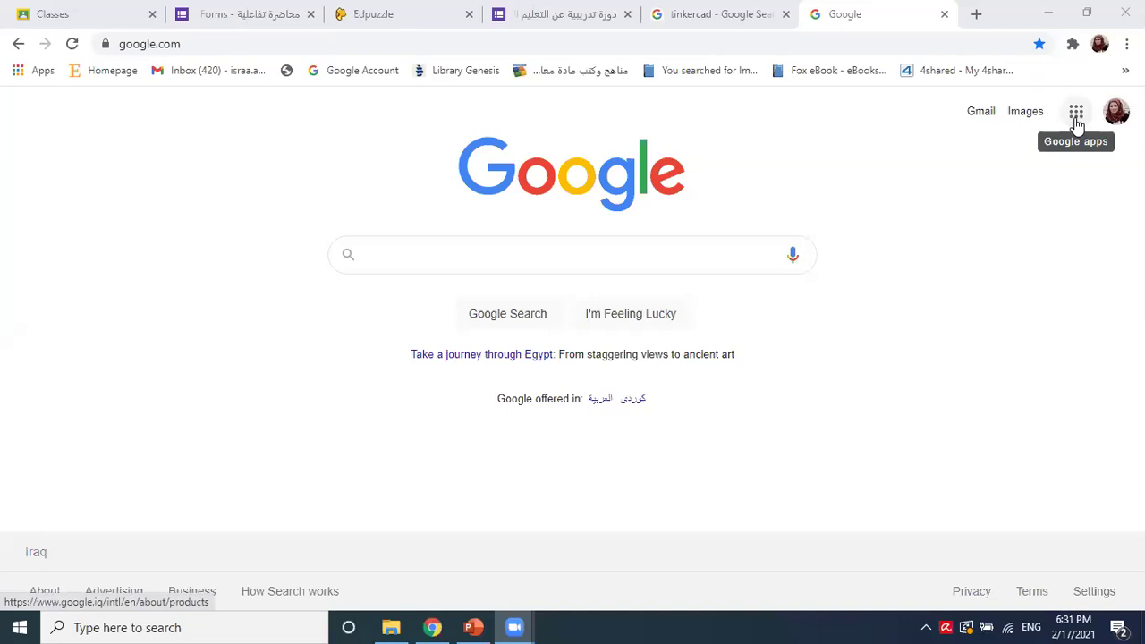
Browse the list of Google apps to locate Classroom.
click(1077, 116)
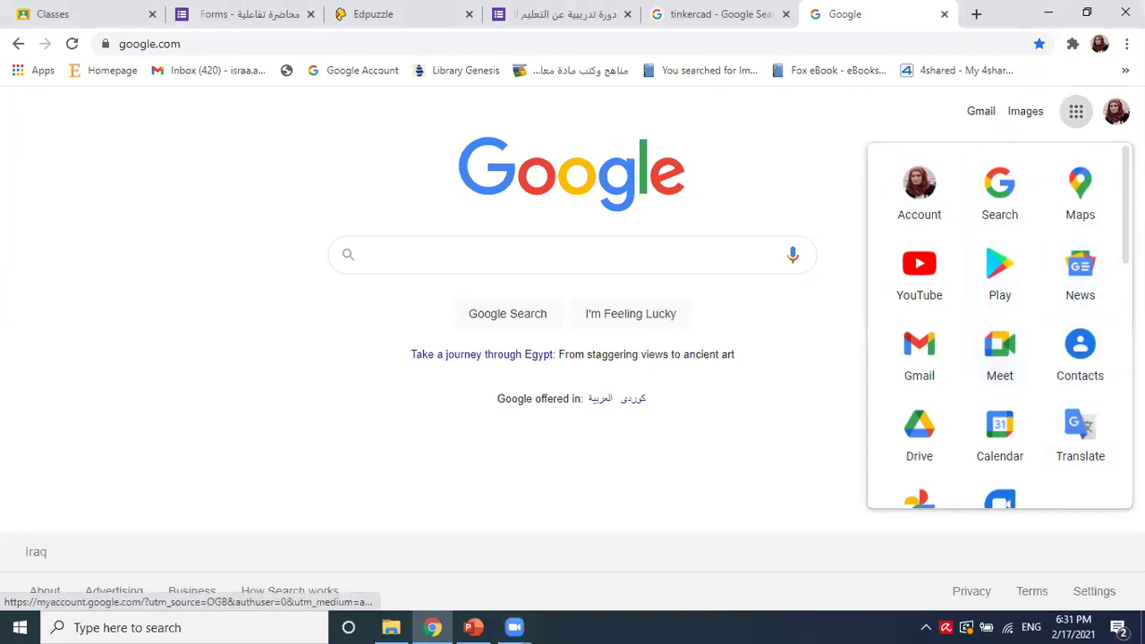
scroll(999, 326, down, 8)
scroll(999, 326, up, 4)
scroll(999, 326, up, 1)
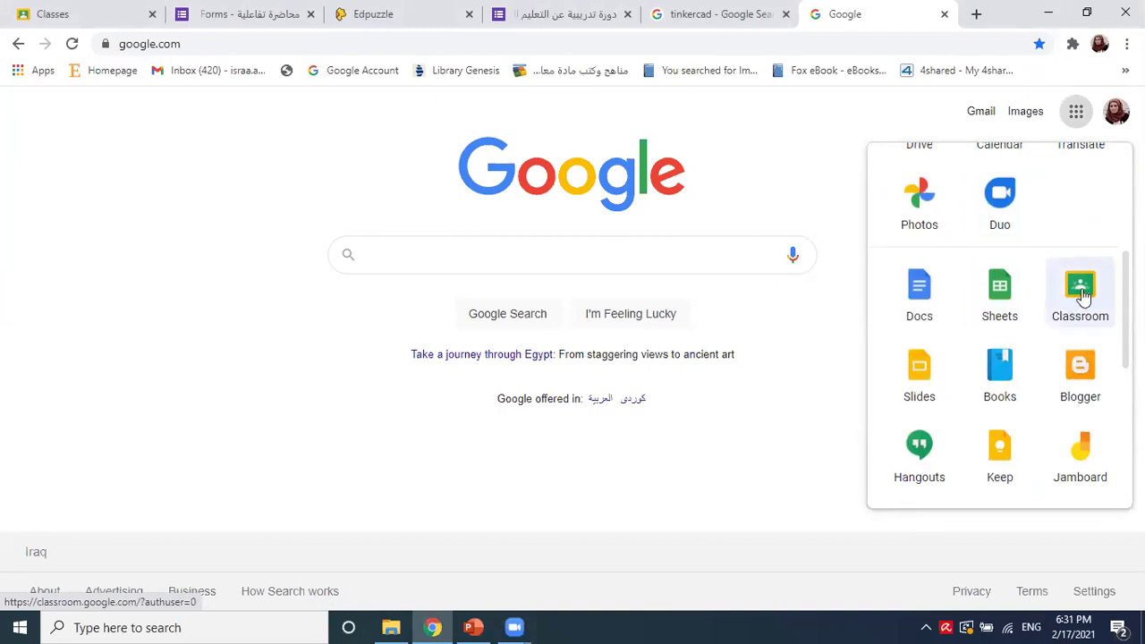
Search Google for "google classroom" and open the "Classroom | Google for Education" result.
click(583, 257)
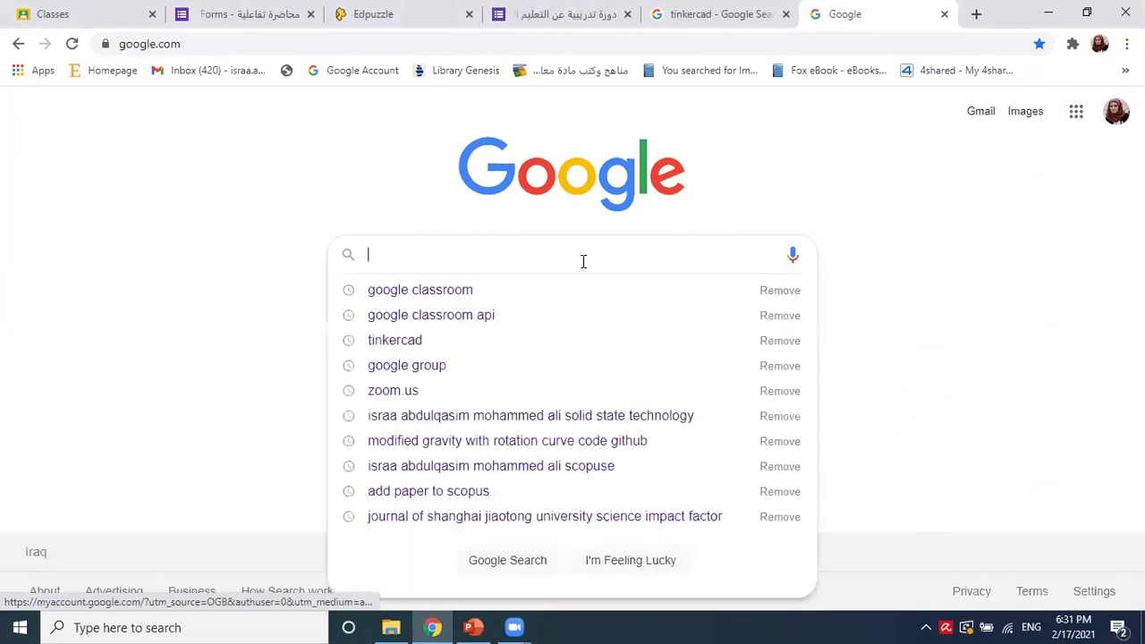
key(Down)
key(Return)
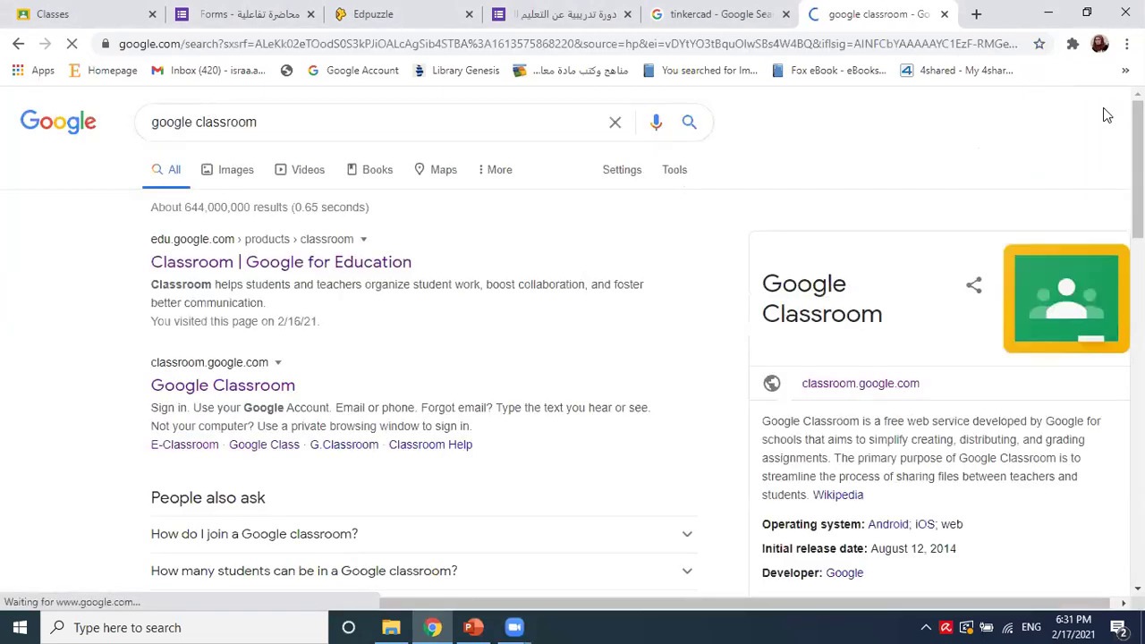
click(251, 263)
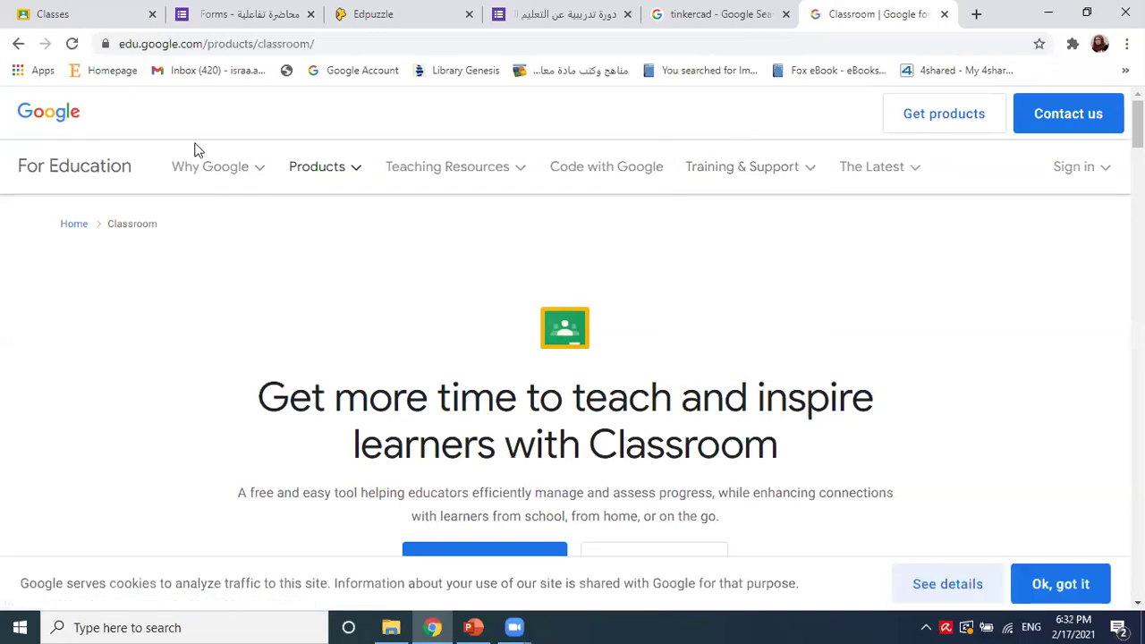
Open Google Classroom from the browser's own apps page.
click(35, 72)
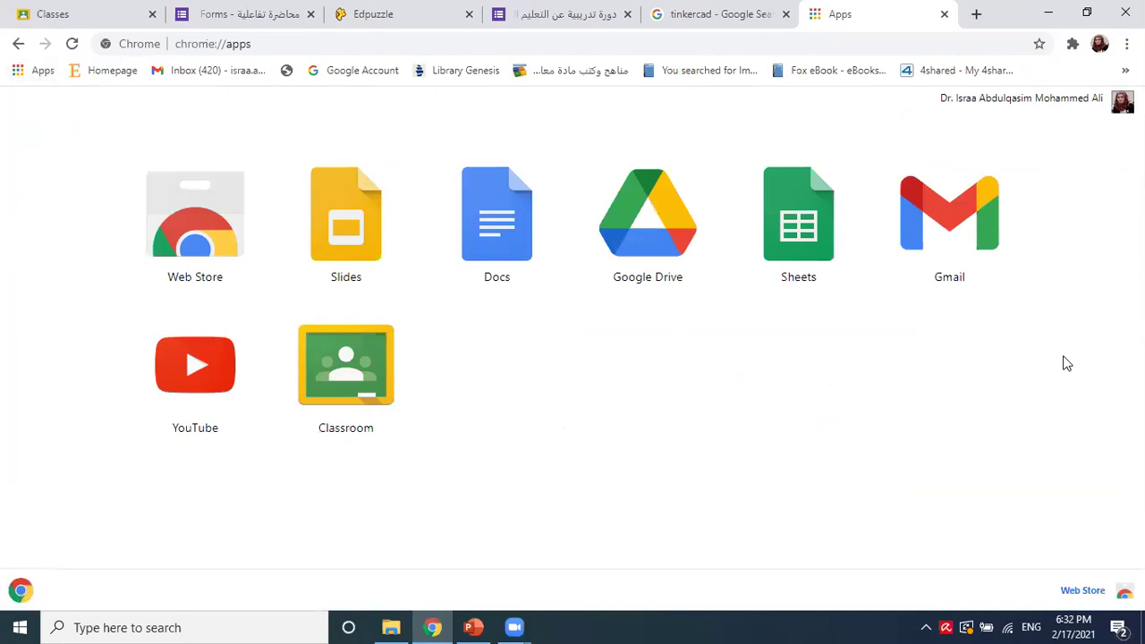
click(359, 343)
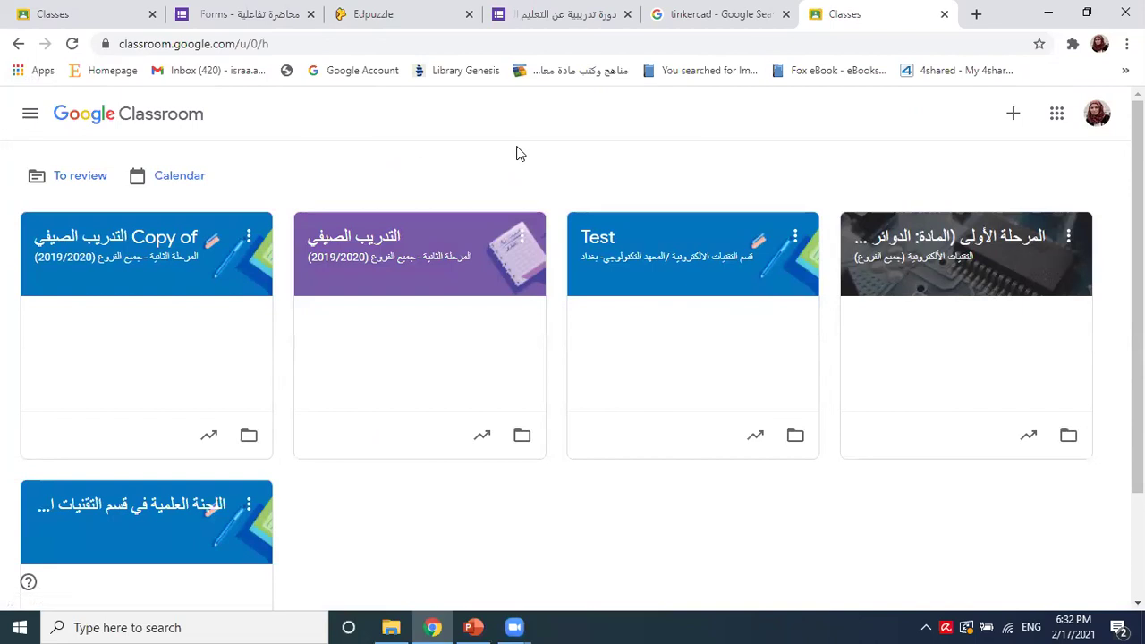
Look through Classroom's main navigation entries and open the general Settings page.
click(32, 120)
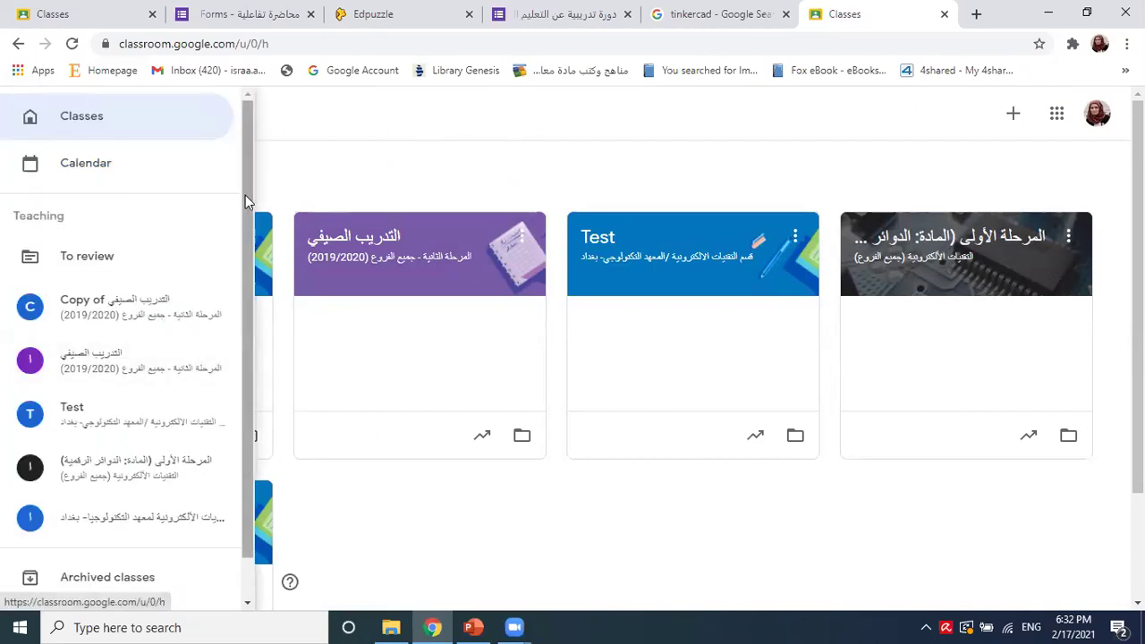
scroll(238, 283, down, 1)
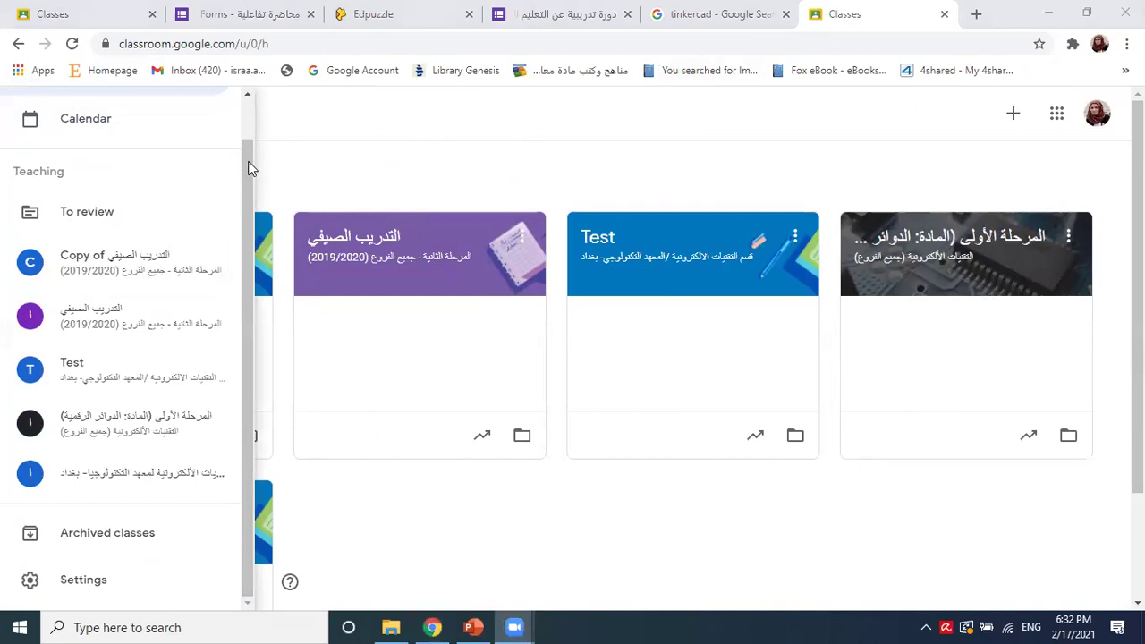
scroll(248, 157, up, 1)
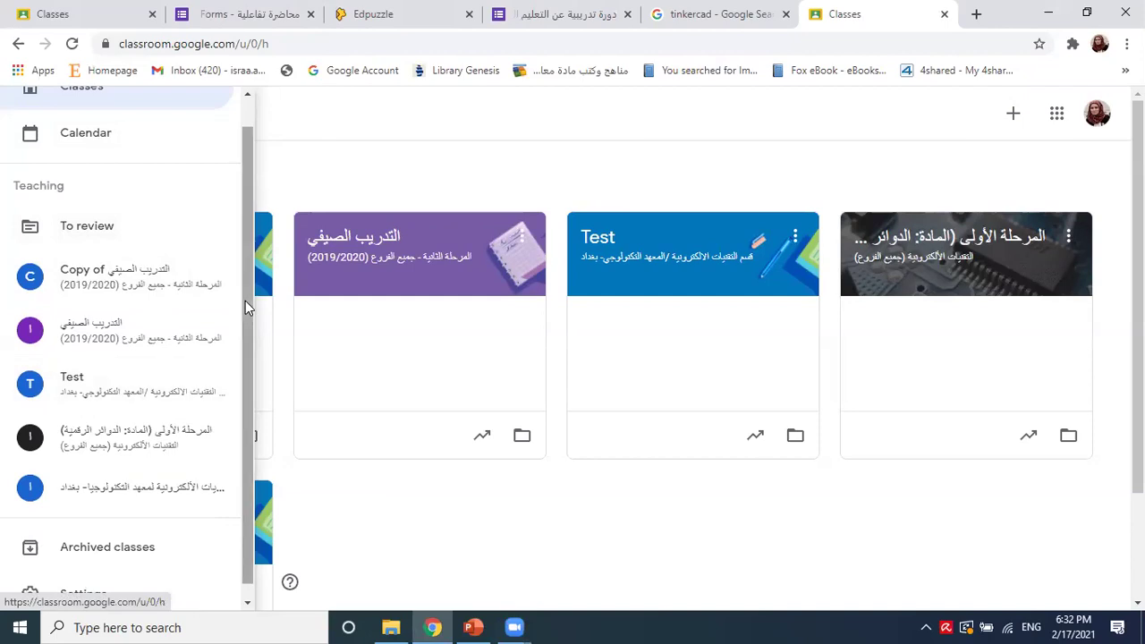
drag(240, 241, 244, 166)
drag(245, 208, 247, 260)
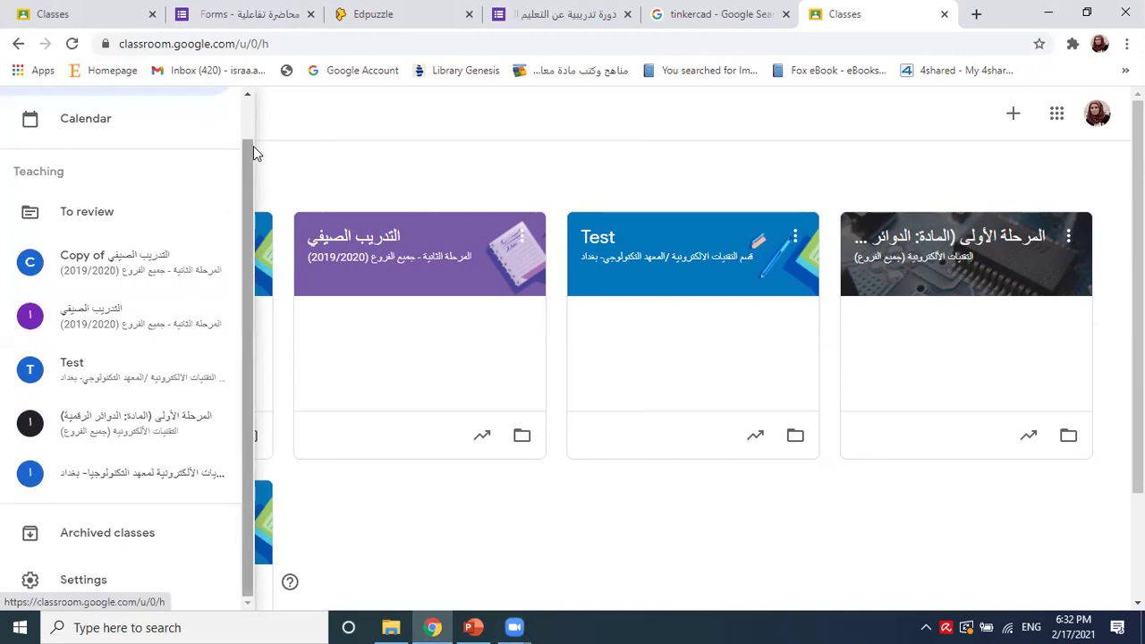
drag(249, 190, 247, 143)
scroll(234, 251, down, 1)
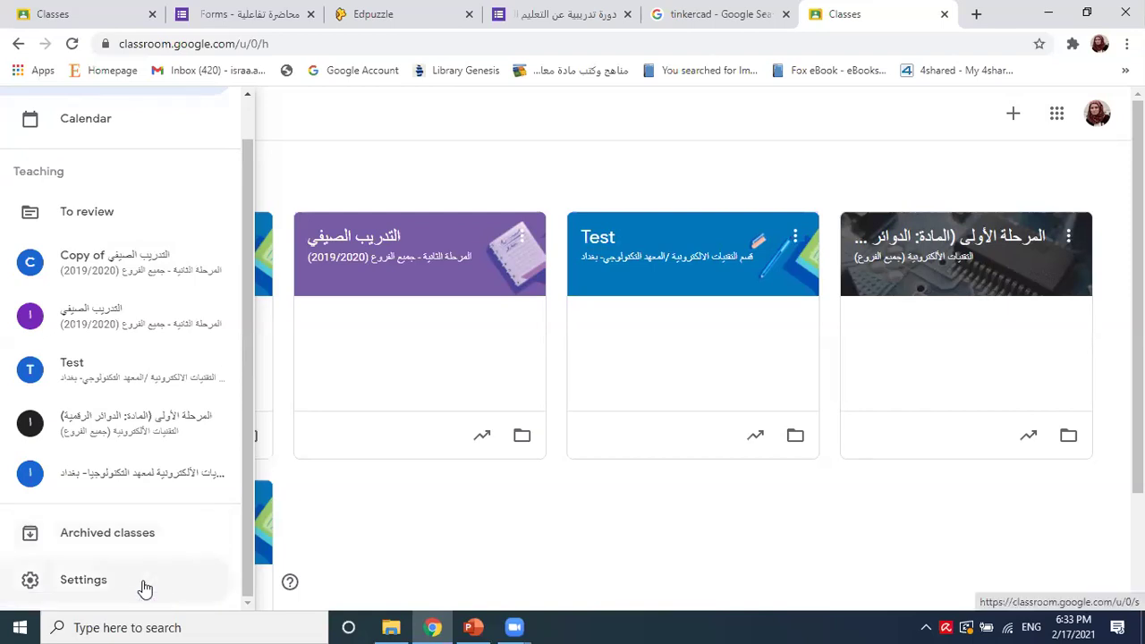
click(86, 578)
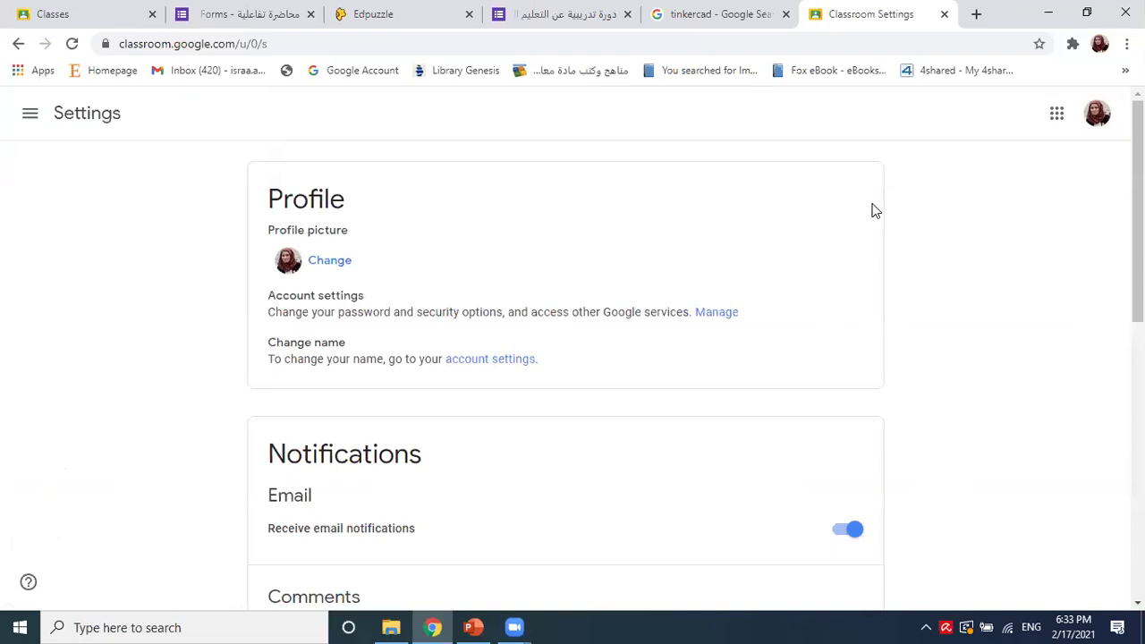
Try to change the profile picture, and look over the Profile and Notifications sections of the settings.
click(341, 267)
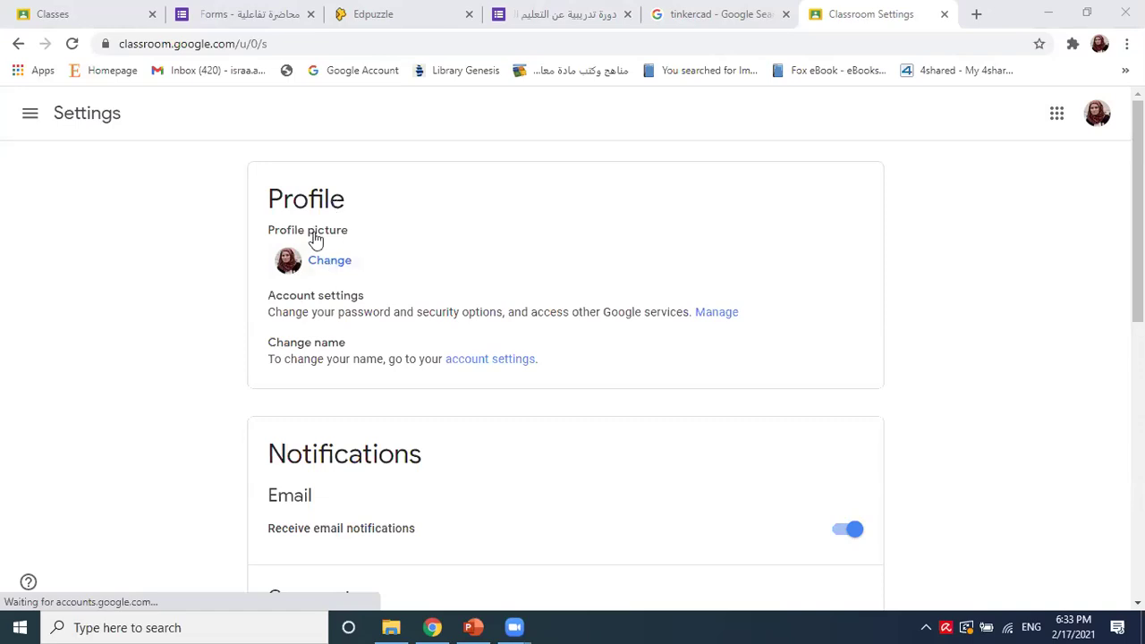
scroll(514, 313, down, 1)
scroll(515, 313, up, 2)
scroll(420, 231, down, 3)
scroll(589, 338, up, 1)
scroll(569, 356, up, 1)
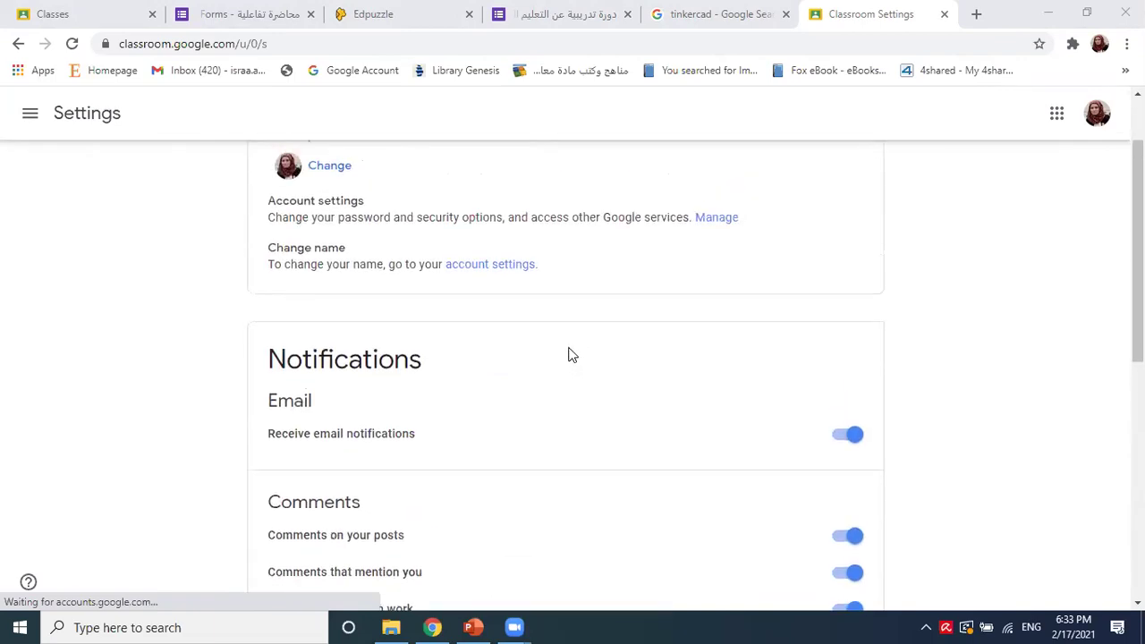
Examine the notification options for email, comments, enrolled classes and classes you teach.
scroll(571, 355, down, 1)
scroll(571, 355, down, 1)
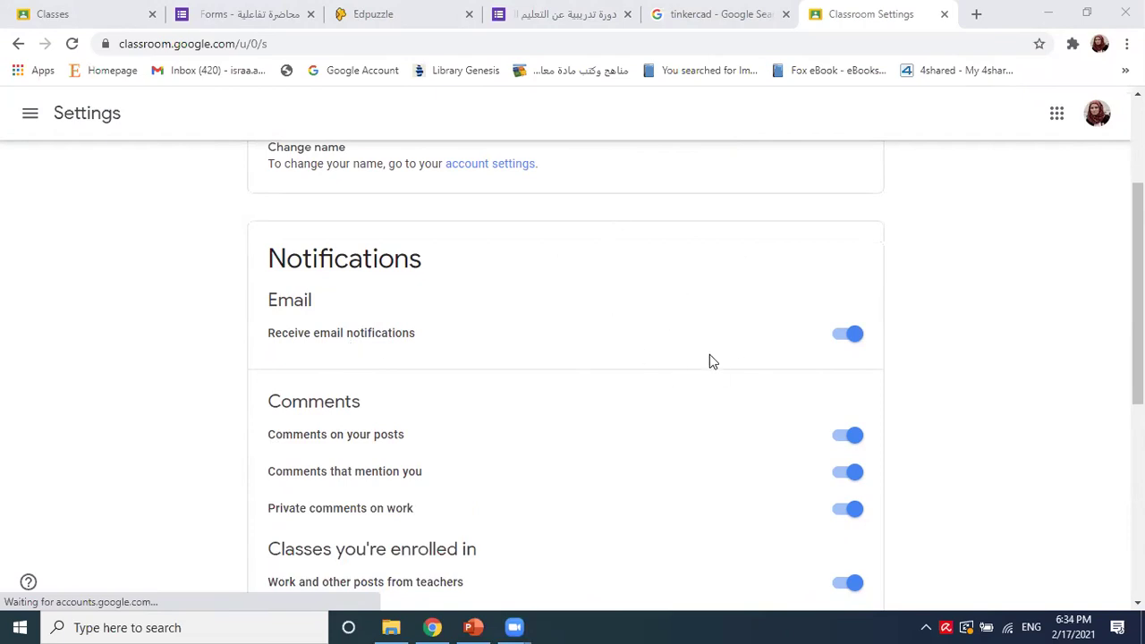
scroll(660, 411, down, 1)
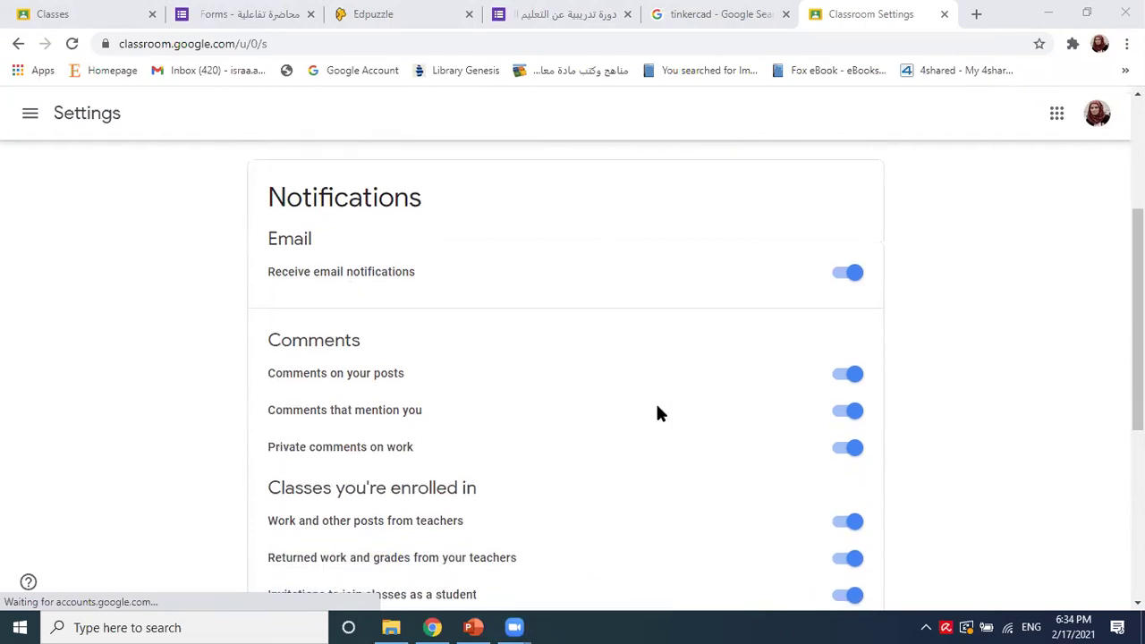
scroll(658, 413, down, 2)
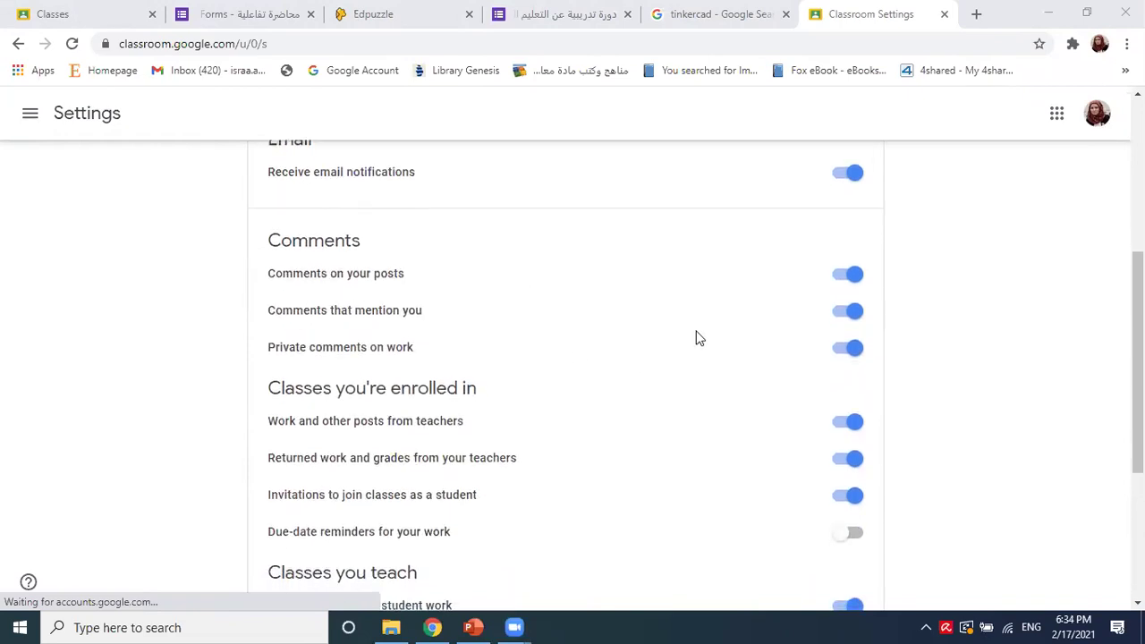
scroll(667, 331, up, 1)
scroll(657, 324, down, 1)
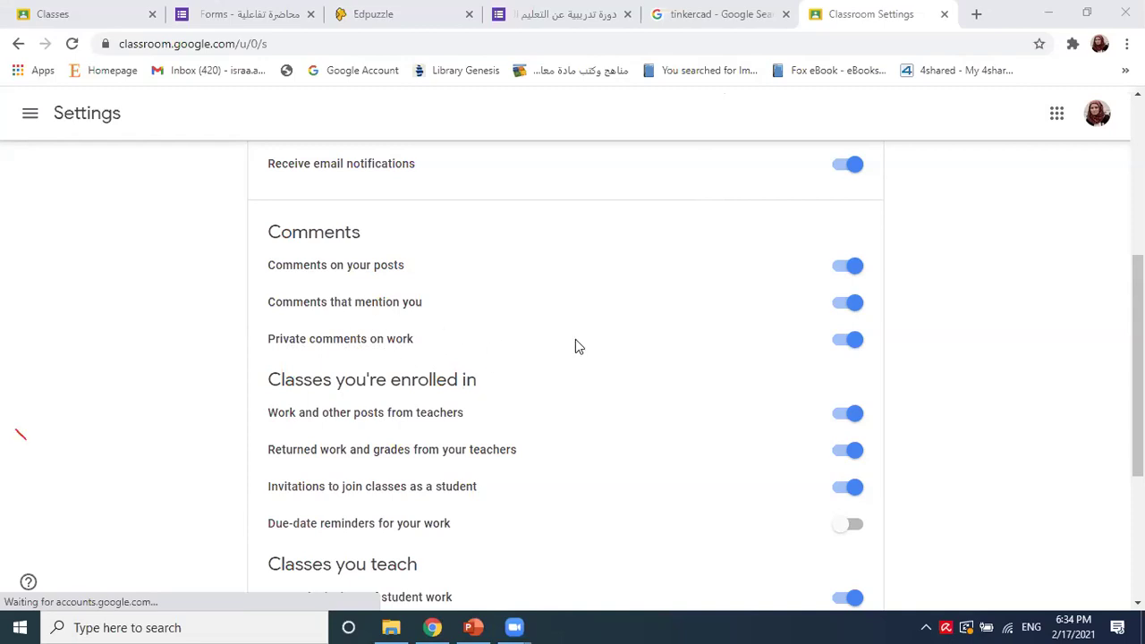
scroll(772, 248, down, 3)
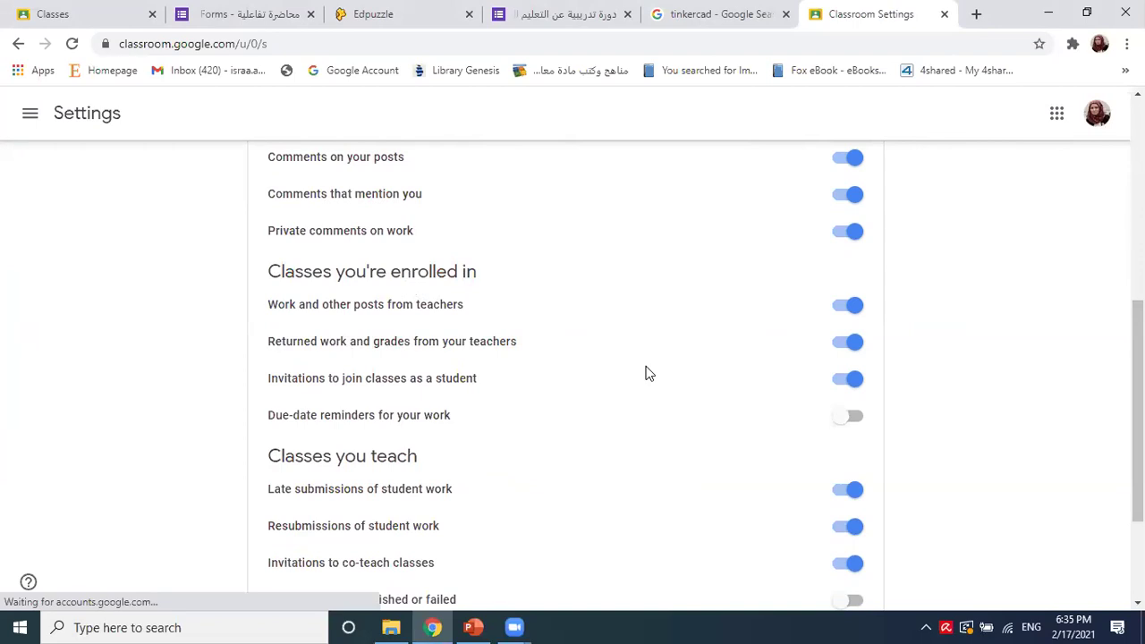
Switch the notification for invitations to join classes as a student off and back on.
click(848, 379)
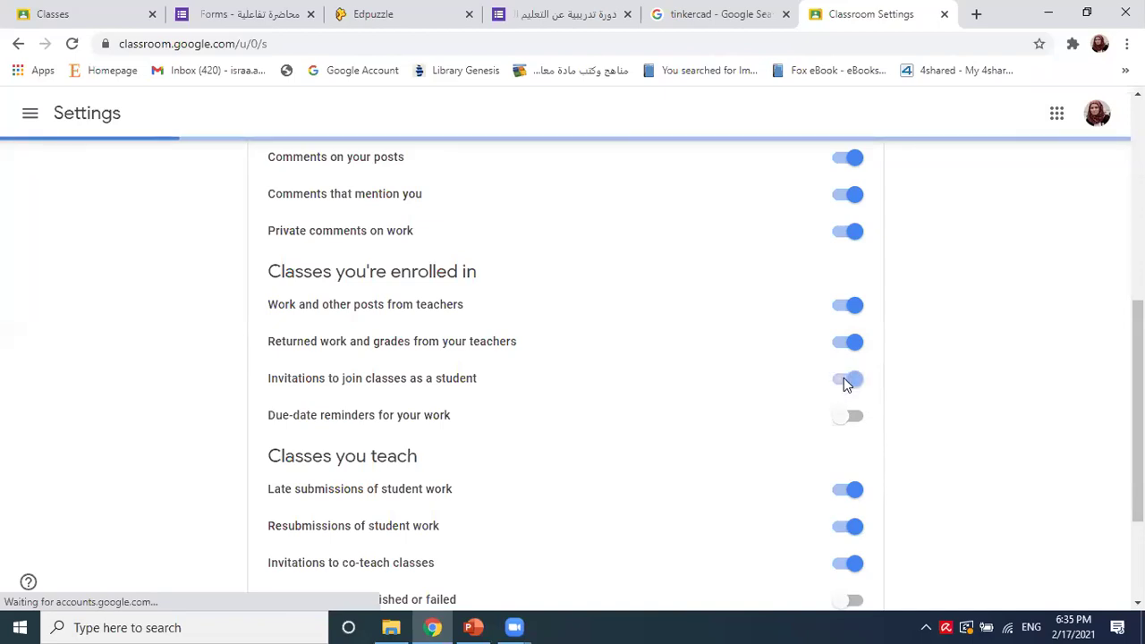
click(848, 382)
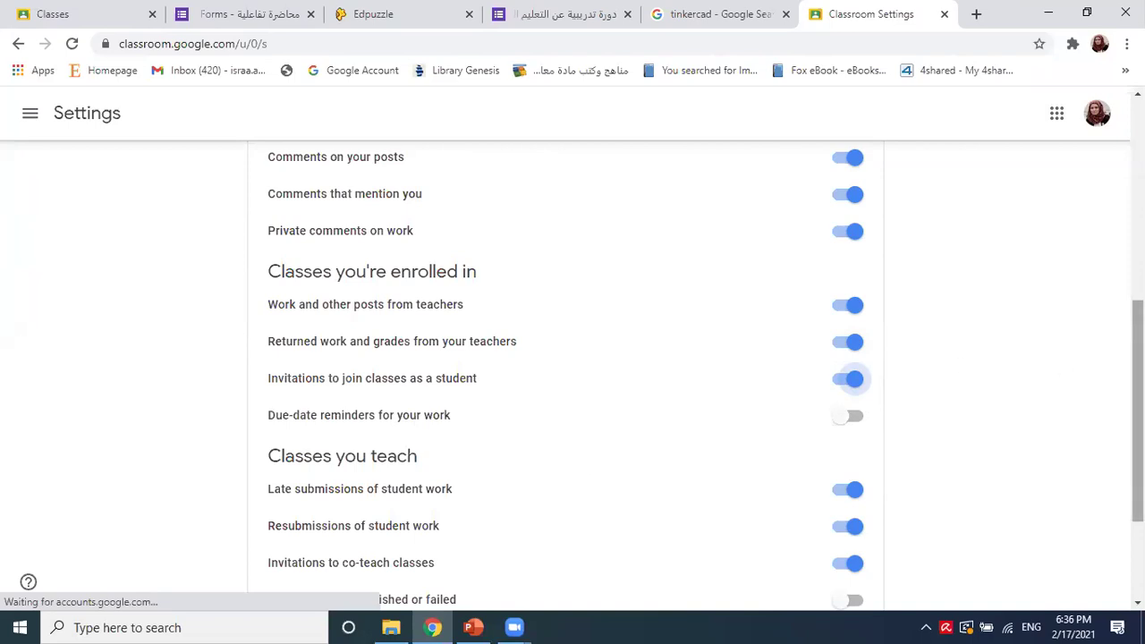
Check the remaining notification options through Class notifications, and return to the Classes overview.
scroll(598, 291, down, 2)
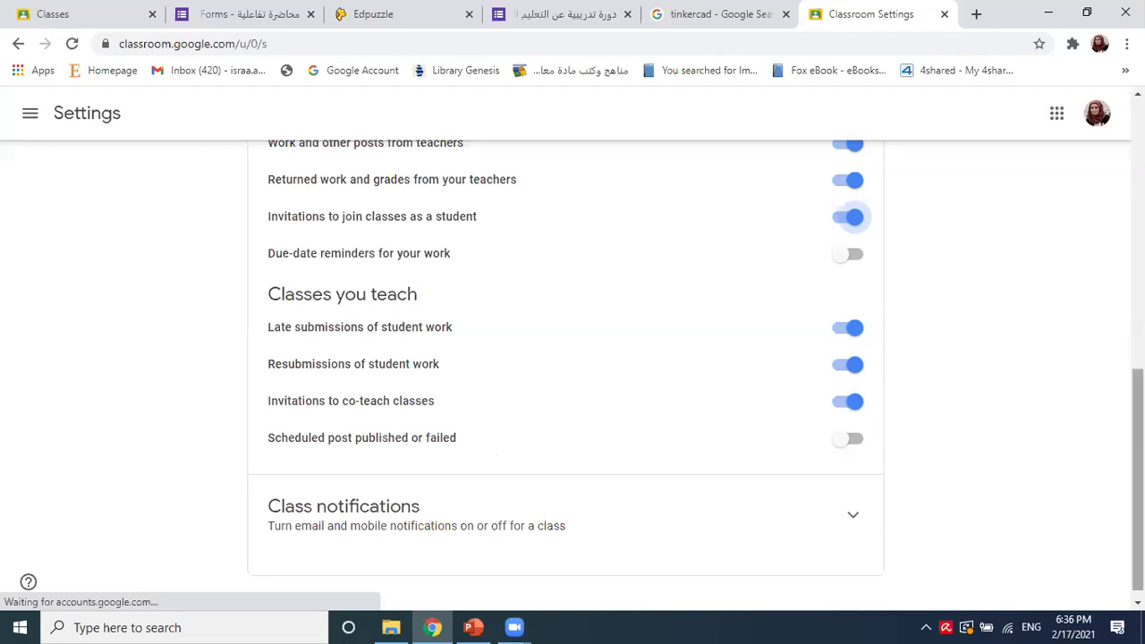
drag(1138, 474, 1138, 202)
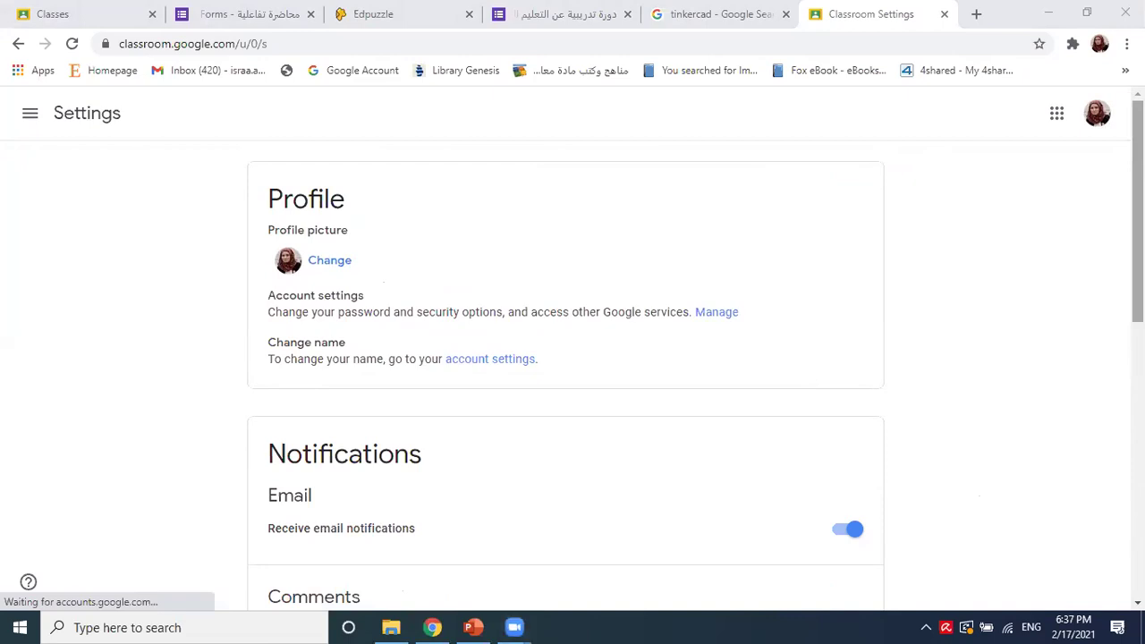
click(29, 117)
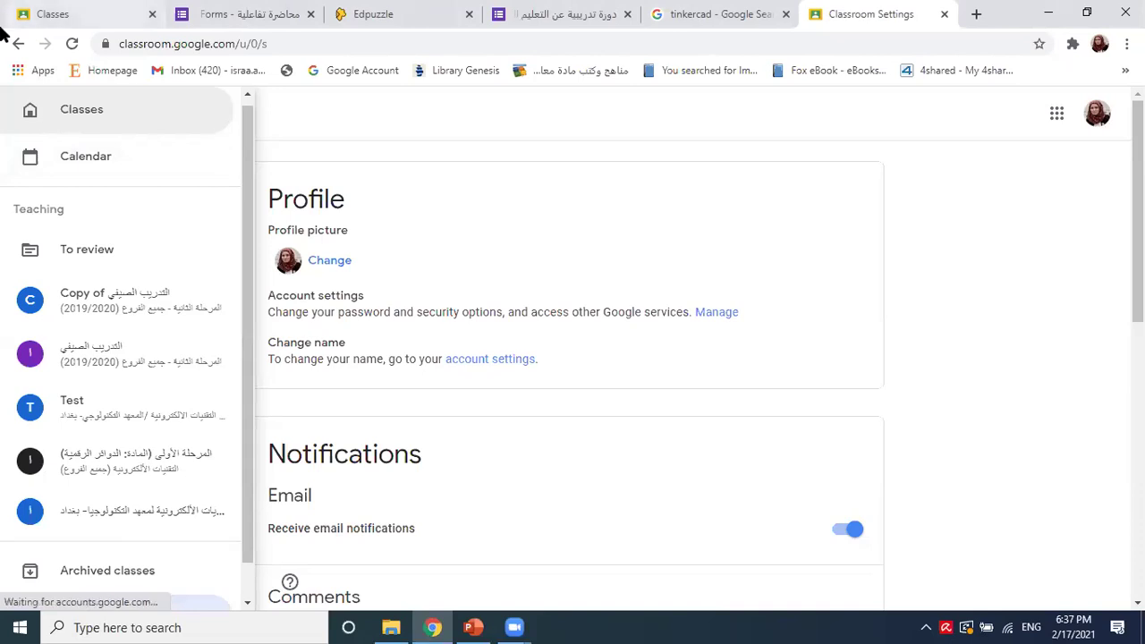
click(55, 127)
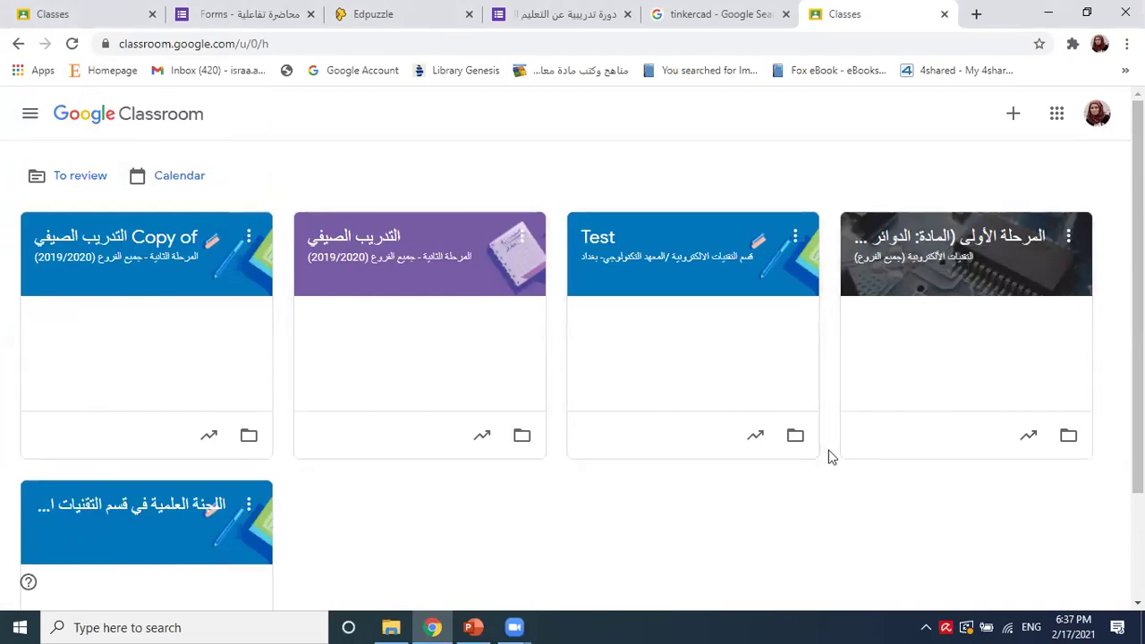
click(1009, 115)
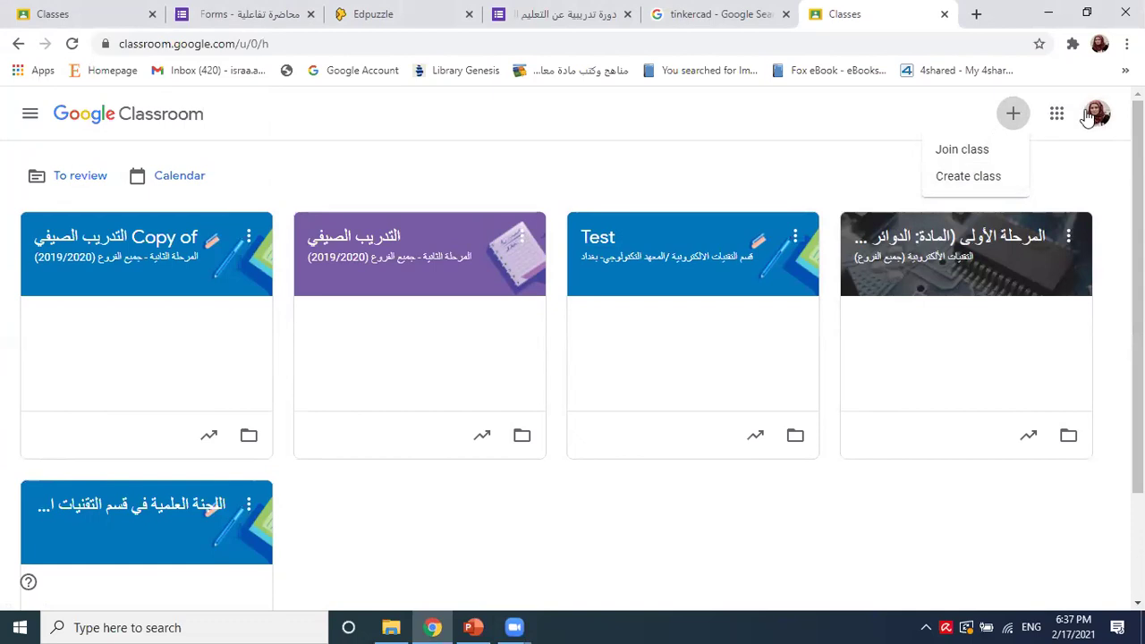
click(850, 132)
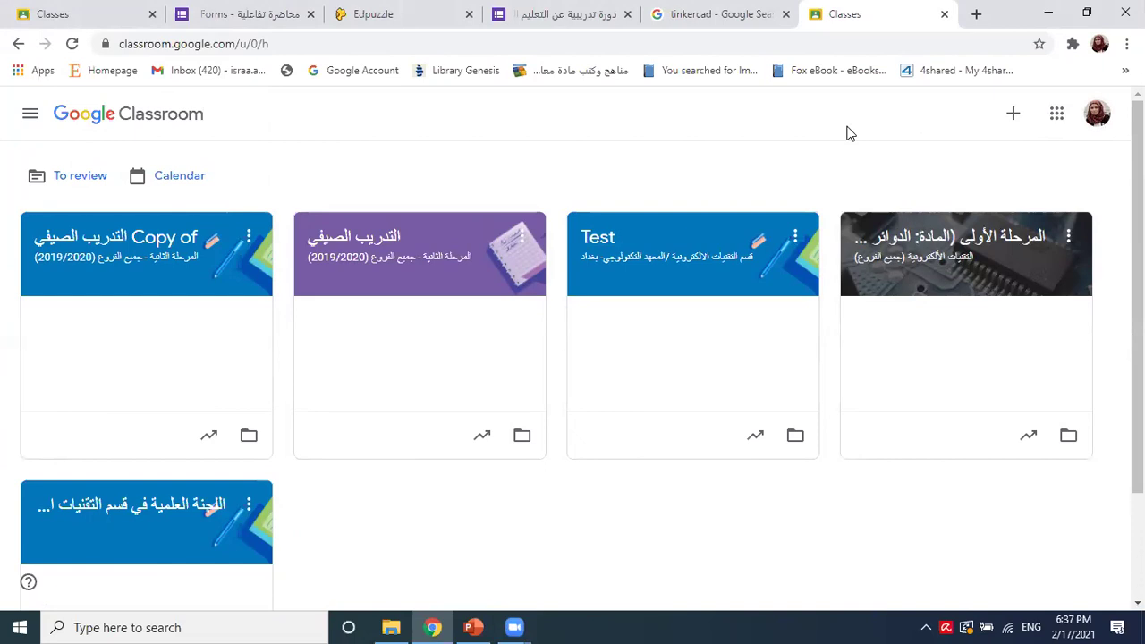
click(1014, 117)
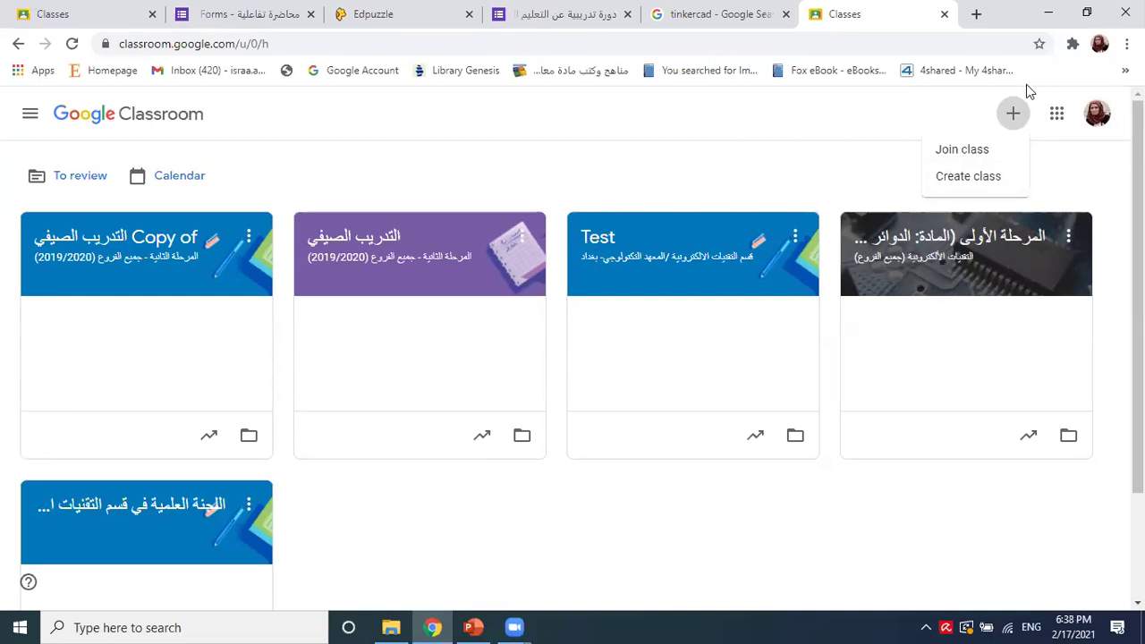
click(971, 178)
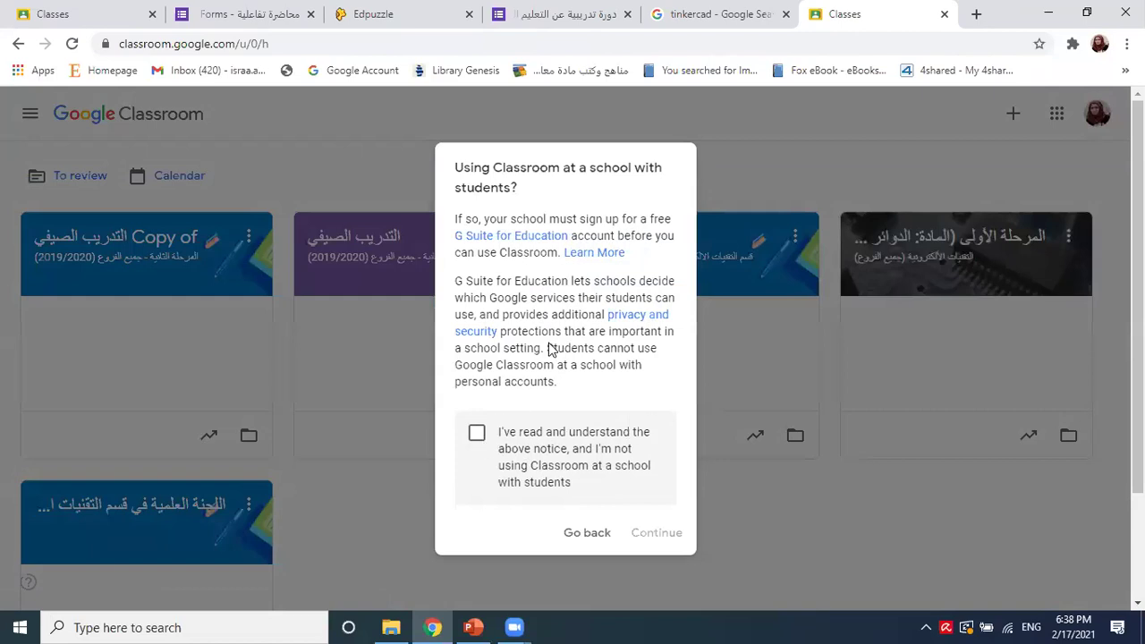
click(478, 435)
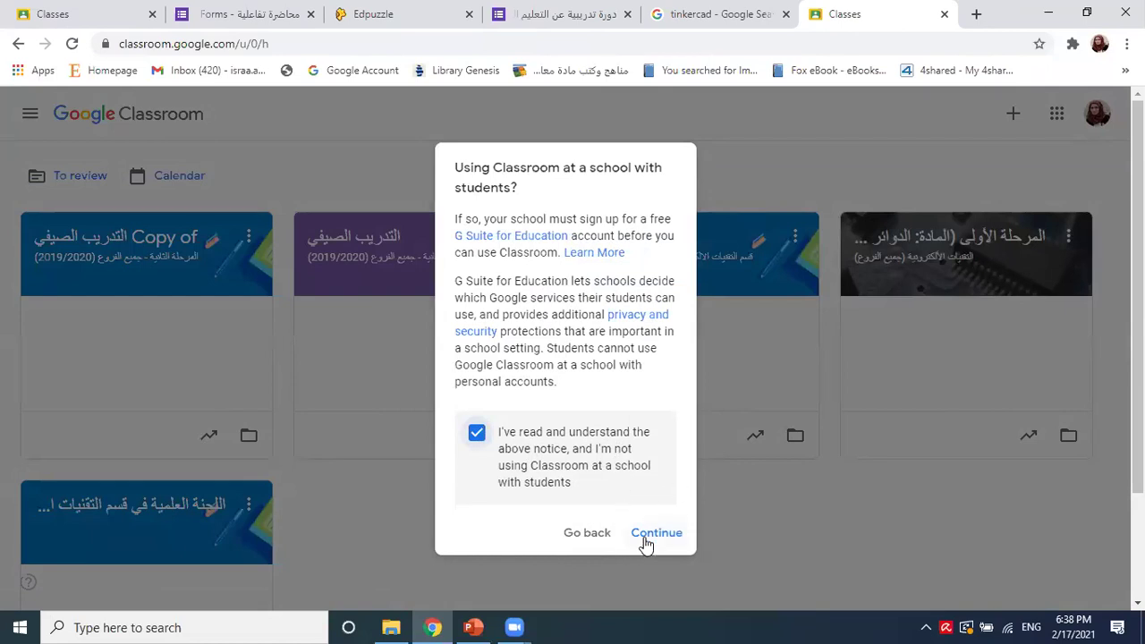
click(591, 534)
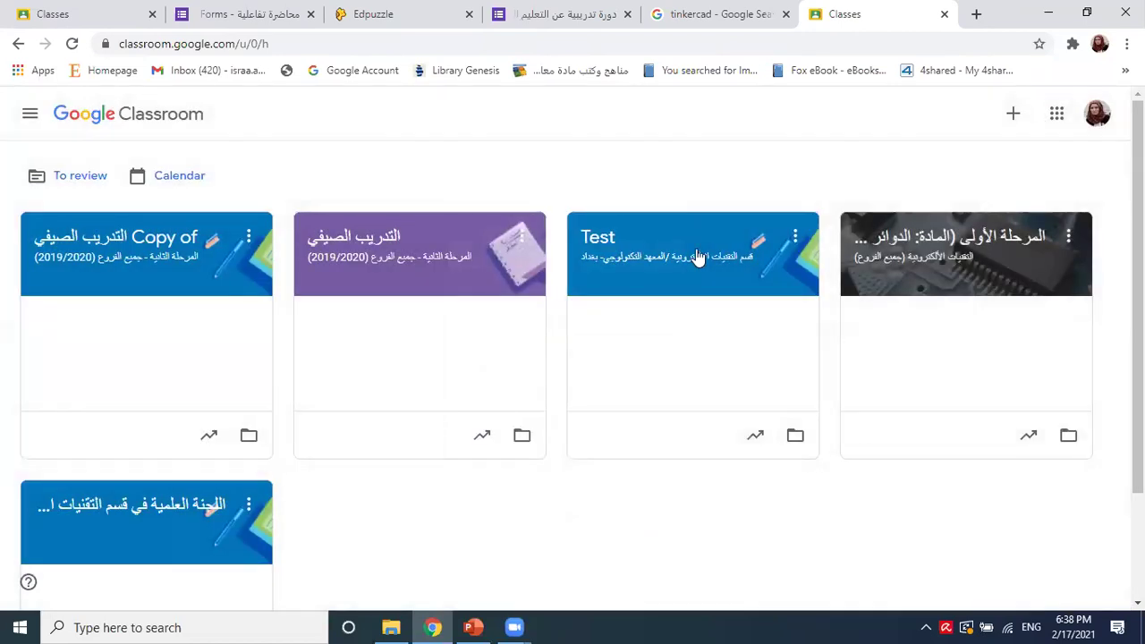
Open the Test class, bring up its class settings, and select the class name text.
click(698, 258)
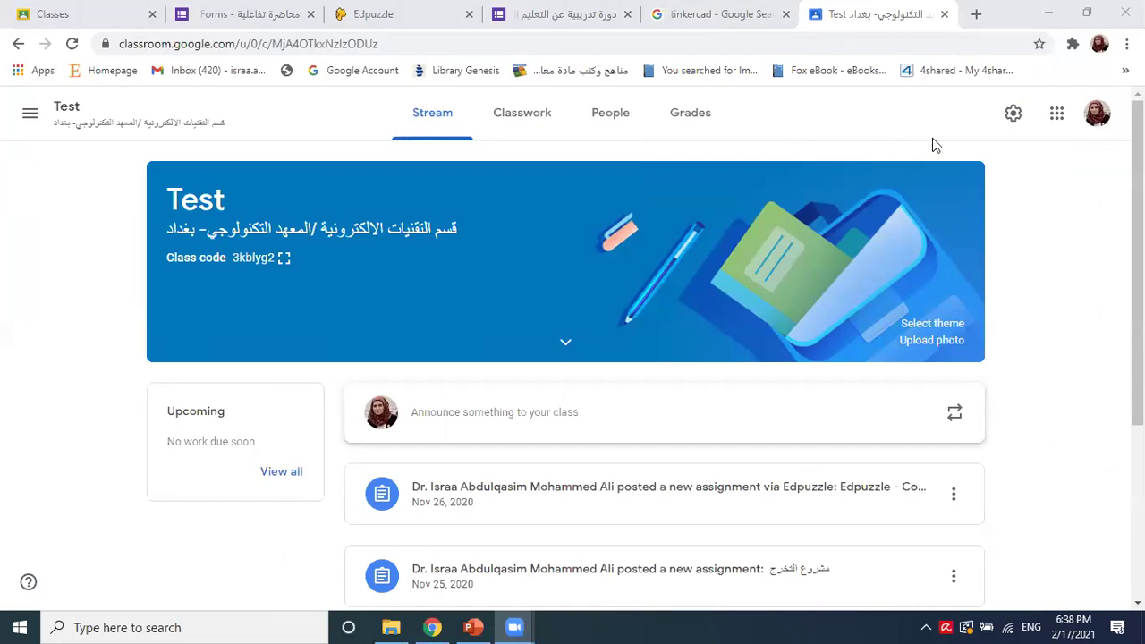
click(1013, 114)
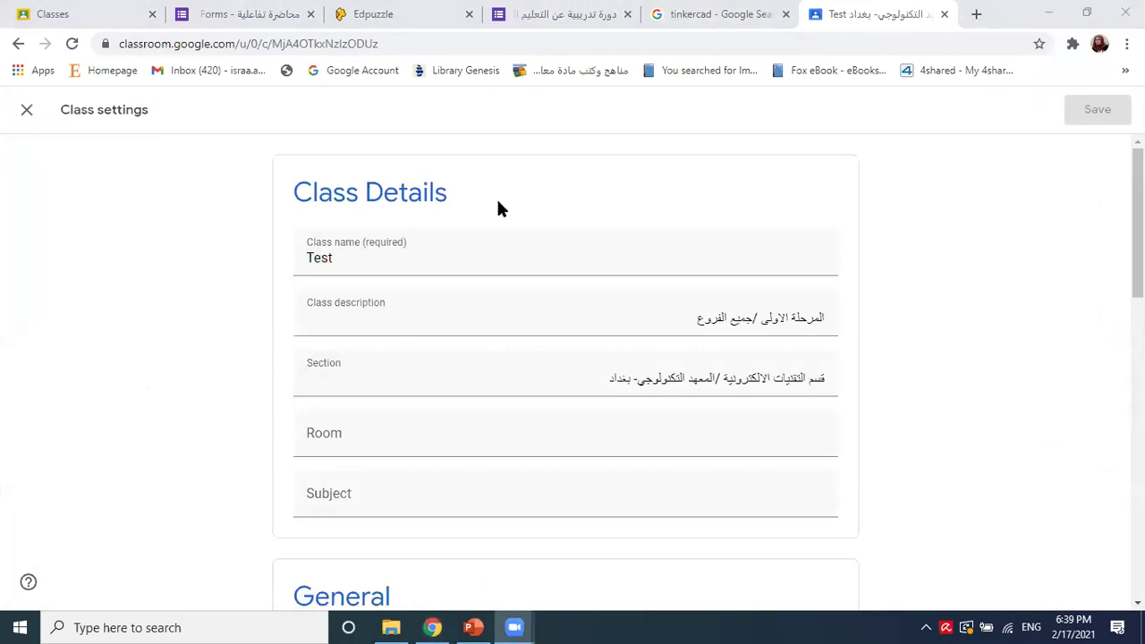
double_click(377, 257)
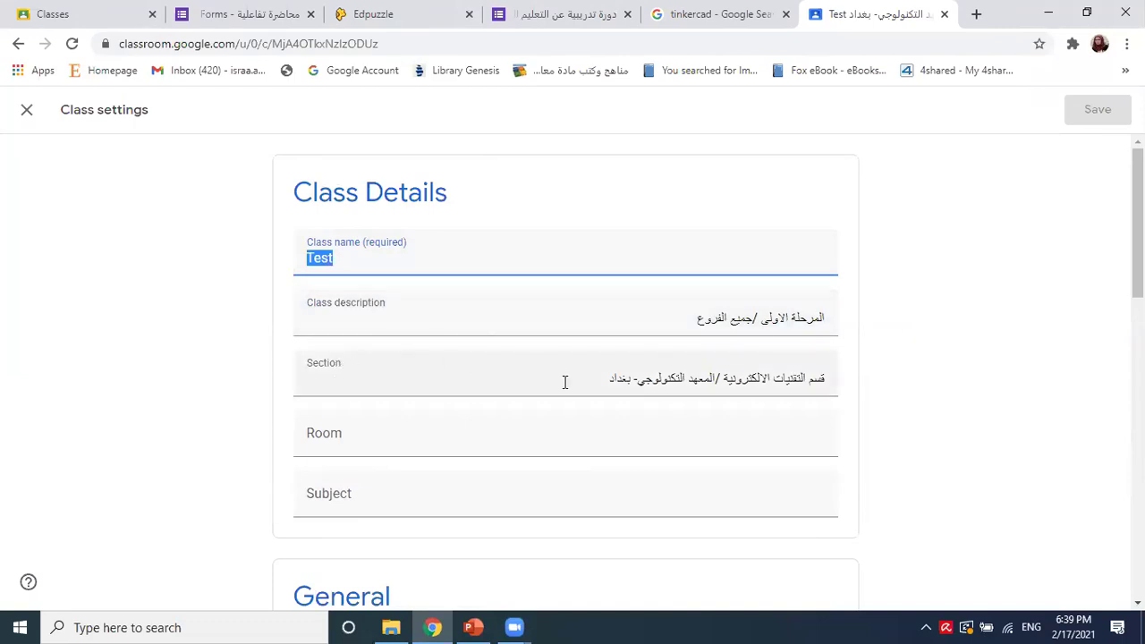
Look over the class details fields and the General and Grading sections of the class settings.
click(349, 440)
click(1029, 364)
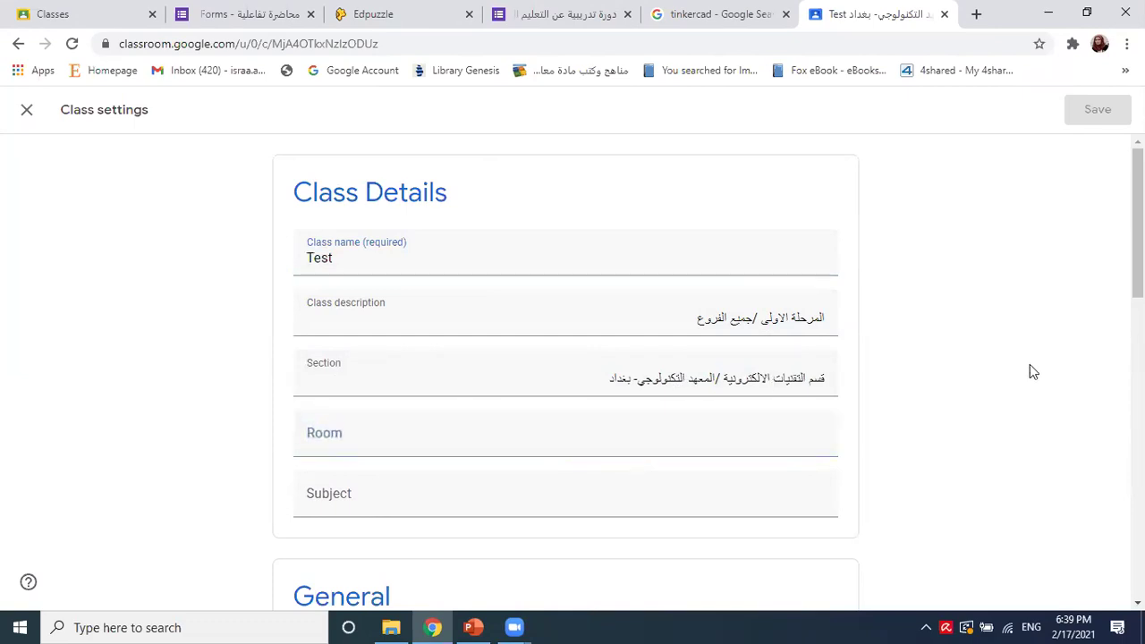
scroll(573, 358, down, 1)
scroll(573, 358, up, 1)
scroll(572, 358, down, 1)
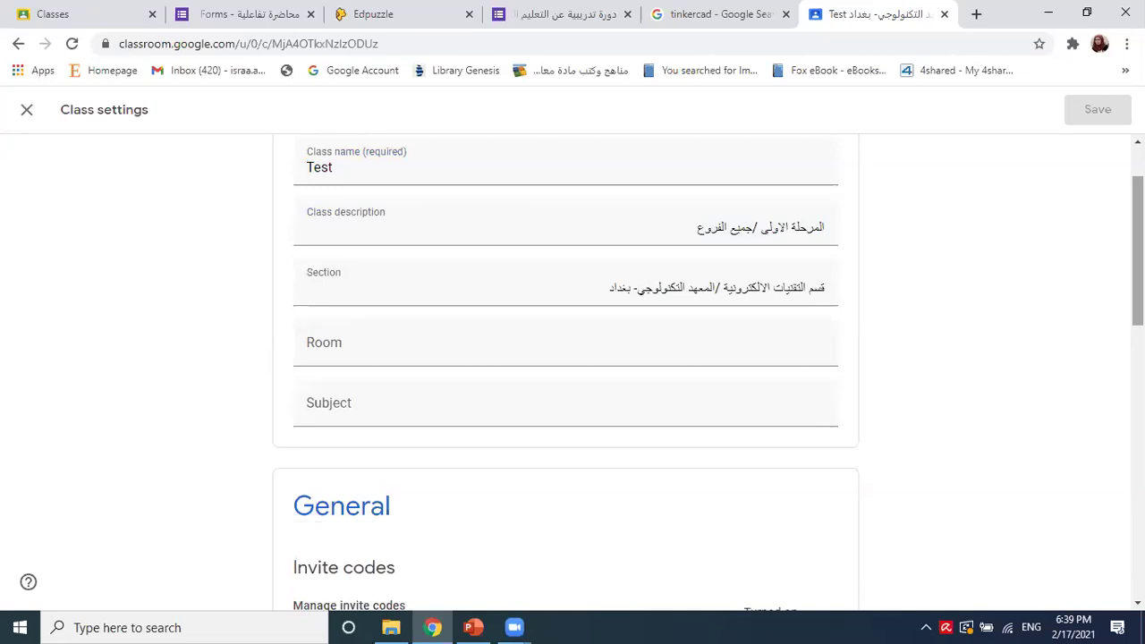
scroll(573, 357, down, 3)
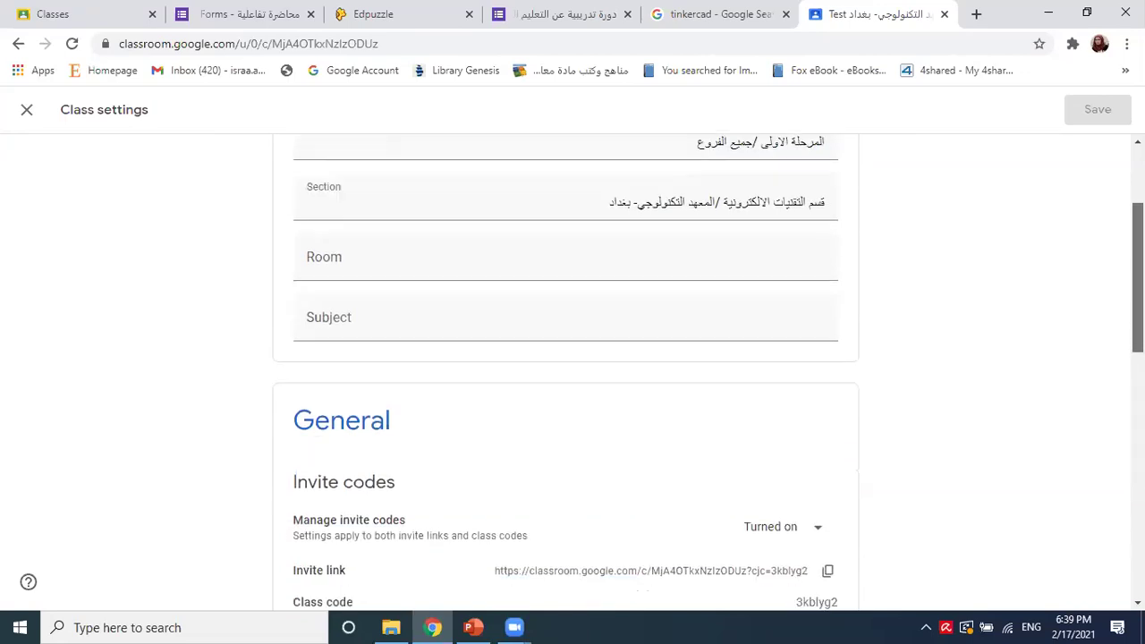
scroll(573, 358, down, 1)
scroll(573, 357, up, 1)
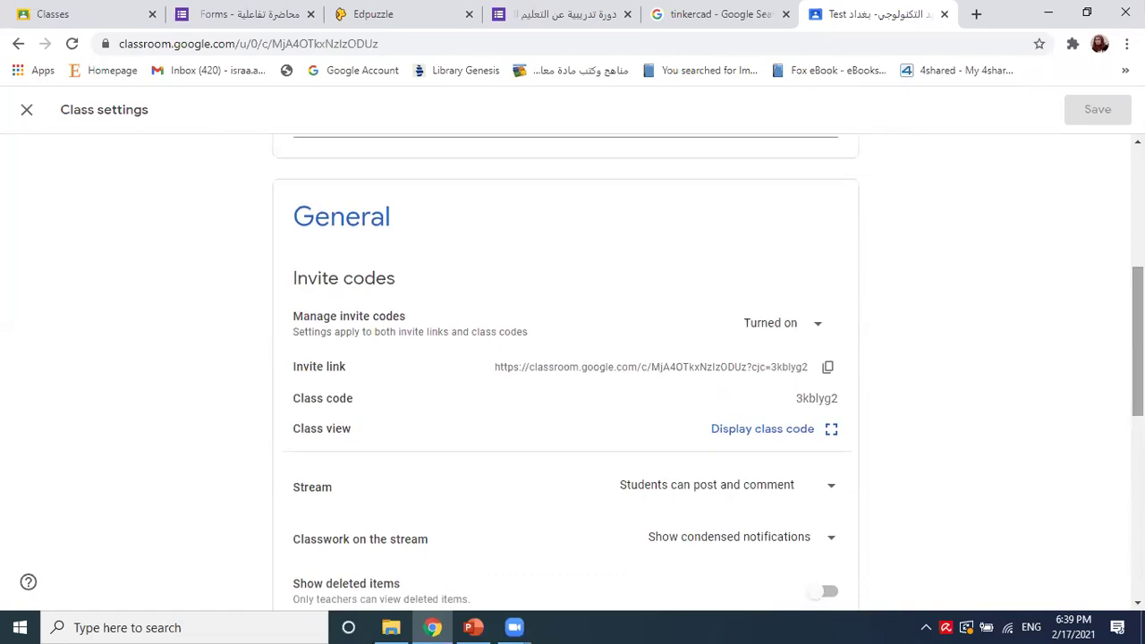
scroll(572, 358, down, 7)
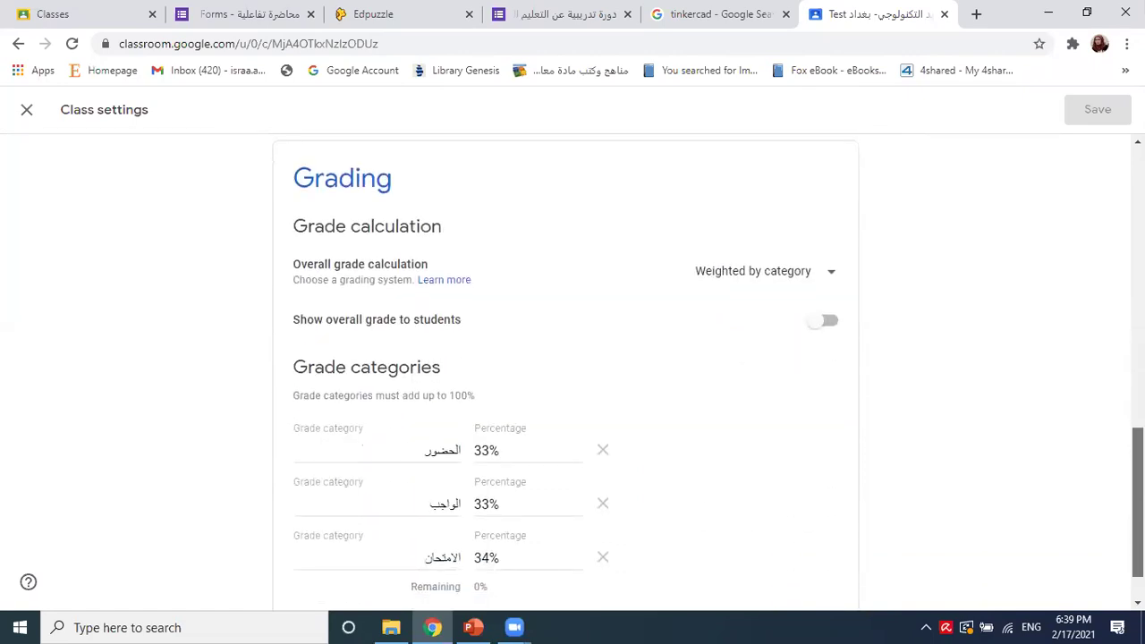
scroll(573, 358, up, 7)
scroll(573, 358, down, 1)
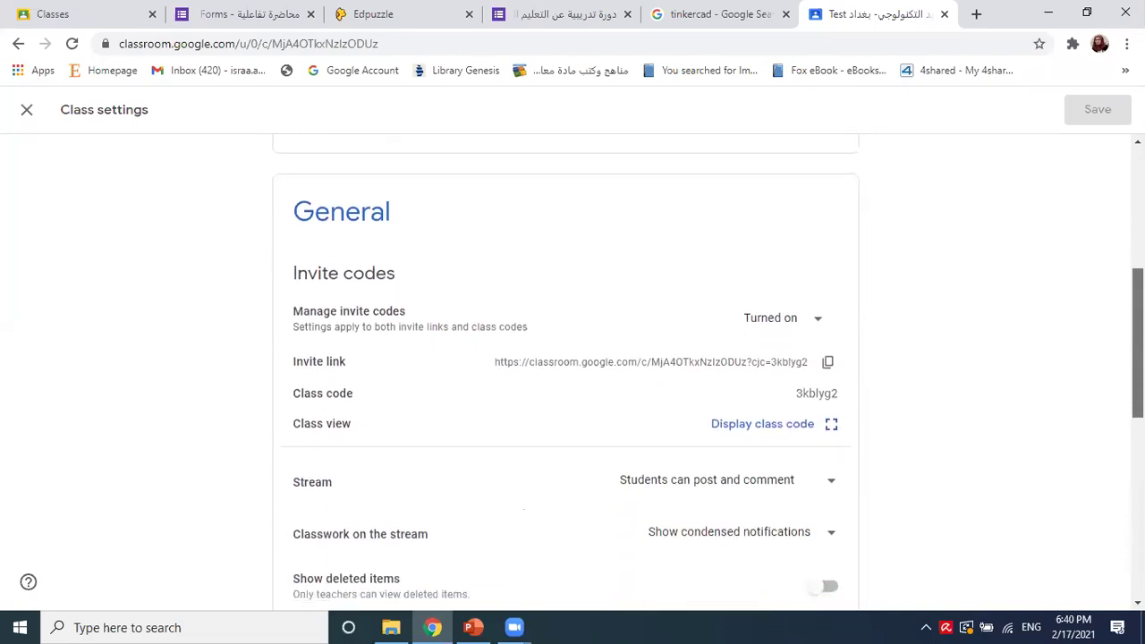
scroll(572, 358, down, 1)
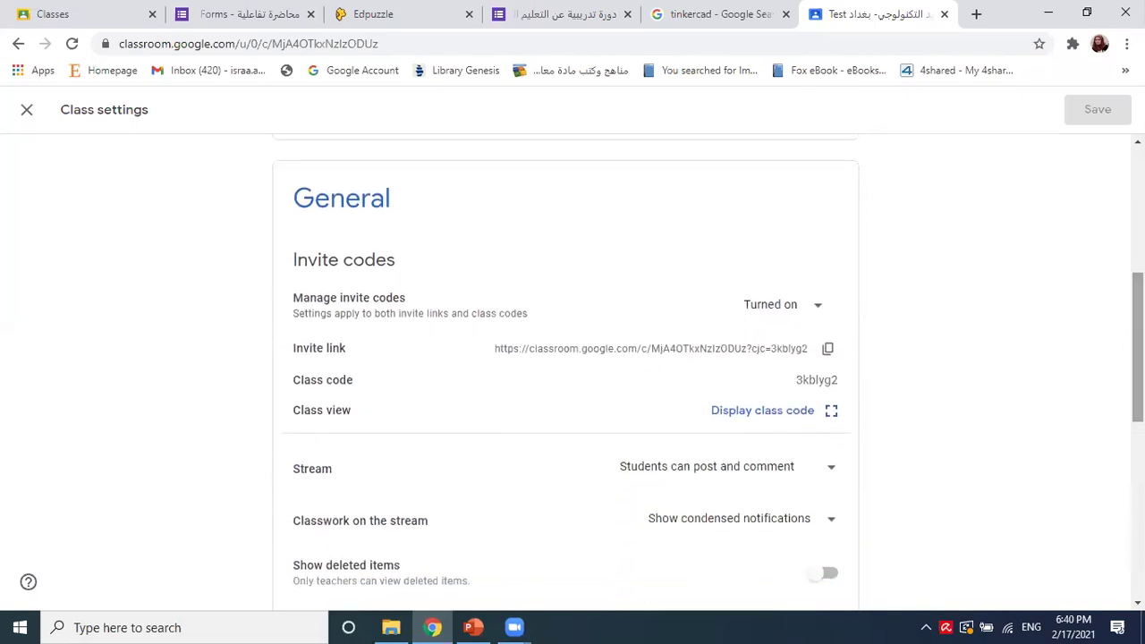
View the options for managing invite codes, and show the class code in its enlarged display before closing it.
click(819, 311)
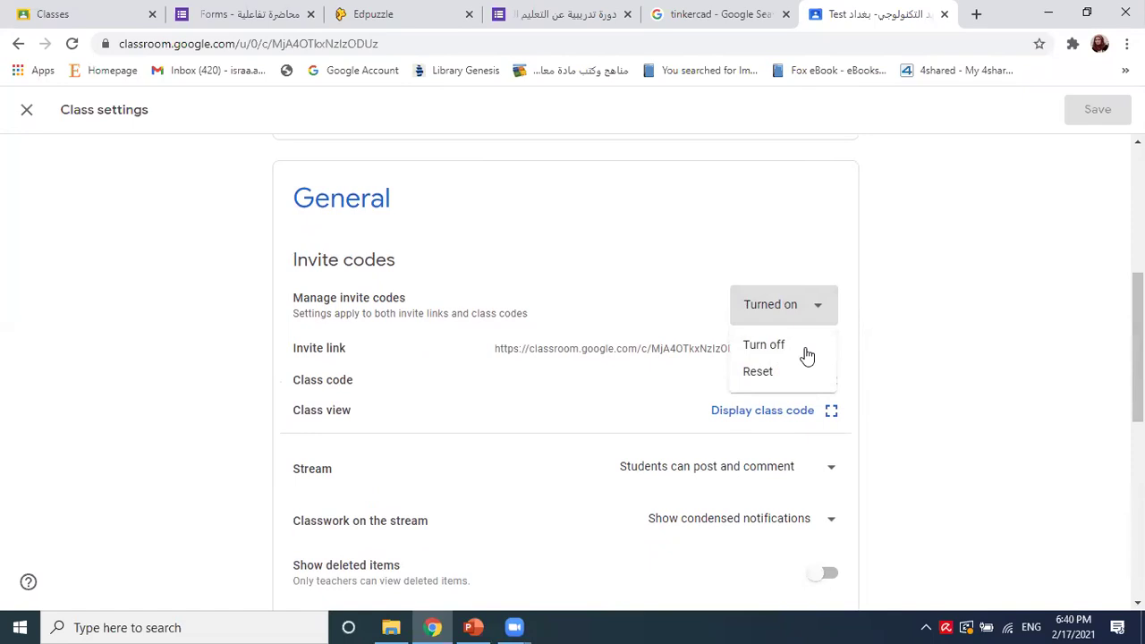
click(787, 219)
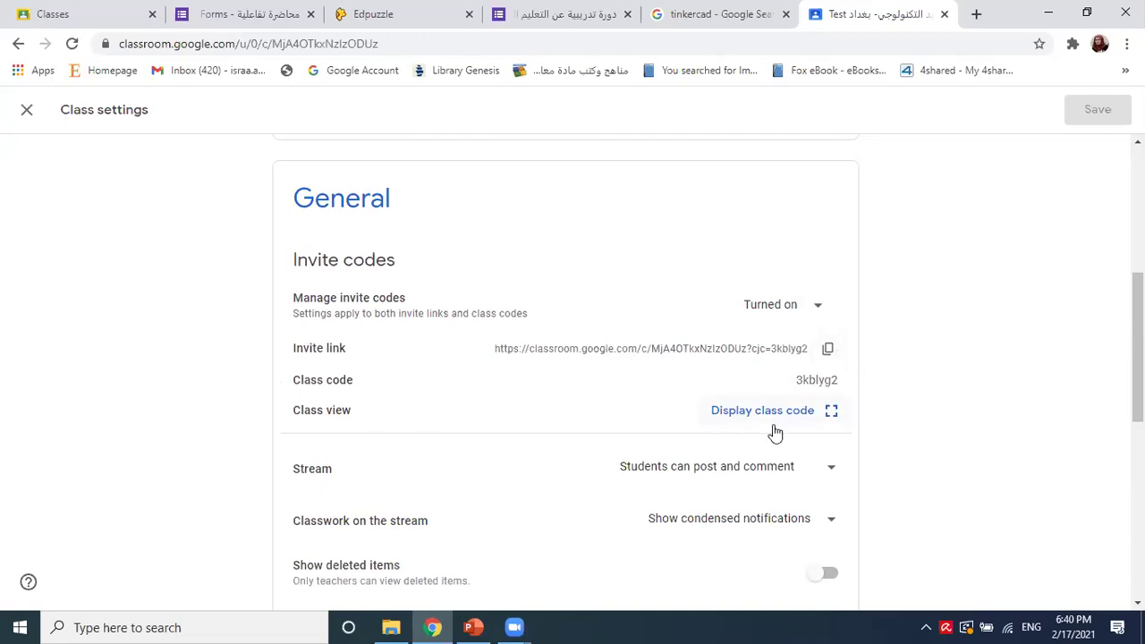
click(828, 418)
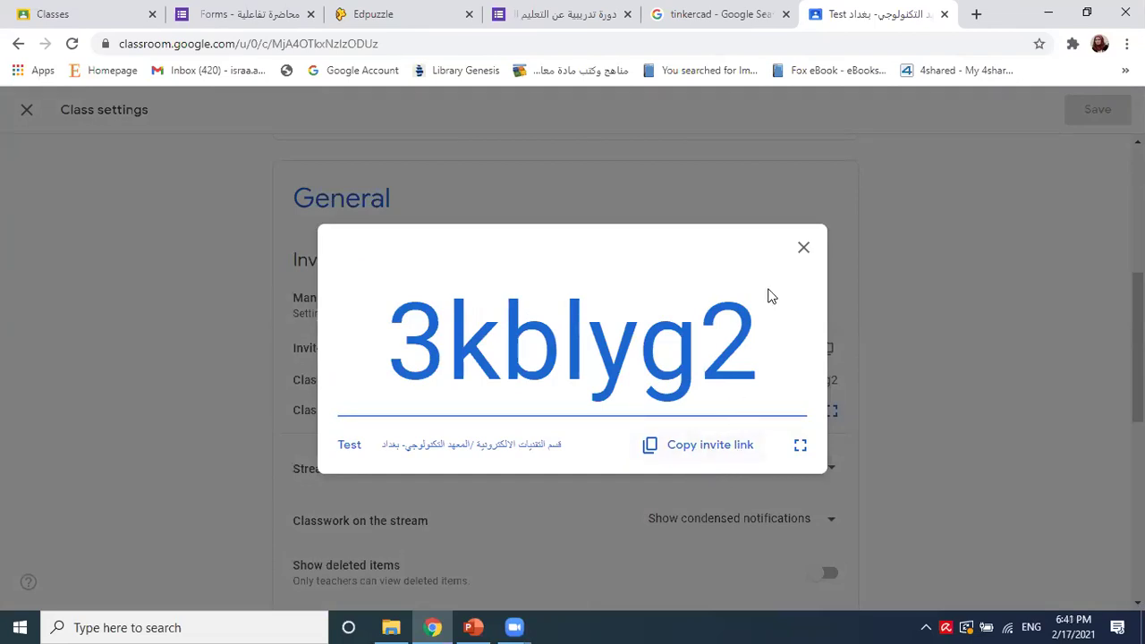
click(804, 250)
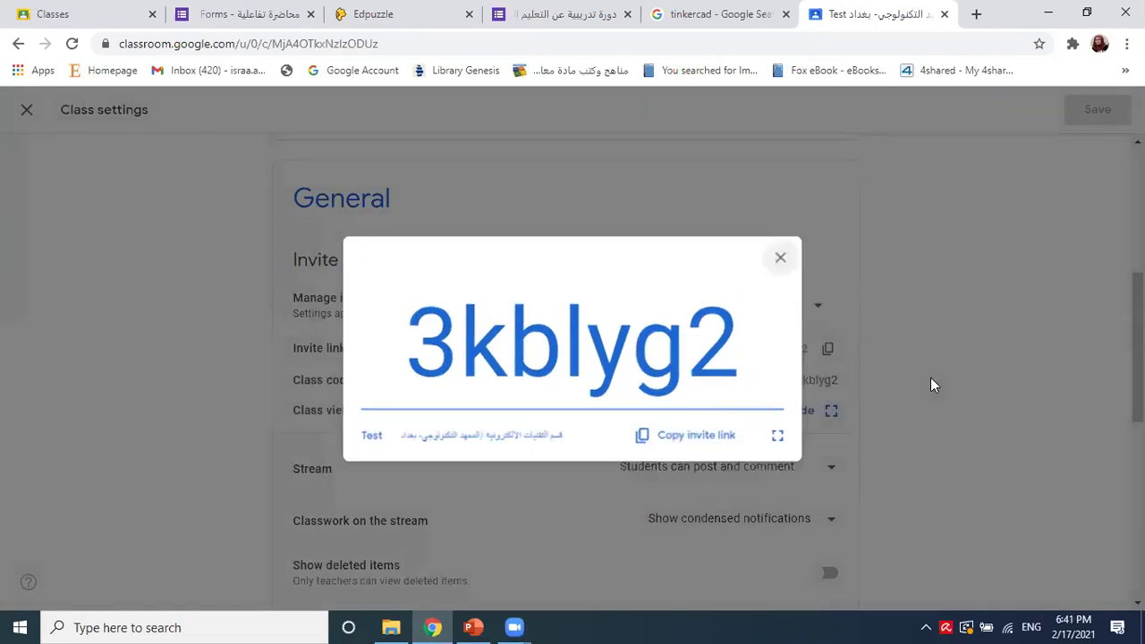
drag(797, 380, 353, 410)
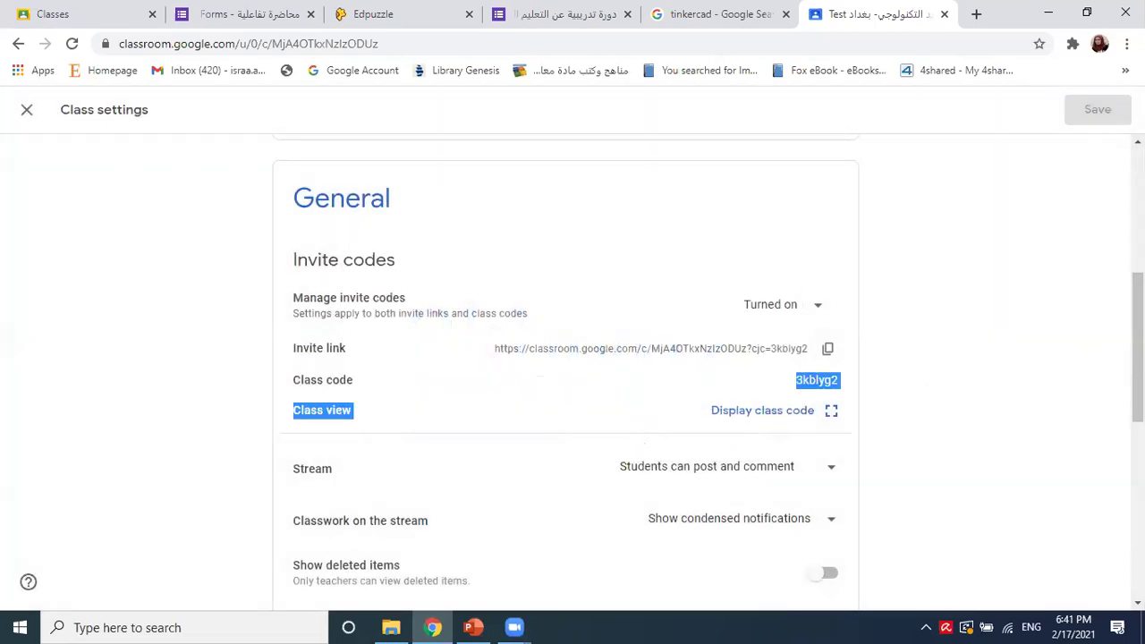
Set the Stream permission to Students can only comment.
scroll(565, 358, down, 1)
scroll(566, 358, down, 1)
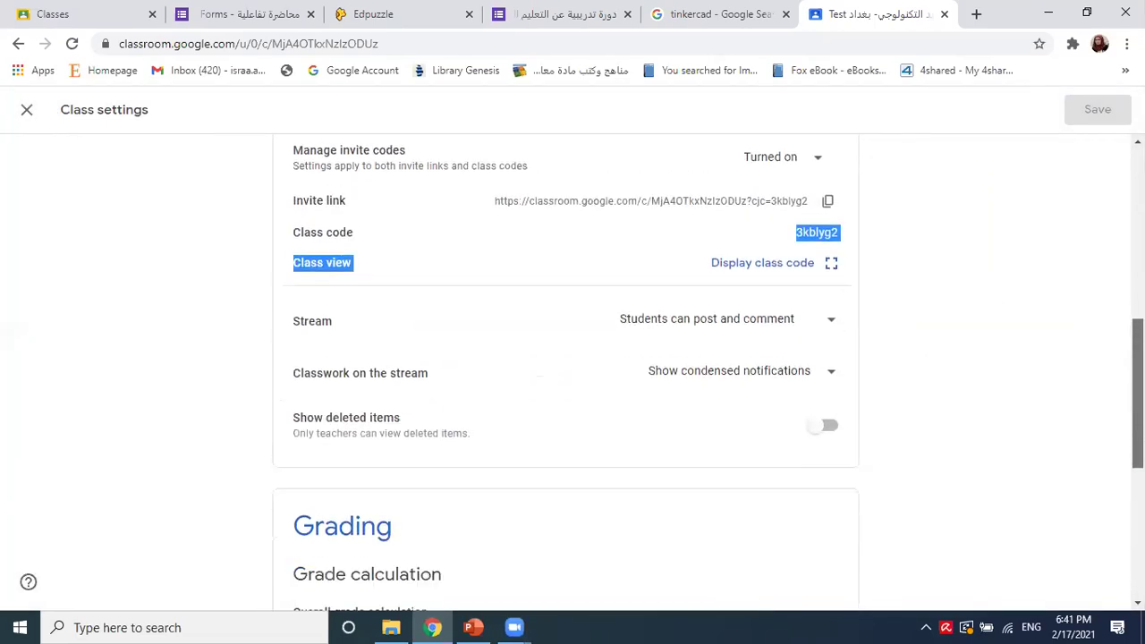
scroll(565, 358, up, 6)
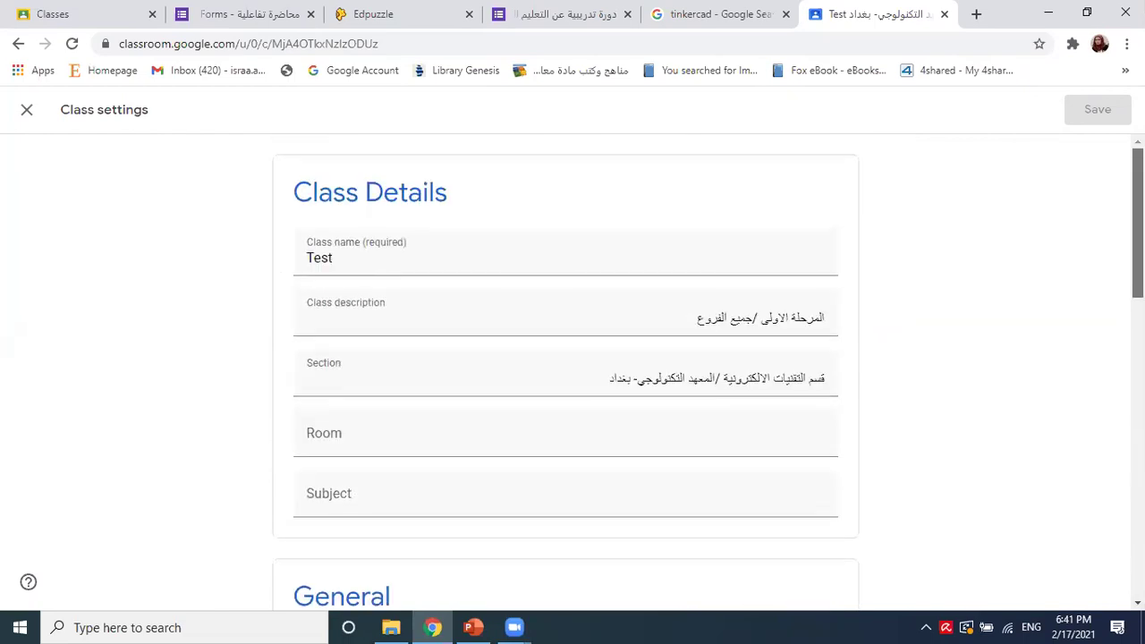
scroll(566, 358, down, 6)
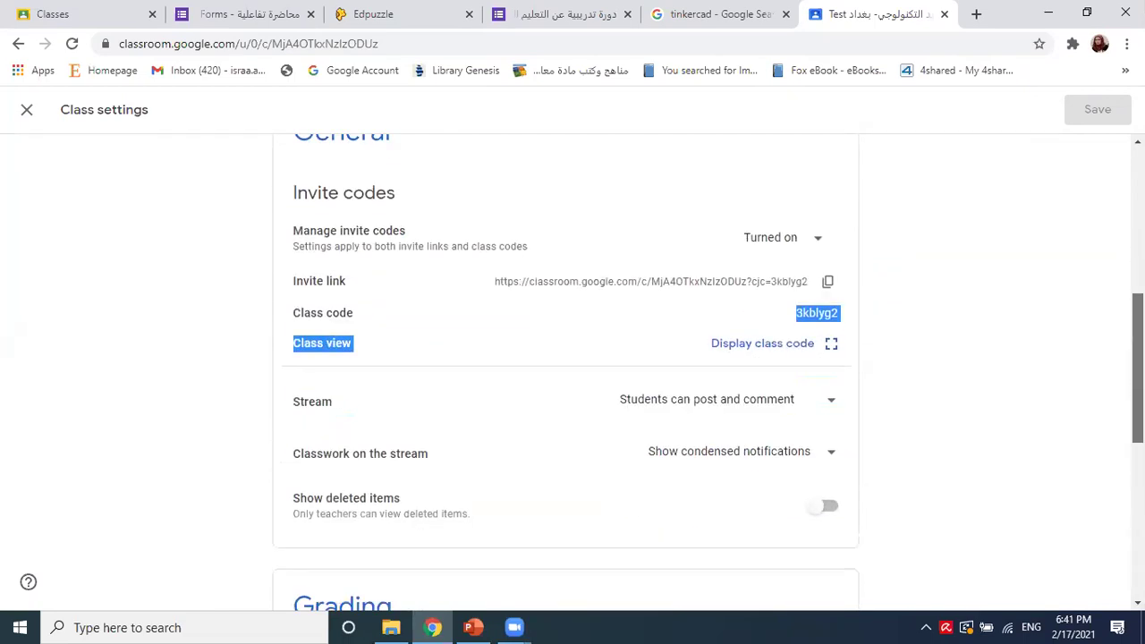
click(1045, 313)
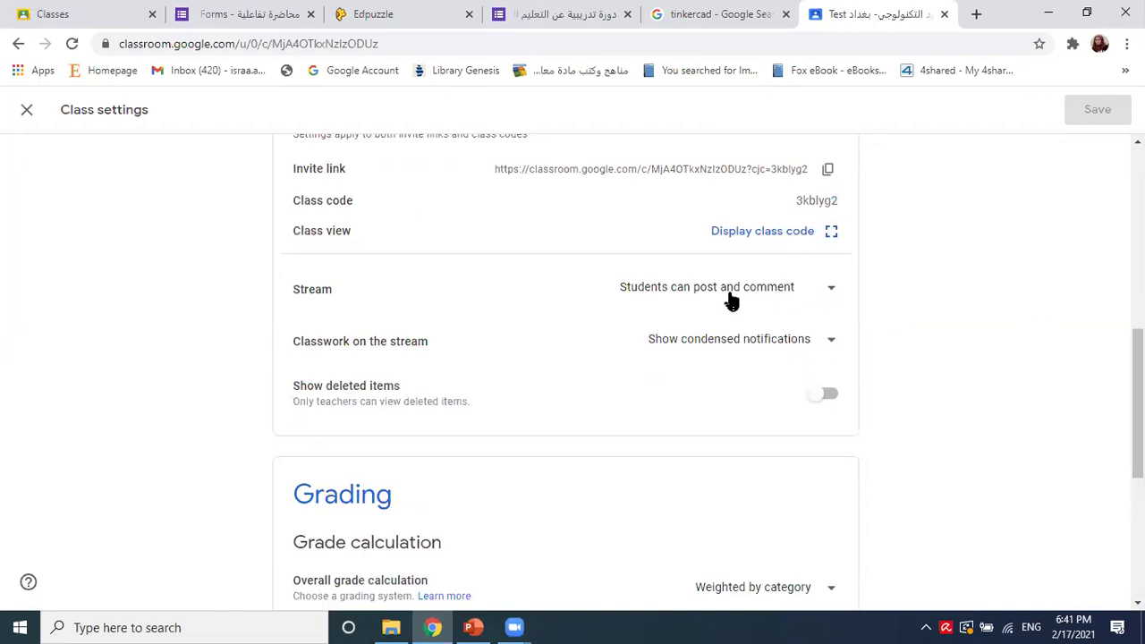
click(829, 298)
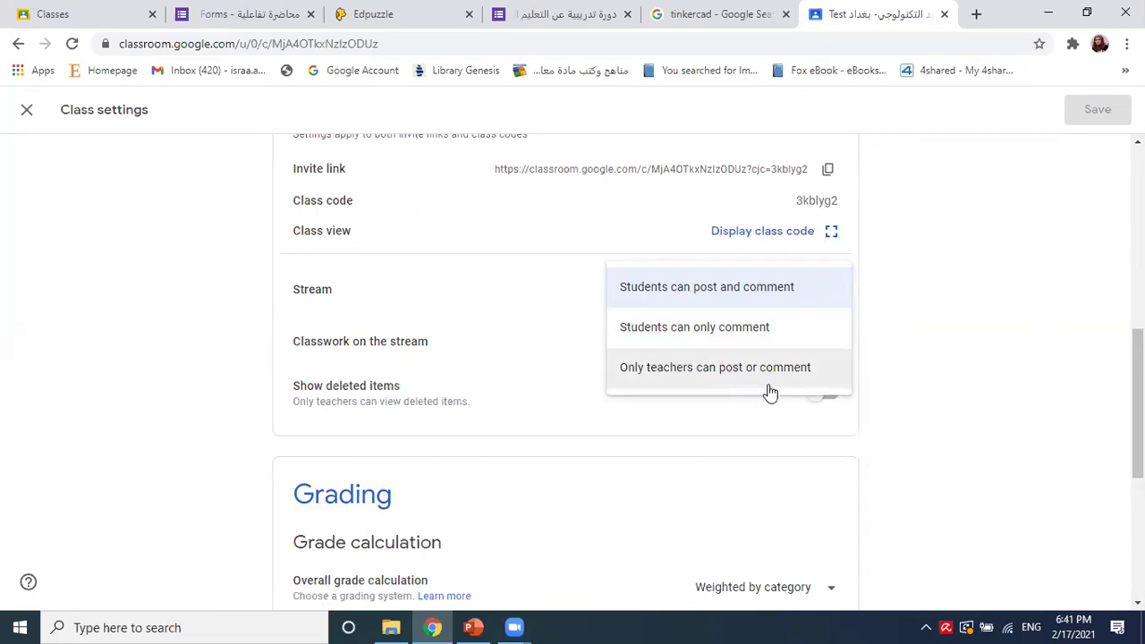
click(721, 340)
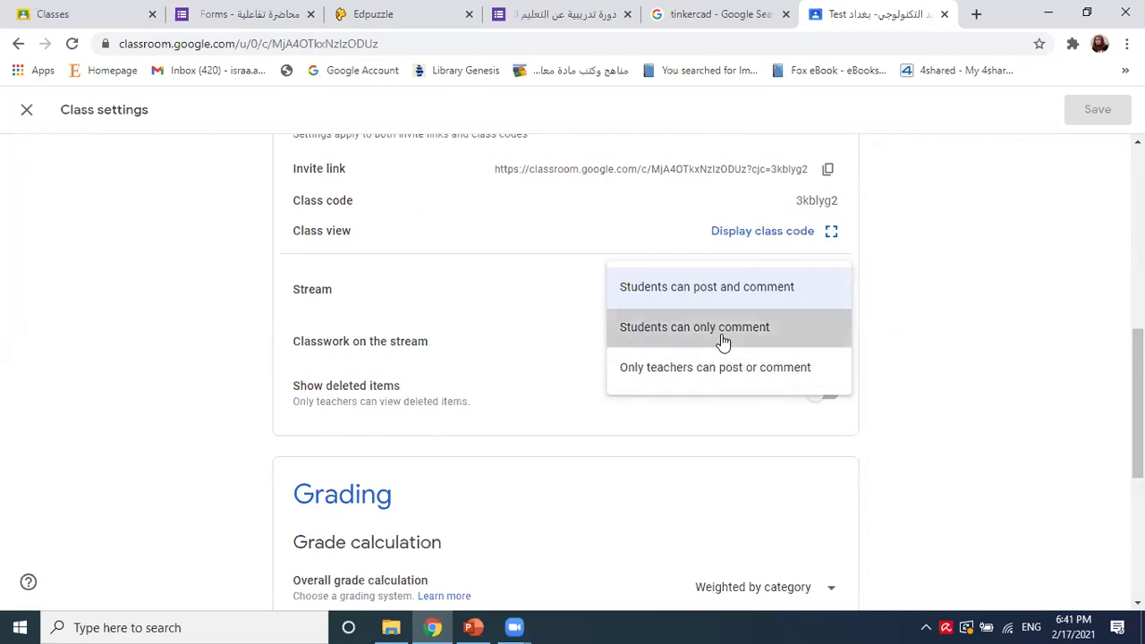
Review the notification choices for classwork on the stream, and select Show condensed notifications.
scroll(937, 378, down, 1)
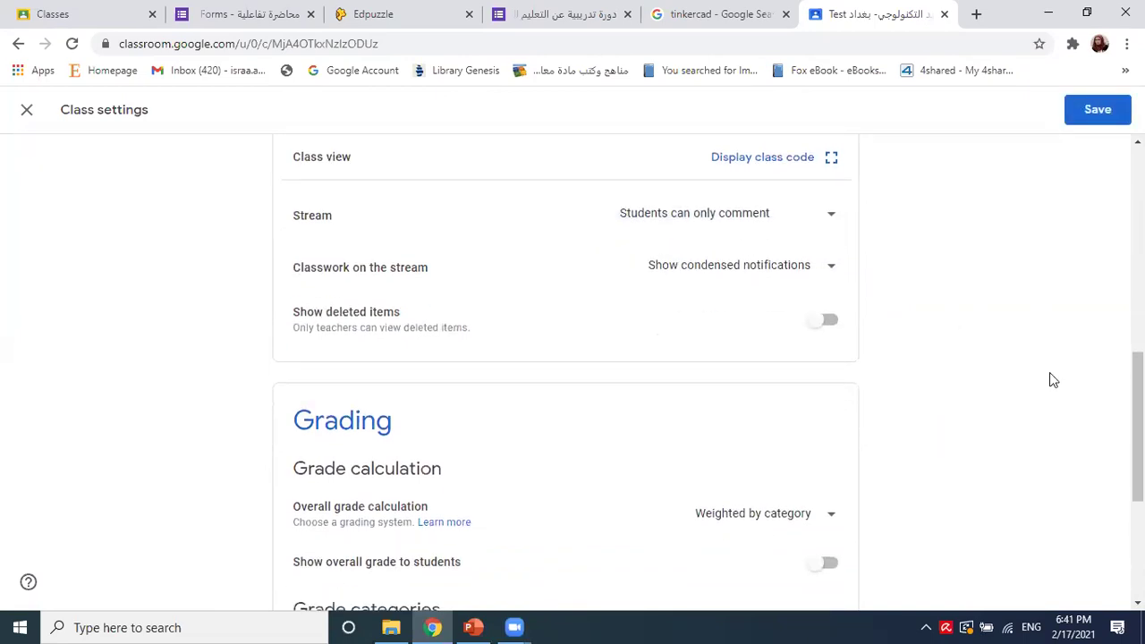
drag(1138, 427, 1138, 402)
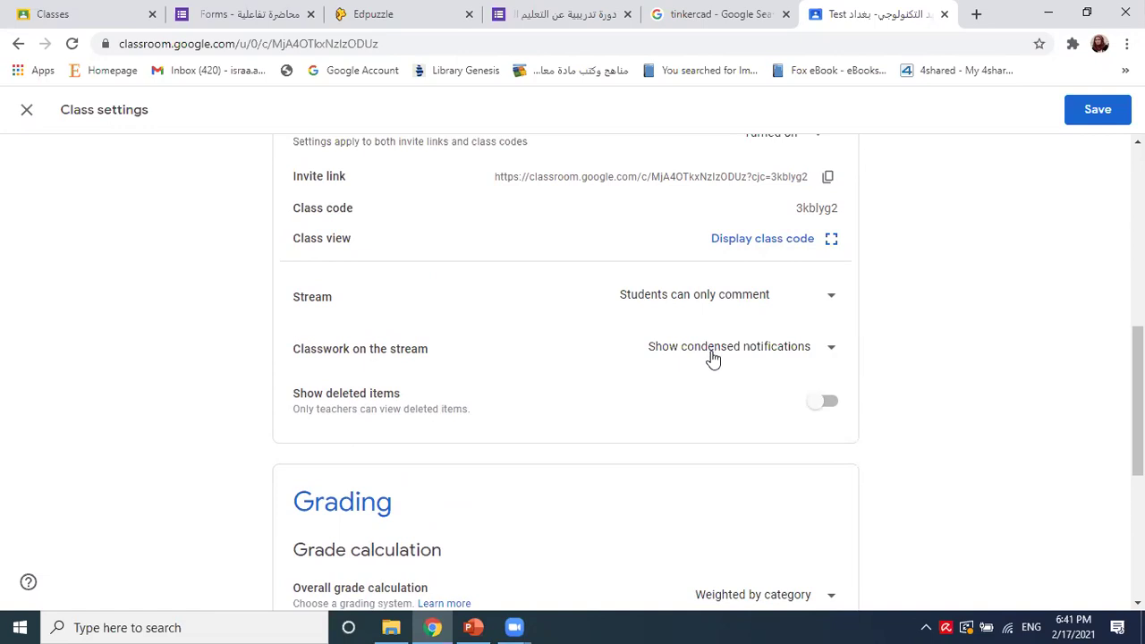
click(765, 354)
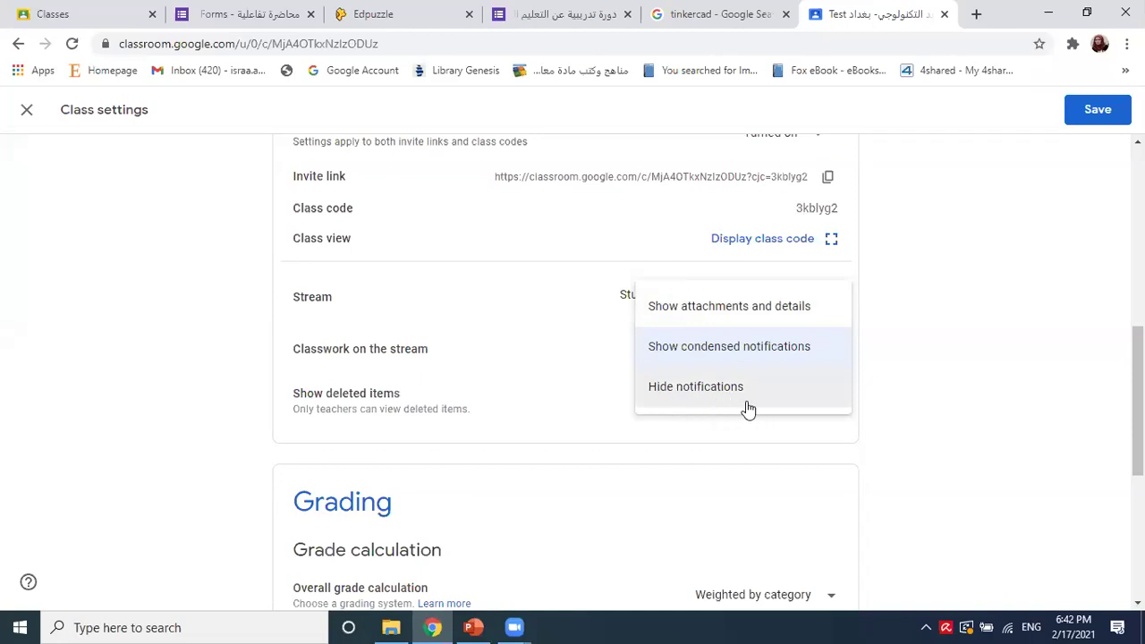
click(779, 362)
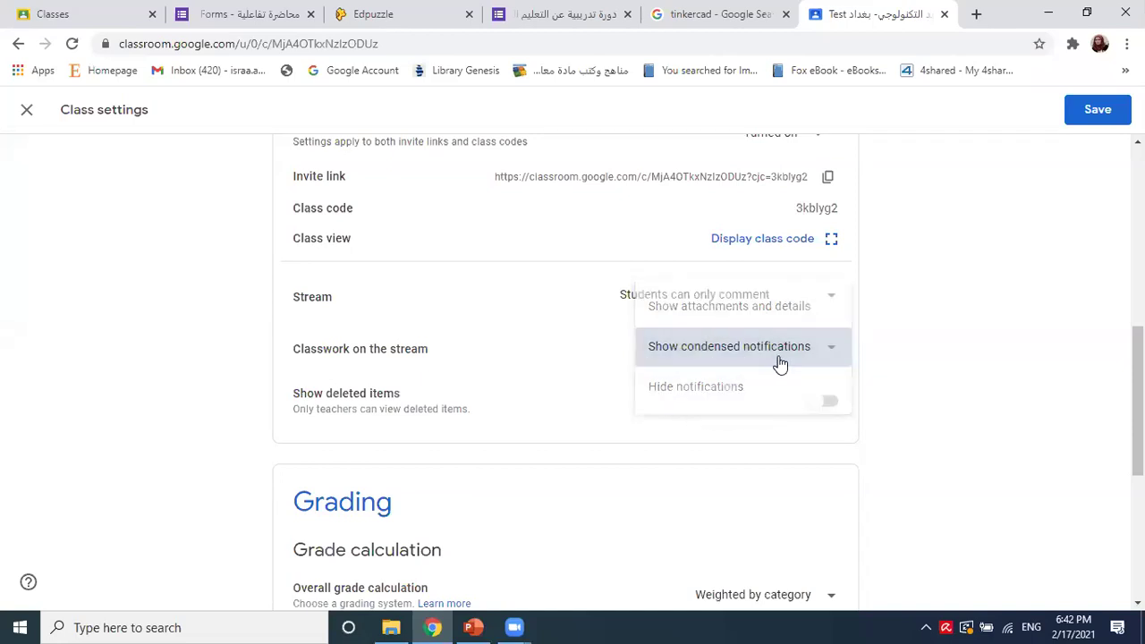
Highlight the Show deleted items label and its description, and turn that option on.
scroll(668, 351, down, 1)
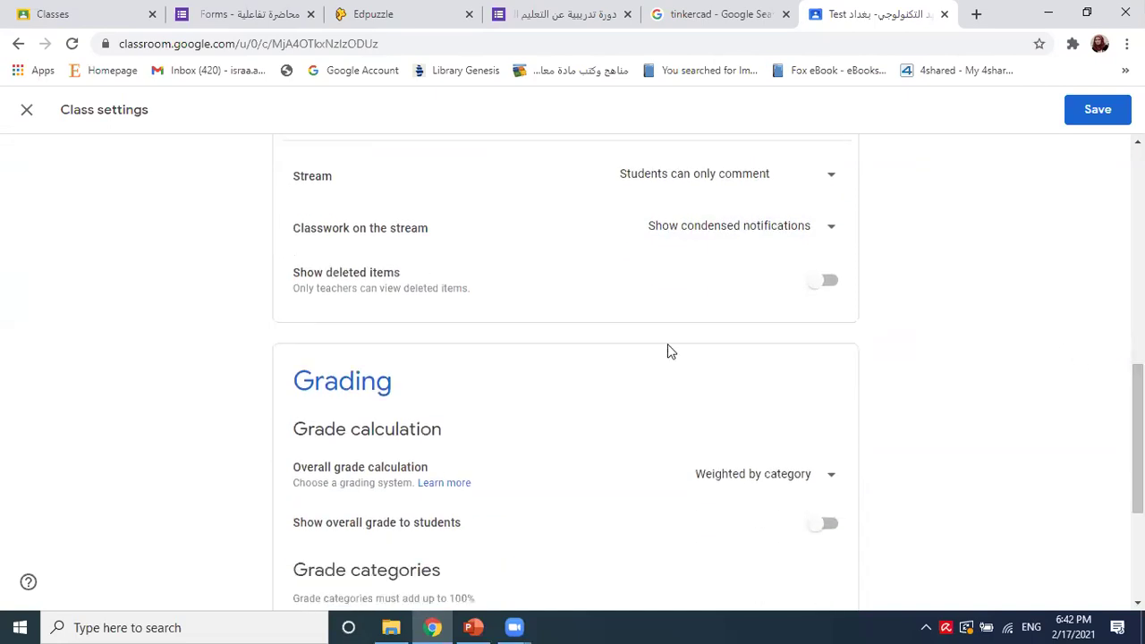
triple_click(386, 294)
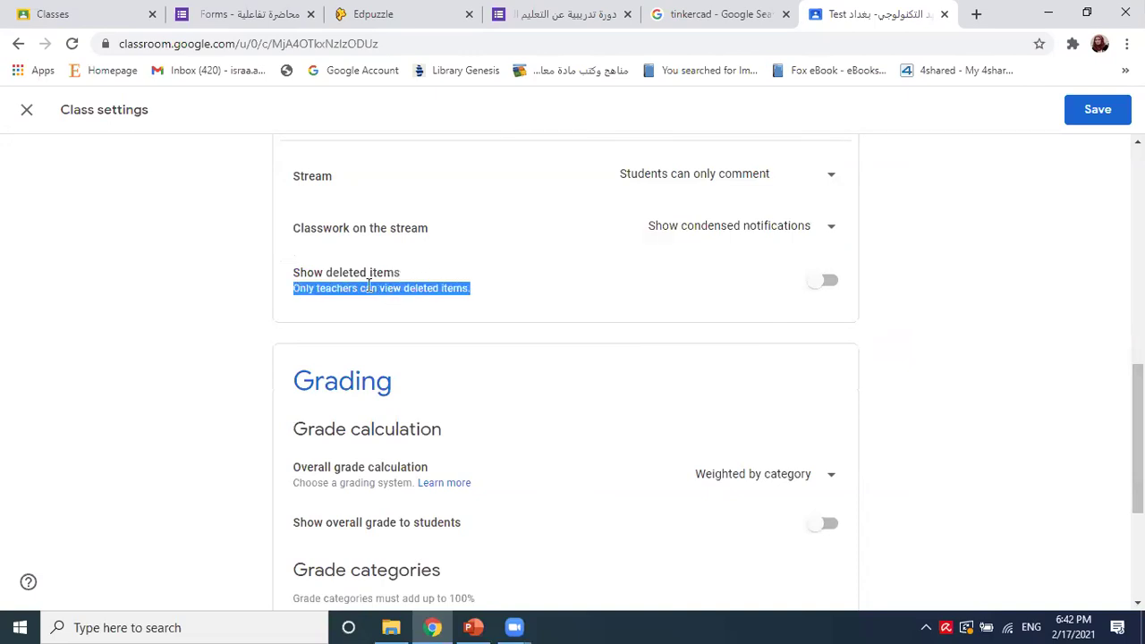
click(368, 284)
double_click(376, 280)
click(369, 278)
triple_click(363, 275)
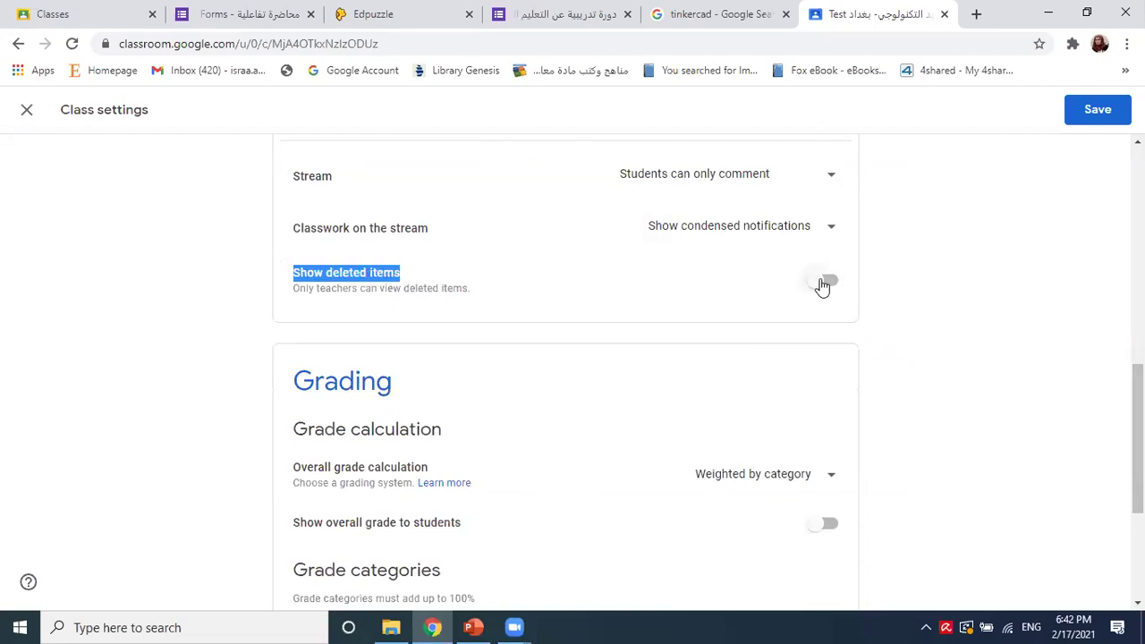
click(822, 283)
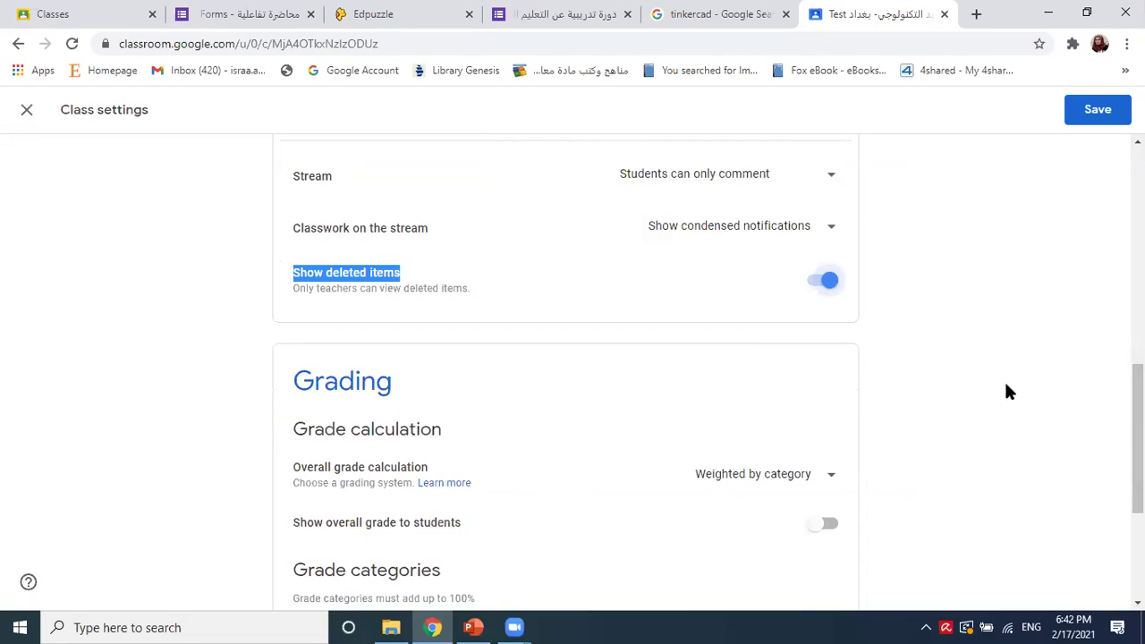
Examine the Grading section with its overall grade calculation, student visibility setting and weighted grade categories.
scroll(1005, 427, down, 2)
scroll(1005, 427, up, 2)
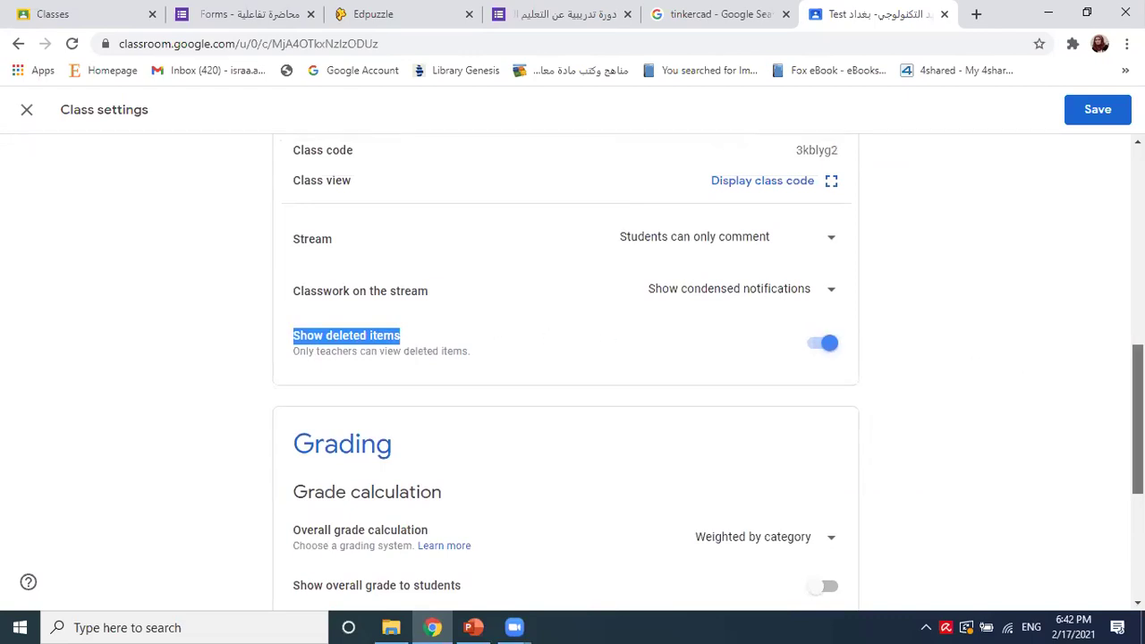
scroll(707, 365, down, 1)
scroll(708, 365, up, 1)
scroll(708, 365, down, 1)
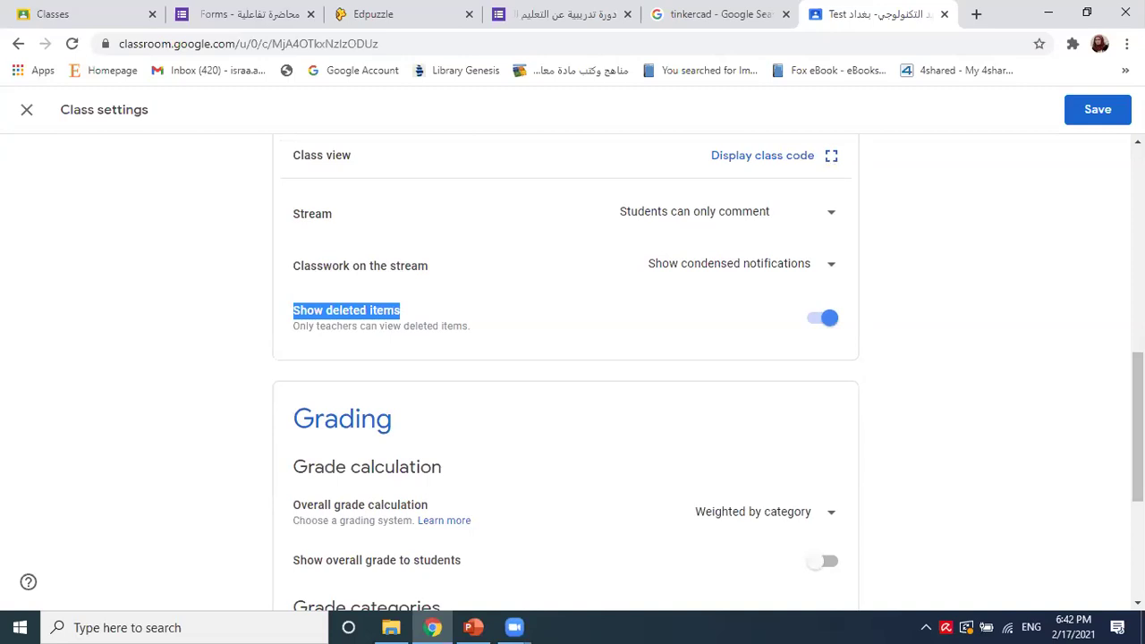
scroll(707, 366, down, 2)
scroll(708, 366, down, 1)
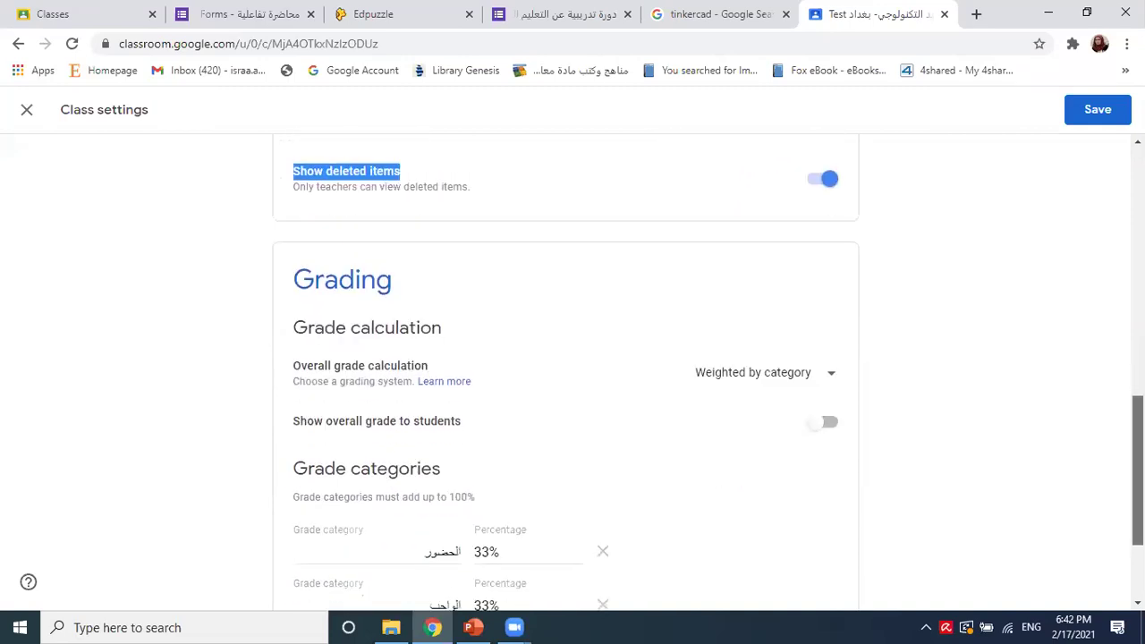
scroll(708, 372, down, 1)
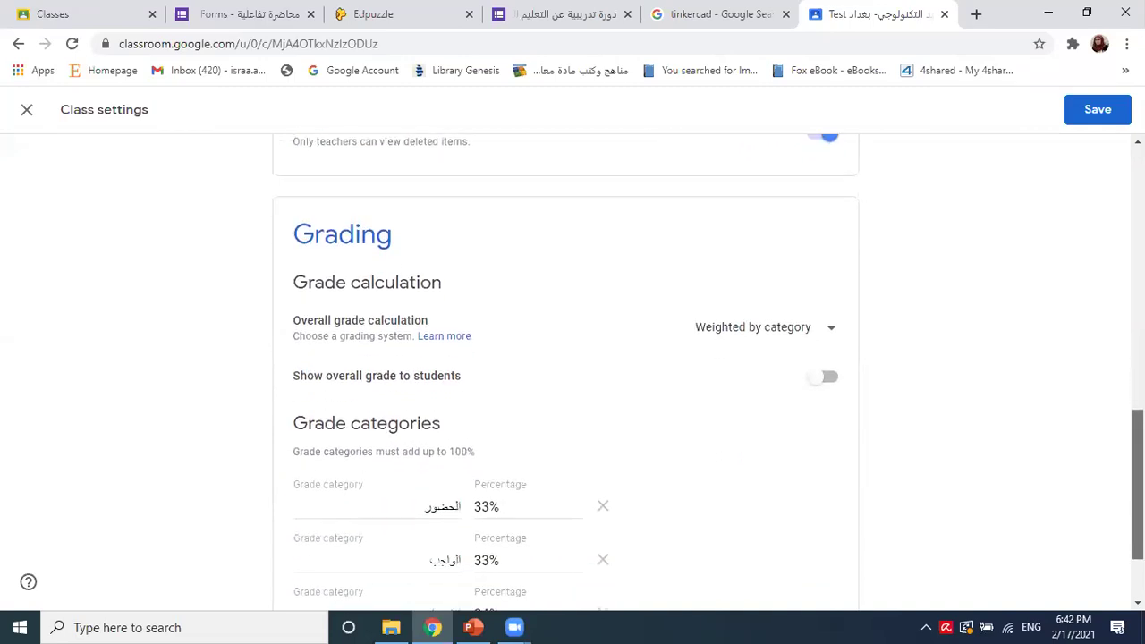
scroll(708, 365, down, 1)
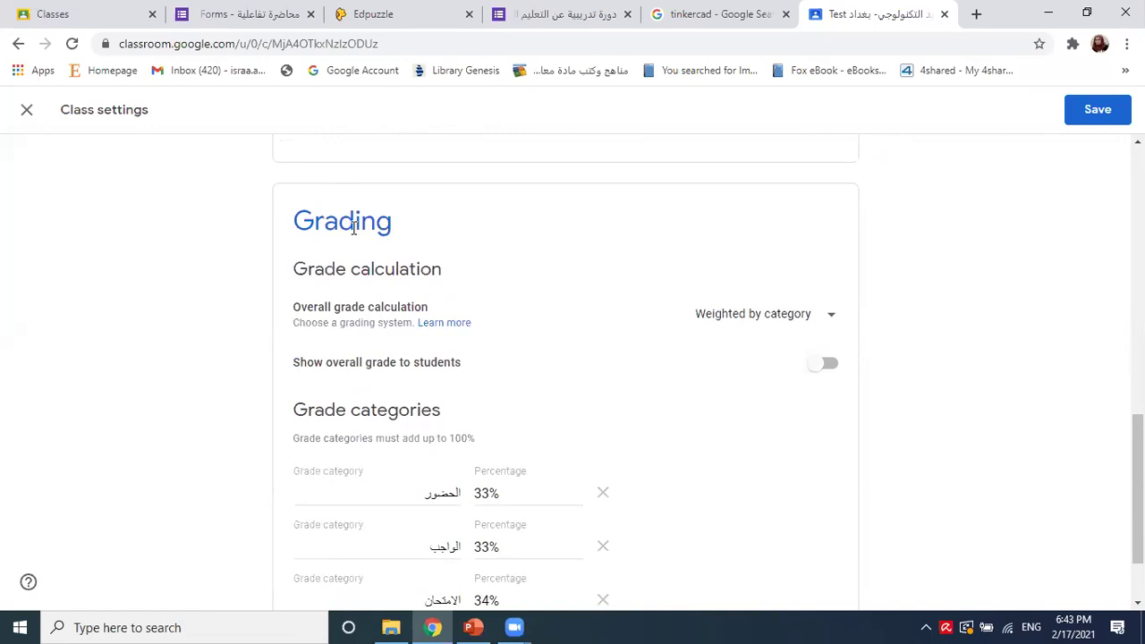
scroll(522, 369, down, 1)
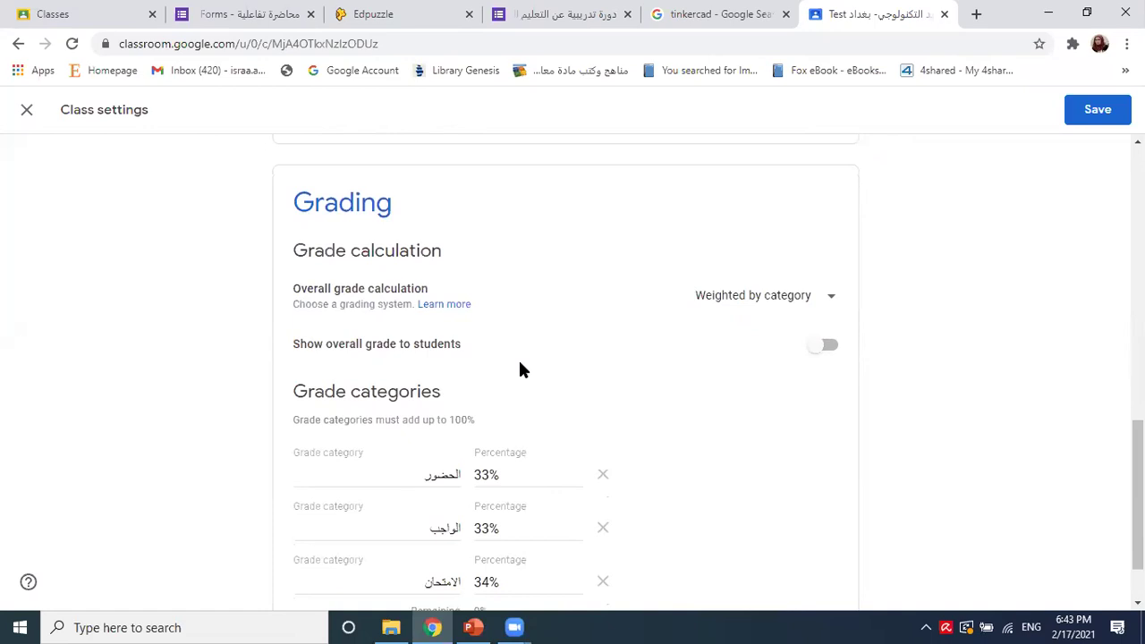
scroll(524, 369, down, 2)
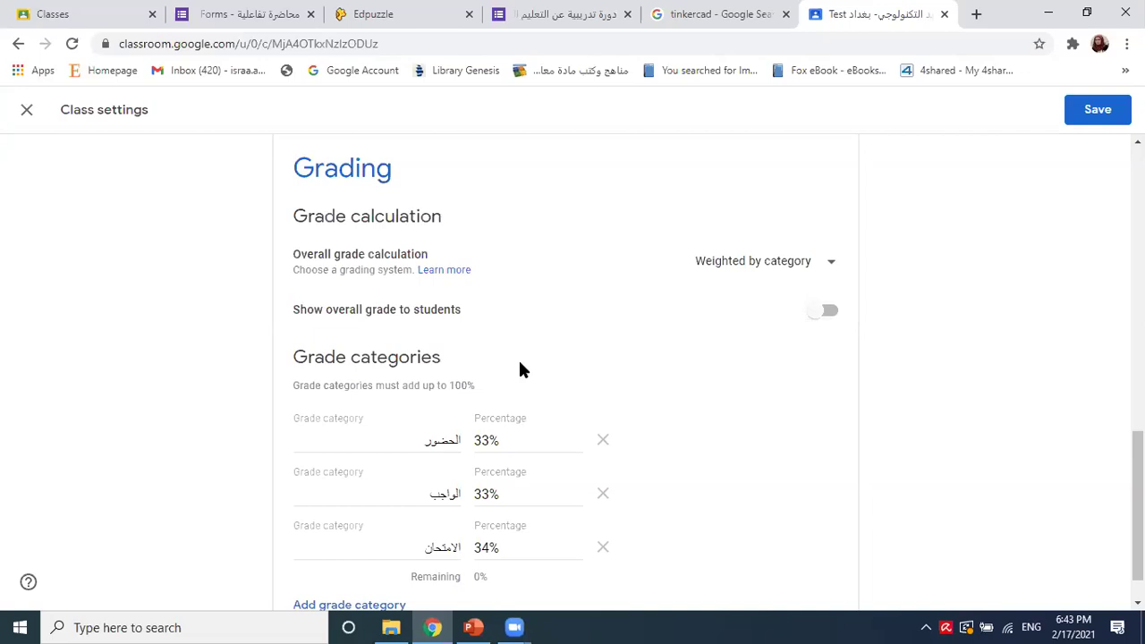
Check the available overall grade calculation methods without changing the choice, and view the full list of grade categories.
click(751, 263)
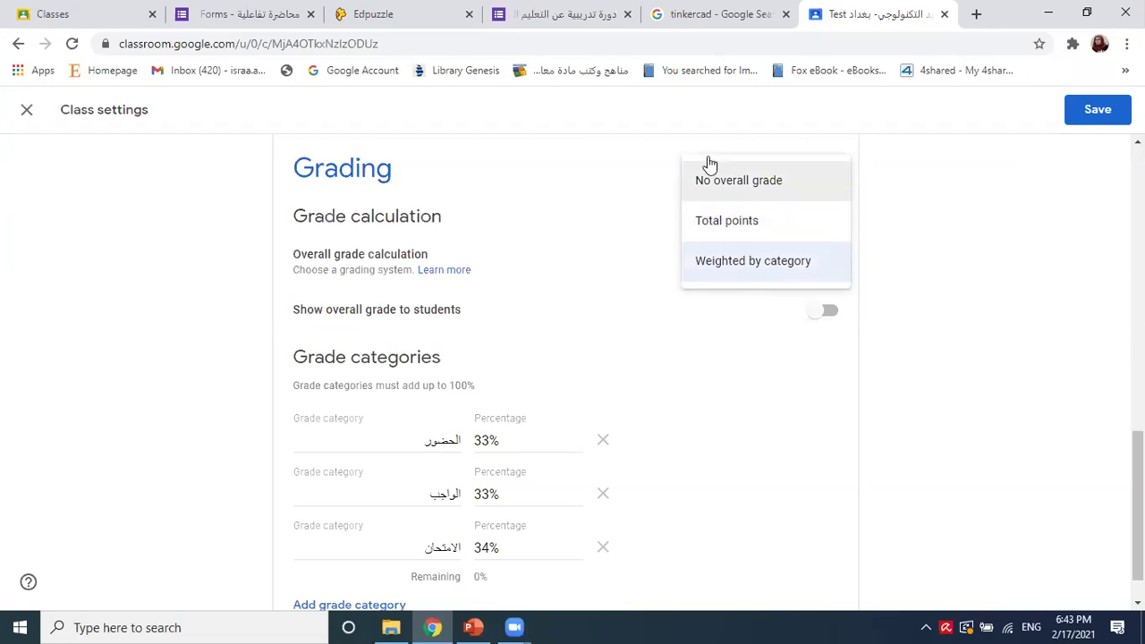
click(604, 269)
scroll(650, 405, down, 1)
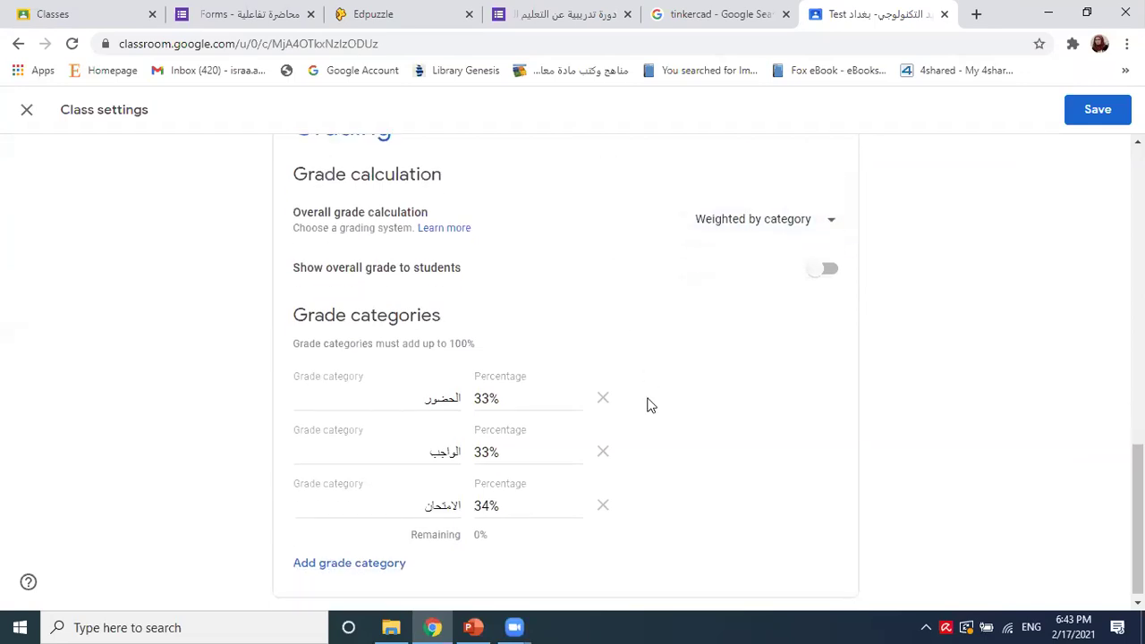
View the rest of the grade categories and save the Test class's settings.
scroll(651, 405, down, 1)
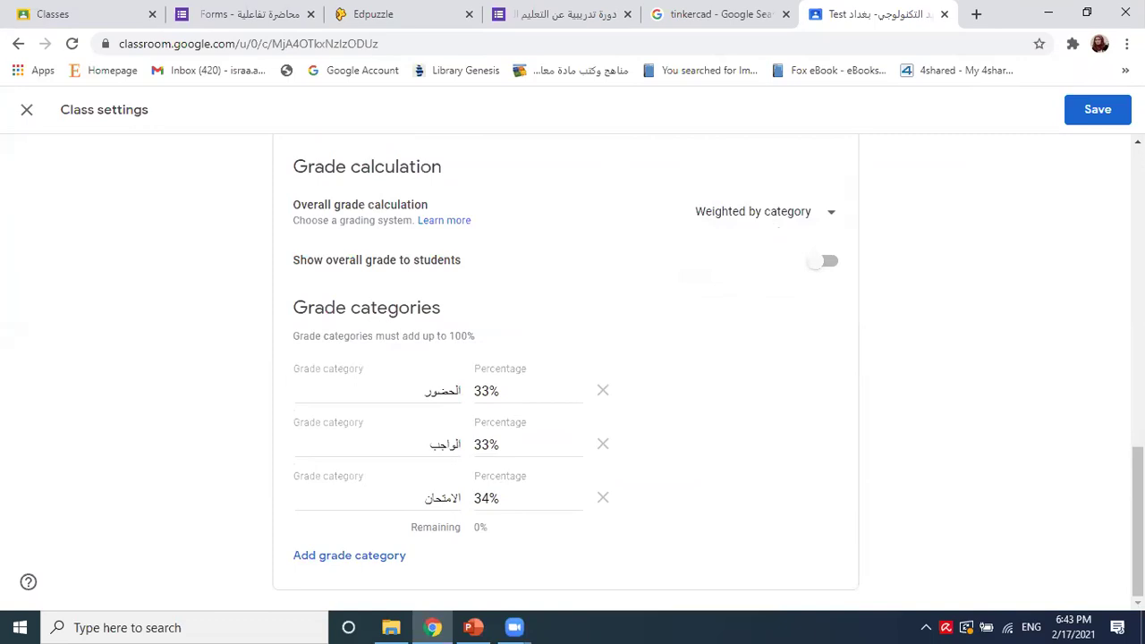
mouse_move(1139, 523)
mouse_down()
mouse_move(1138, 431)
mouse_move(1138, 522)
mouse_up()
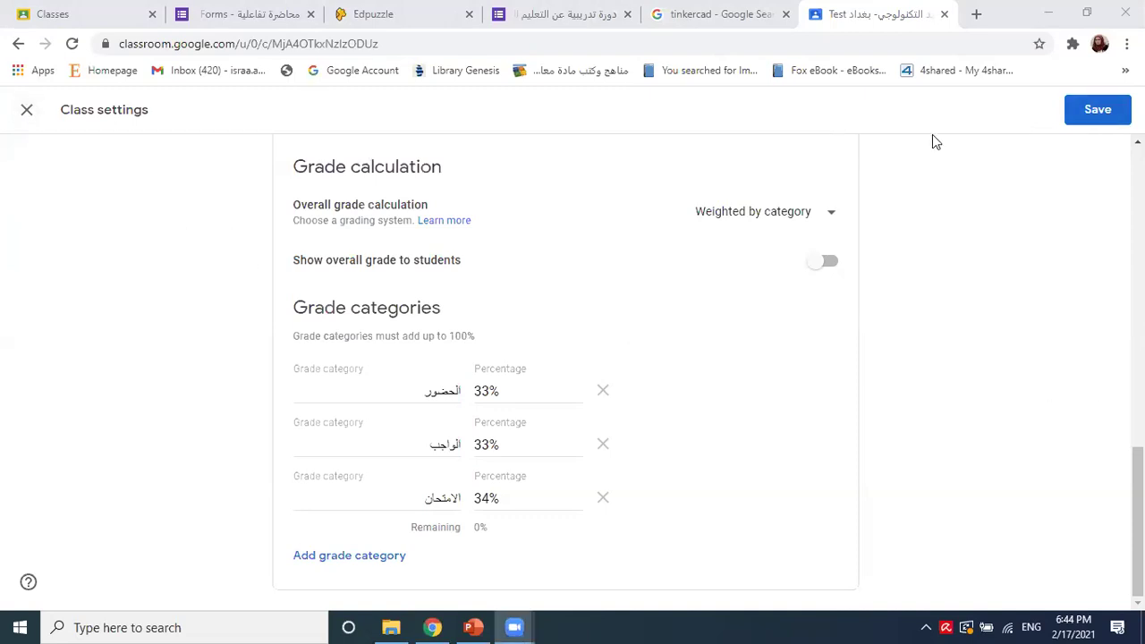
click(1095, 130)
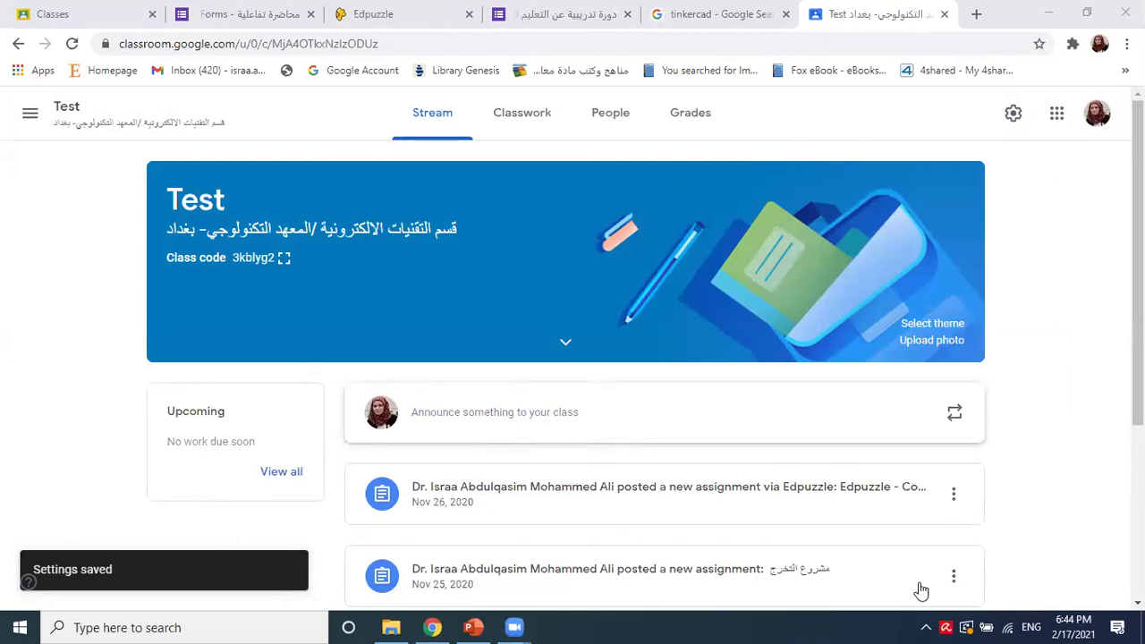
Switch to the PowerPoint lecture and look through slides 14 to 22, ending on the class settings slide.
click(473, 626)
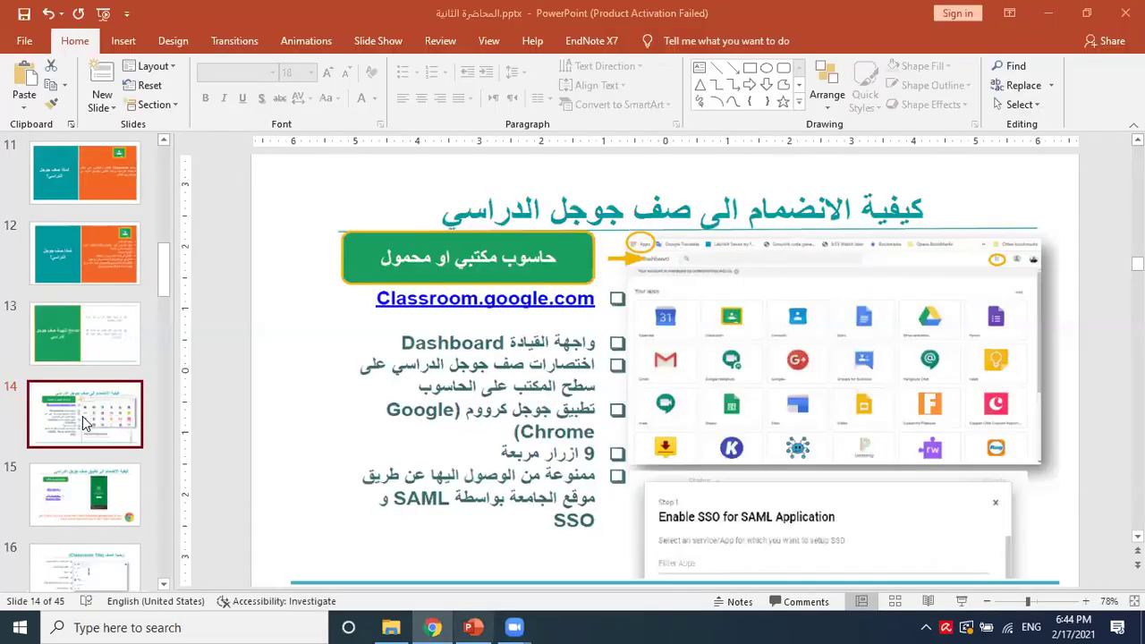
scroll(84, 422, down, 2)
click(82, 421)
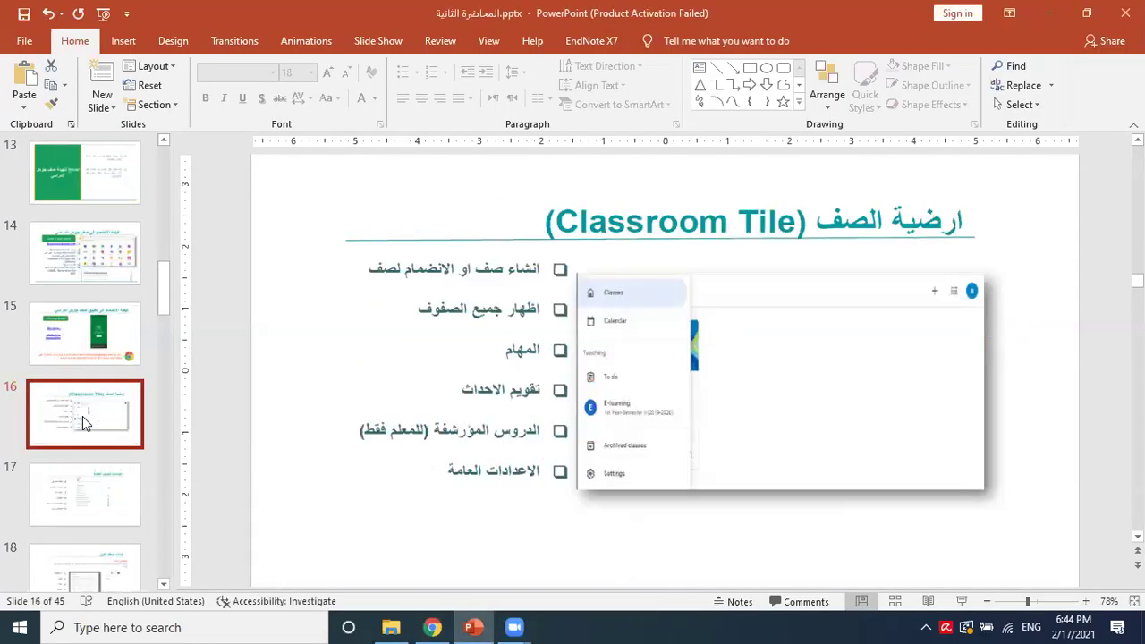
key(Down)
key(Down)
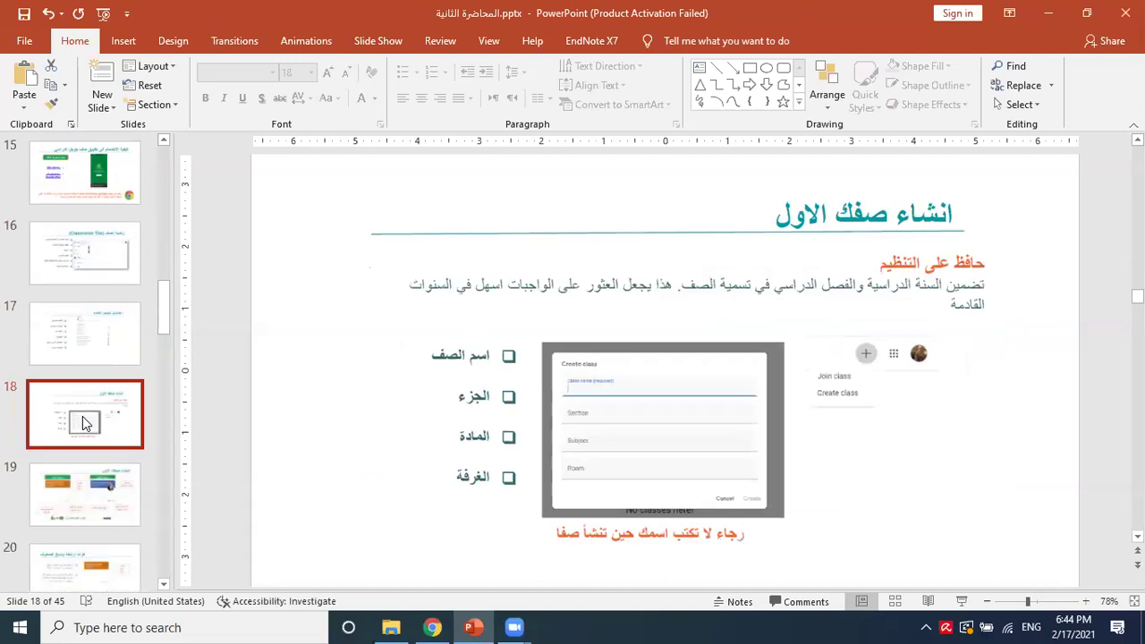
key(Down)
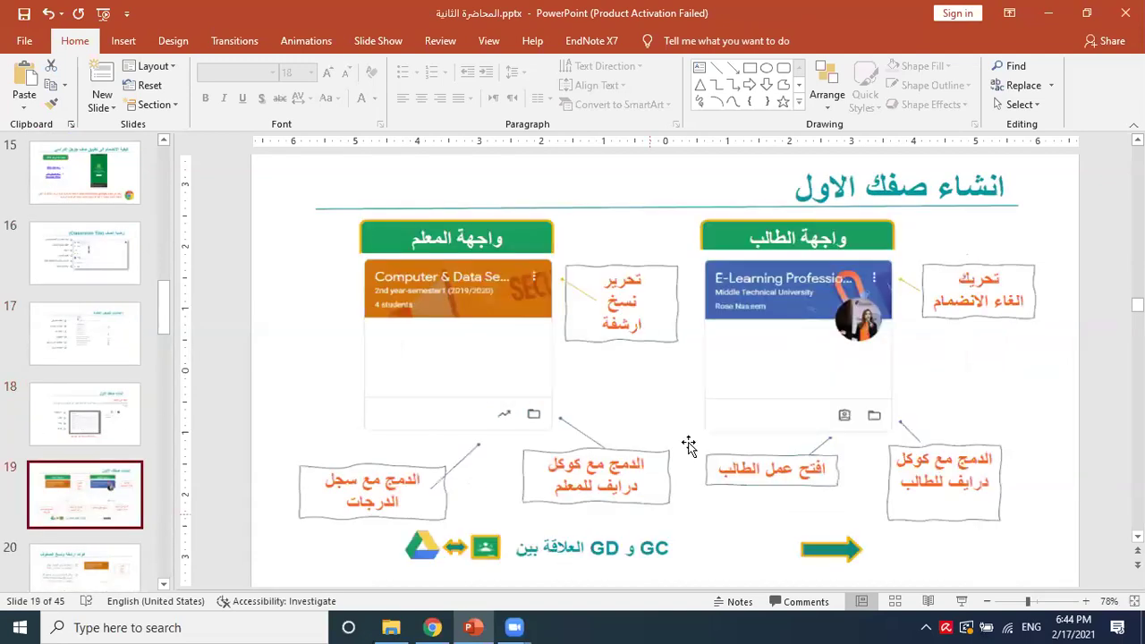
key(Down)
key(Down)
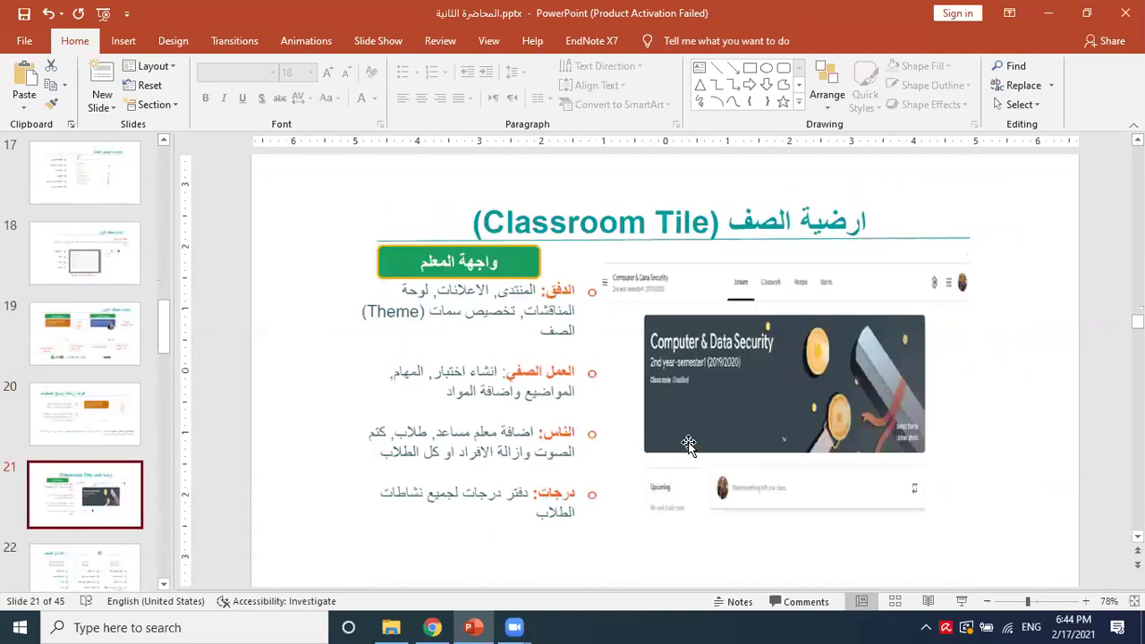
key(Up)
scroll(689, 445, down, 2)
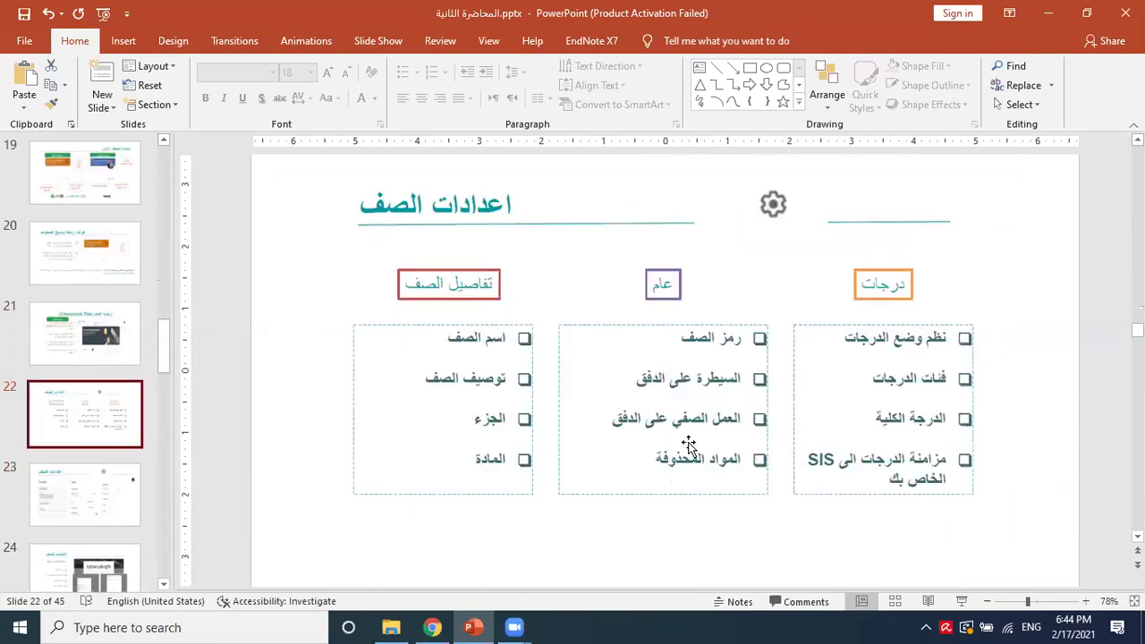
Go back through the earlier Classroom Tile slides and on to slide 19 about creating a first class.
scroll(689, 445, down, 3)
scroll(689, 445, up, 4)
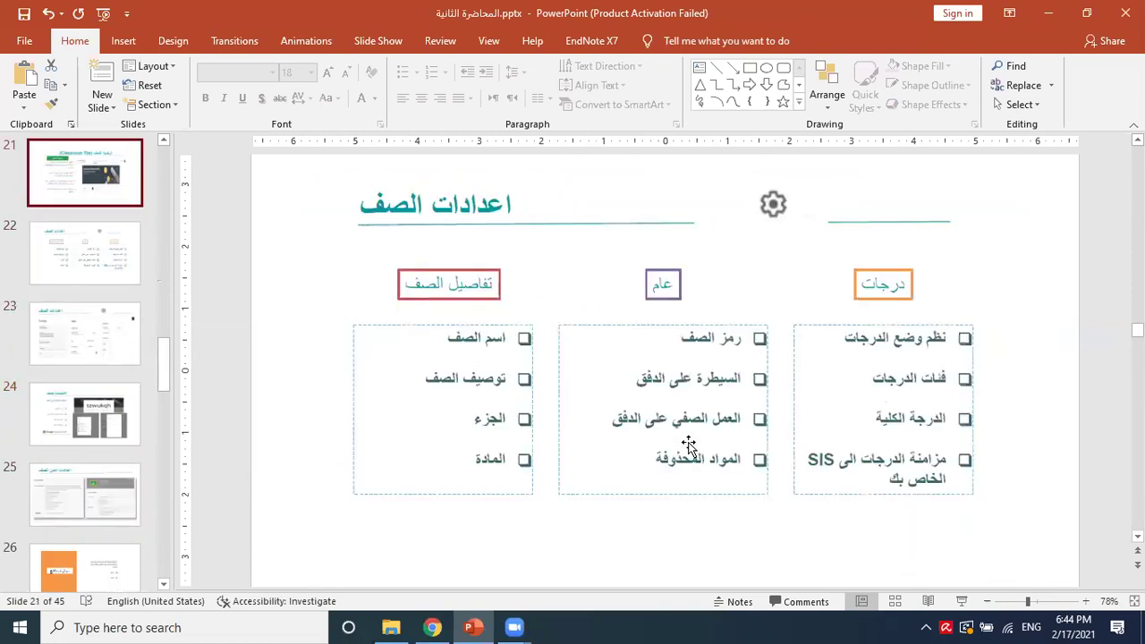
scroll(689, 445, up, 2)
scroll(689, 445, up, 3)
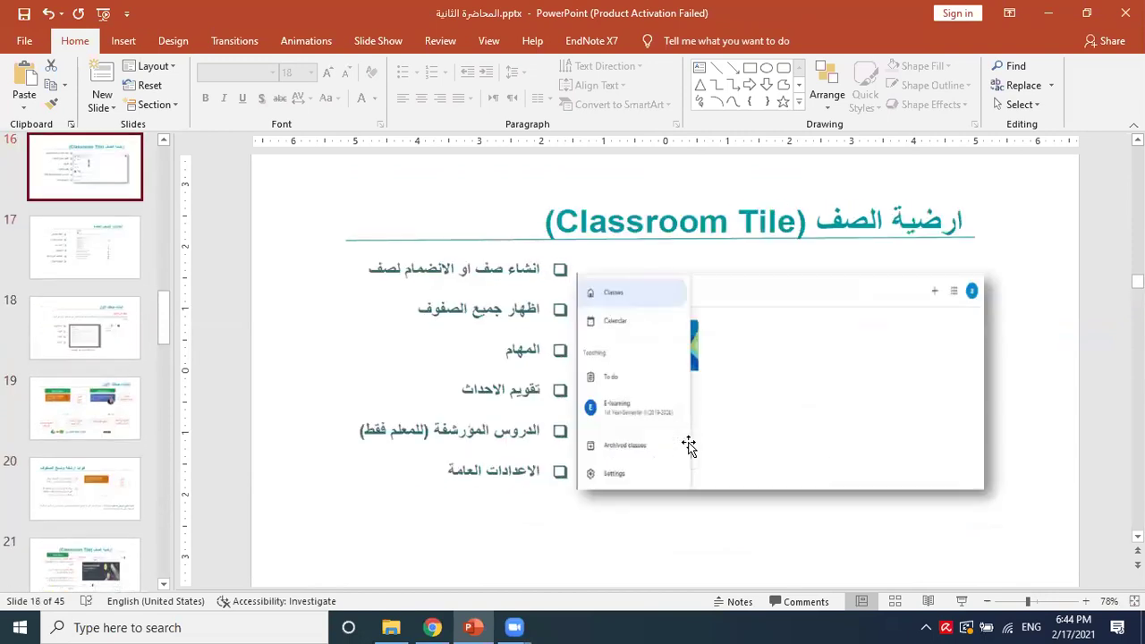
scroll(689, 445, down, 3)
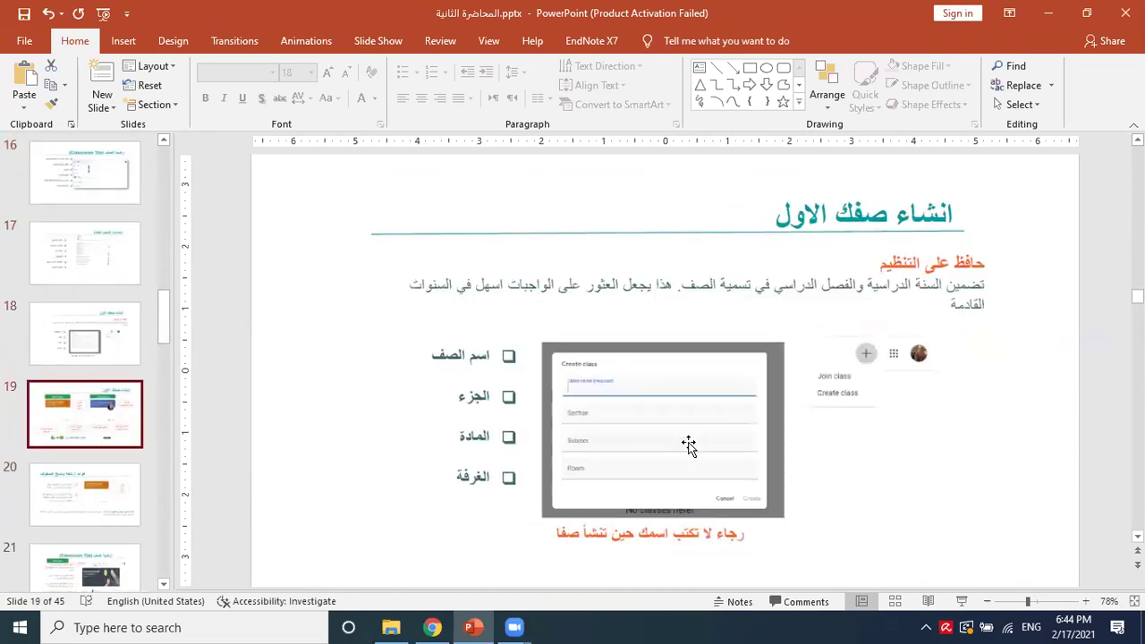
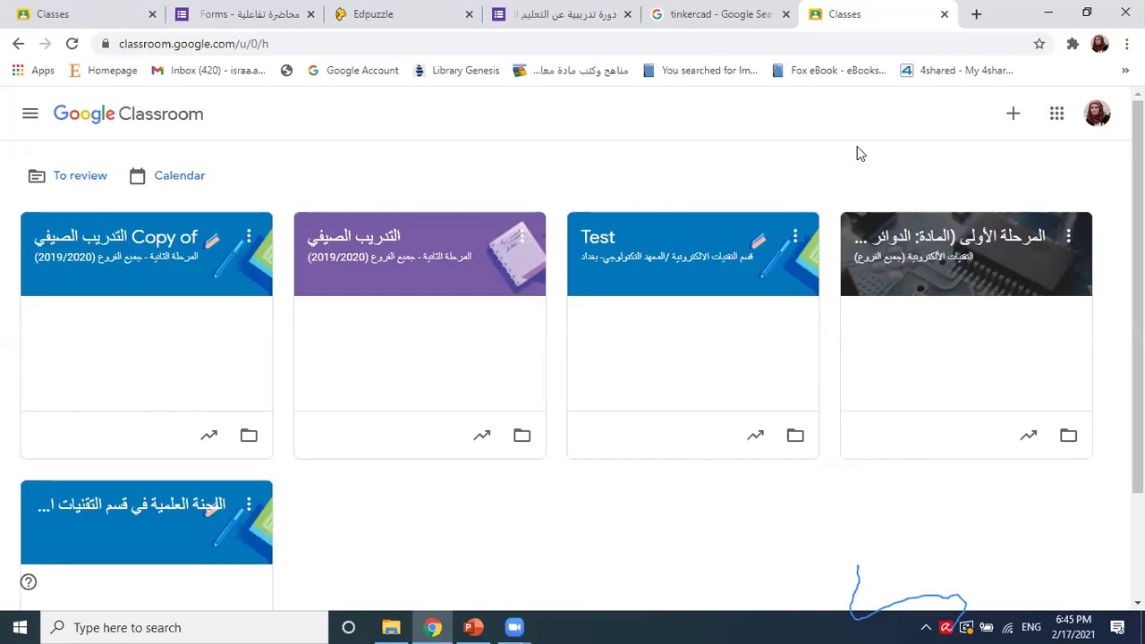
View the Move class options for the class "Copy of التدريب الصيفي" and close them without moving it.
click(251, 236)
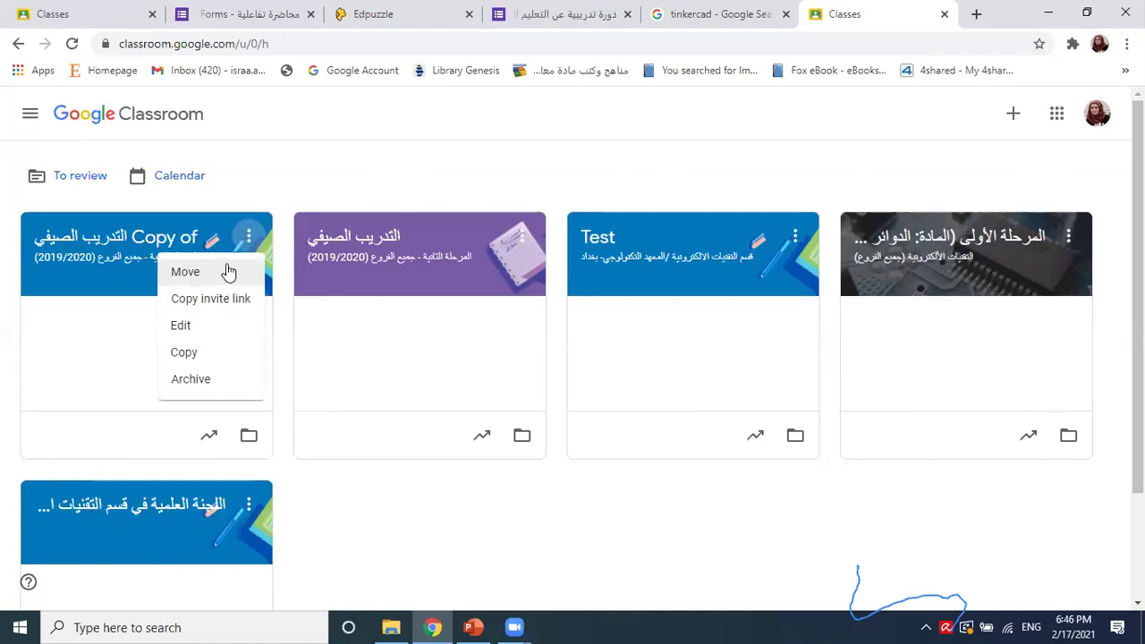
click(220, 274)
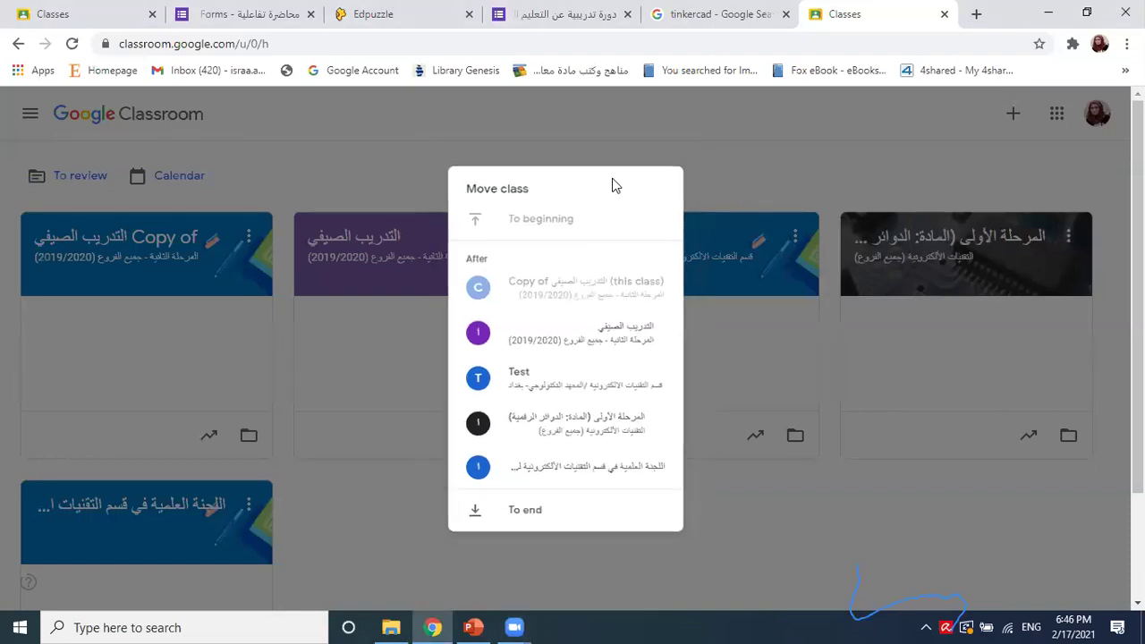
key(Escape)
View the editable details of the class "Copy of التدريب الصيفي" and cancel without changing them.
click(255, 244)
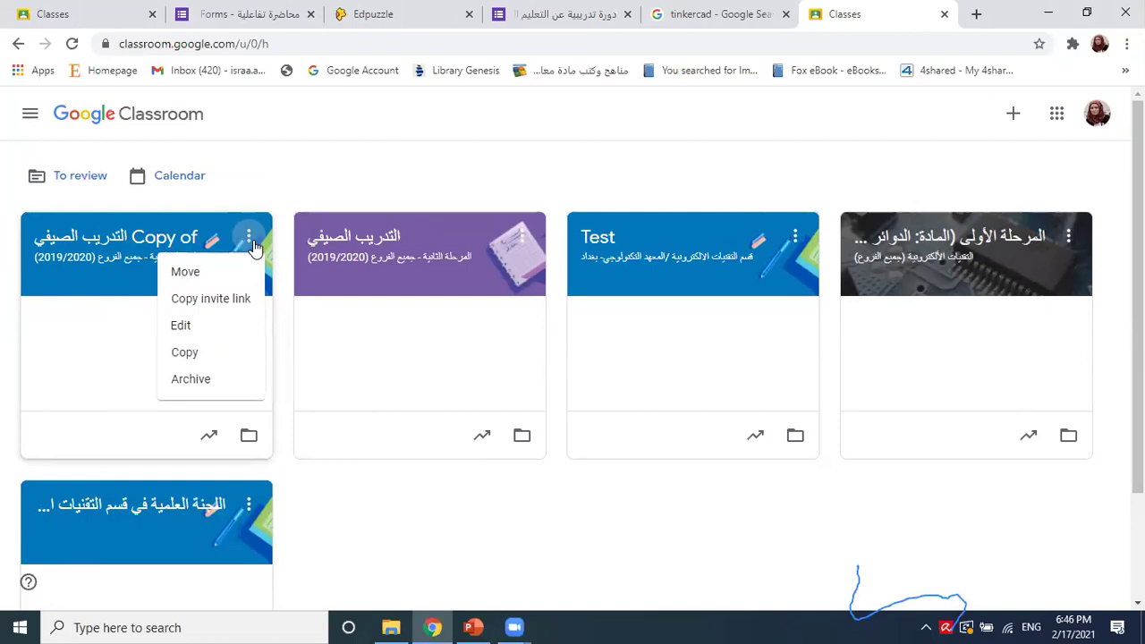
click(200, 331)
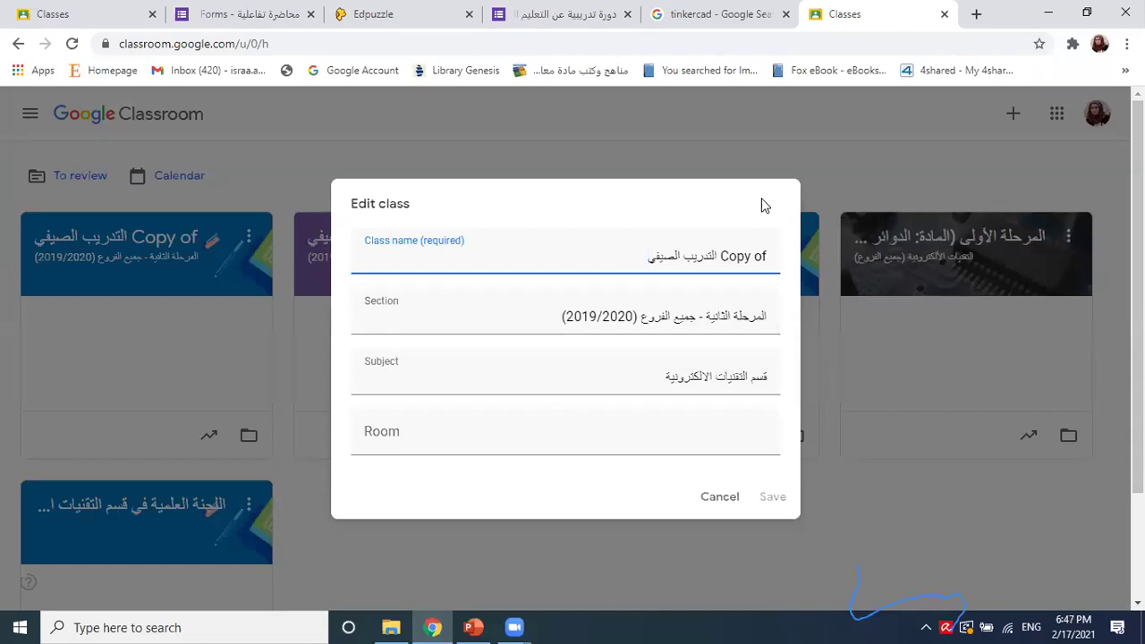
click(716, 497)
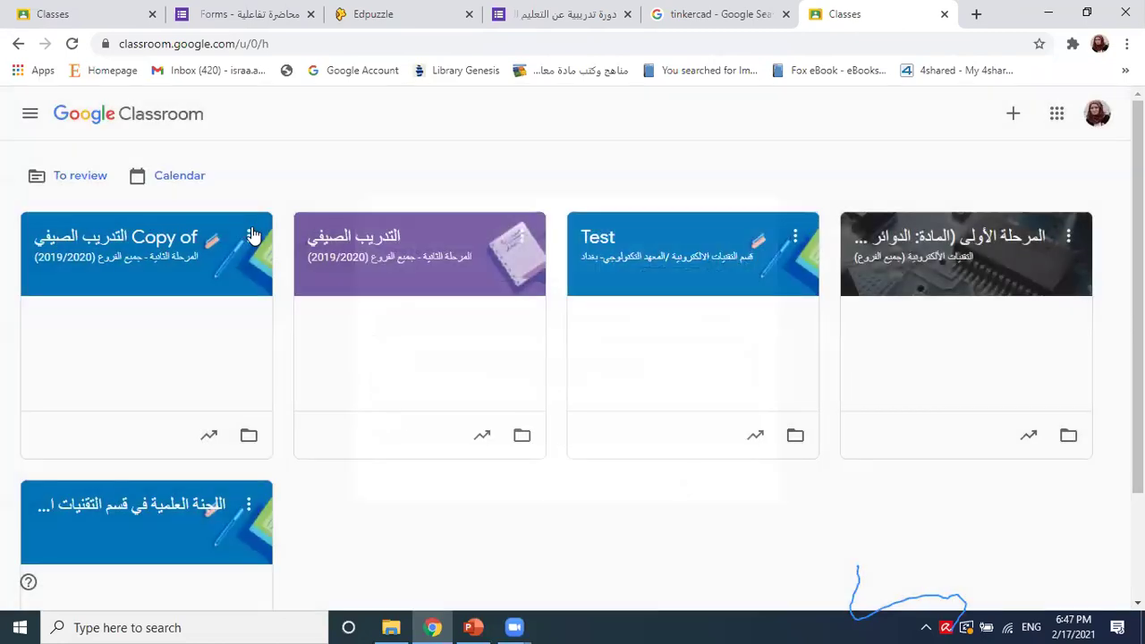
Check the copied class's options, and view the Classwork and People pages of the original class "التدريب الصيفي".
click(249, 236)
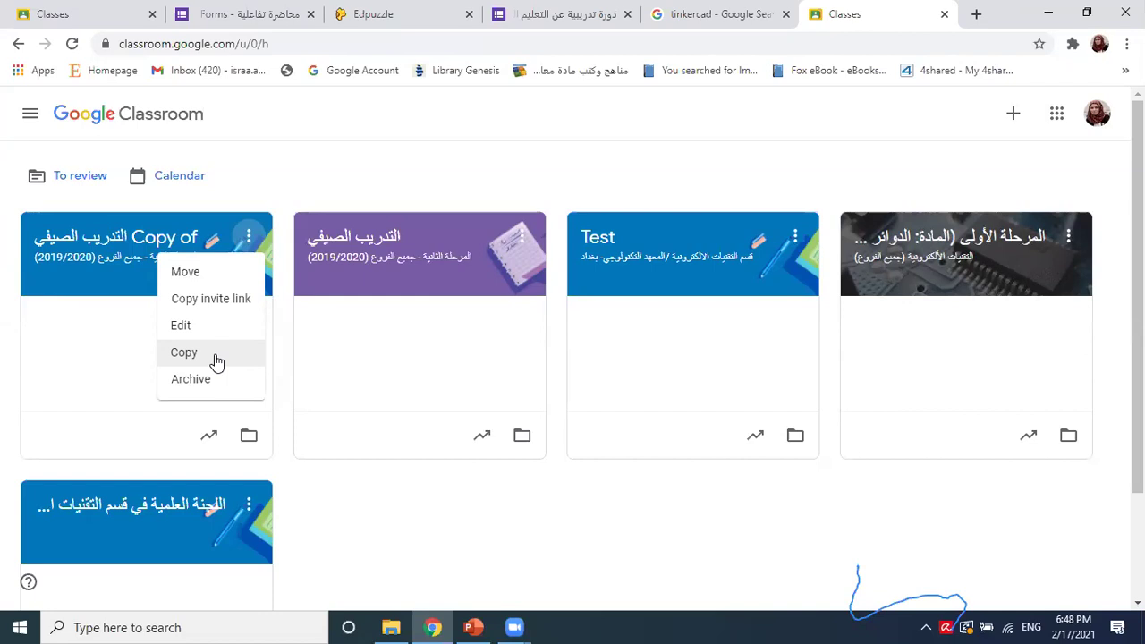
click(228, 223)
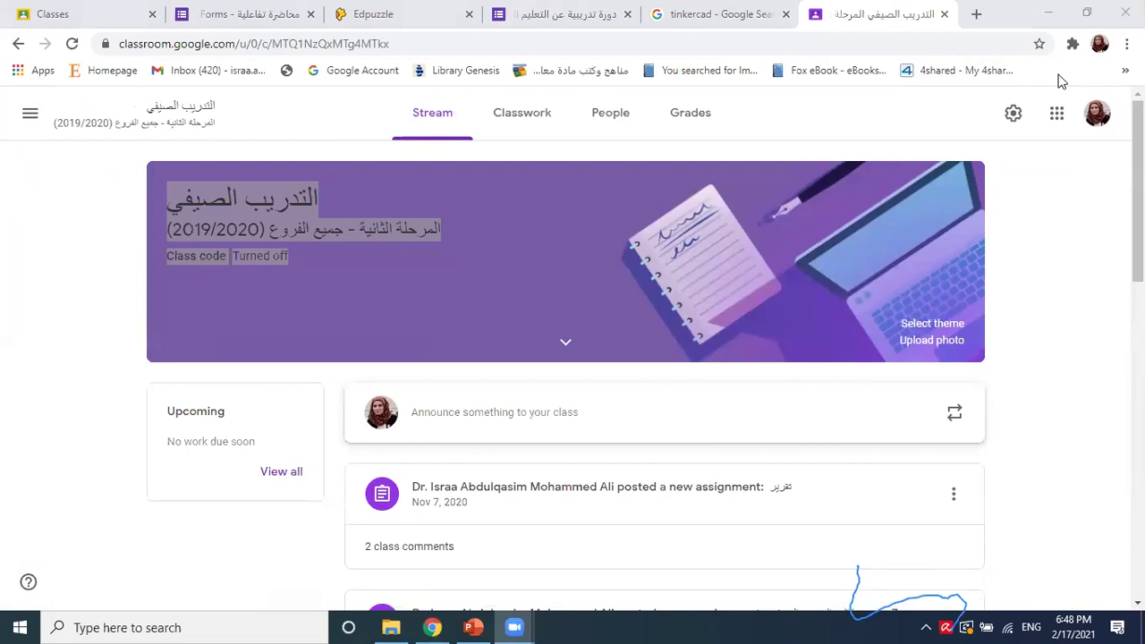
click(519, 114)
click(604, 118)
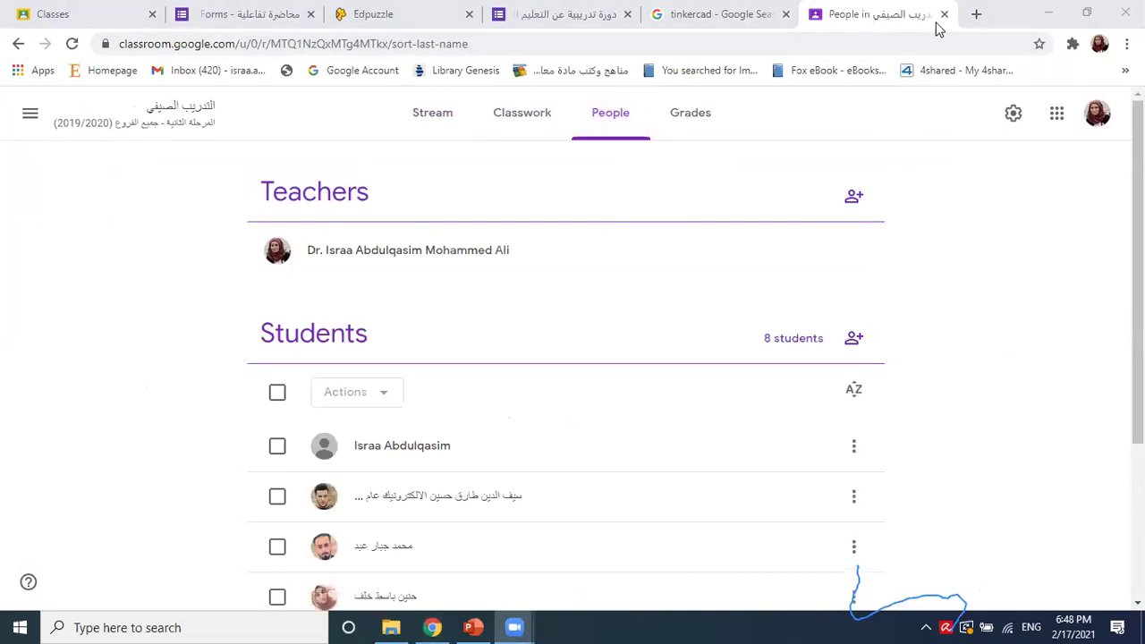
Copy the address of the original class's People page and open it in a new browser tab.
double_click(930, 48)
key(ctrl+a)
key(ctrl+c)
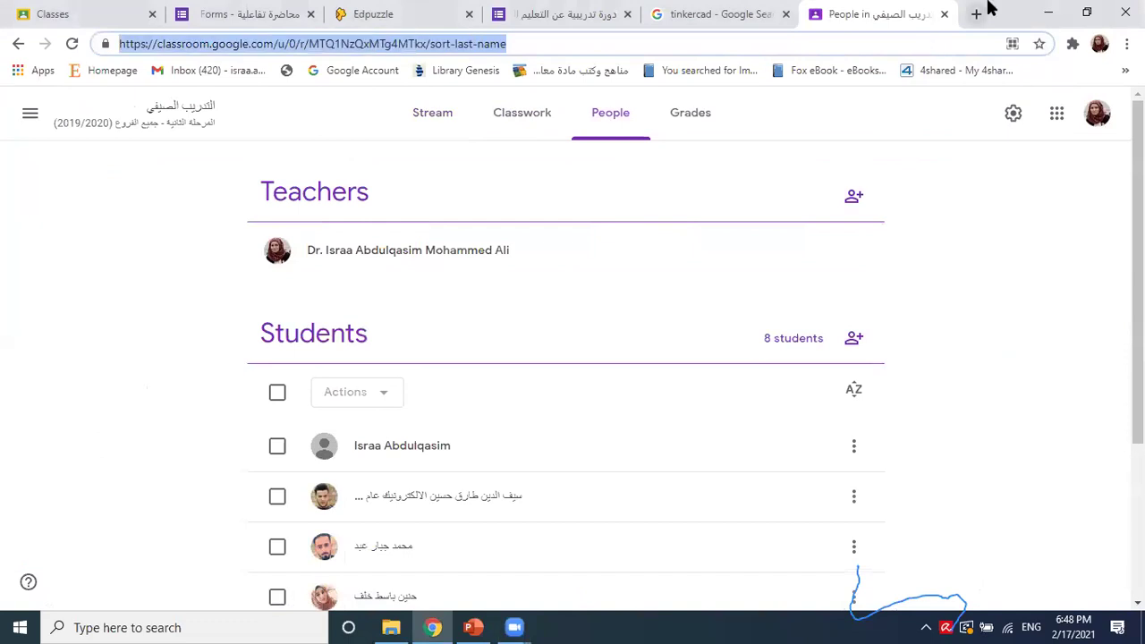
click(976, 13)
key(ctrl+v)
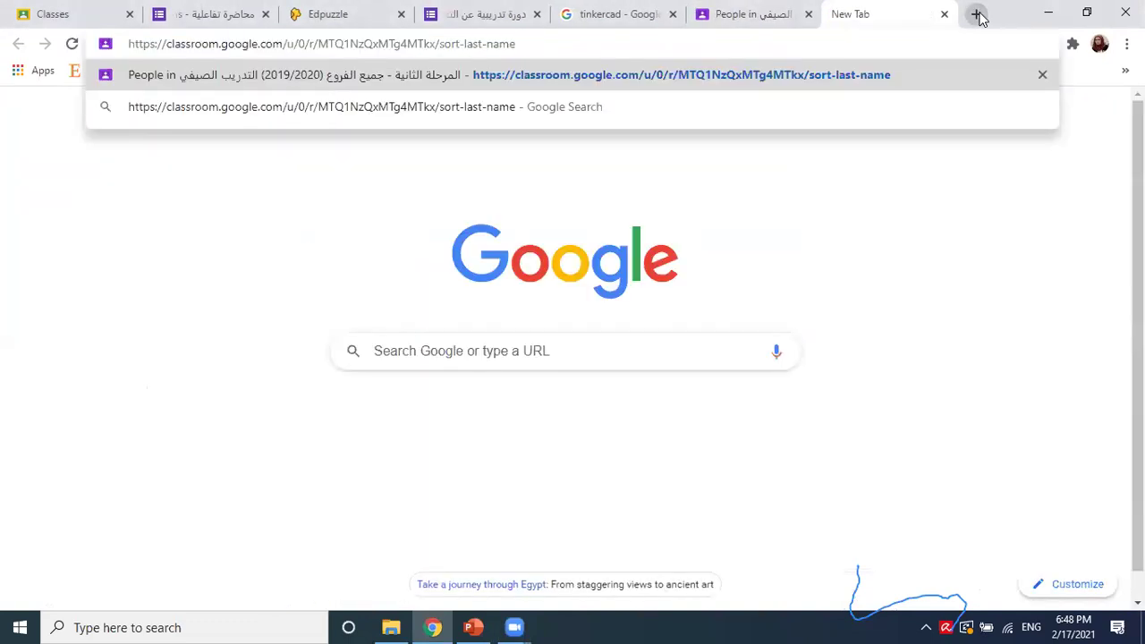
key(Return)
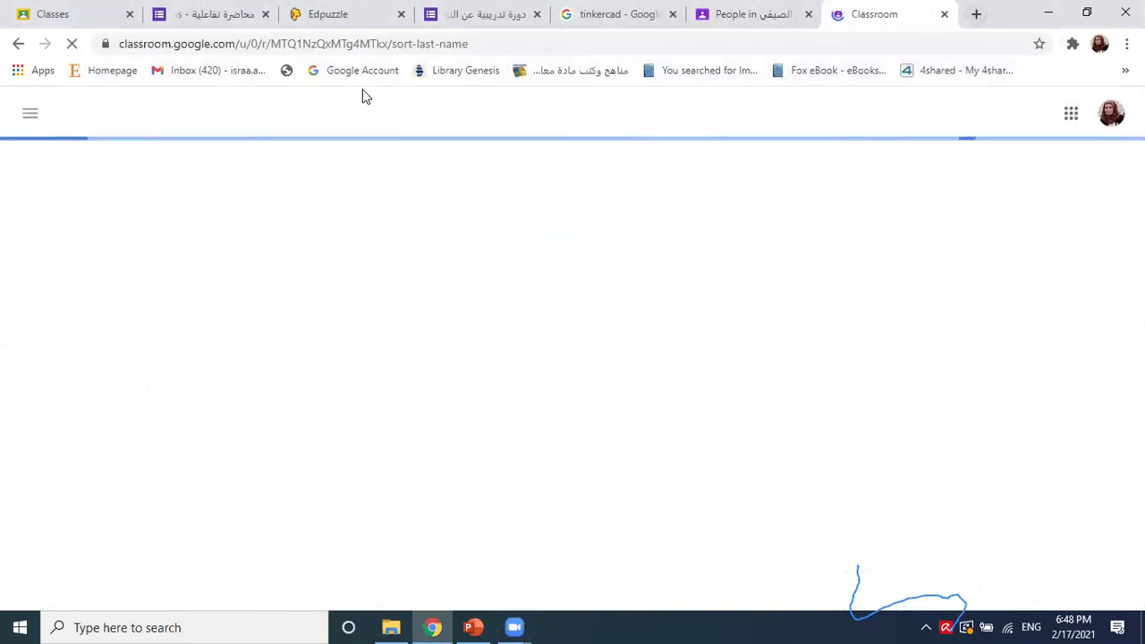
Return to the list of classes, open "Copy of التدريب الصيفي" and view its People page.
click(36, 125)
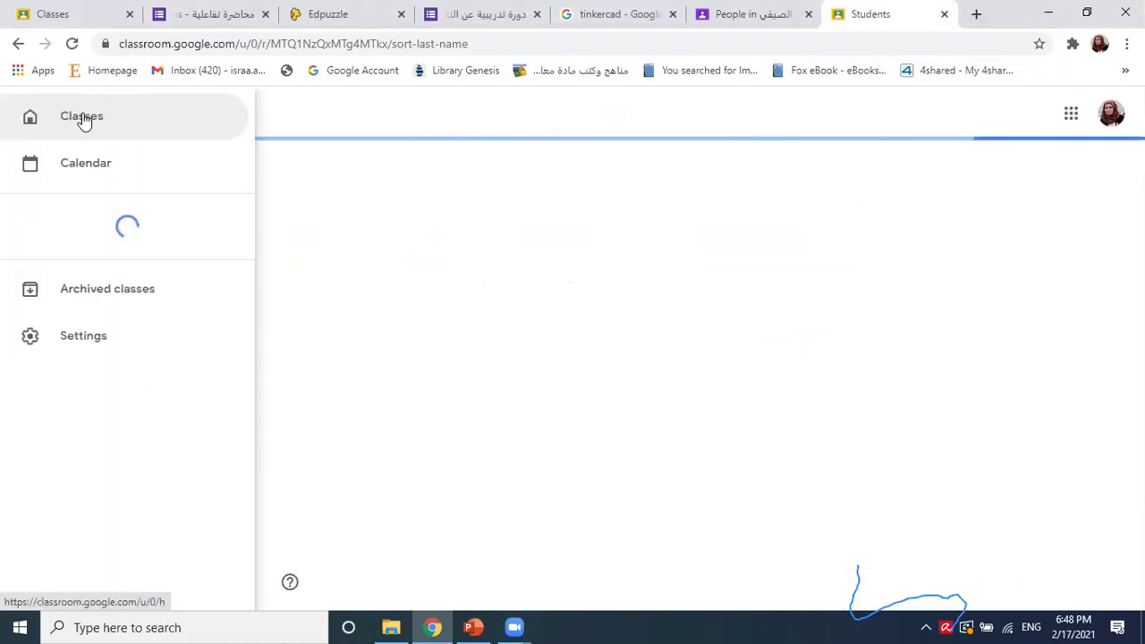
click(84, 118)
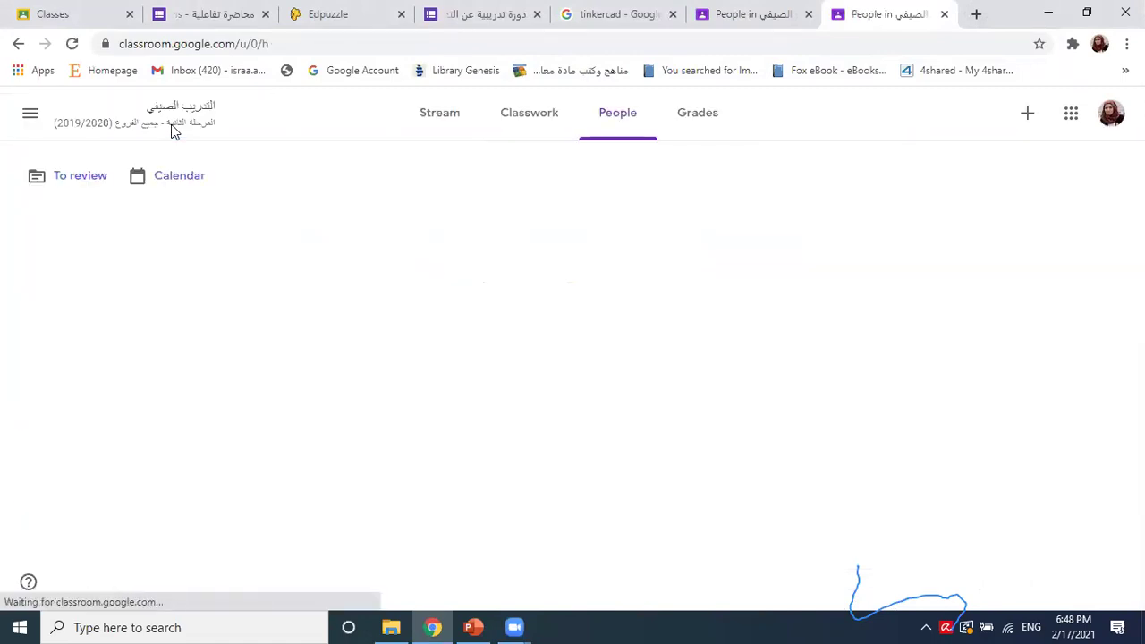
click(165, 257)
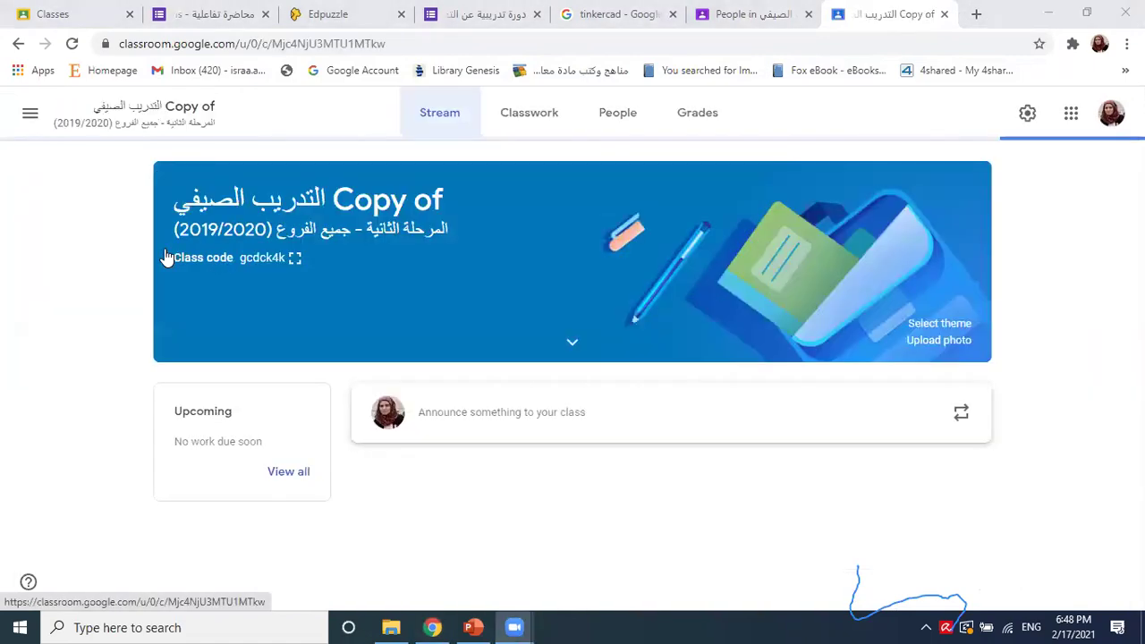
click(631, 133)
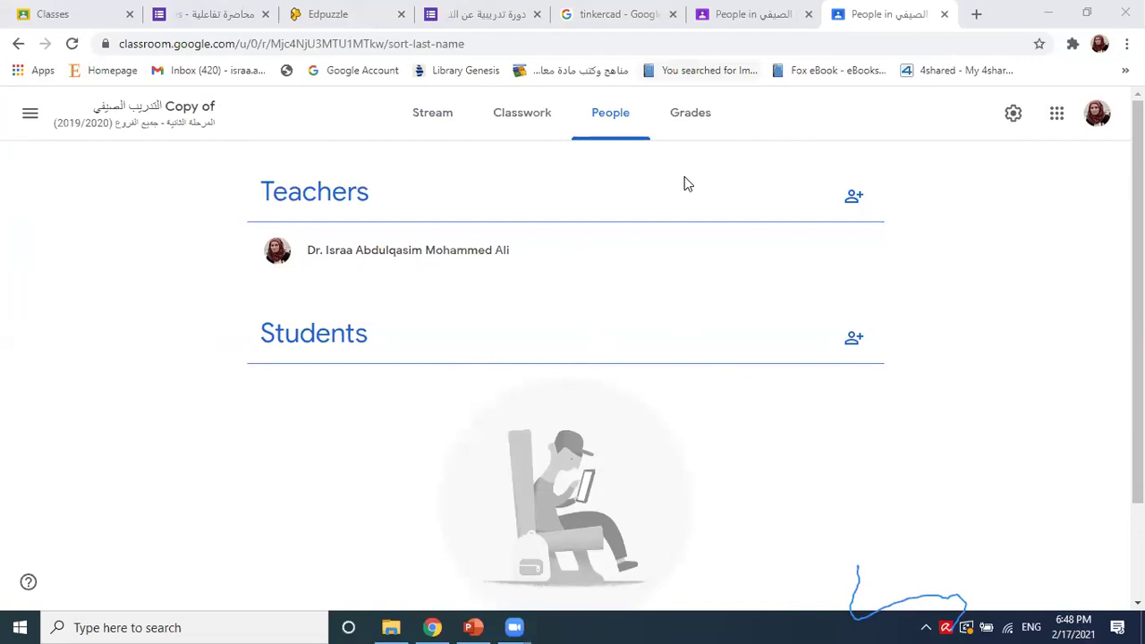
Examine the topics and draft items on the Classwork page of "Copy of التدريب الصيفي".
click(521, 131)
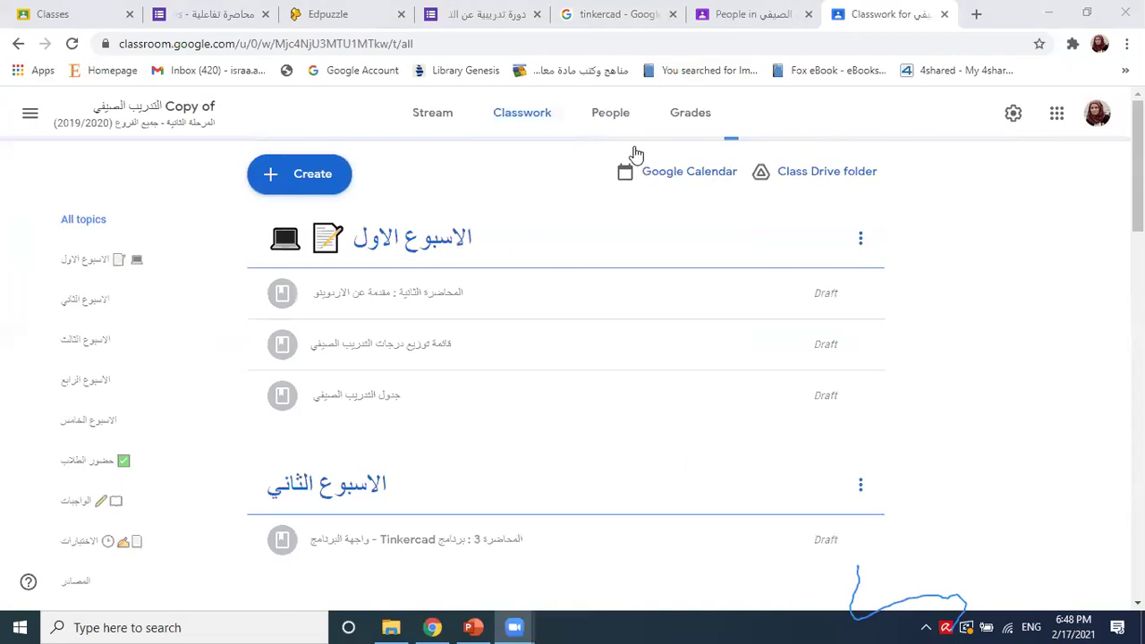
scroll(636, 154, down, 10)
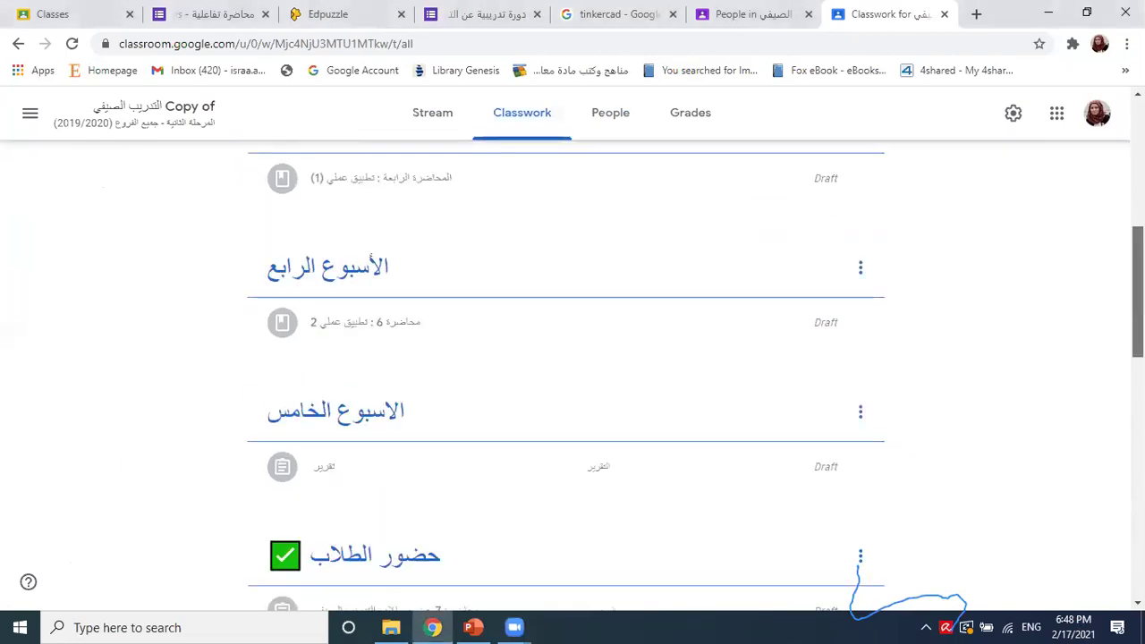
scroll(565, 376, down, 5)
scroll(566, 375, up, 20)
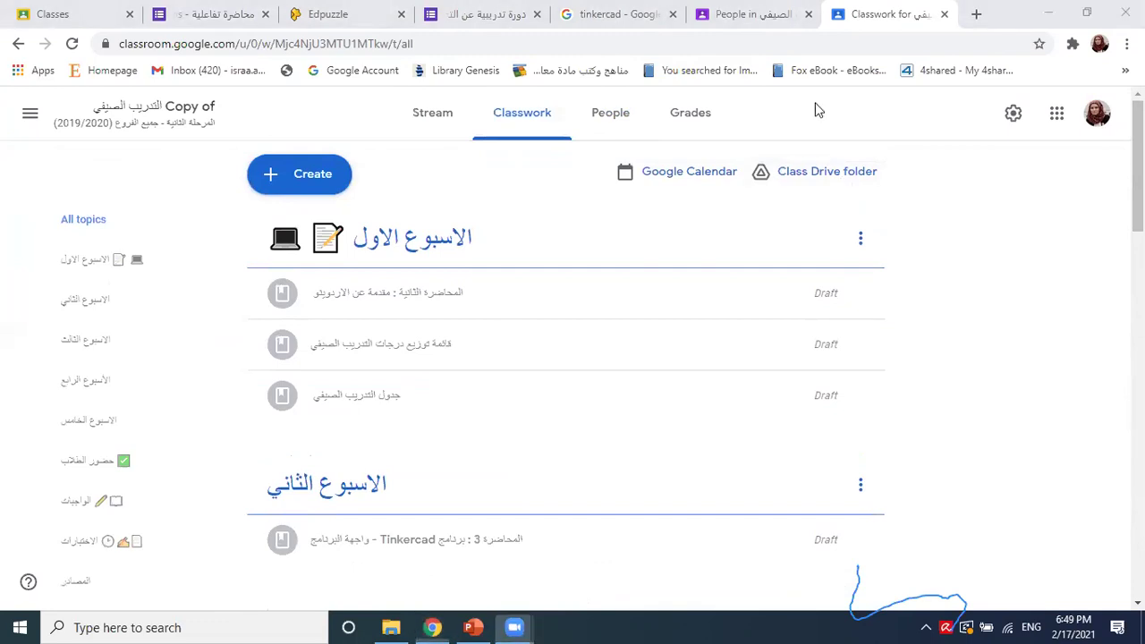
Return to the list of classes from the original class's page and archive "Copy of التدريب الصيفي".
click(723, 7)
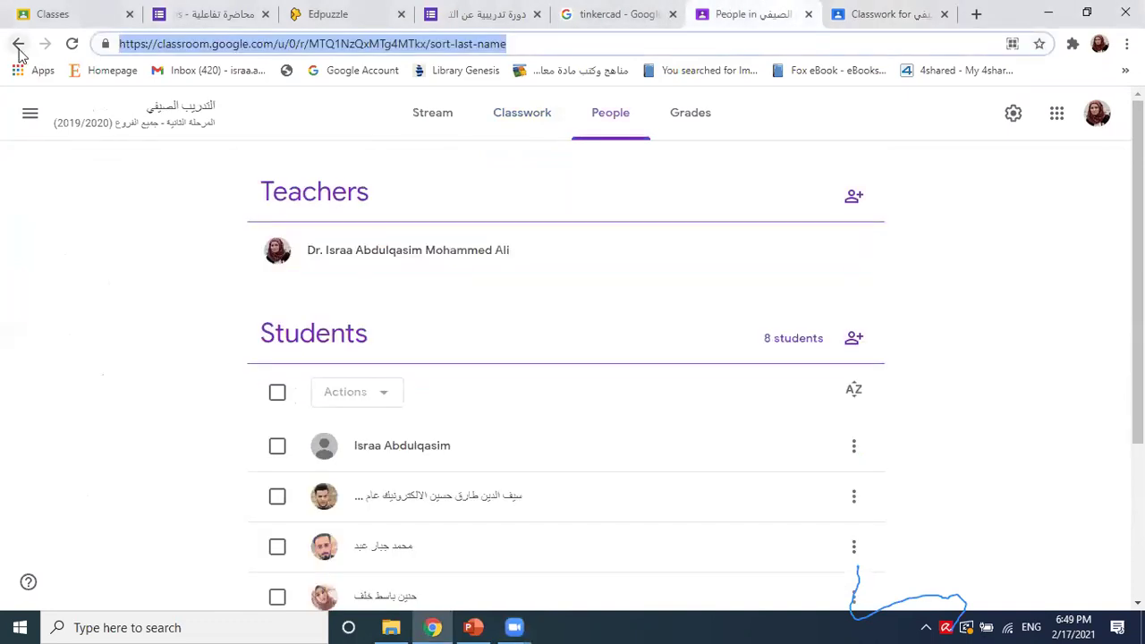
click(18, 44)
click(27, 112)
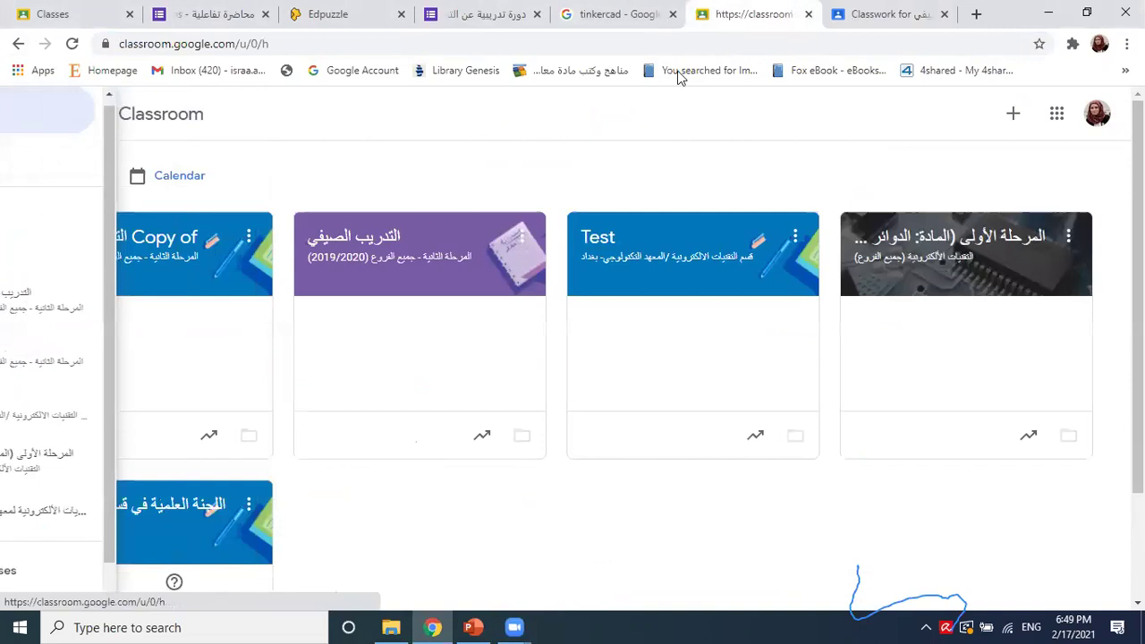
click(249, 236)
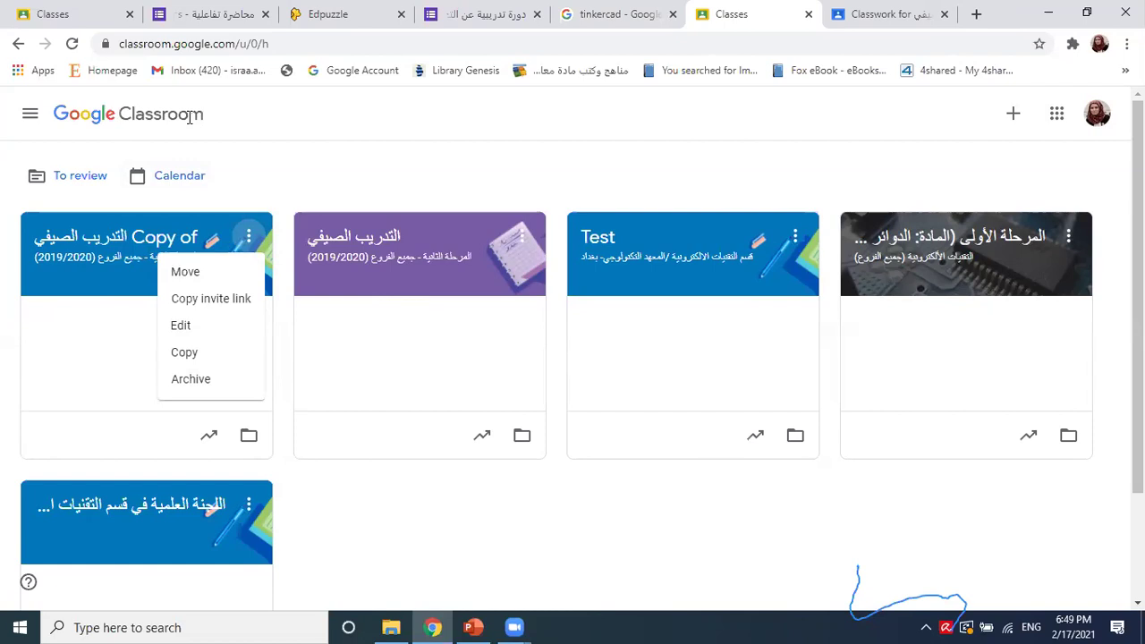
click(201, 380)
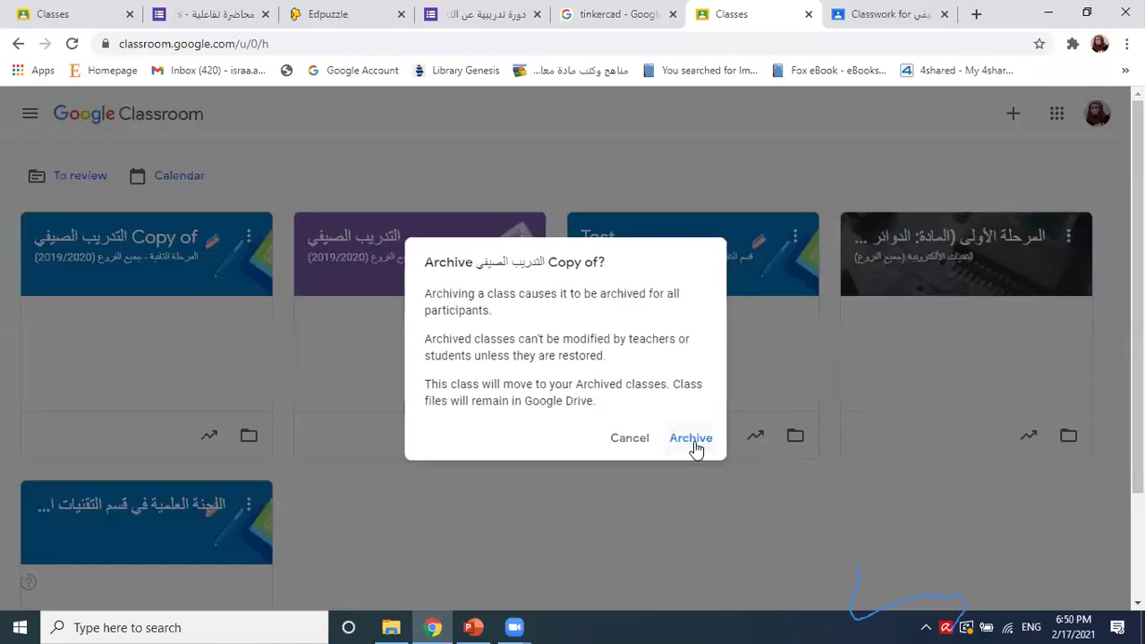
click(697, 446)
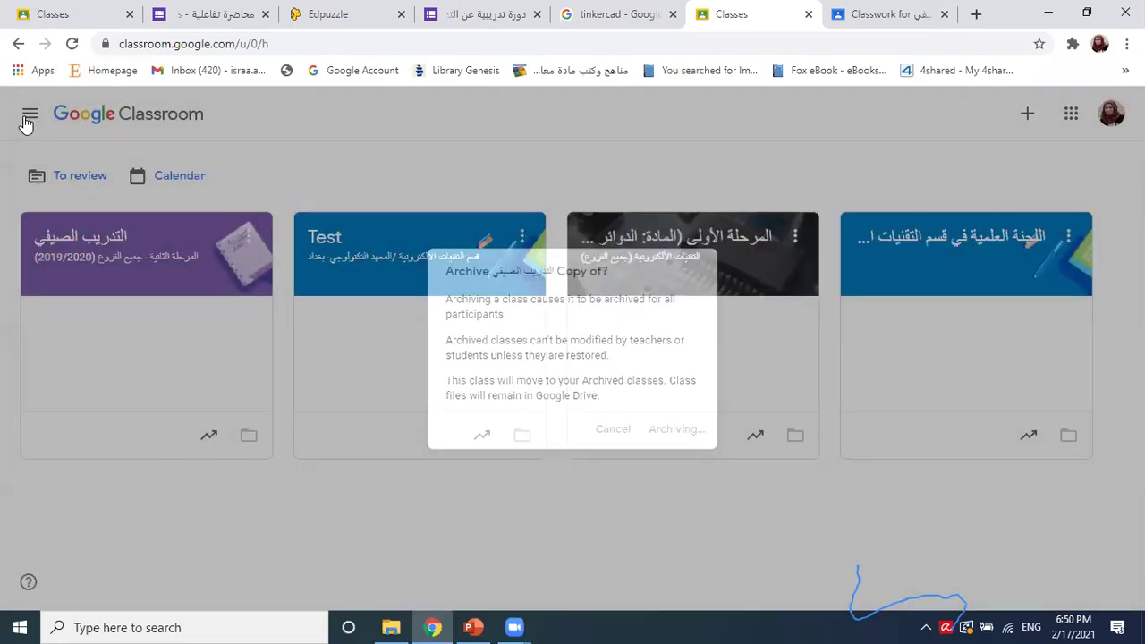
Open the archived classes, look through them and restore "Copy of التدريب الصيفي" to the active classes.
click(29, 114)
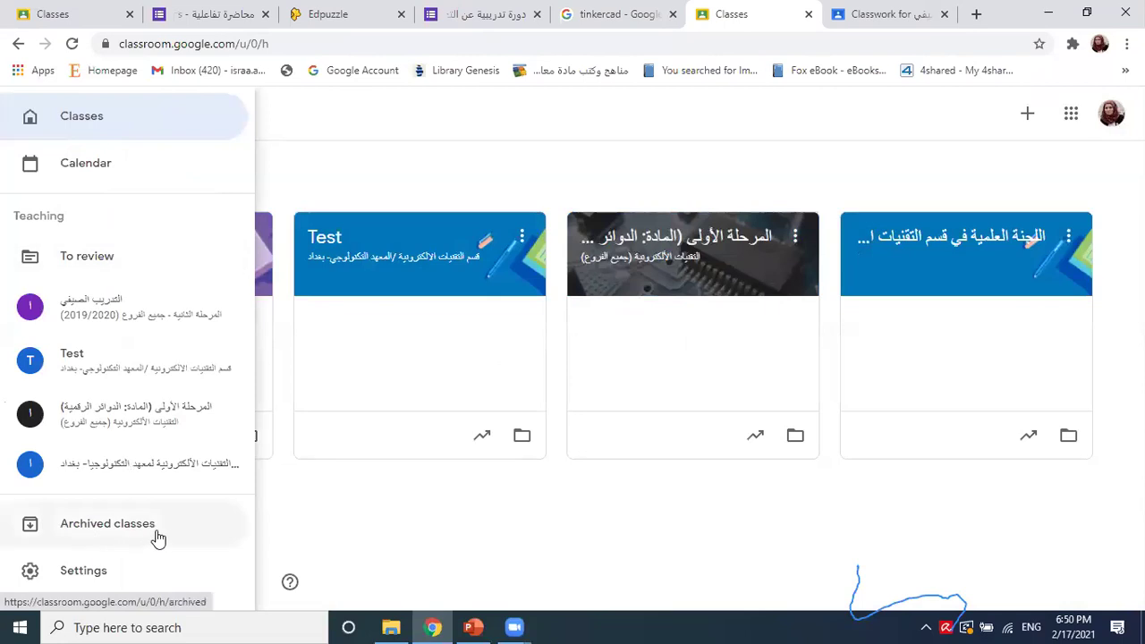
click(131, 527)
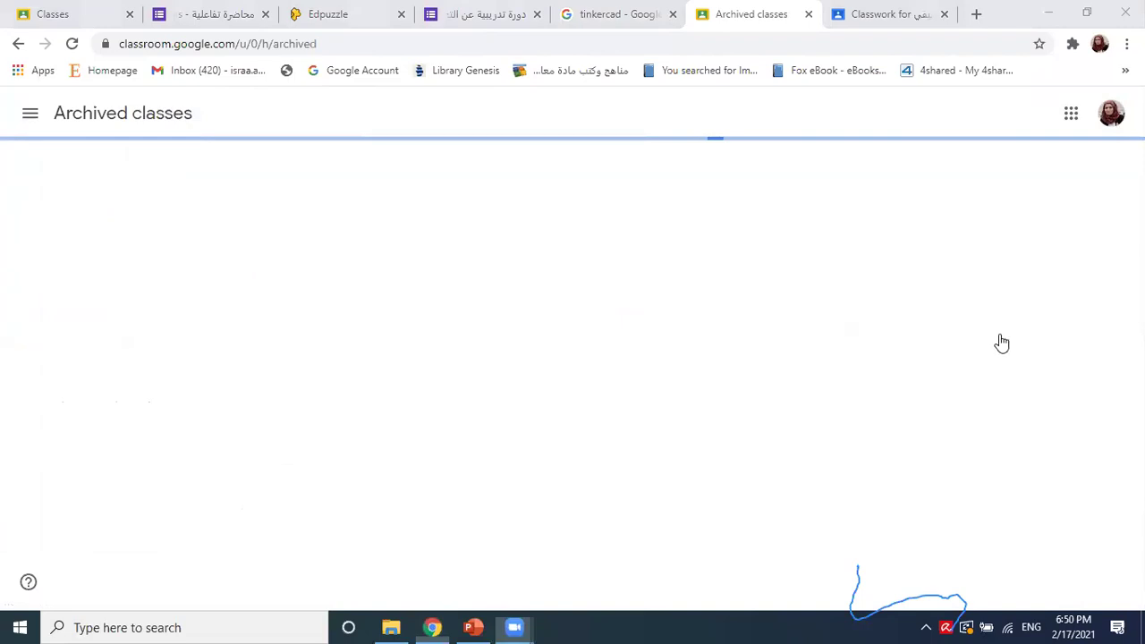
scroll(573, 356, down, 1)
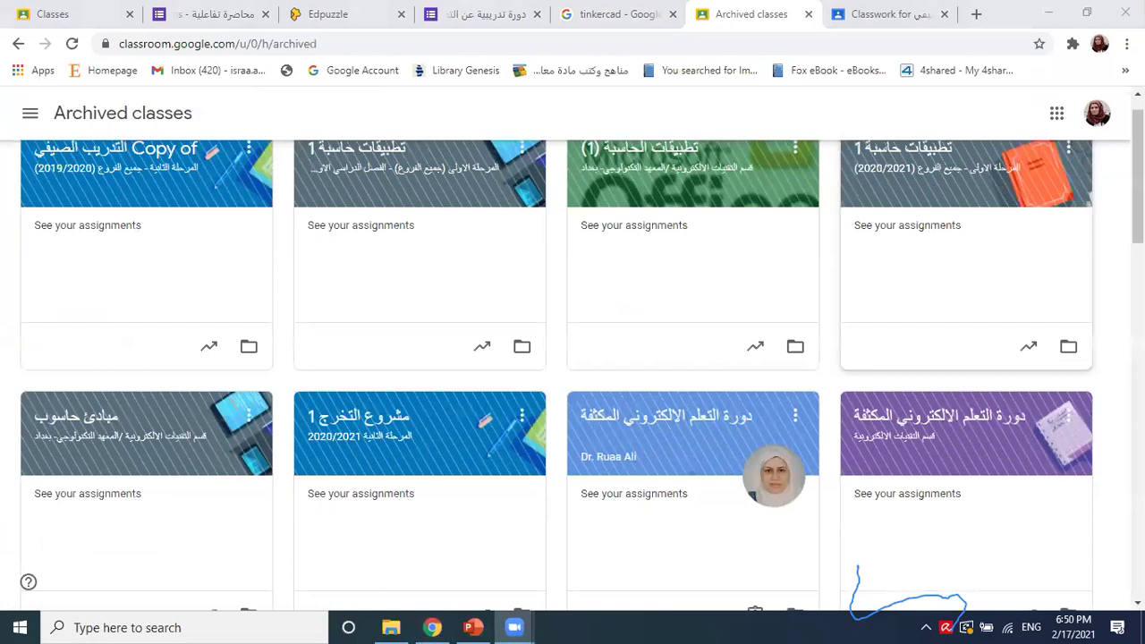
scroll(179, 224, up, 1)
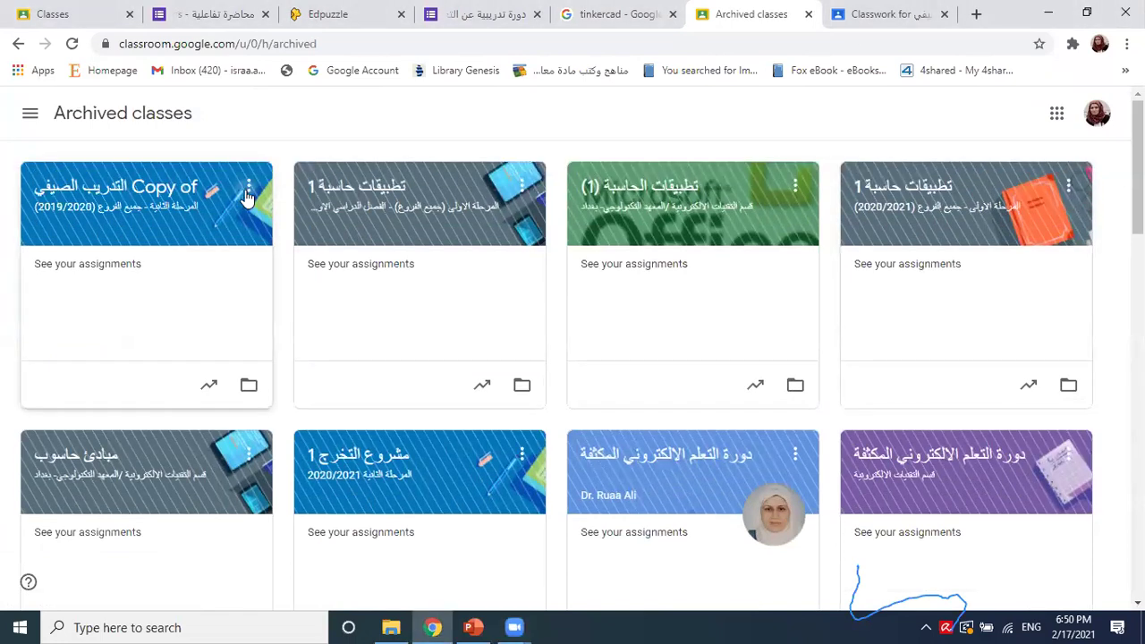
click(248, 187)
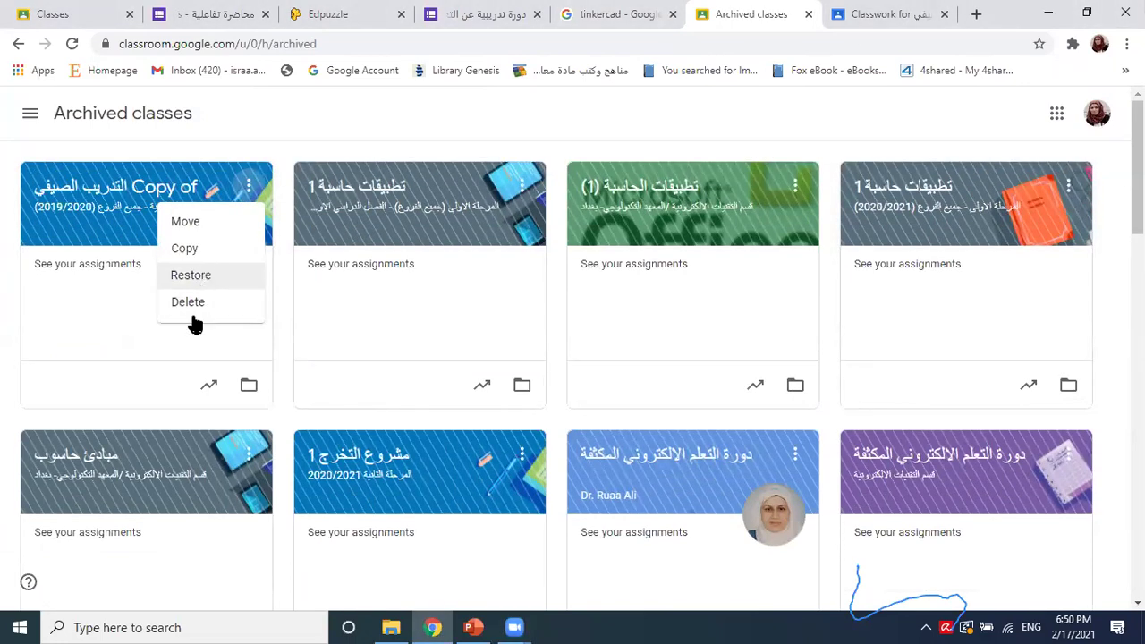
click(233, 279)
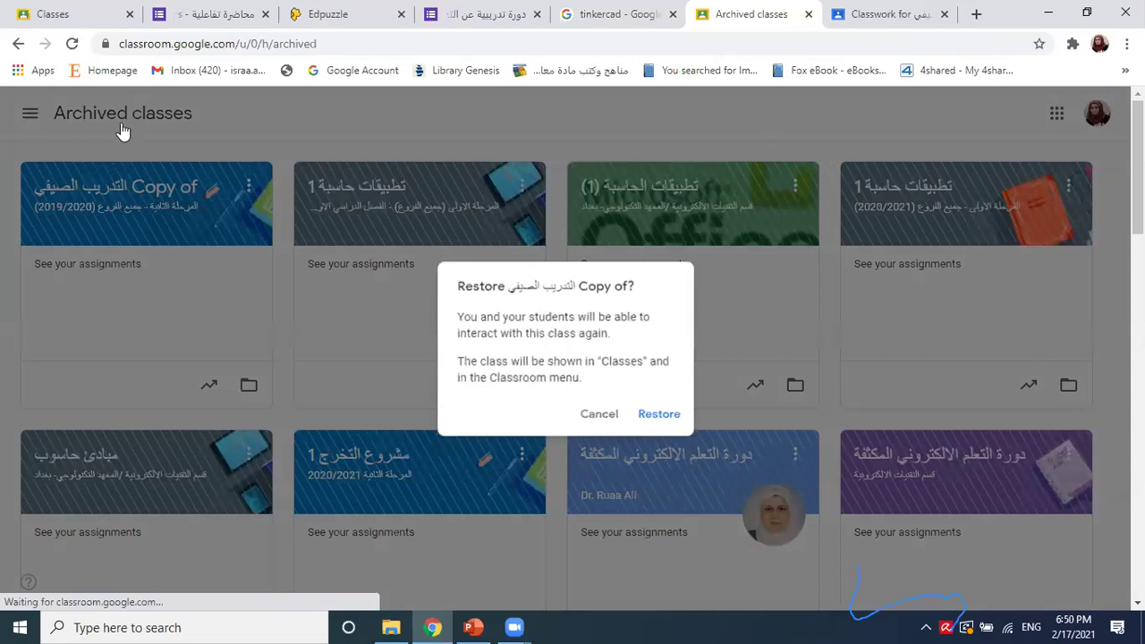
key(Return)
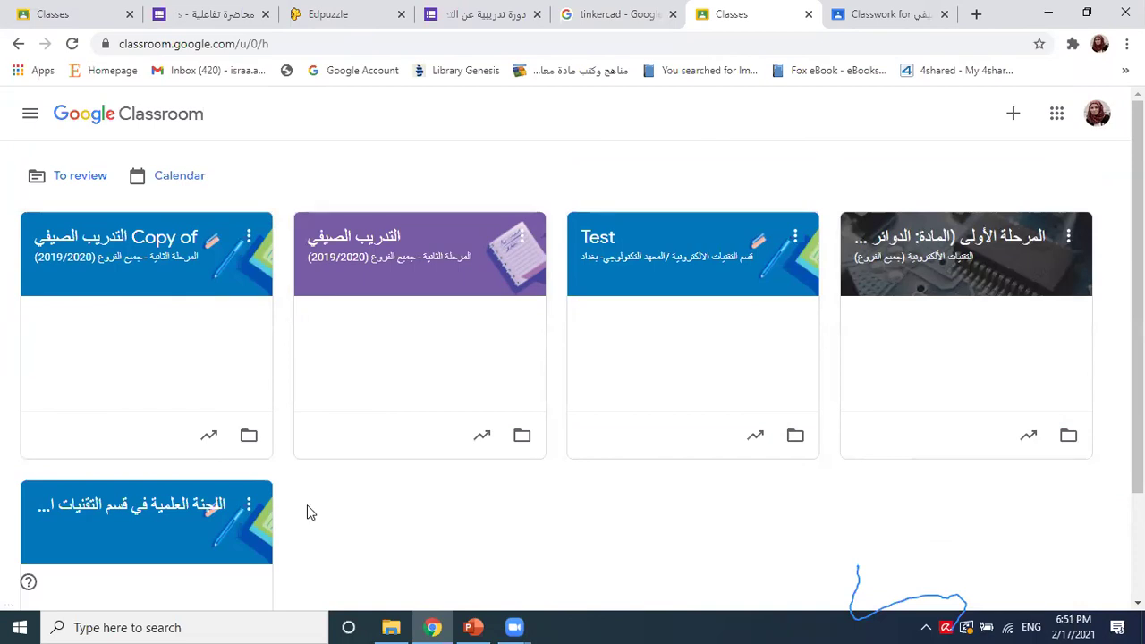
Switch to PowerPoint and open slide 20 of the presentation "المحاضرة الثانية.pptx".
click(474, 628)
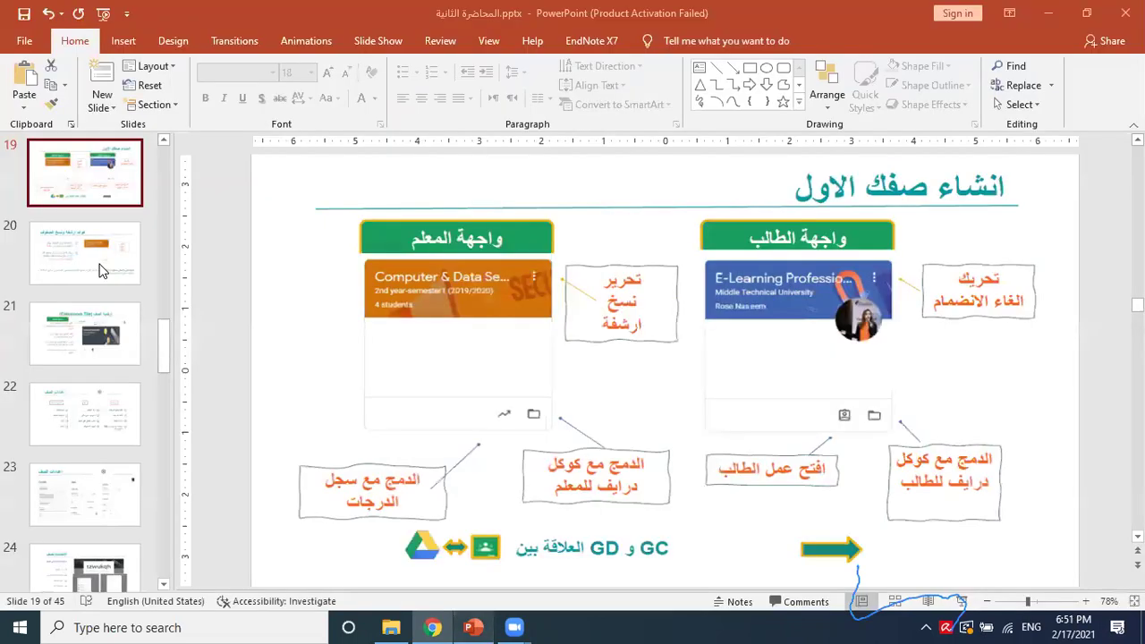
click(101, 271)
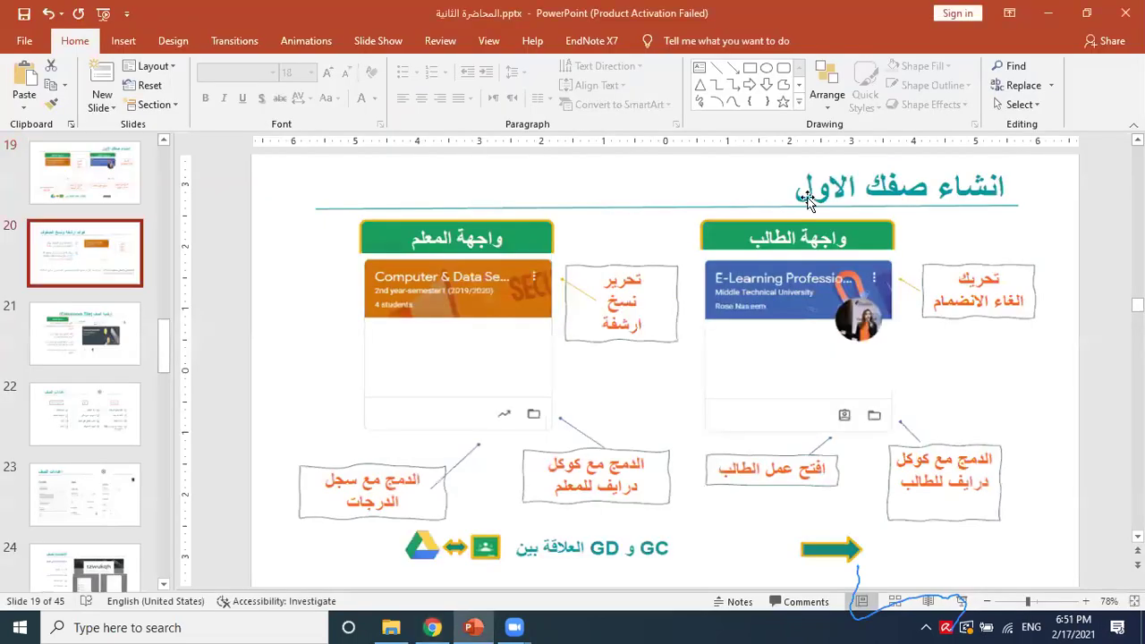
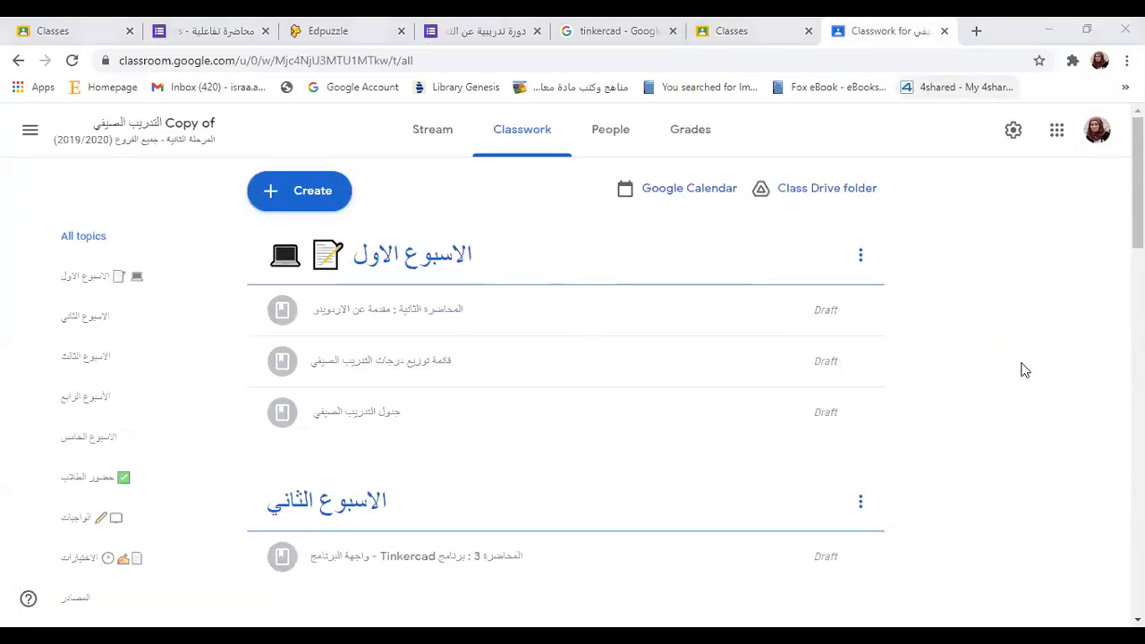
Open the Stream page of "Copy of التدريب الصيفي" in the browser and examine the form for a class announcement.
double_click(956, 65)
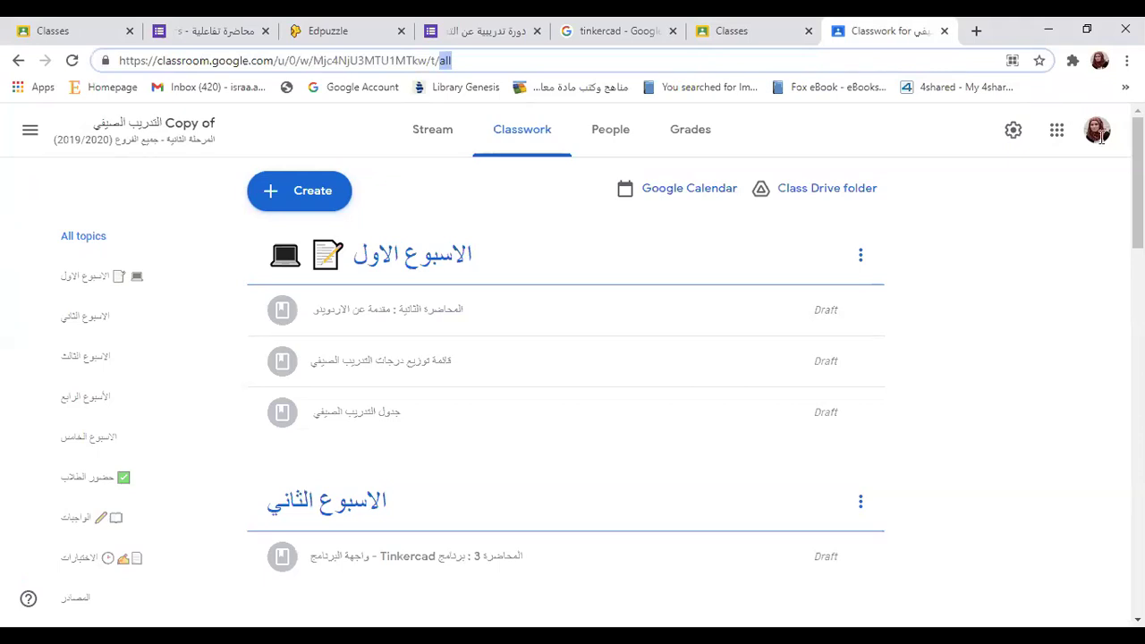
click(435, 129)
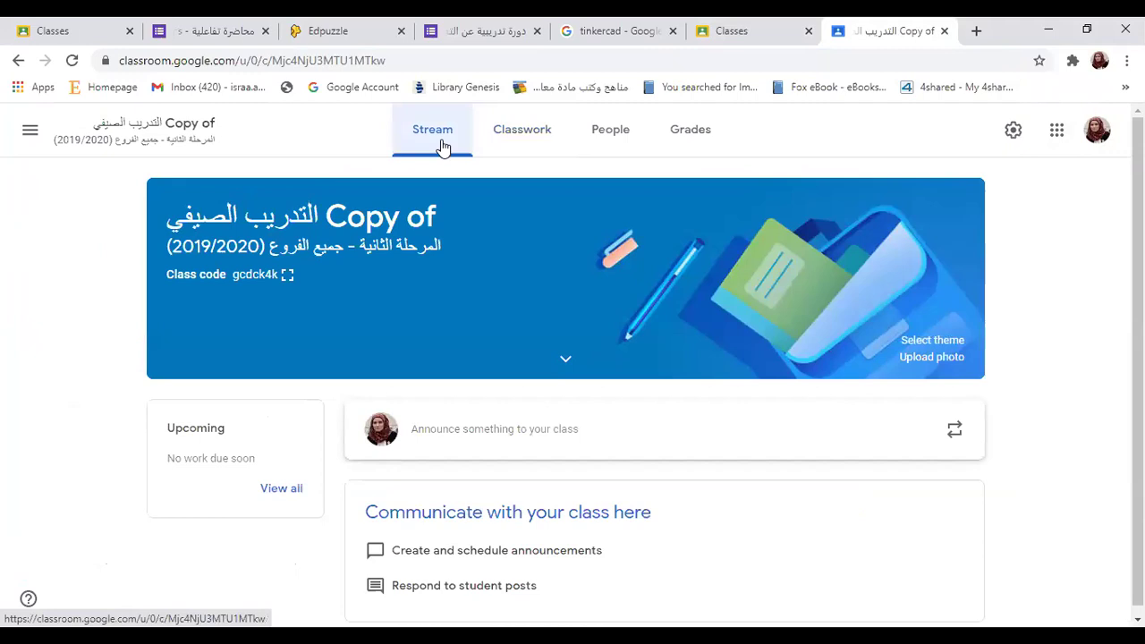
scroll(439, 460, down, 1)
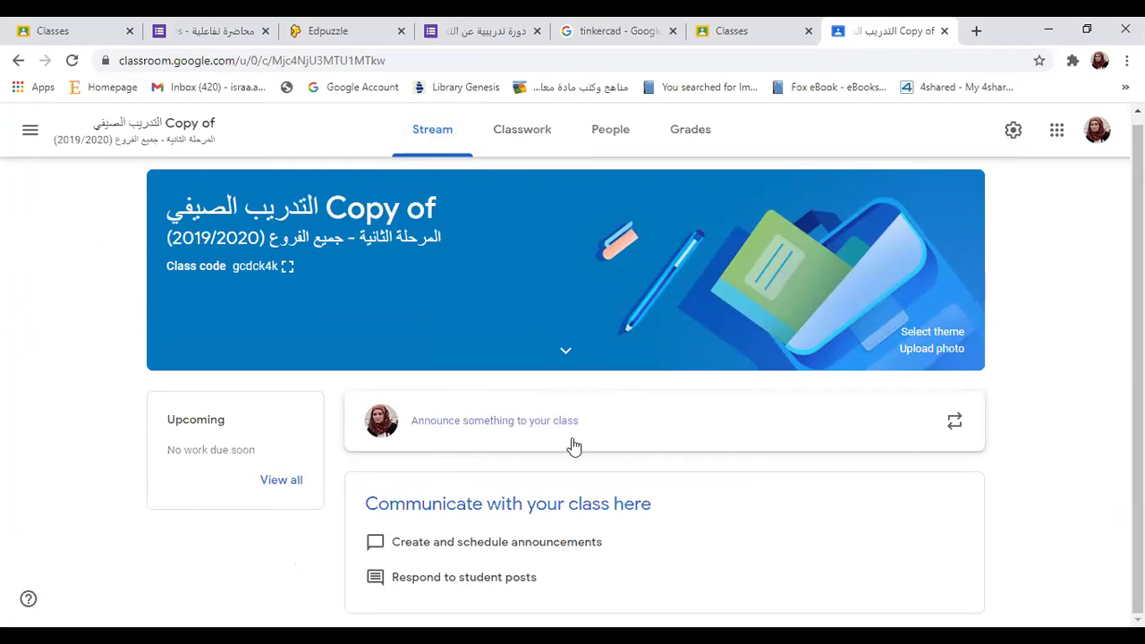
click(519, 417)
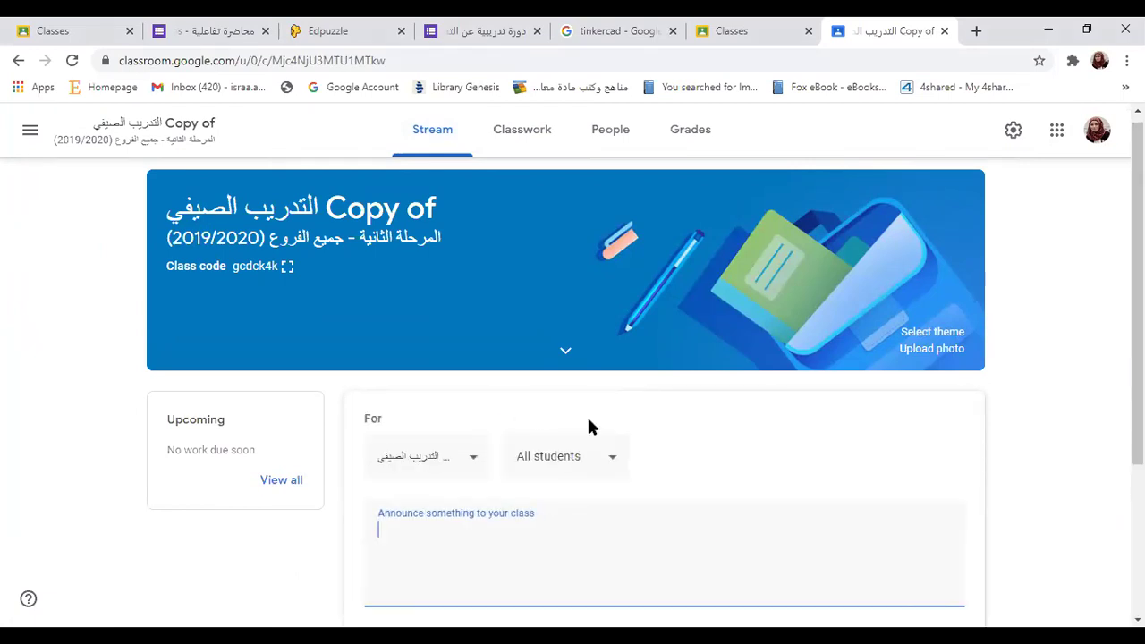
drag(1138, 295, 1138, 349)
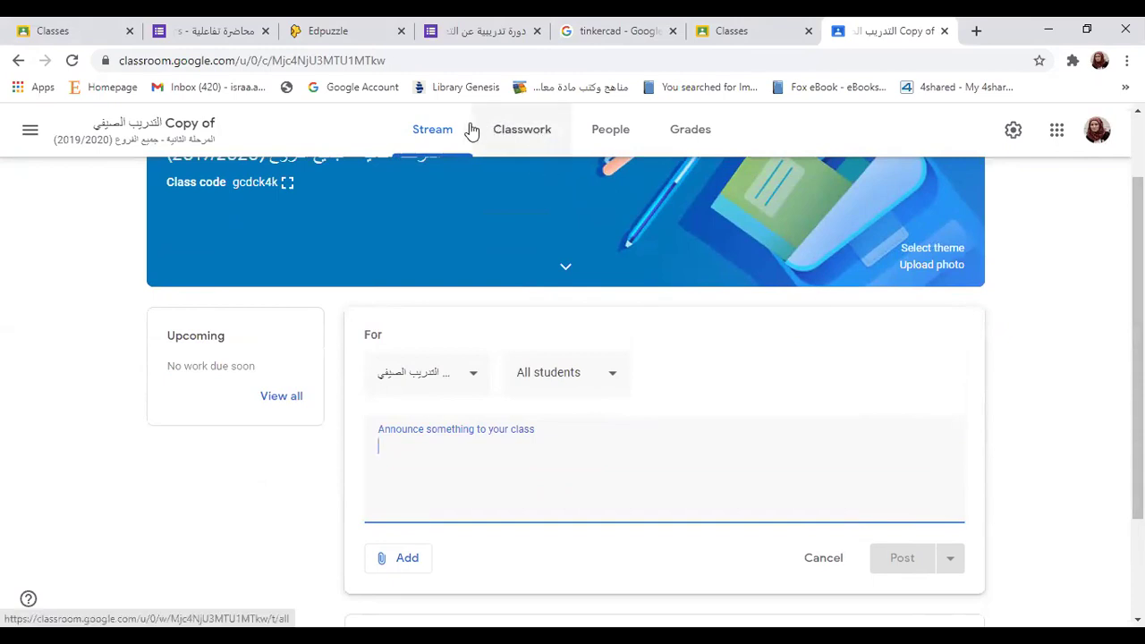
Show the item types that can be created on the Classwork page, and open and cancel the student invitation on the People page.
click(534, 149)
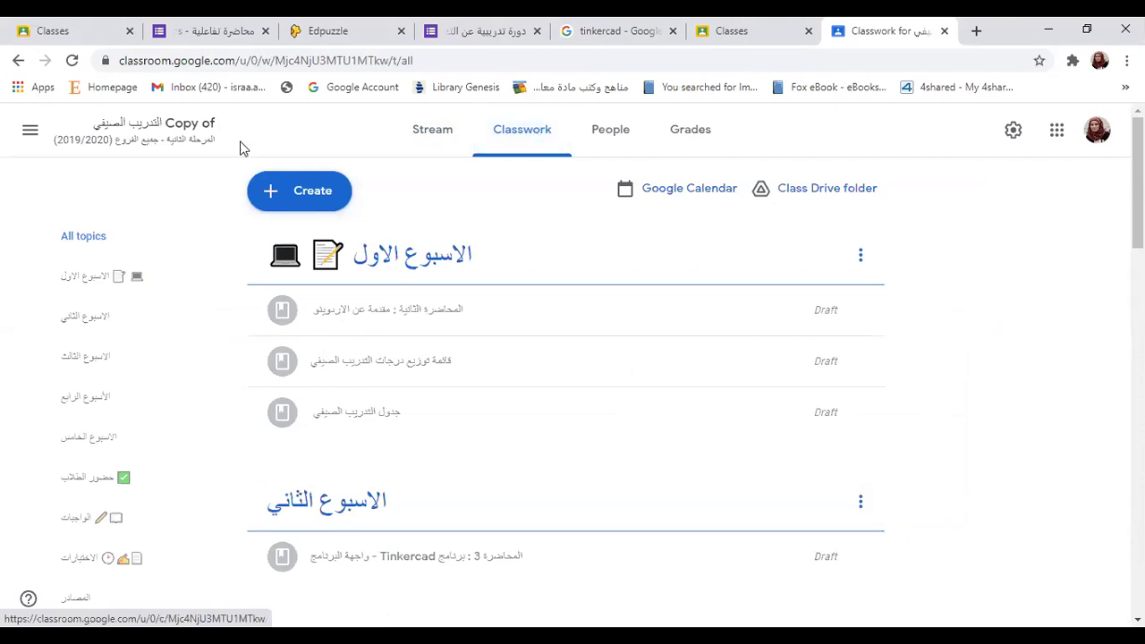
click(311, 190)
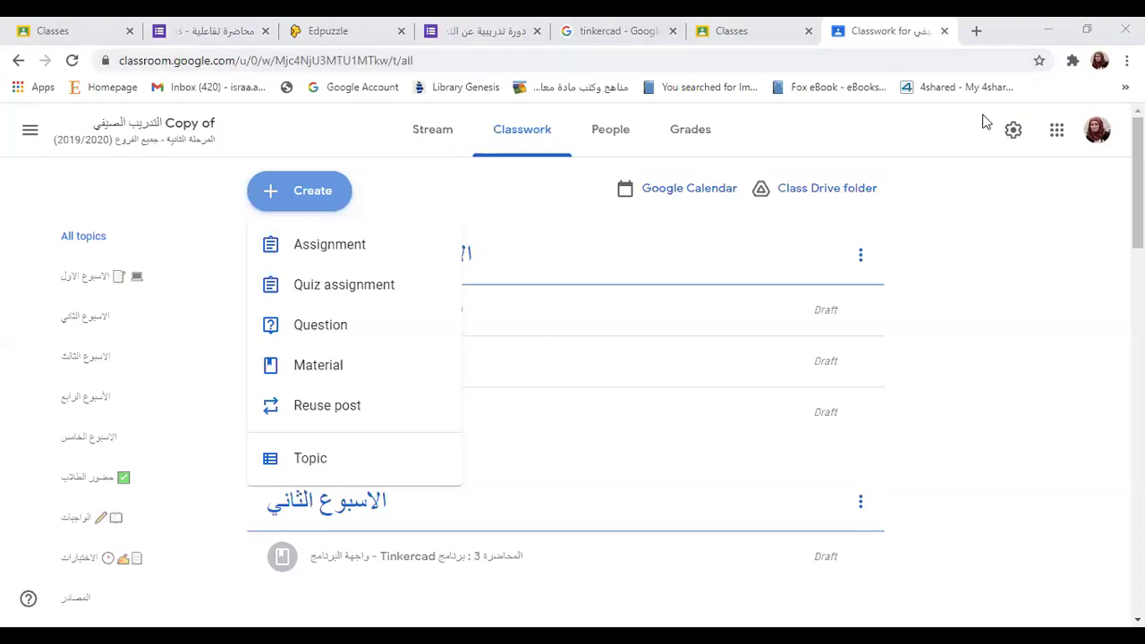
click(613, 146)
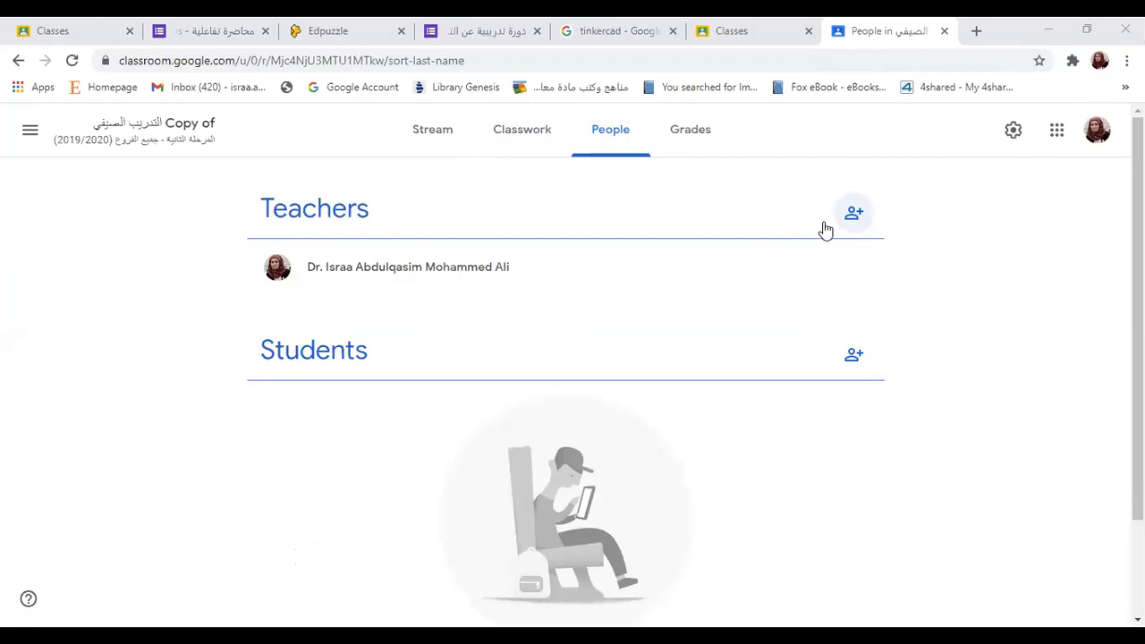
double_click(332, 357)
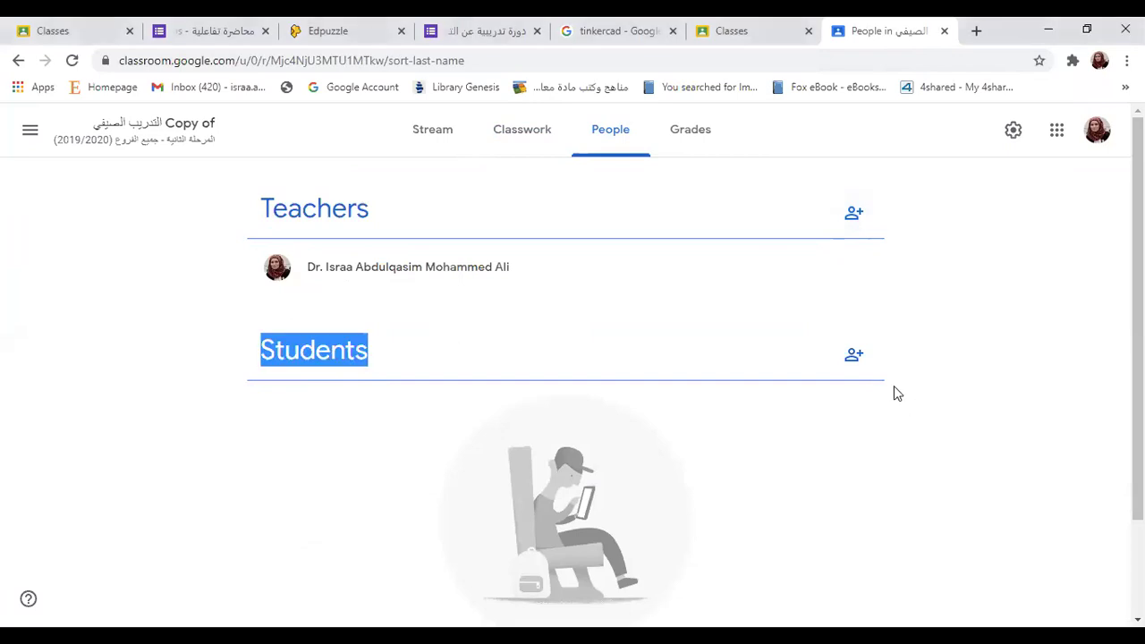
click(851, 355)
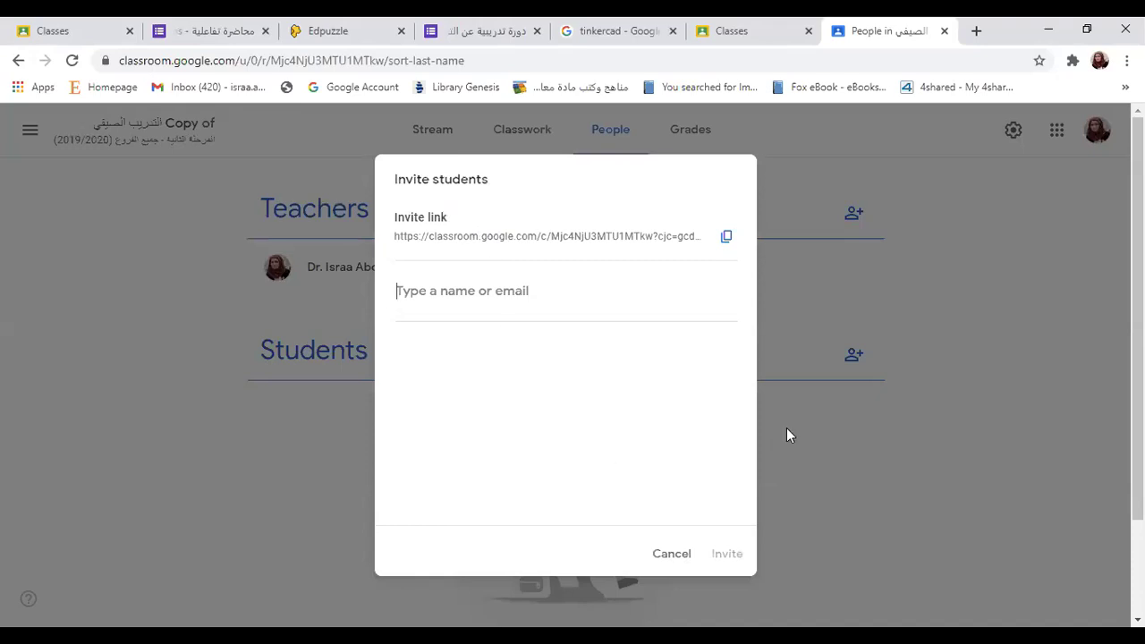
click(672, 555)
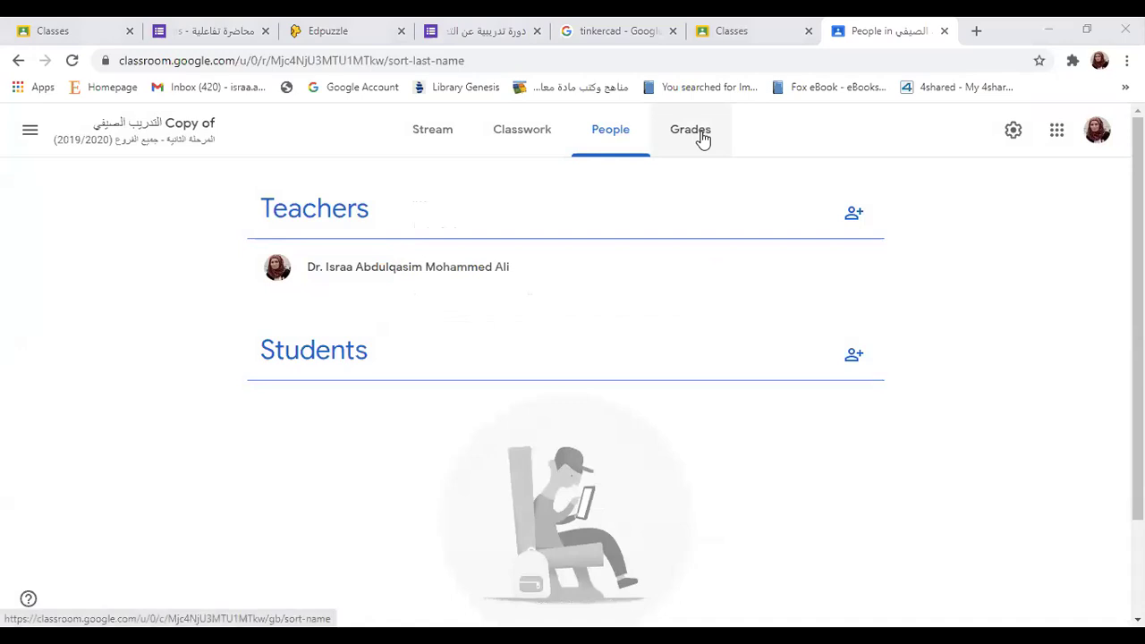
View the copied class's Grades page, check the responses of the training course form and return to the class.
click(700, 136)
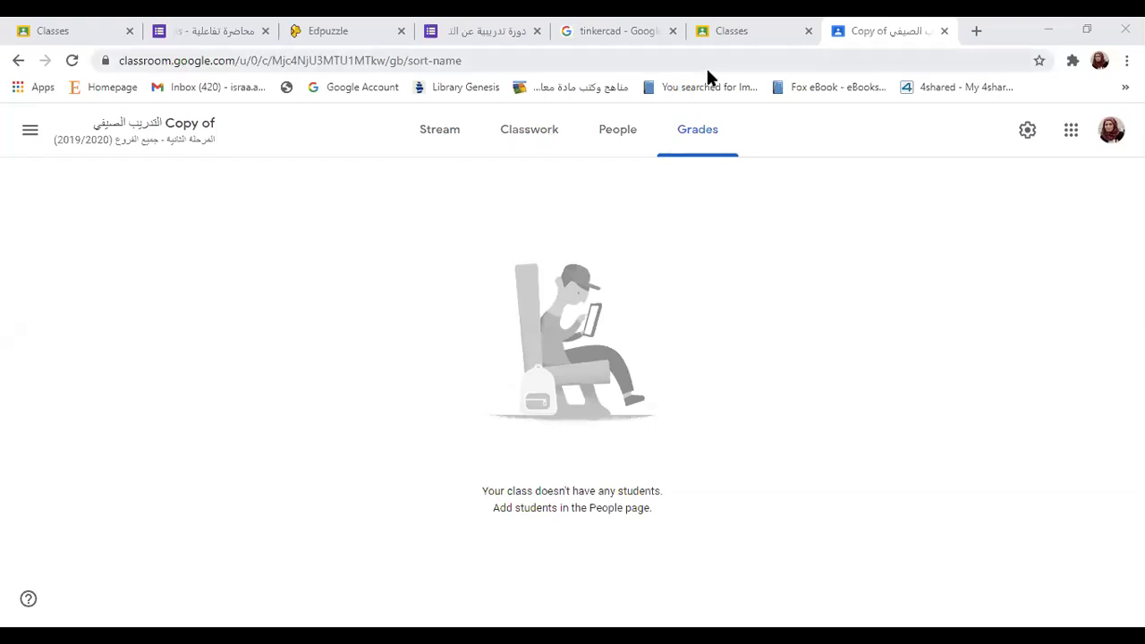
click(458, 25)
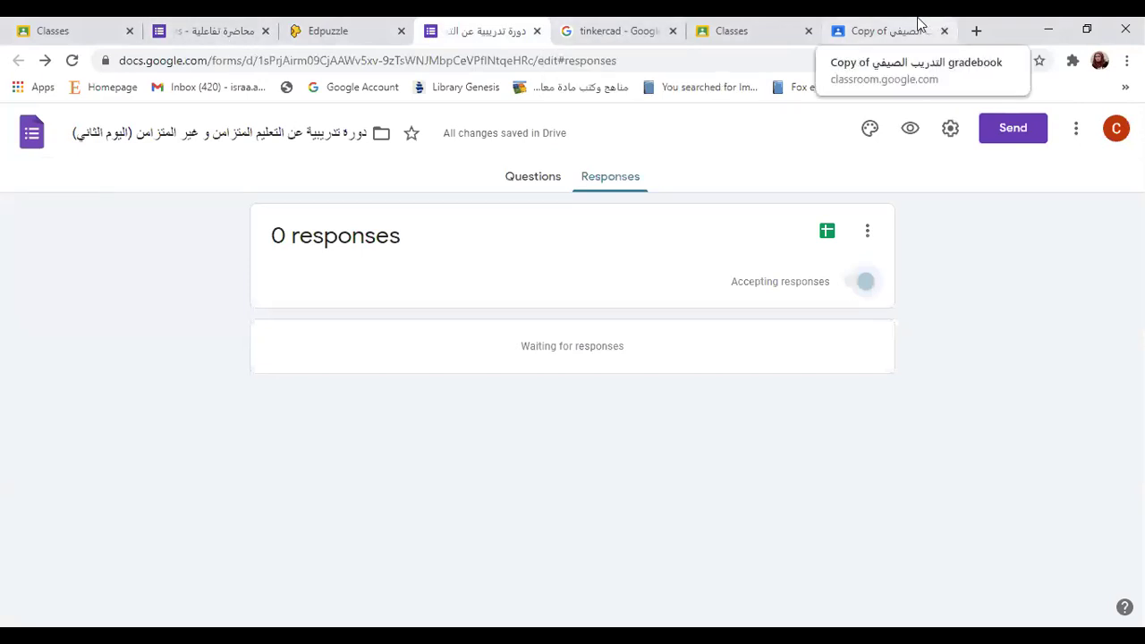
click(872, 27)
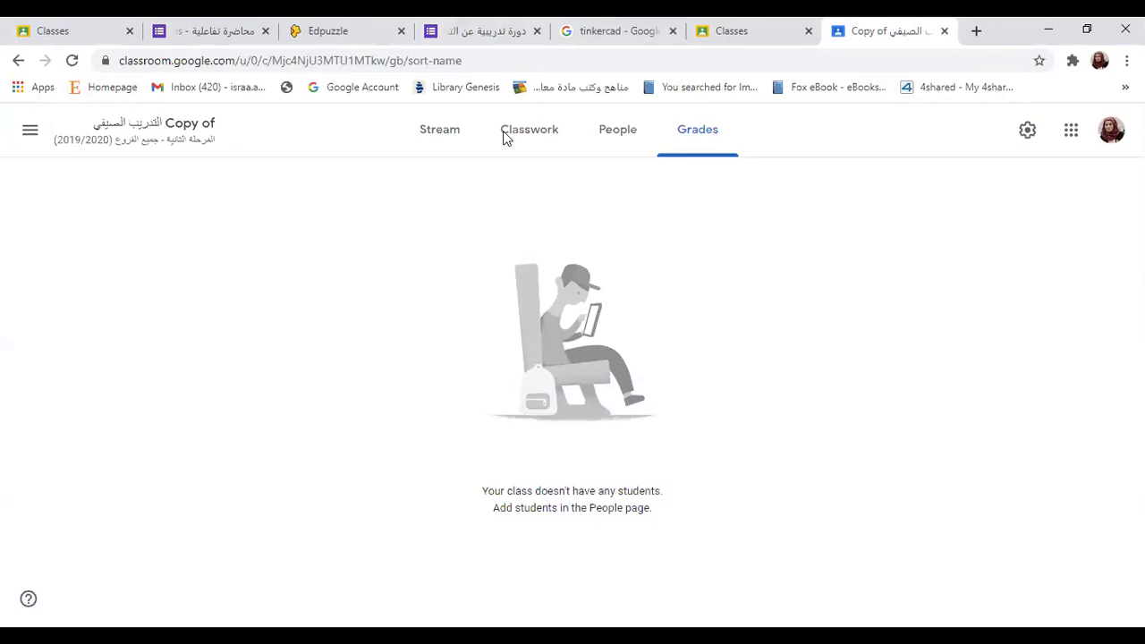
Open the original class "التدريب الصيفي" from the list of classes and examine the assignment grades and overall grades on its Grades page.
click(30, 141)
click(64, 147)
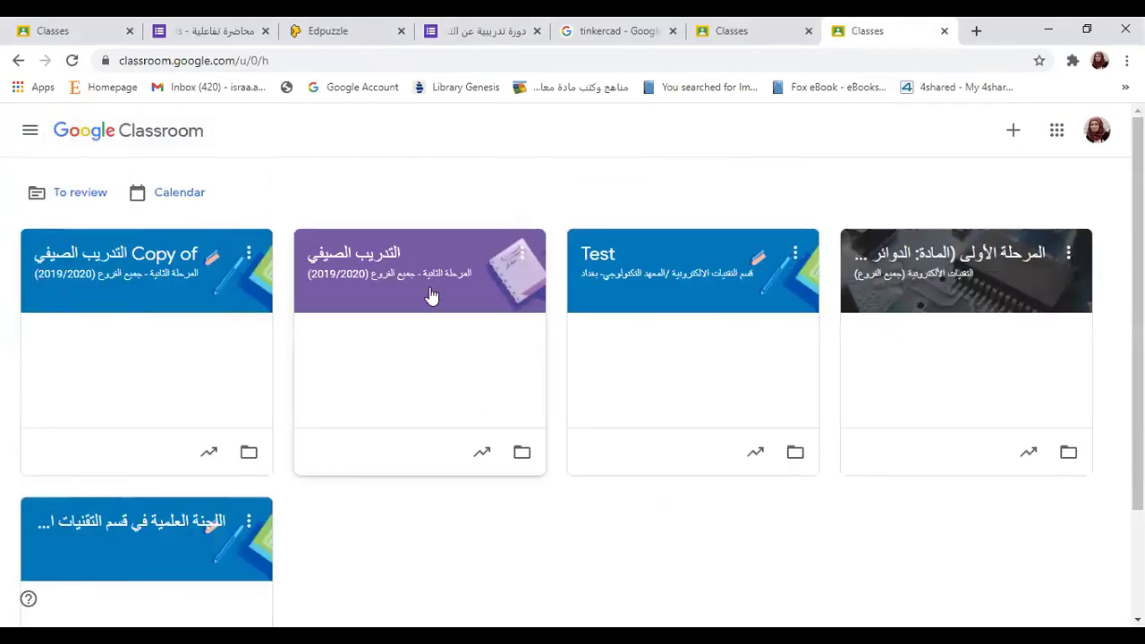
click(523, 237)
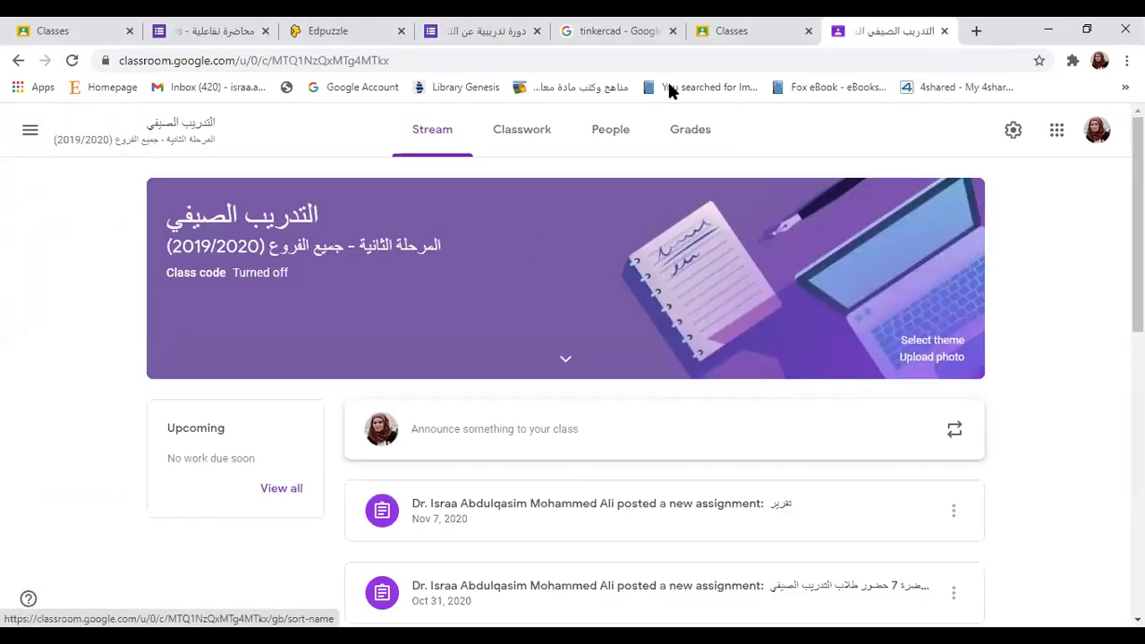
click(703, 134)
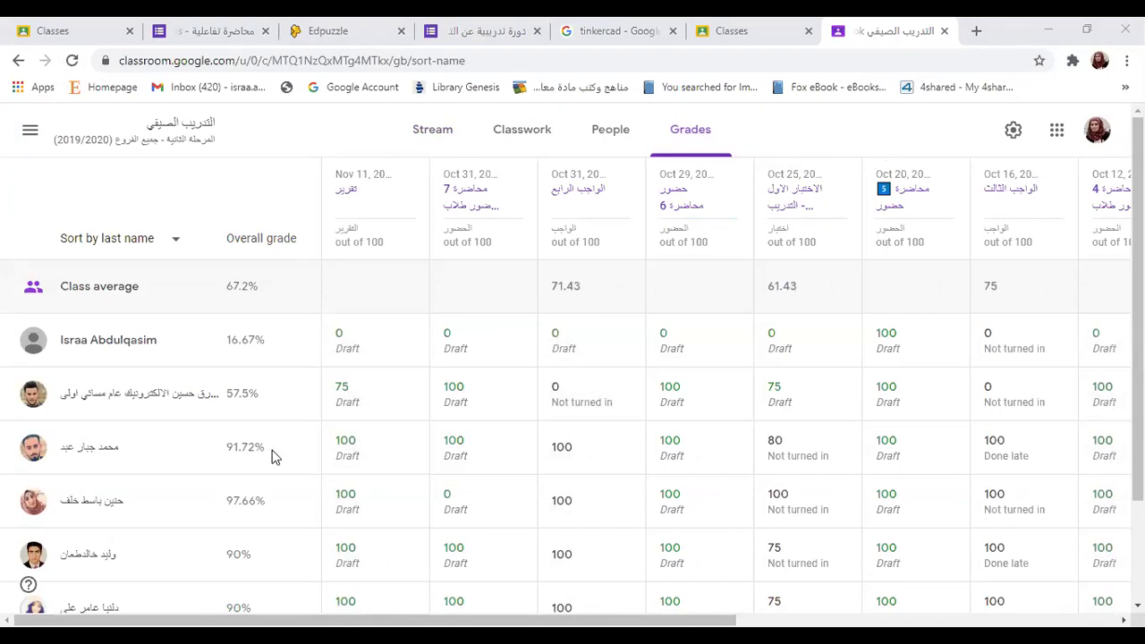
scroll(273, 448, down, 3)
scroll(269, 341, up, 3)
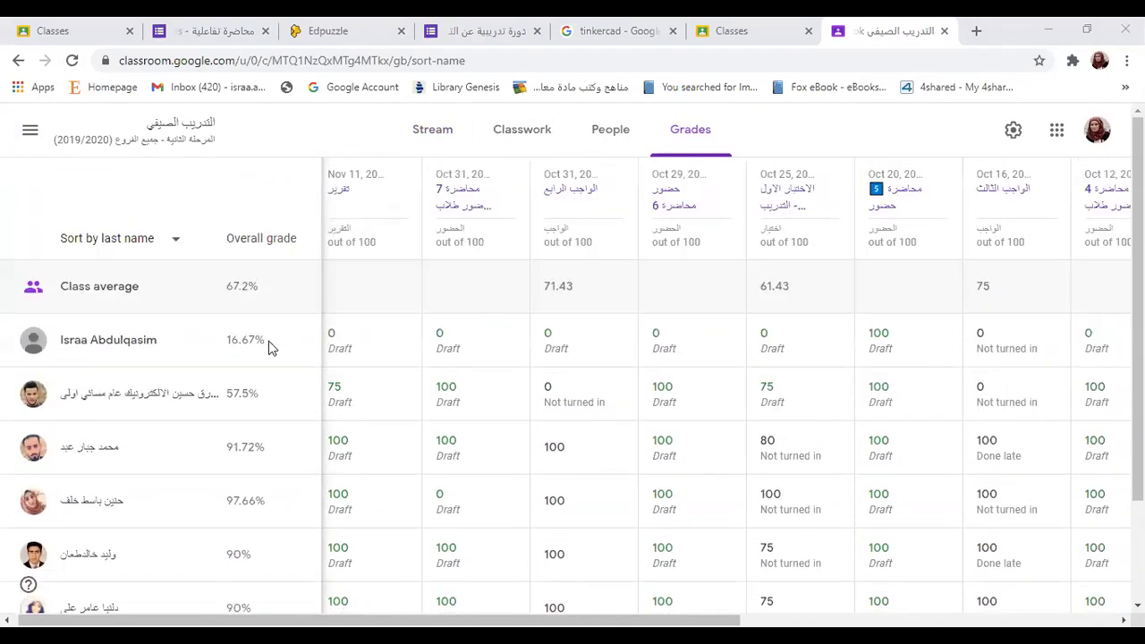
scroll(440, 374, left, 1)
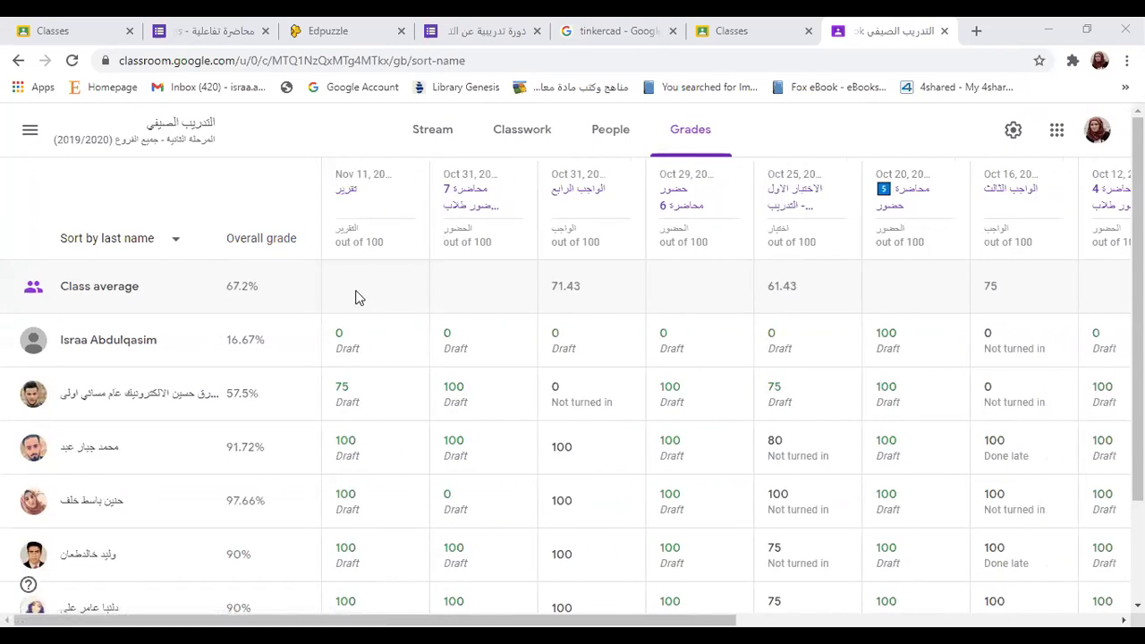
scroll(655, 246, right, 3)
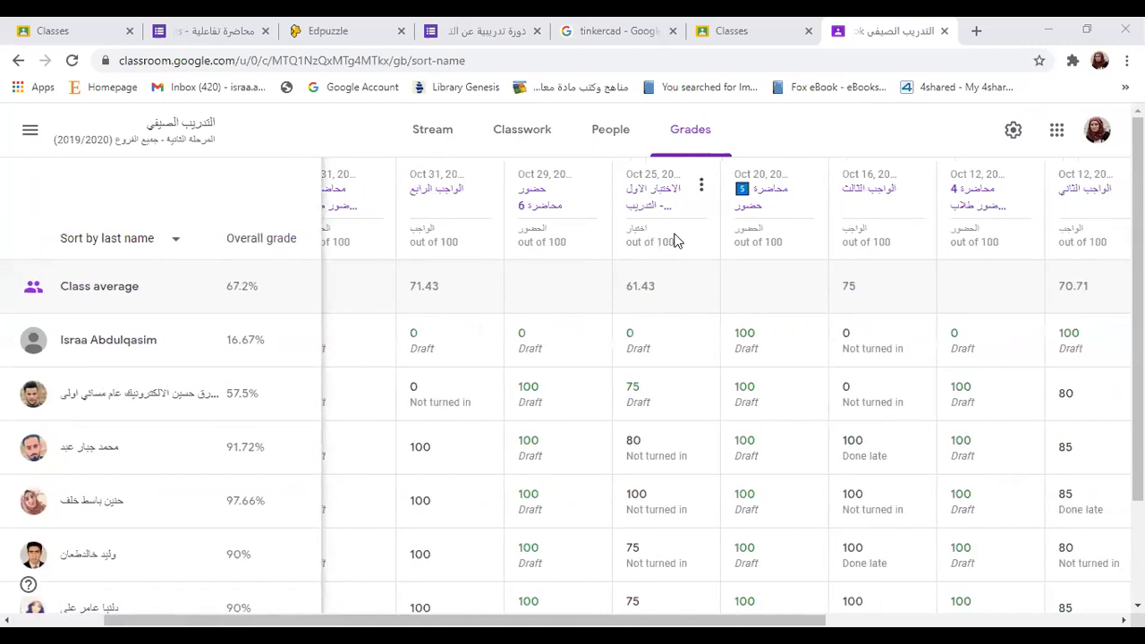
Examine the grade columns of the older assignments back to the first lecture's attendance on the Grades page.
scroll(683, 239, right, 2)
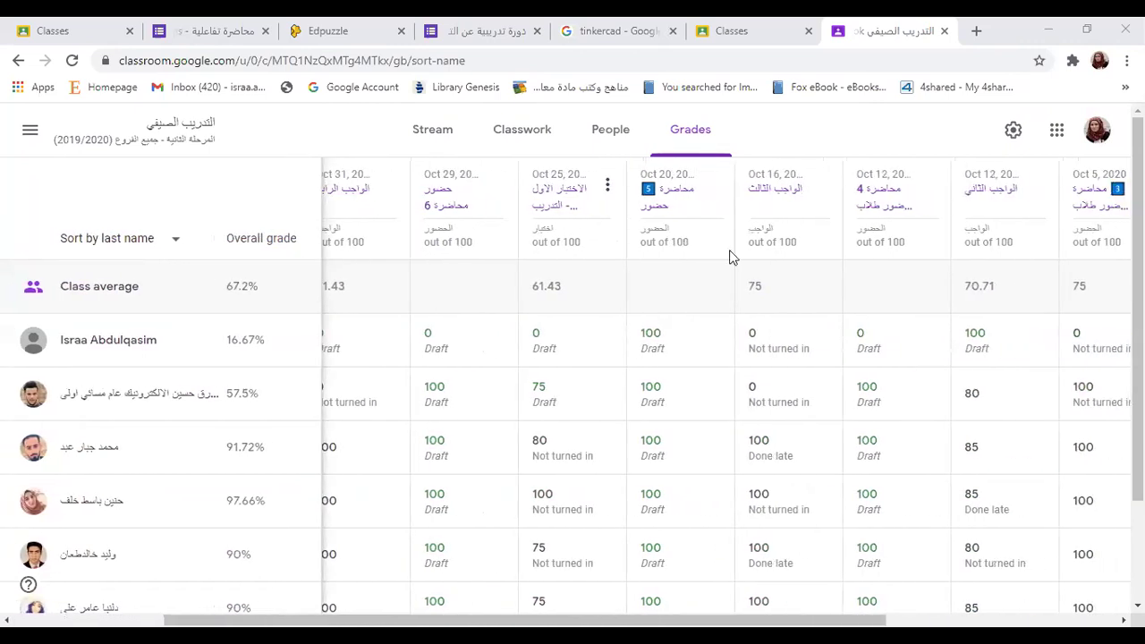
scroll(631, 255, right, 5)
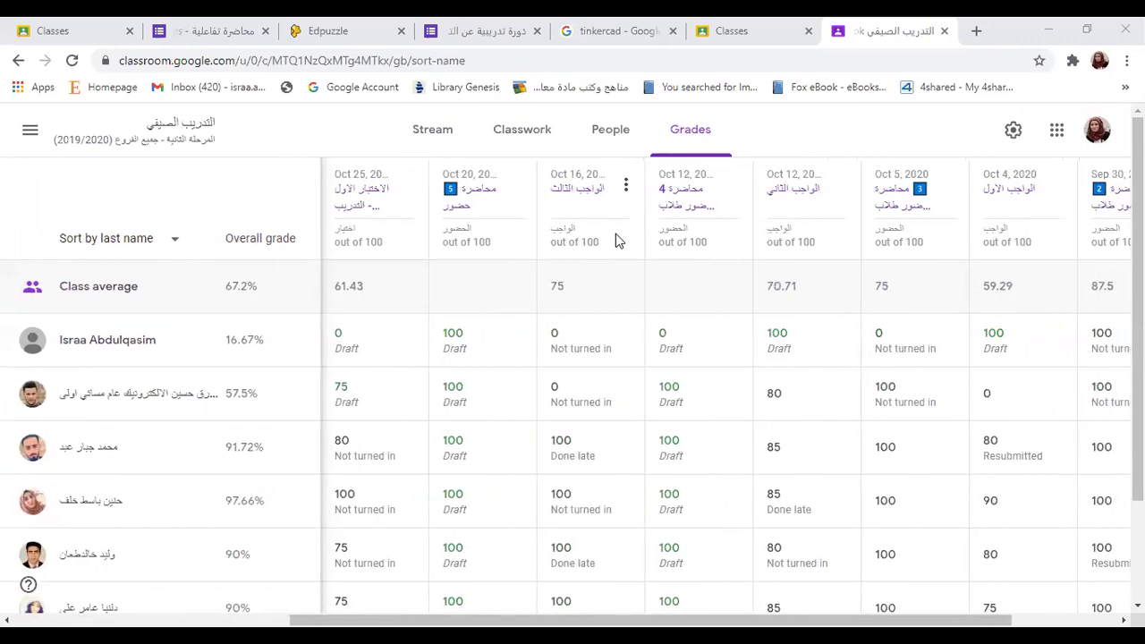
scroll(757, 286, right, 3)
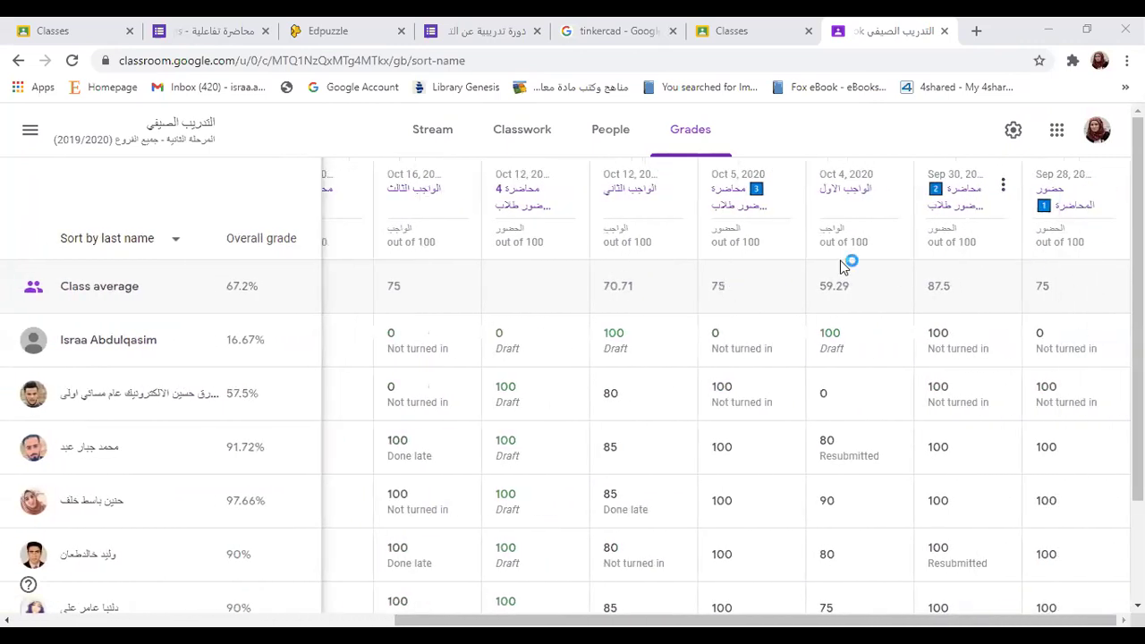
scroll(797, 349, left, 13)
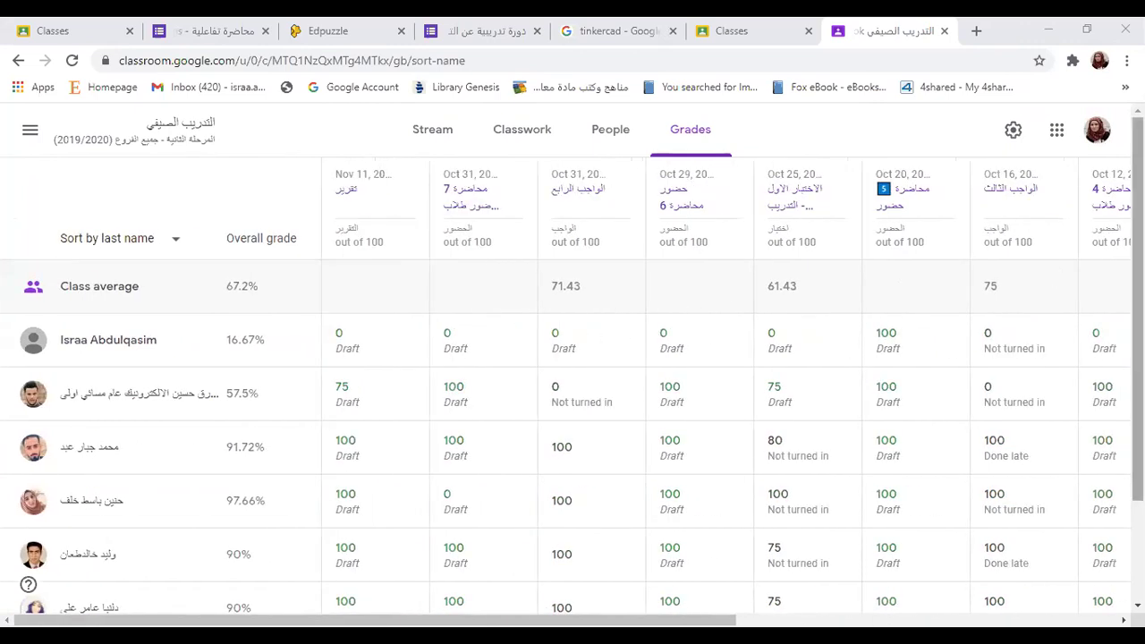
Review the overall grade of every student in the class list, down to the last student.
scroll(573, 385, down, 1)
scroll(572, 385, up, 1)
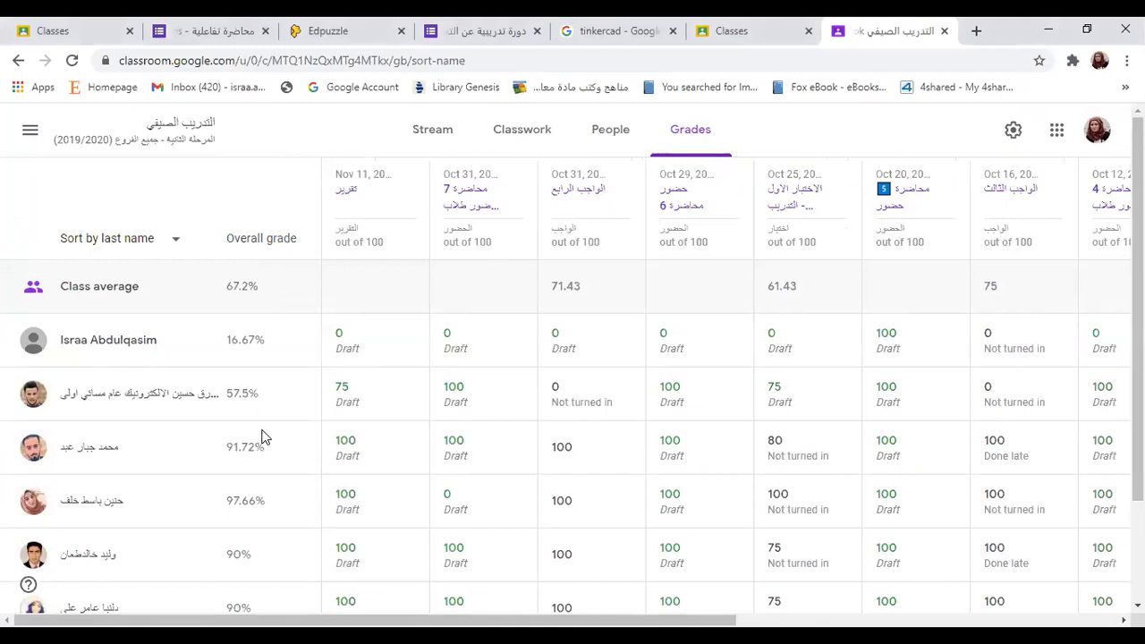
scroll(261, 434, down, 1)
scroll(263, 434, down, 1)
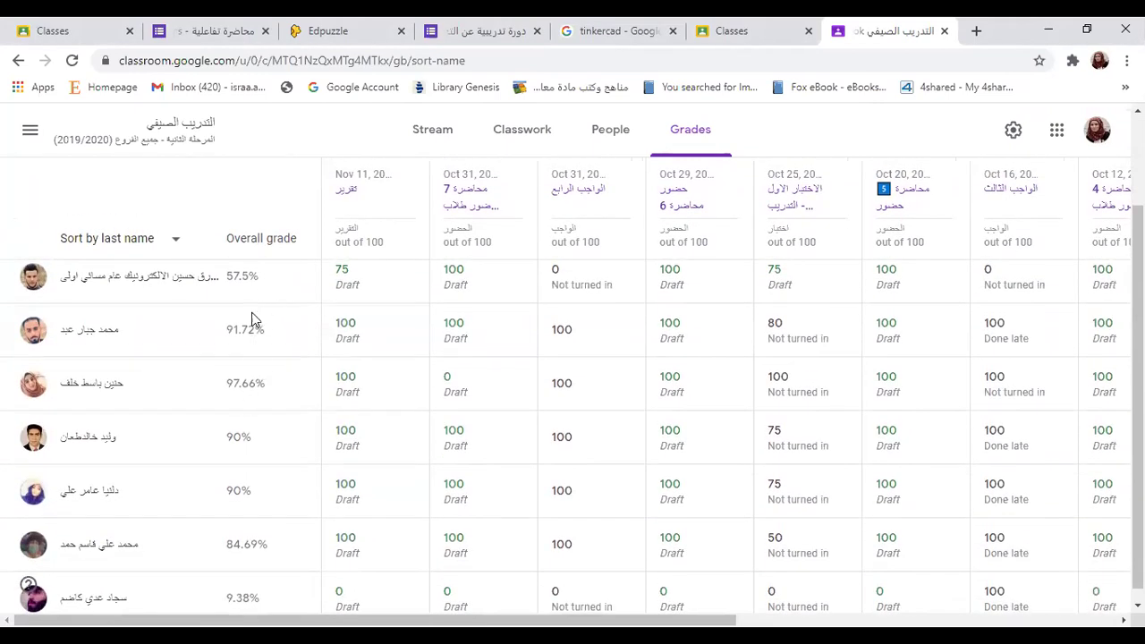
scroll(257, 417, down, 1)
scroll(257, 417, right, 1)
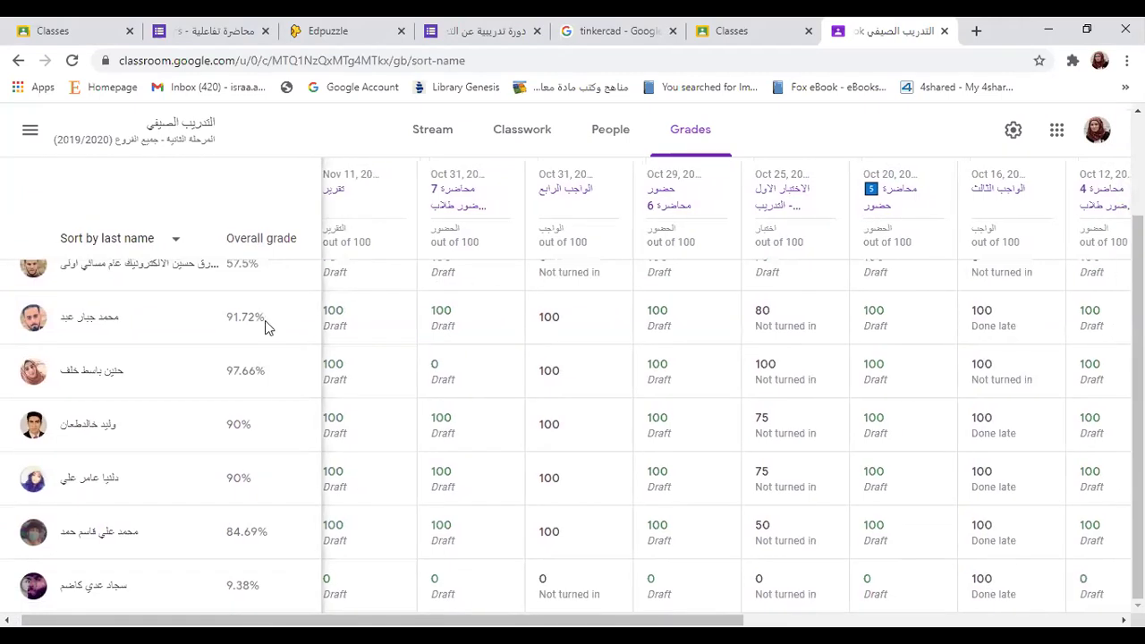
scroll(266, 435, up, 3)
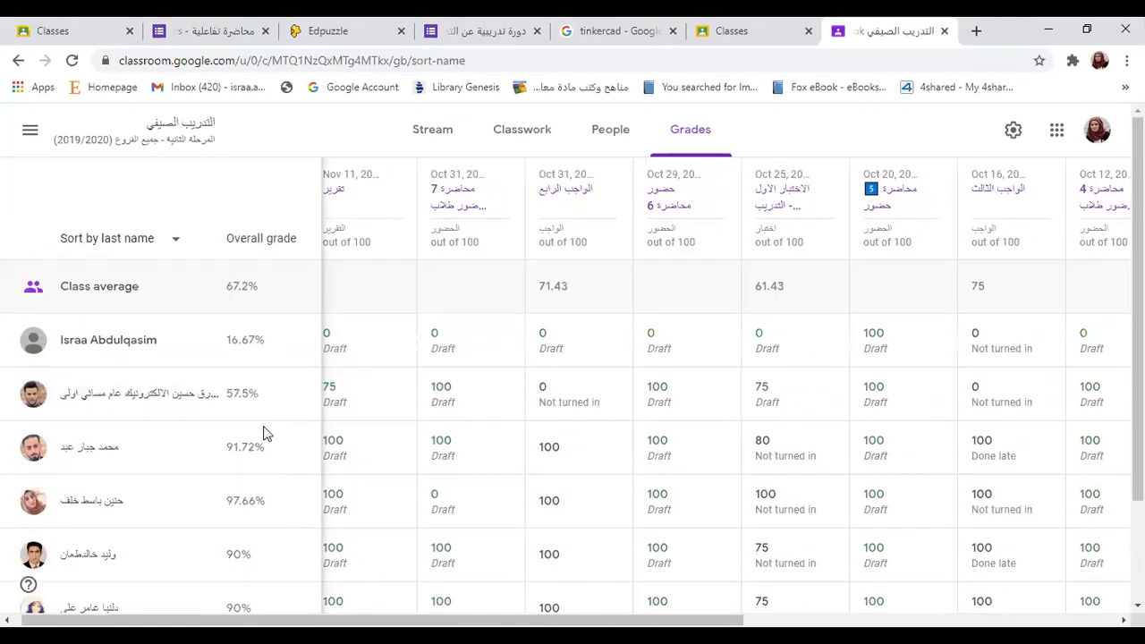
scroll(266, 434, down, 3)
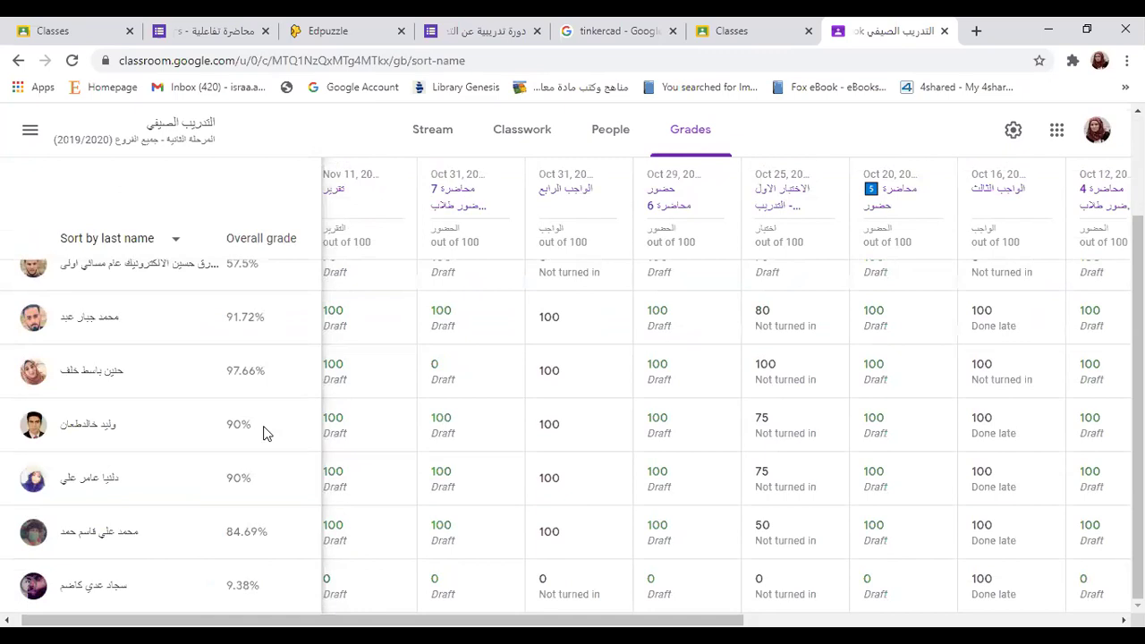
scroll(474, 212, up, 3)
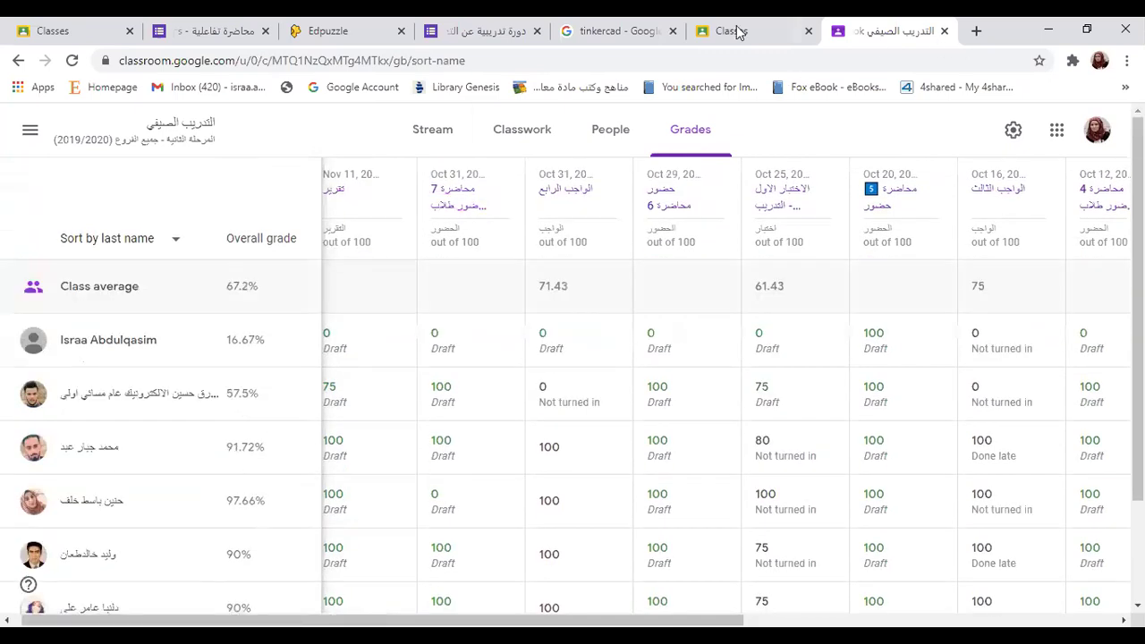
Close the Grades page, reopen the class "التدريب الصيفي" from the class list and open the form for a new Classwork topic.
click(944, 30)
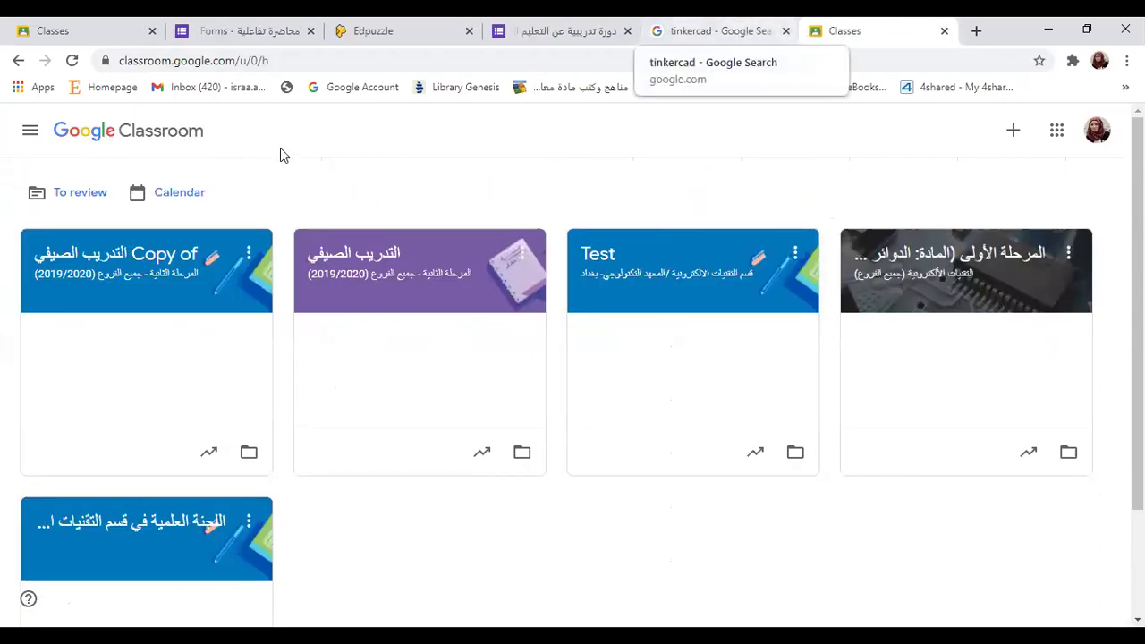
click(507, 322)
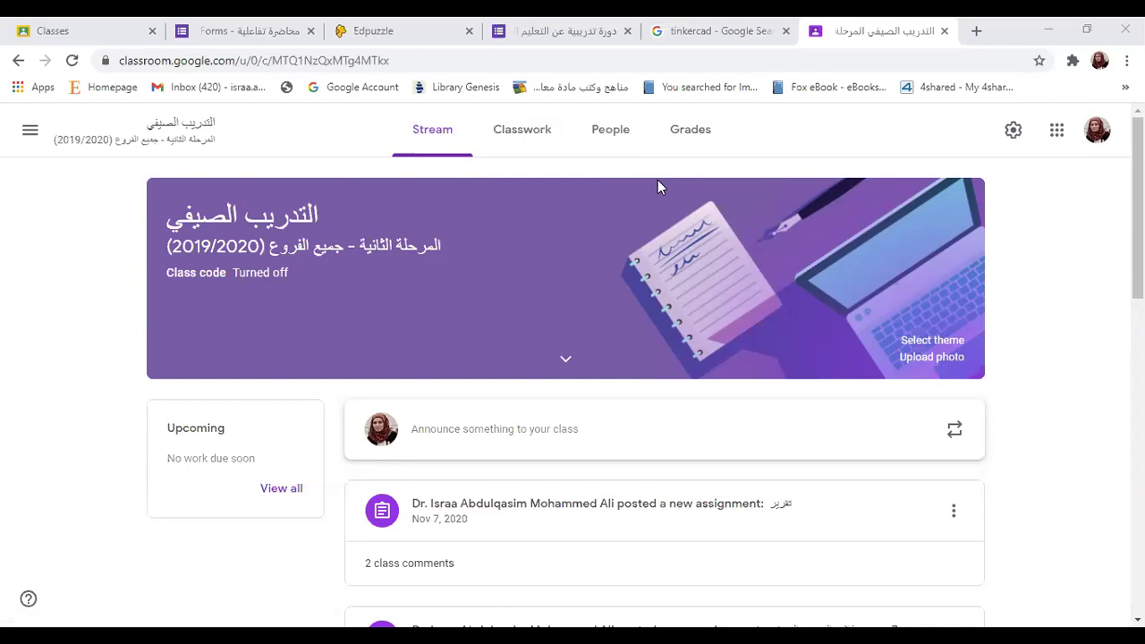
click(538, 146)
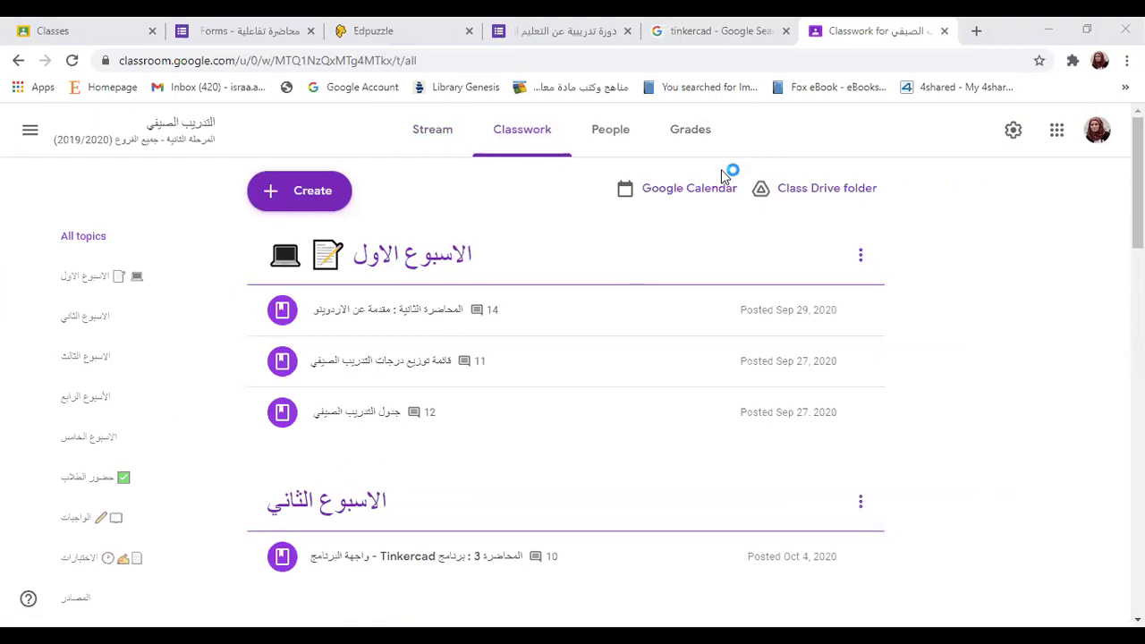
click(296, 193)
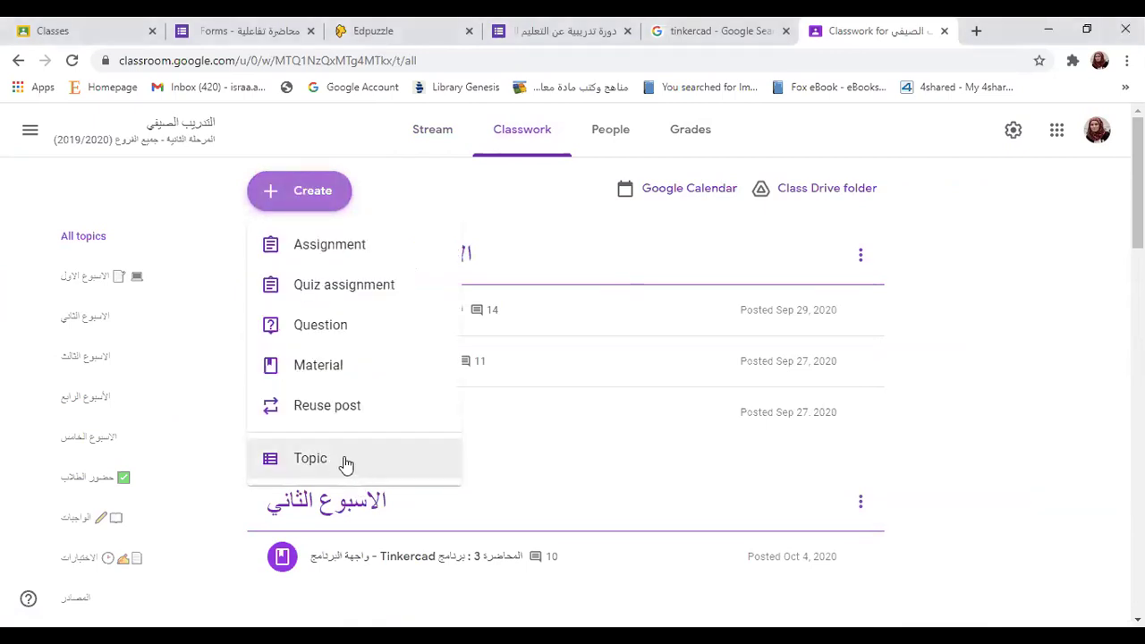
click(346, 465)
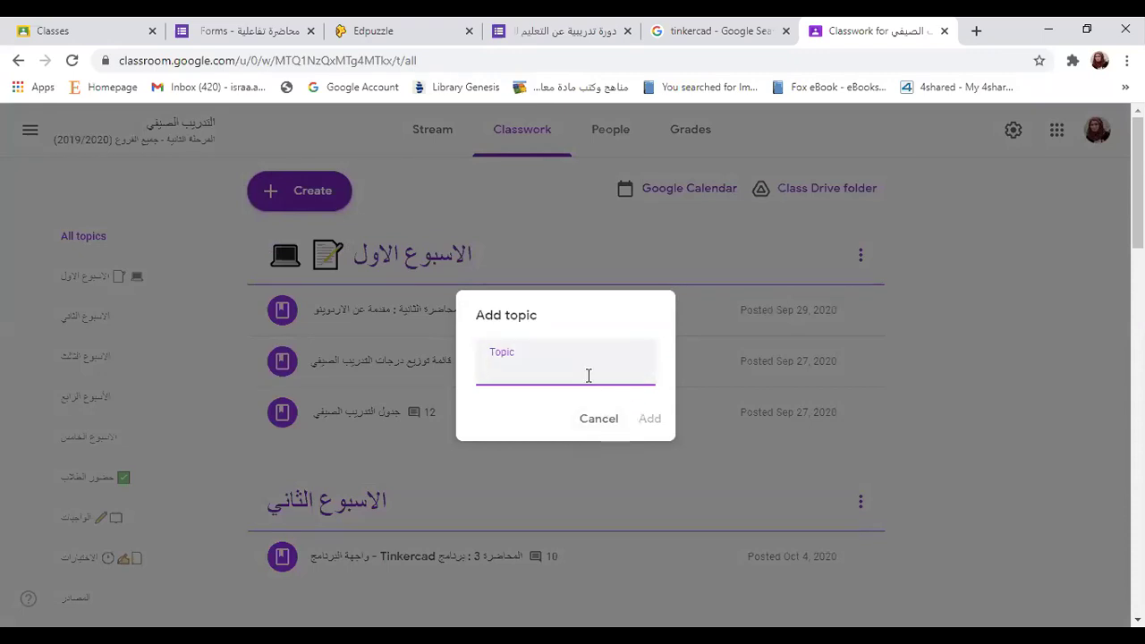
text(lphqvhj)
key(BackSpace)
key(BackSpace)
key(BackSpace)
key(BackSpace)
key(BackSpace)
key(BackSpace)
key(BackSpace)
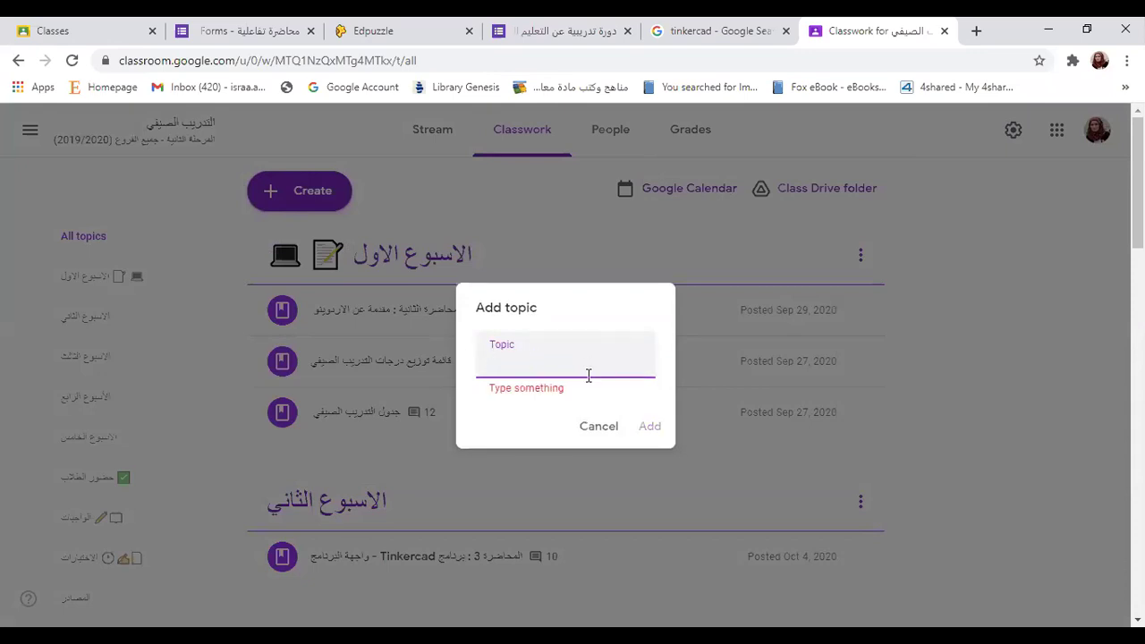
Name the new topic "محاضرات النظرية" and add it to the class's classwork.
text(محاضرات ال)
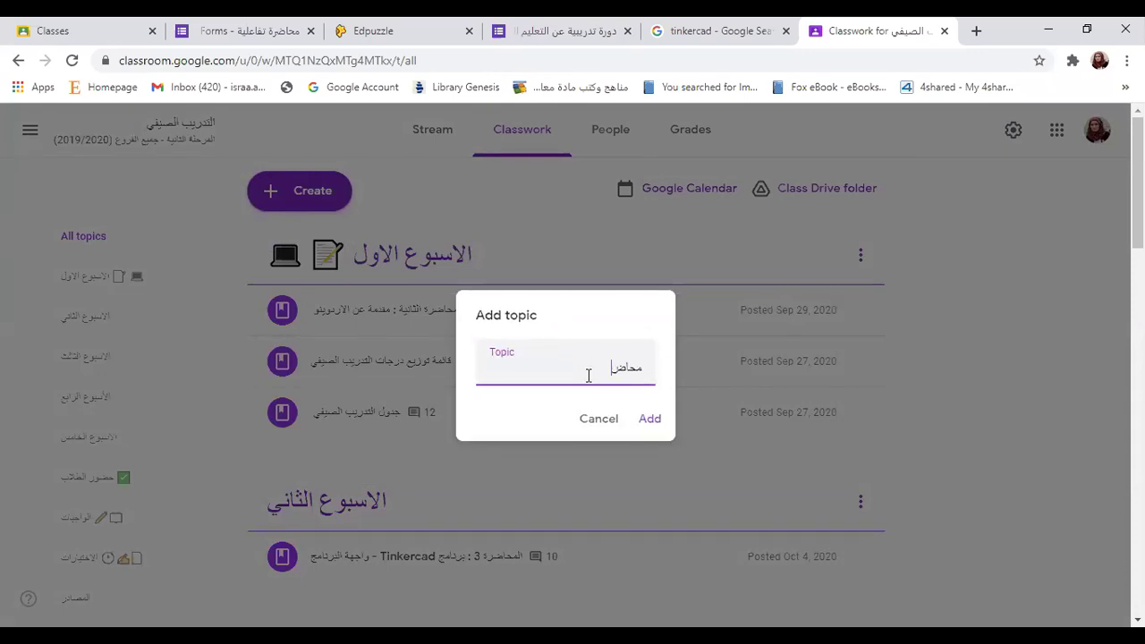
text(ج)
key(BackSpace)
key(BackSpace)
key(BackSpace)
text(النظرية)
key(Return)
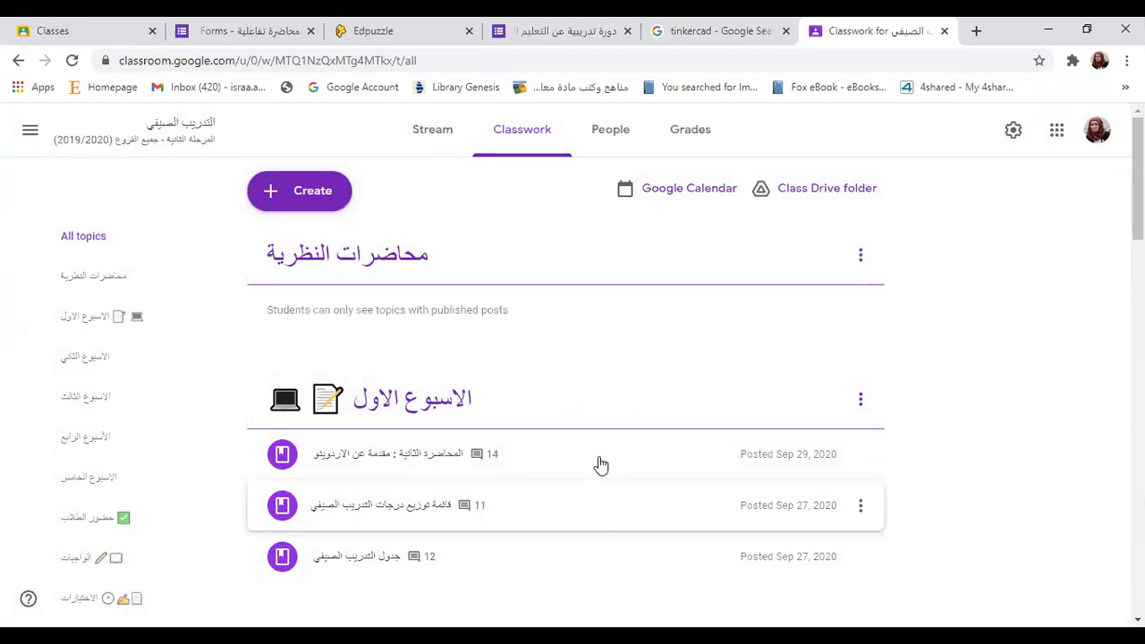
Examine how the lecture materials are organised under the new topic and the weekly topics on the Classwork page.
scroll(579, 431, down, 1)
scroll(579, 431, down, 1)
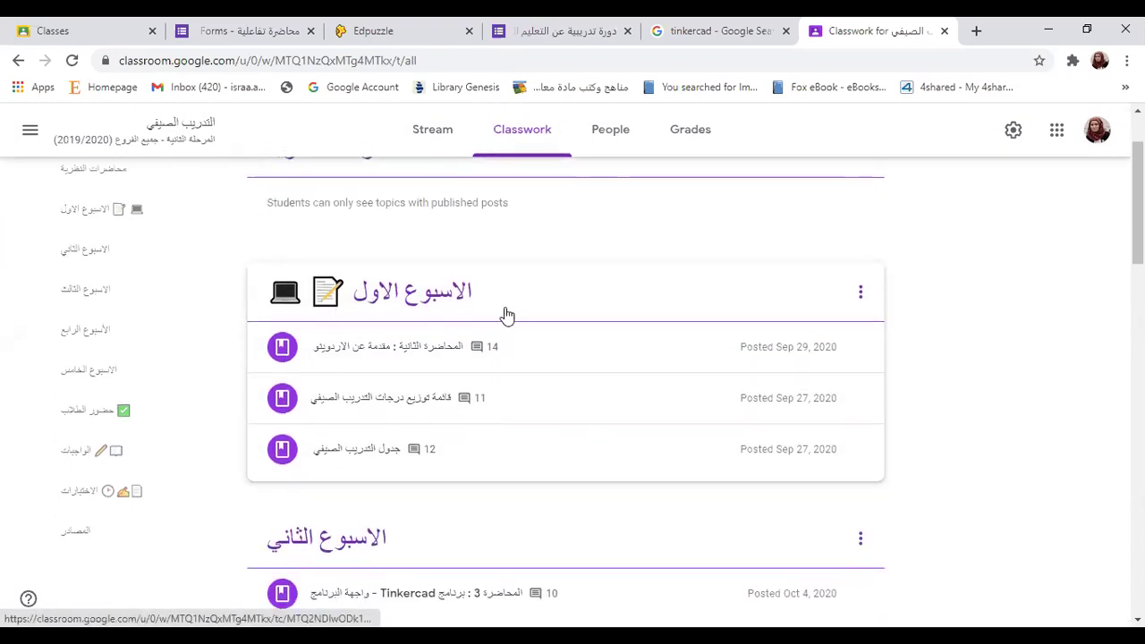
scroll(544, 484, down, 2)
scroll(544, 483, down, 1)
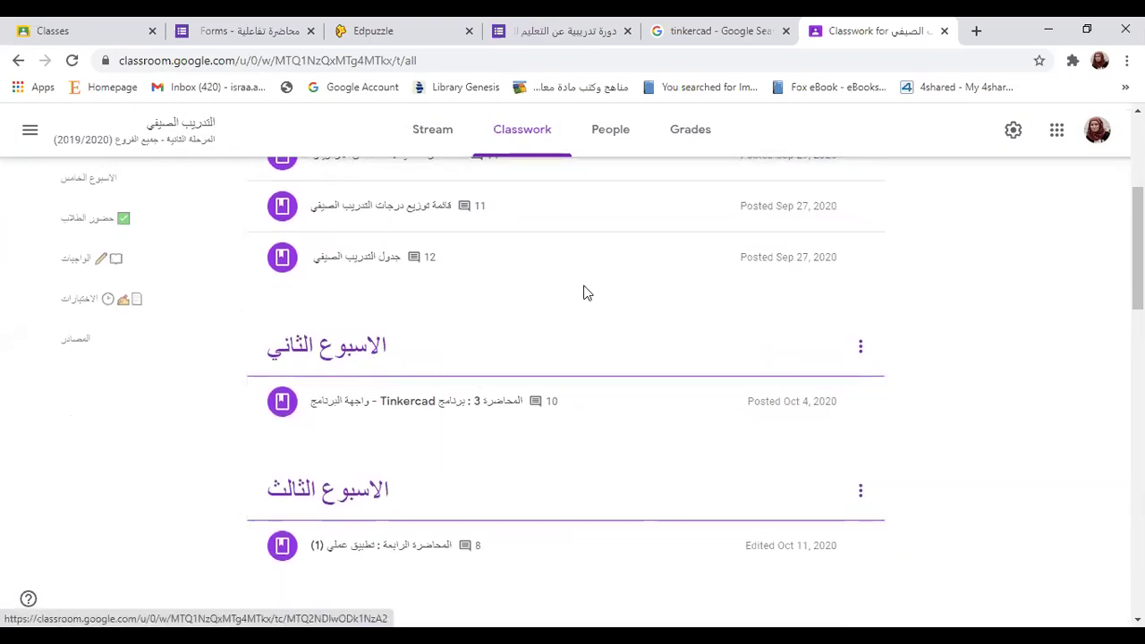
scroll(585, 291, up, 2)
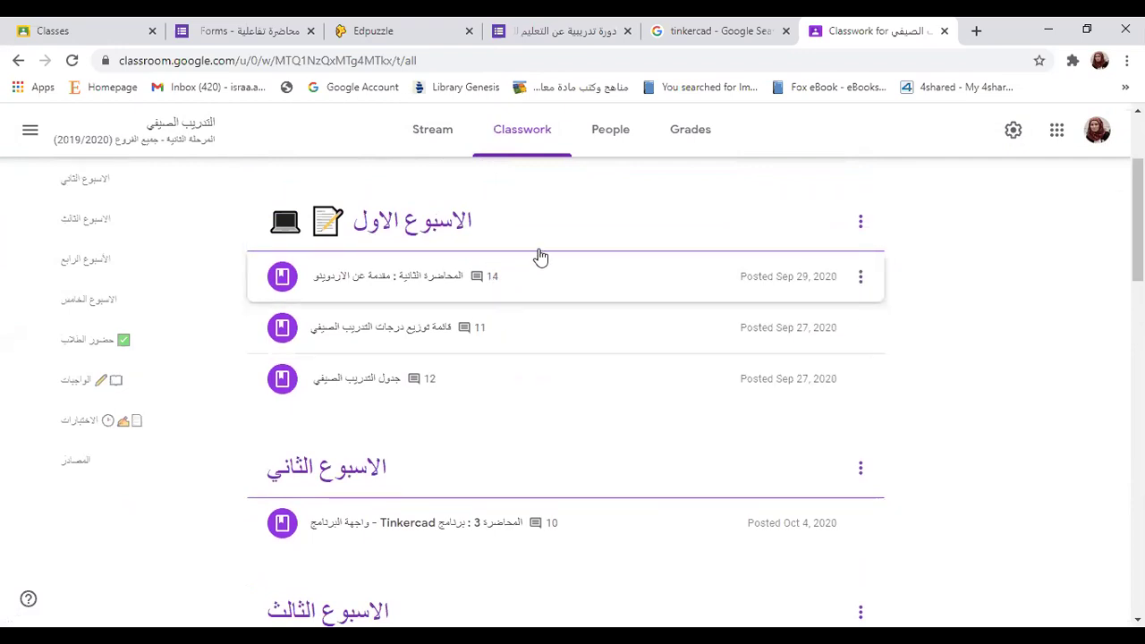
scroll(575, 230, up, 2)
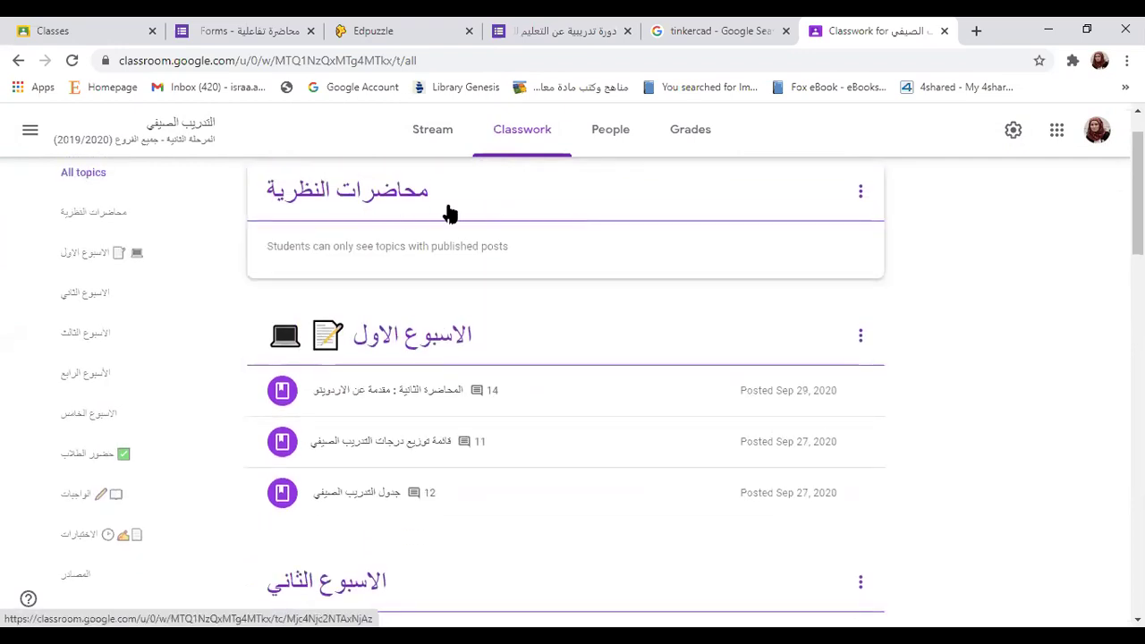
scroll(552, 334, down, 1)
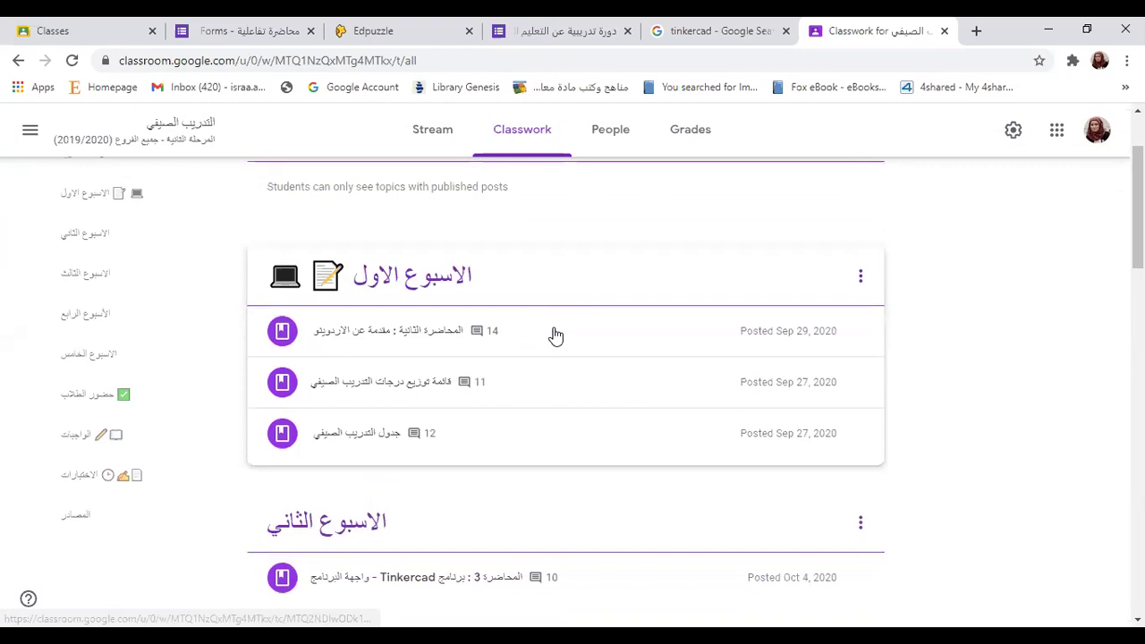
scroll(493, 211, up, 1)
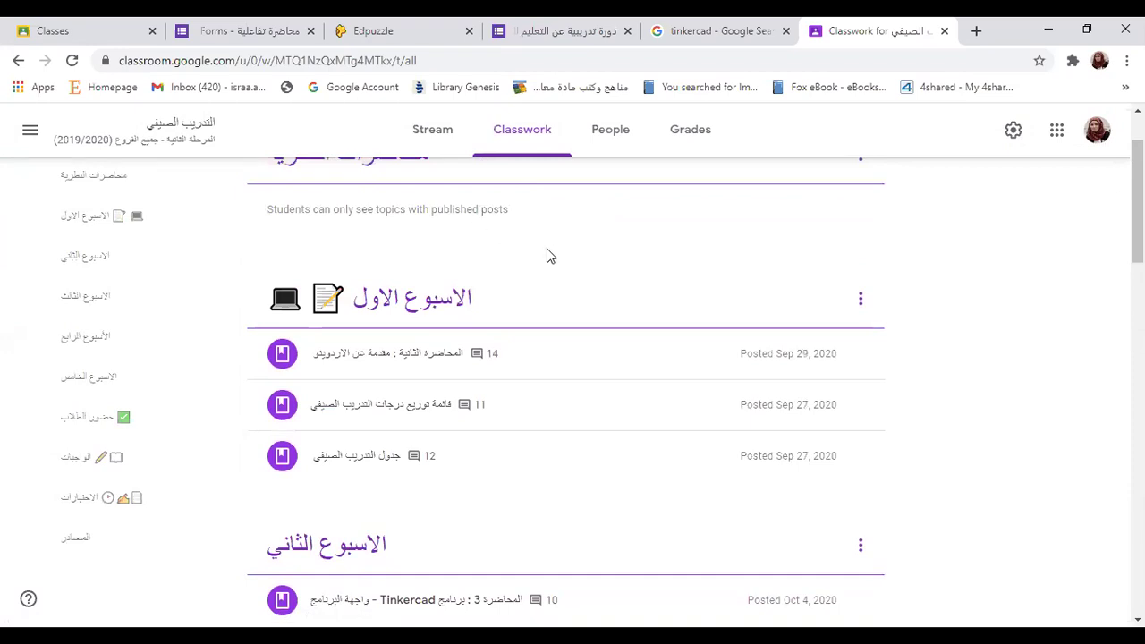
scroll(550, 268, up, 1)
scroll(568, 309, down, 1)
scroll(577, 320, down, 5)
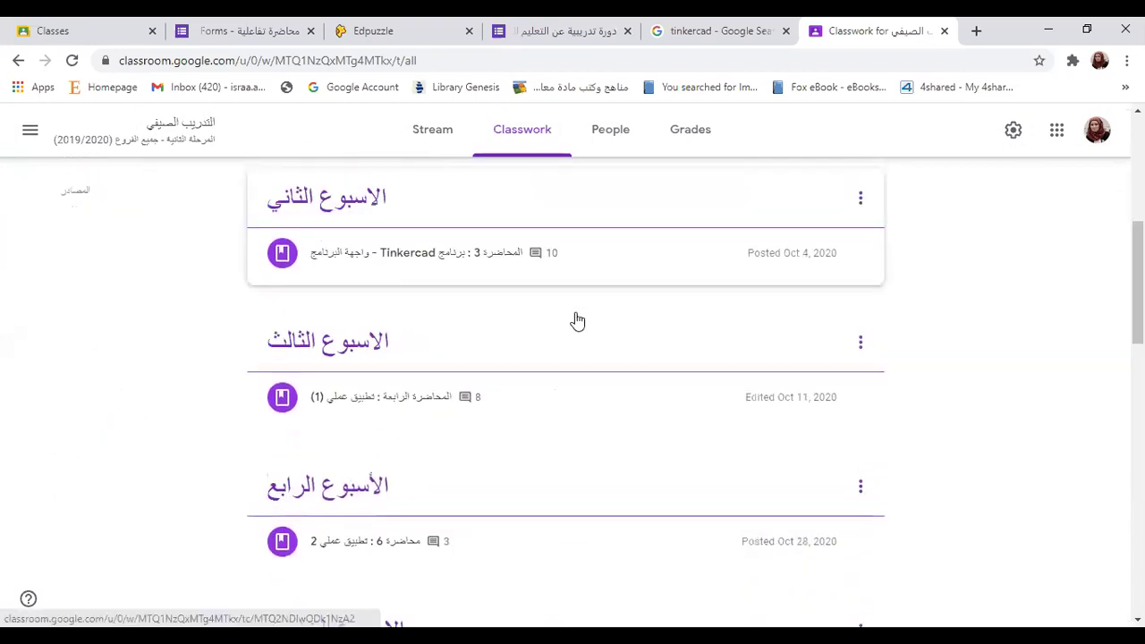
scroll(577, 320, up, 3)
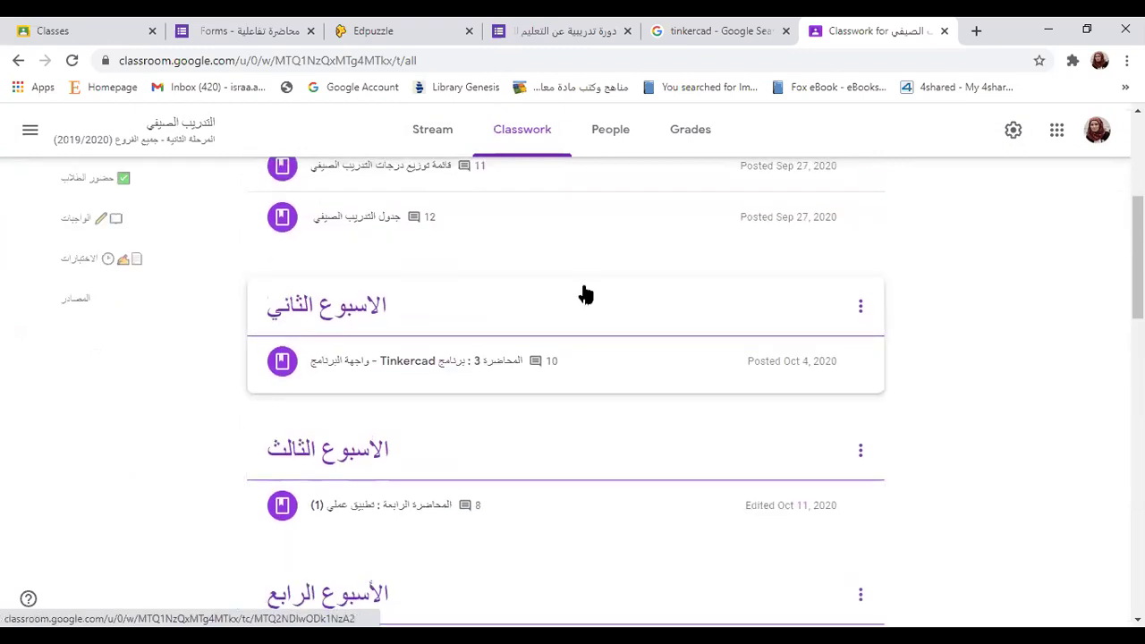
scroll(586, 295, up, 2)
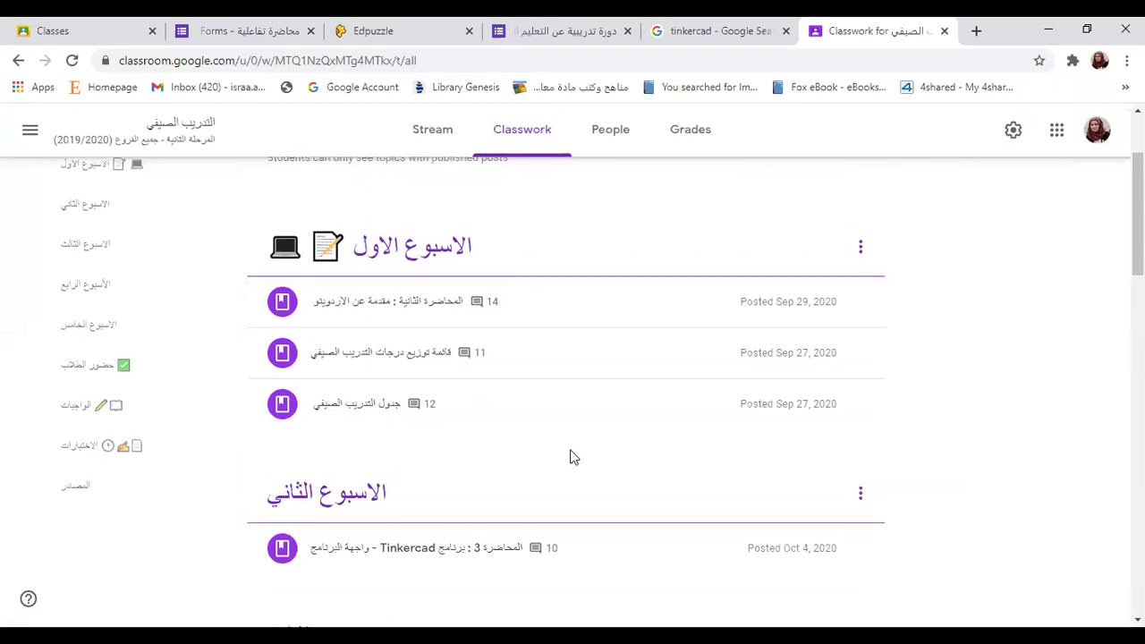
Examine the attendance assignments, their grade category and due dates under the topic "حضور الطلاب", continuing to the topic "الواجبات".
scroll(573, 457, down, 8)
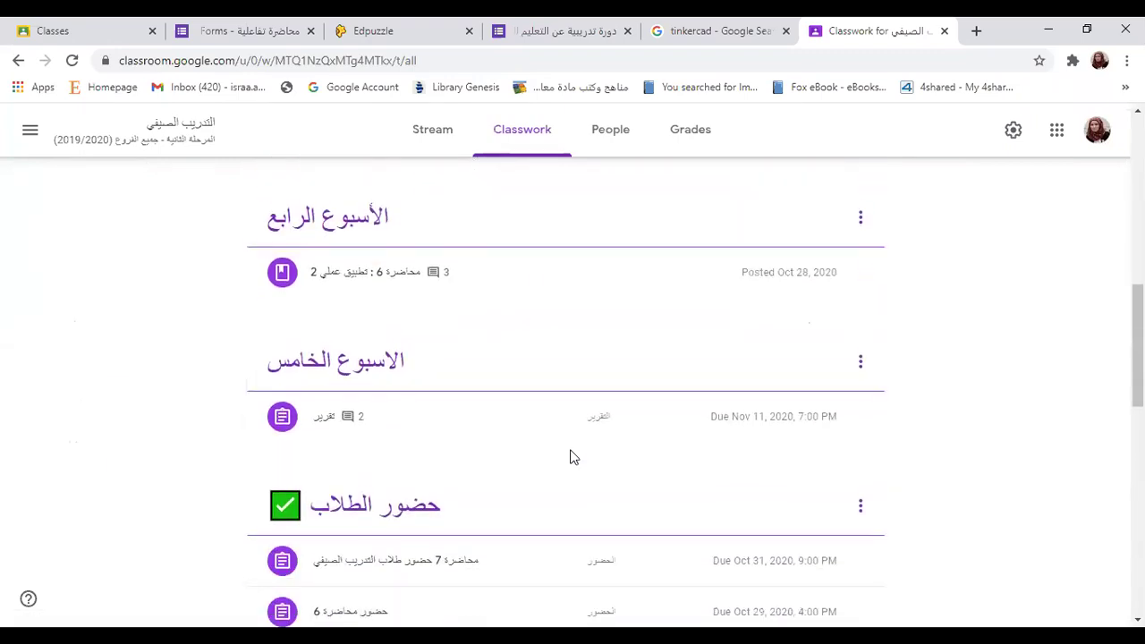
scroll(573, 458, down, 1)
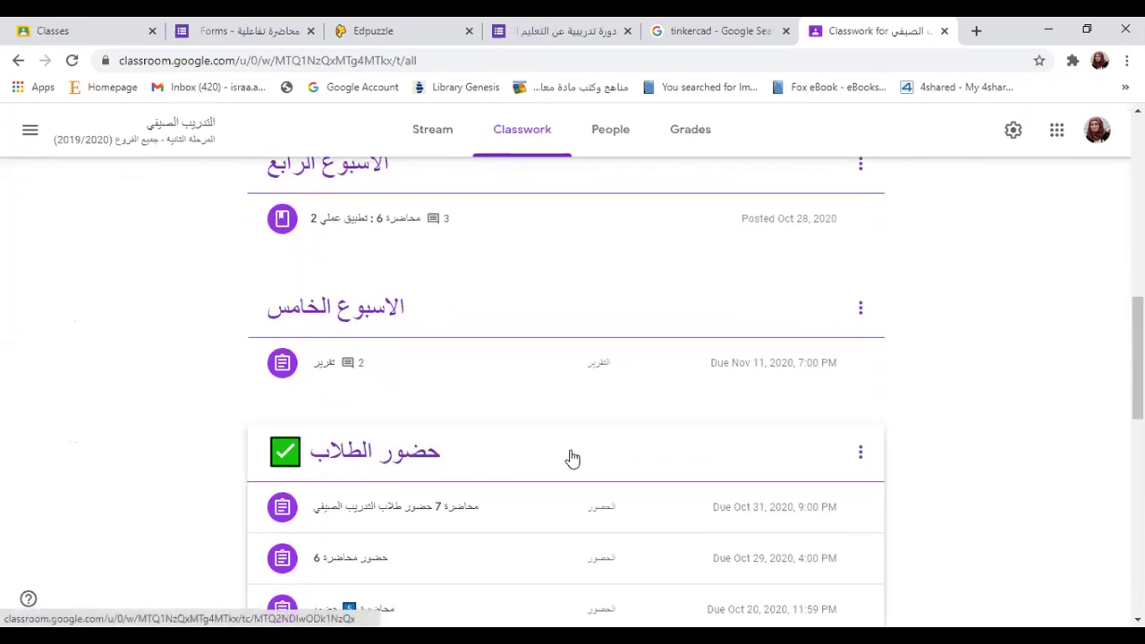
scroll(573, 458, down, 1)
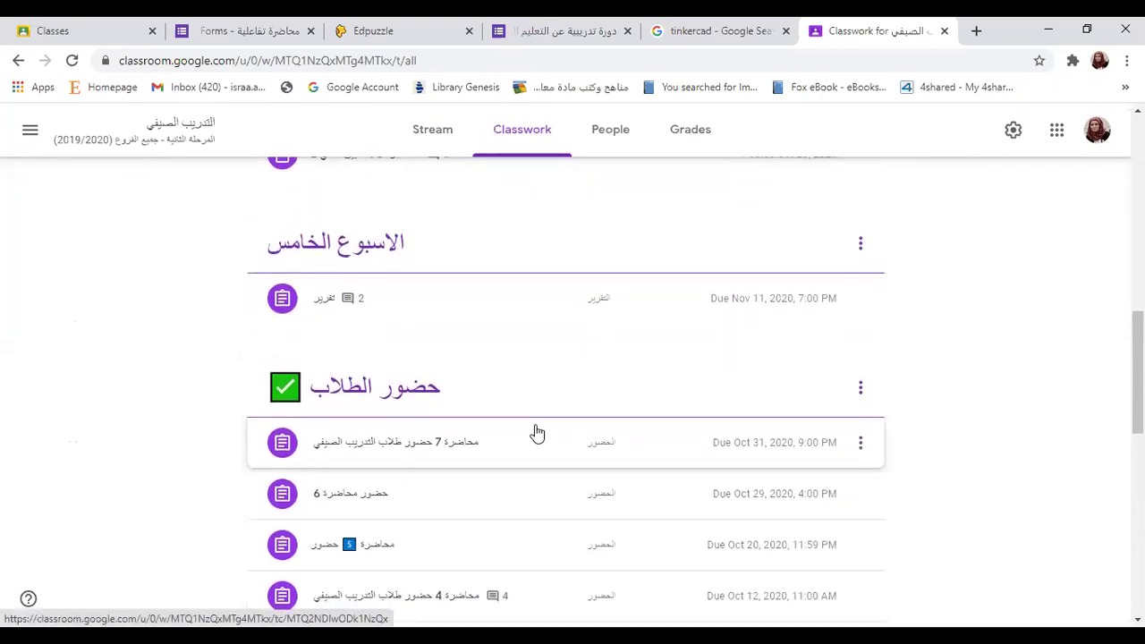
scroll(525, 427, down, 2)
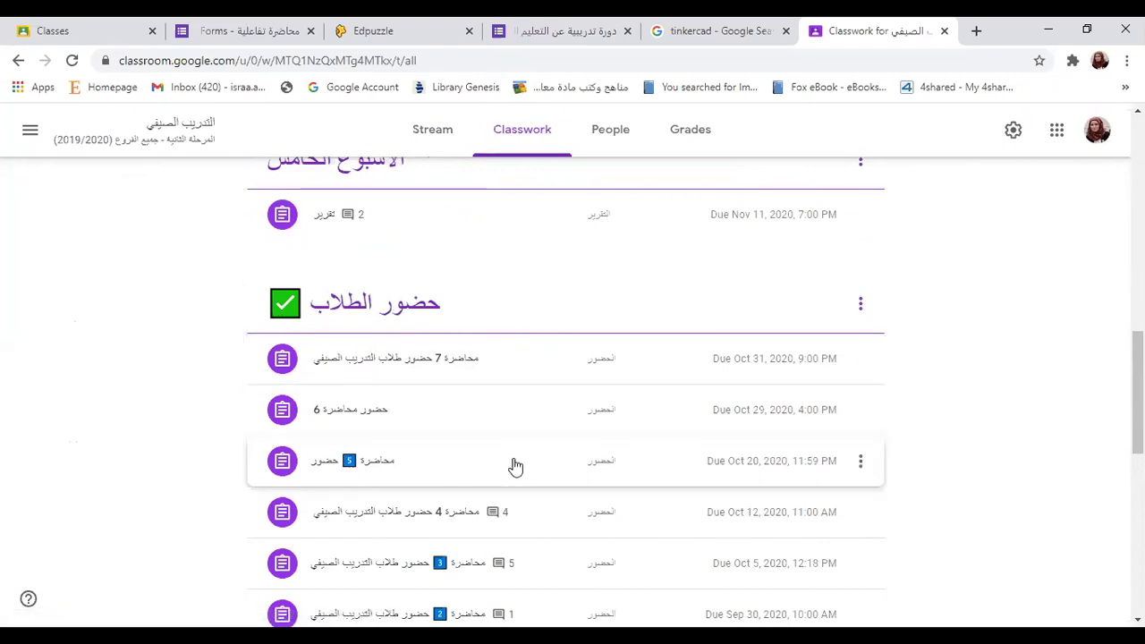
scroll(510, 466, down, 1)
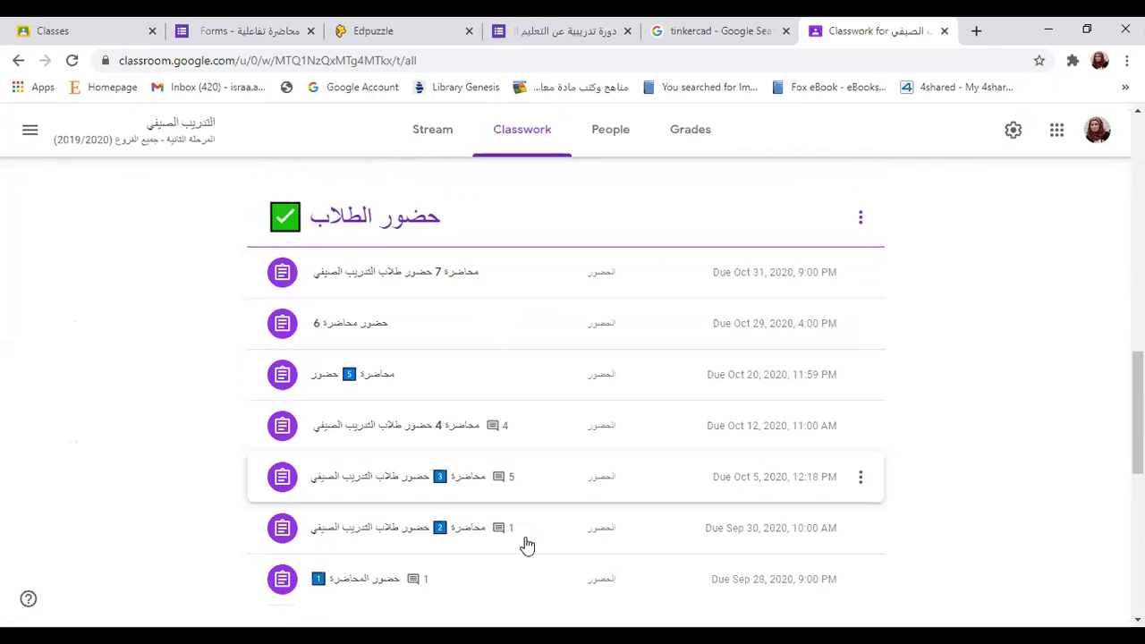
scroll(521, 532, down, 1)
scroll(534, 317, up, 1)
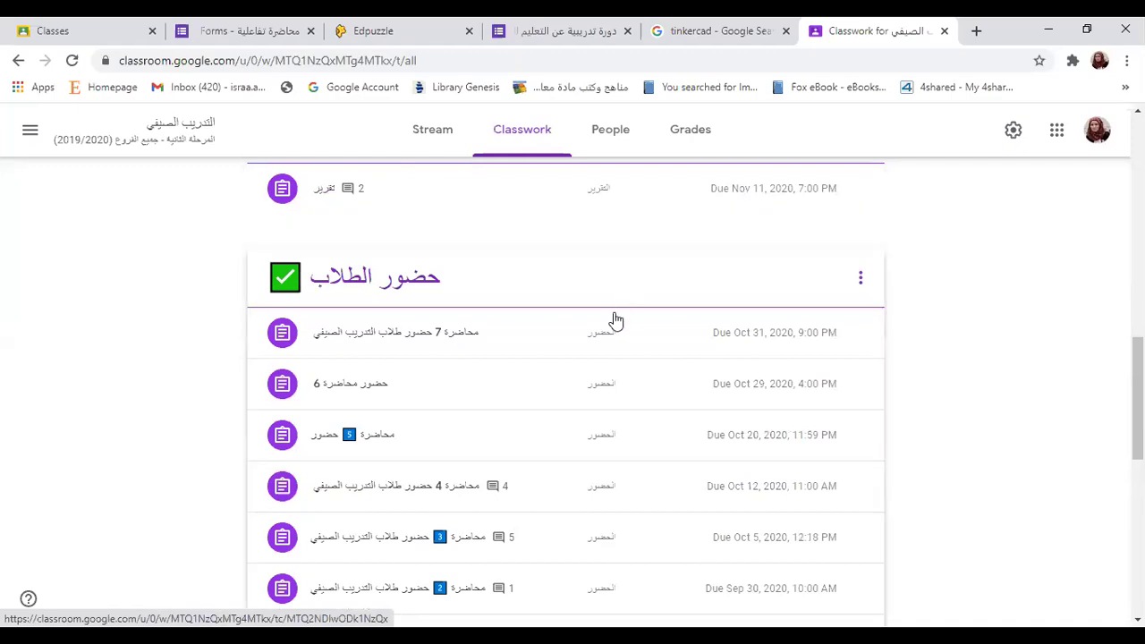
scroll(613, 319, down, 1)
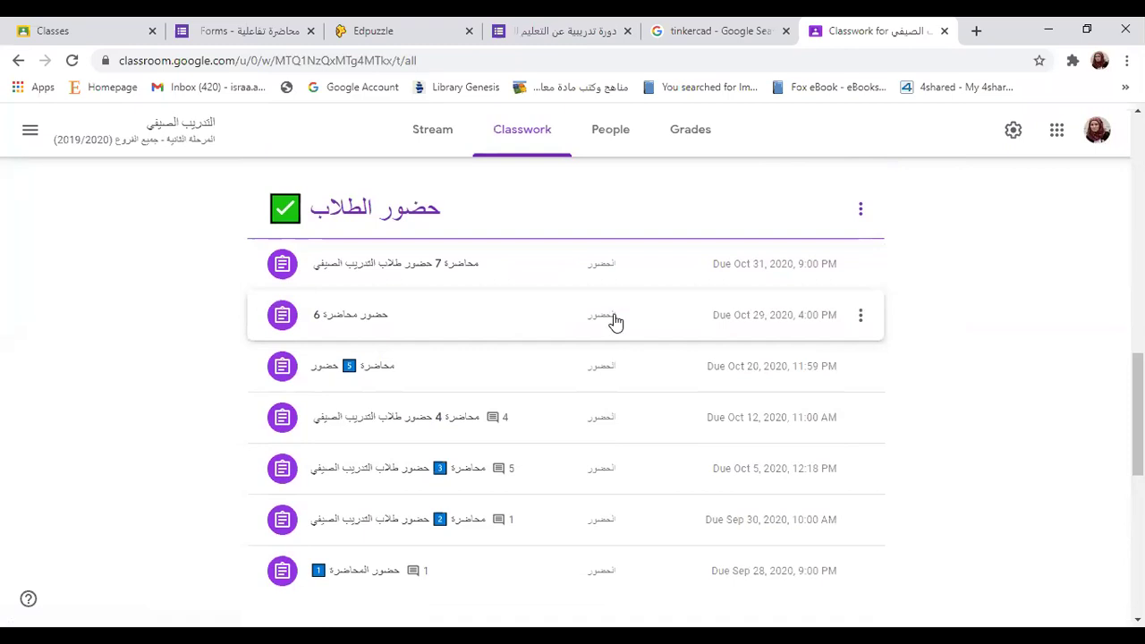
scroll(614, 323, down, 2)
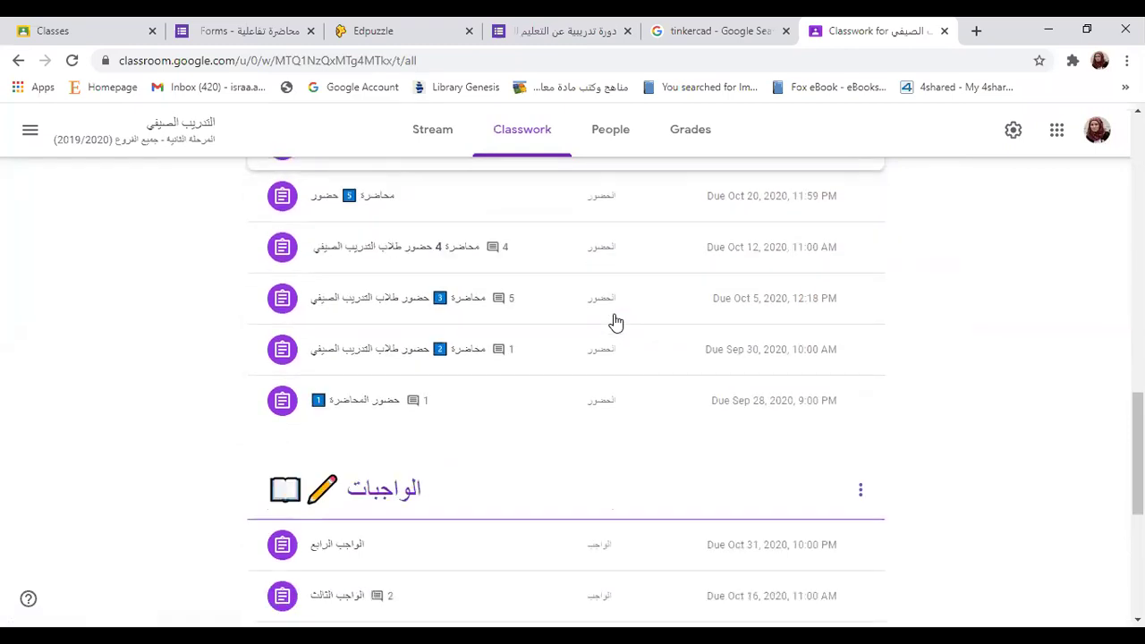
Examine the assignments under "الواجبات", the quiz under "الاختبارات" and the topic "المصادر", returning to the weekly topics at the start of the Classwork page.
scroll(474, 483, down, 2)
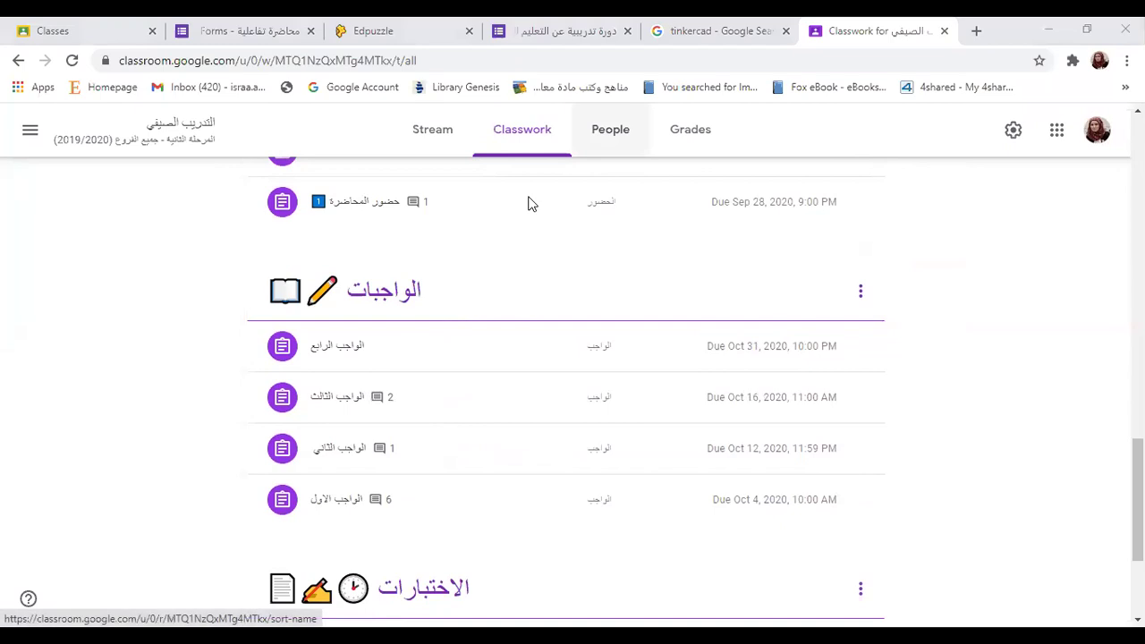
scroll(614, 340, down, 3)
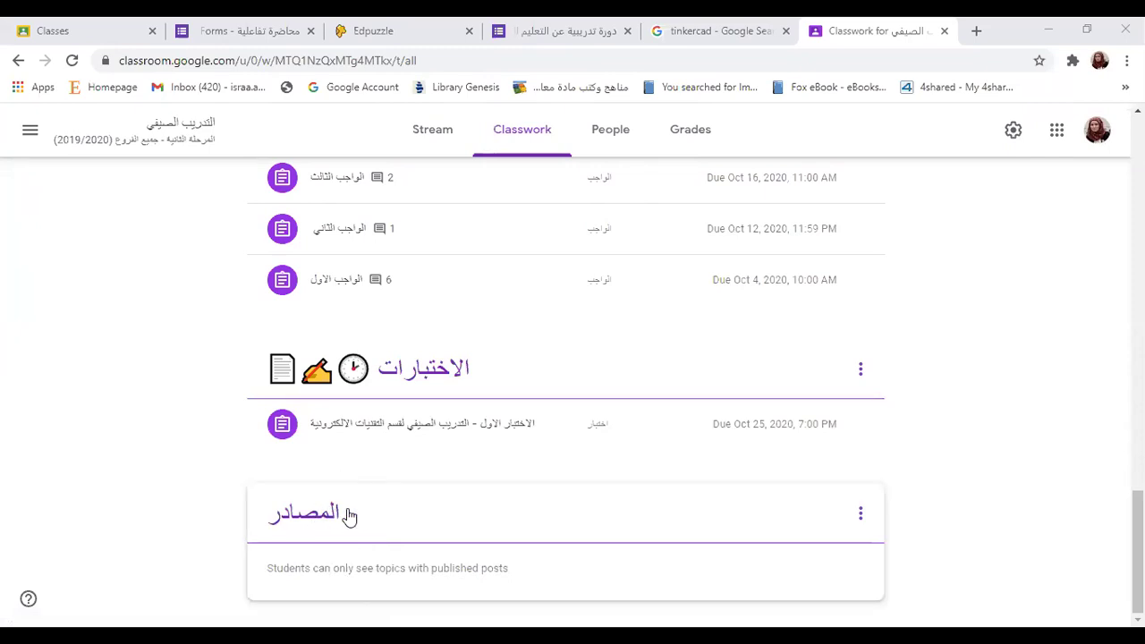
scroll(533, 415, up, 15)
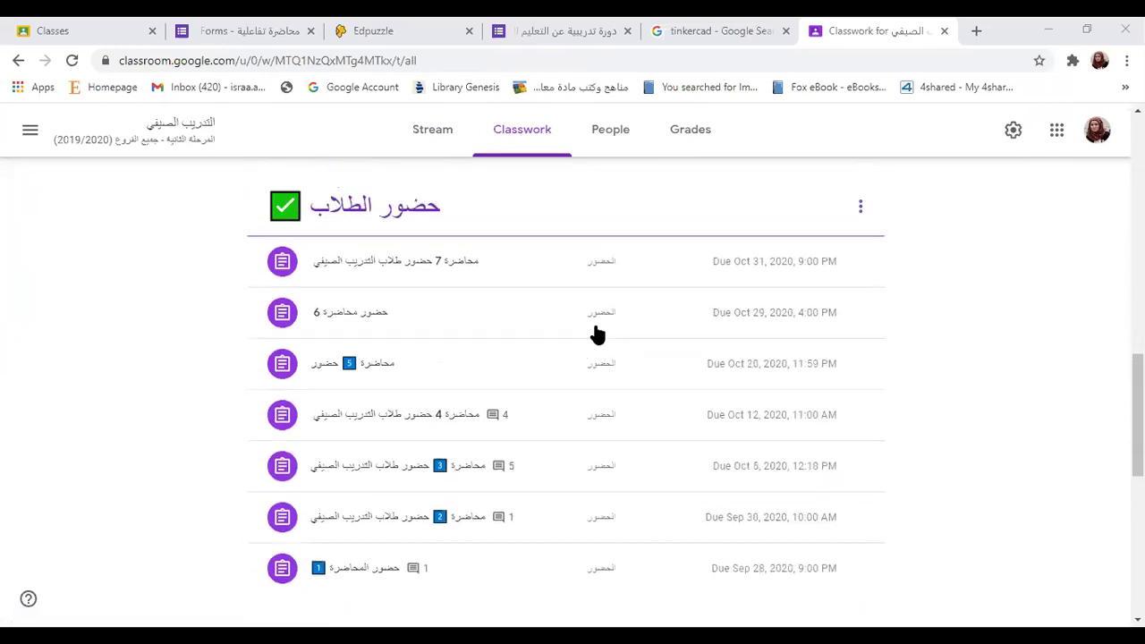
scroll(468, 327, up, 3)
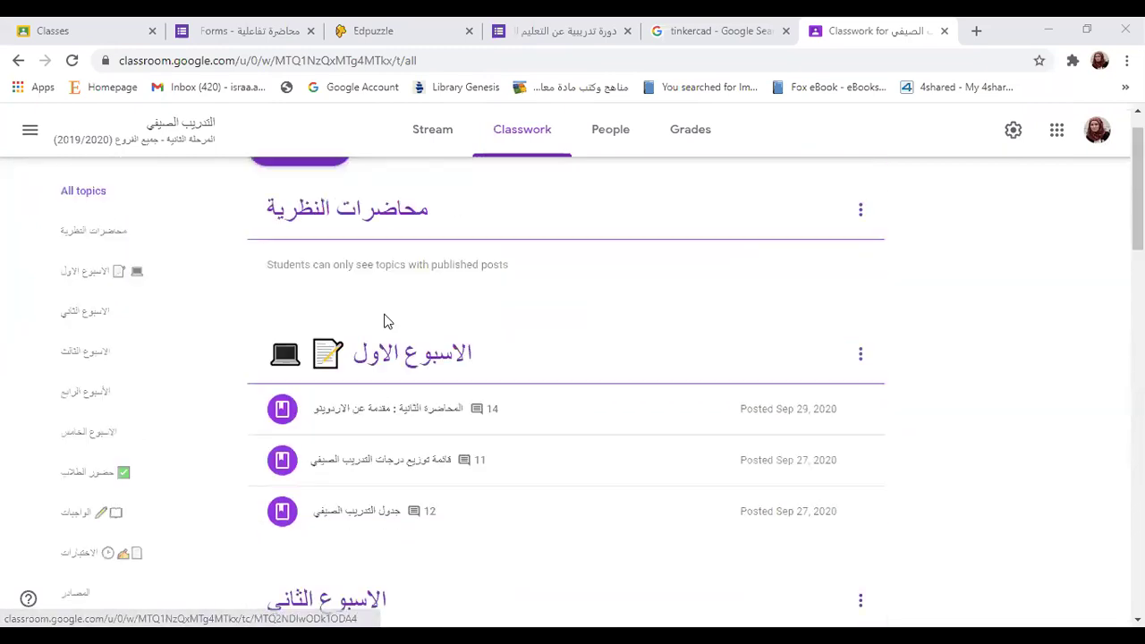
scroll(386, 422, down, 1)
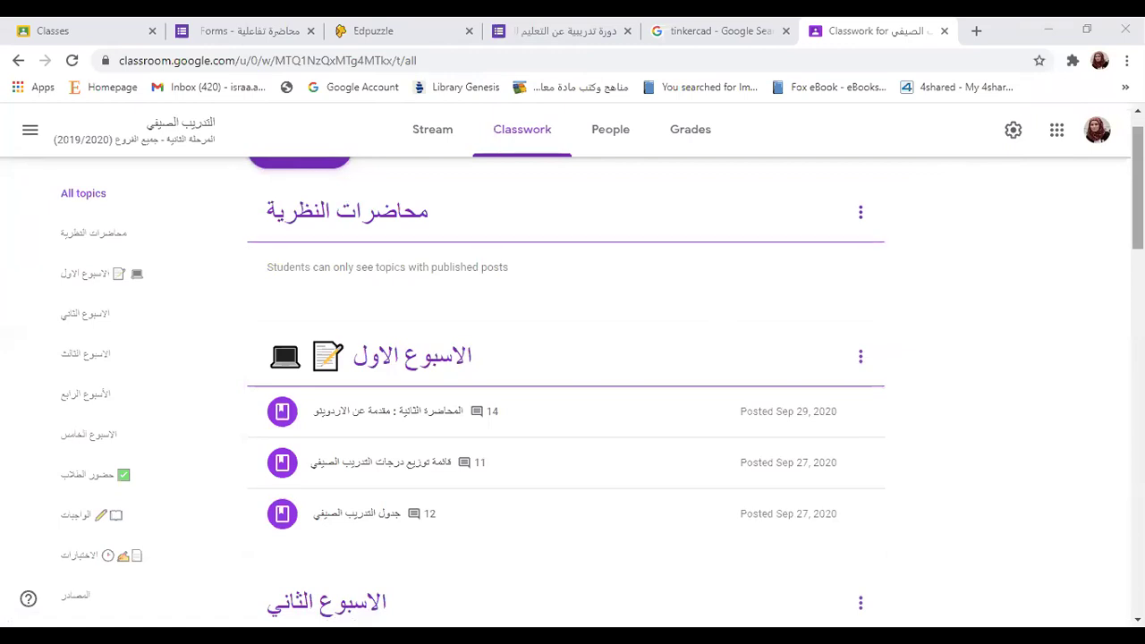
scroll(1062, 266, up, 1)
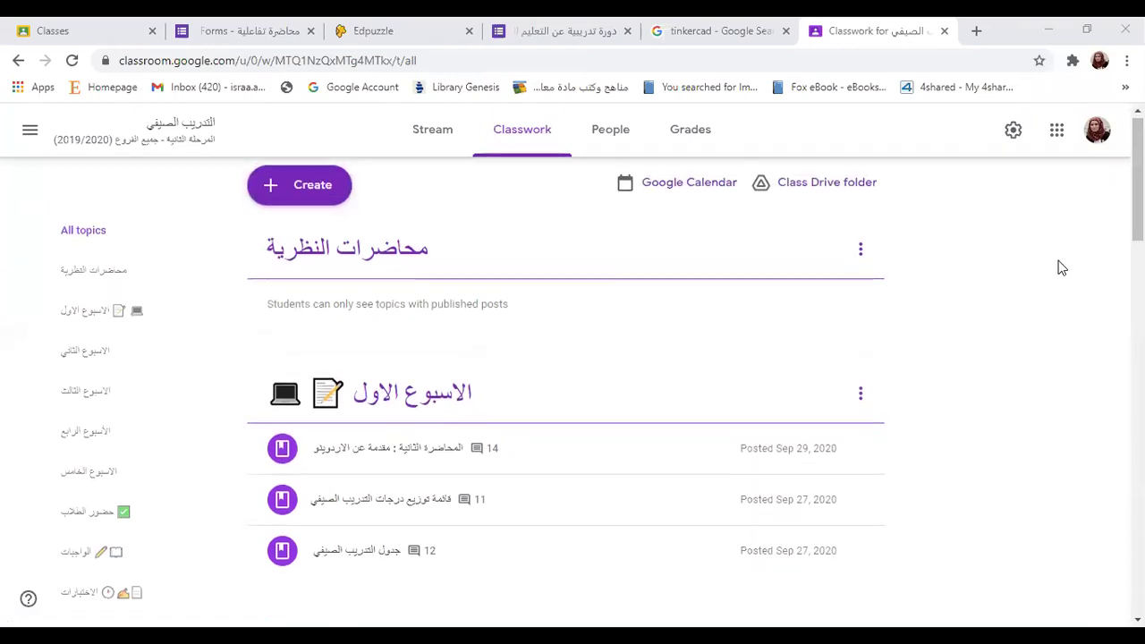
Look through the installed Chrome extensions for emoji keyboards and browse the emojis offered by Emoji Keyboard by JoyPixels.
click(1076, 68)
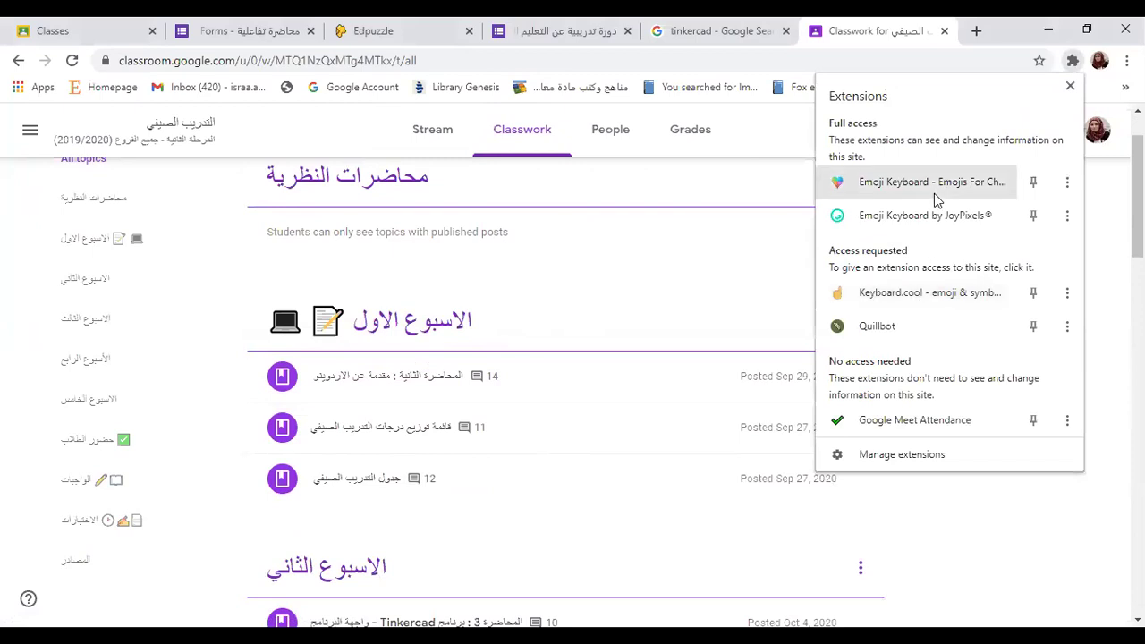
click(1032, 181)
click(1074, 61)
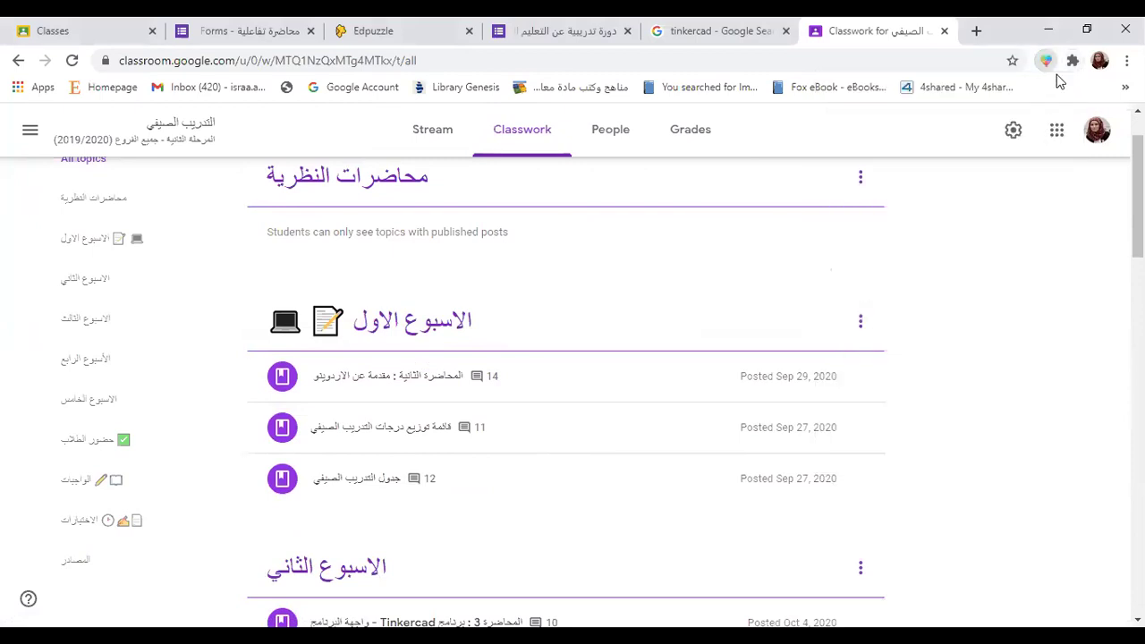
click(930, 221)
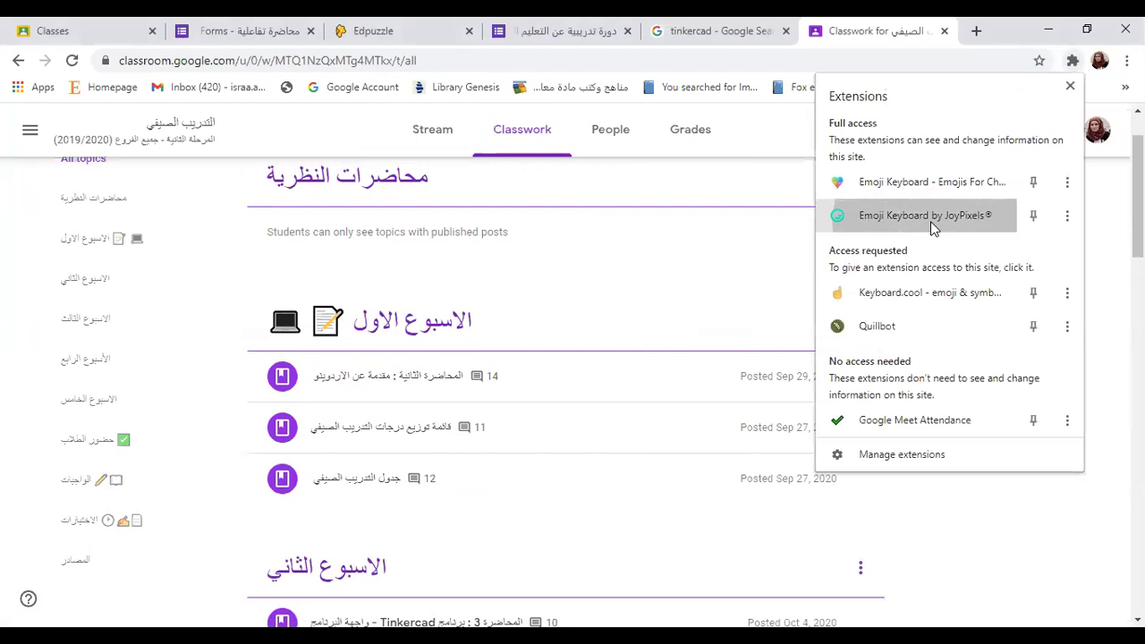
click(1072, 60)
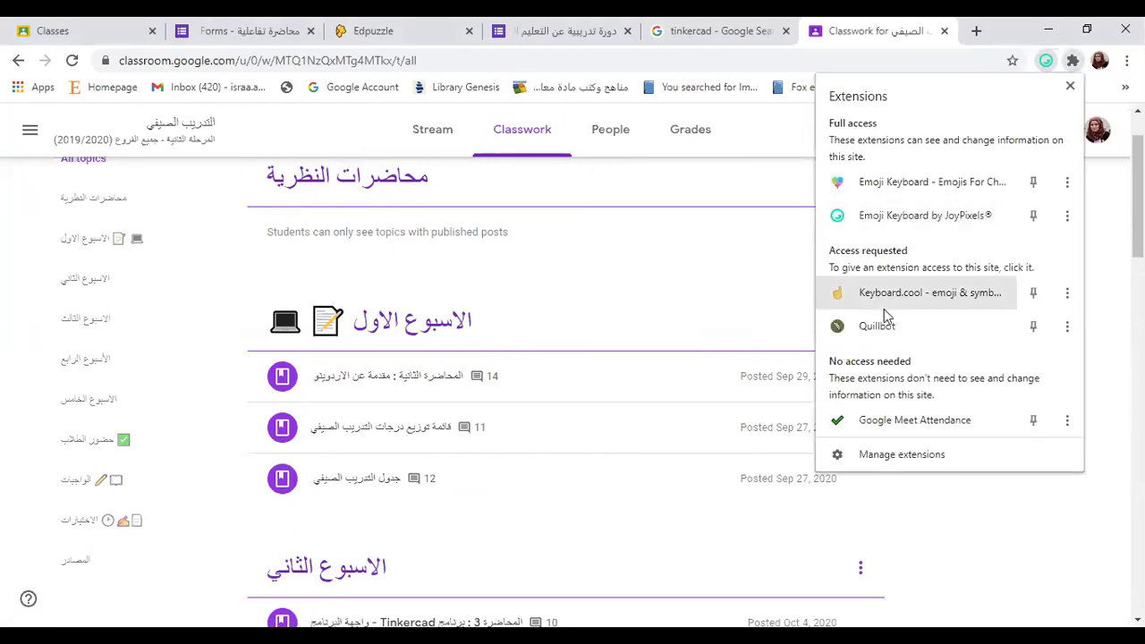
click(885, 304)
scroll(889, 340, down, 20)
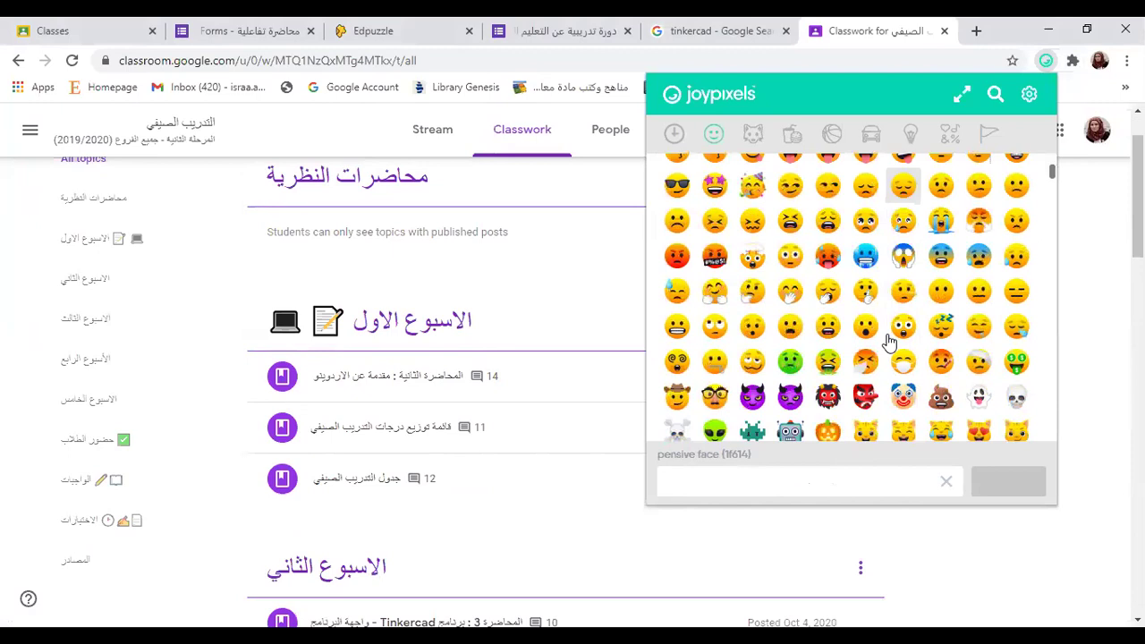
scroll(850, 286, down, 3)
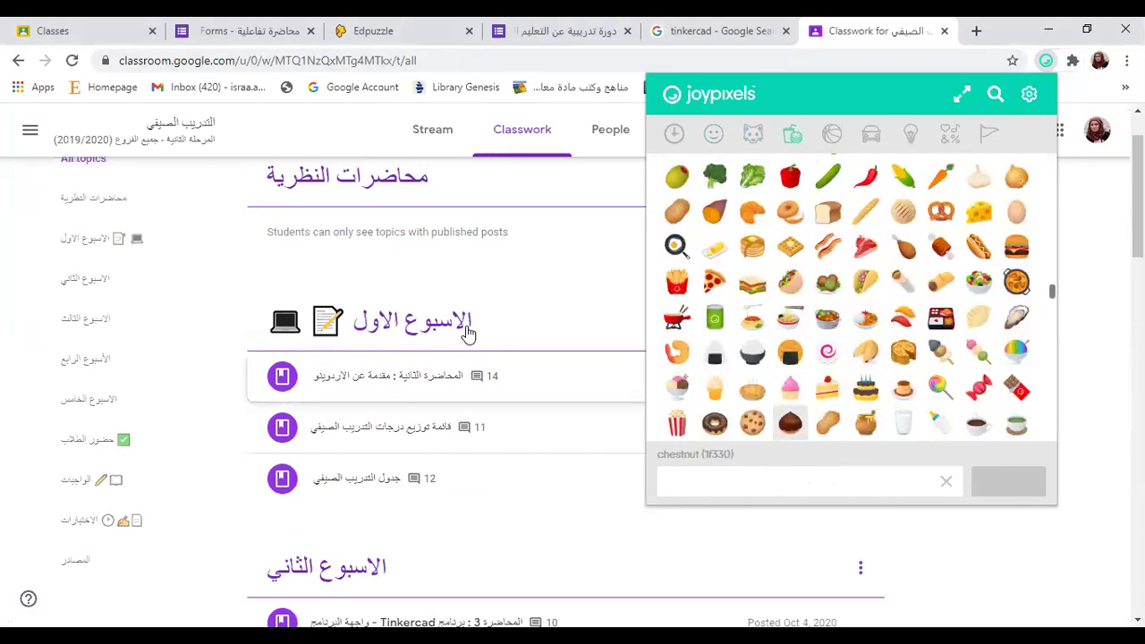
Open the topic "الاسبوع الاول" and view the available options for the topic and for its first material.
click(567, 310)
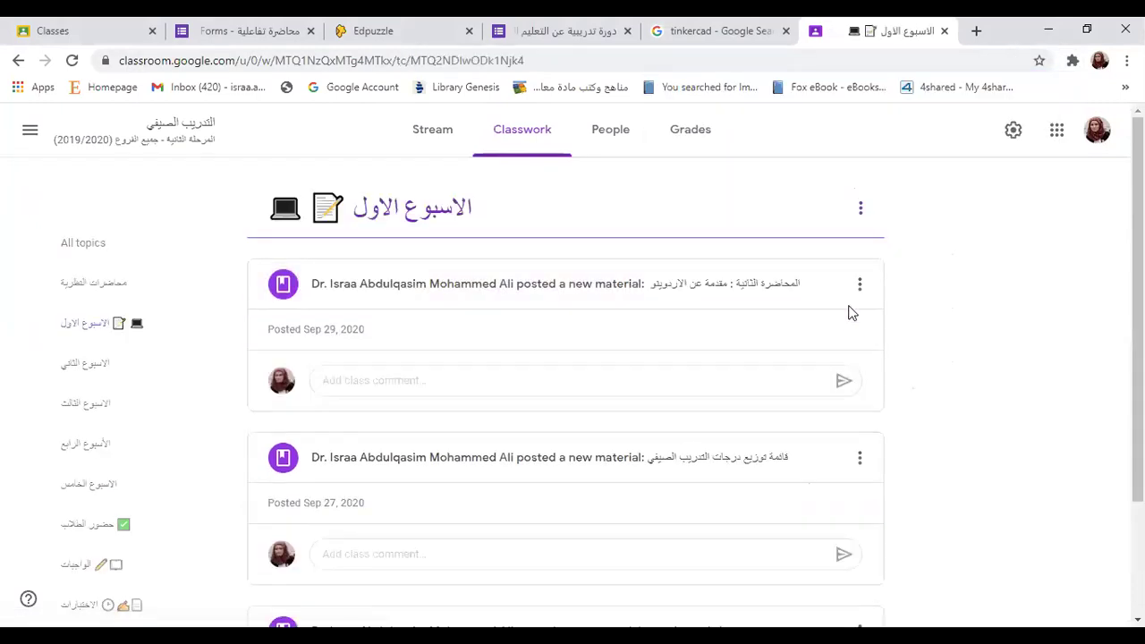
click(861, 207)
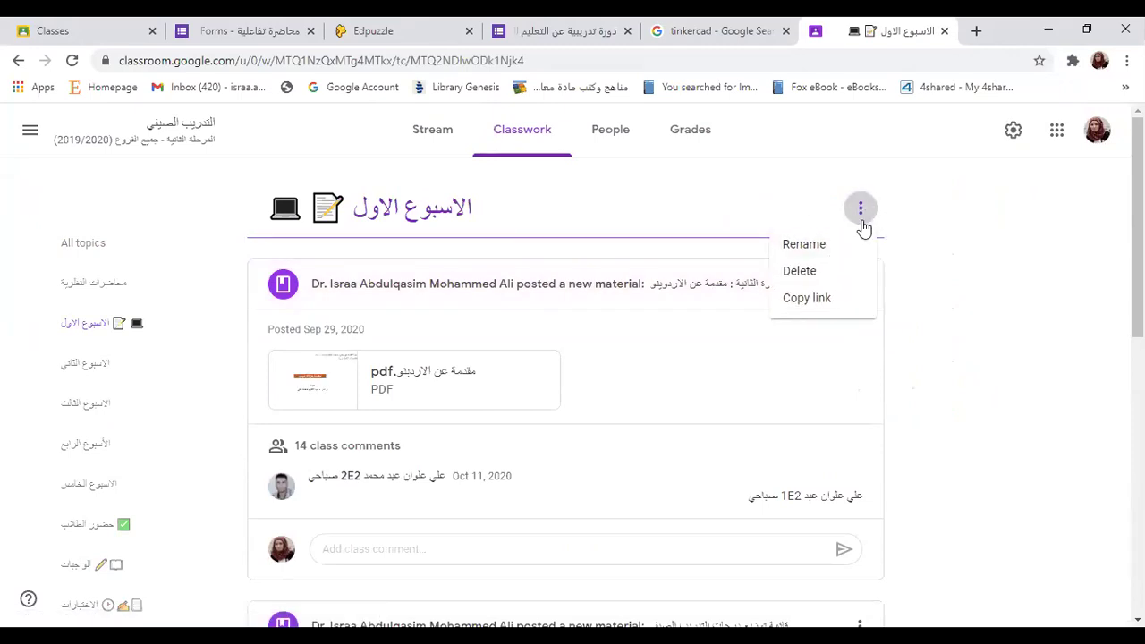
click(631, 280)
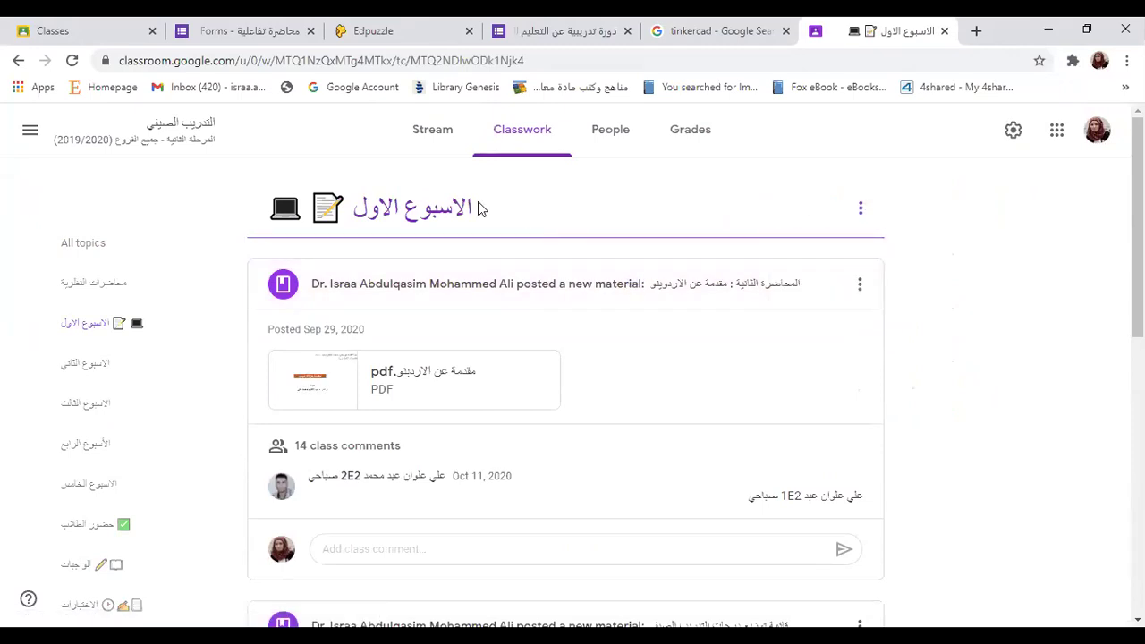
click(858, 285)
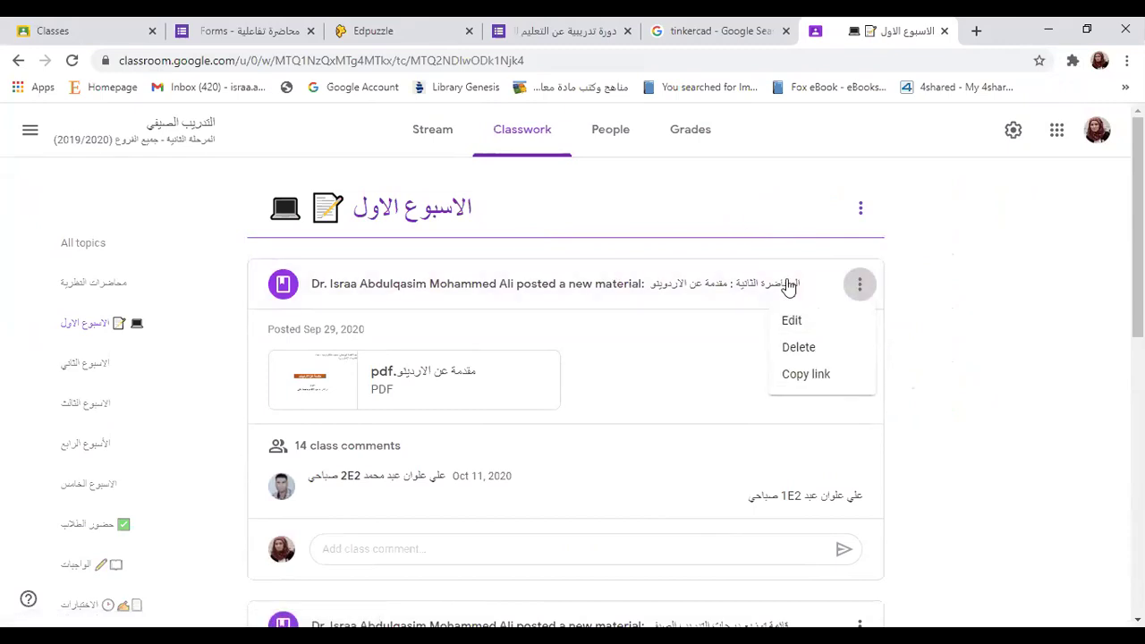
click(996, 267)
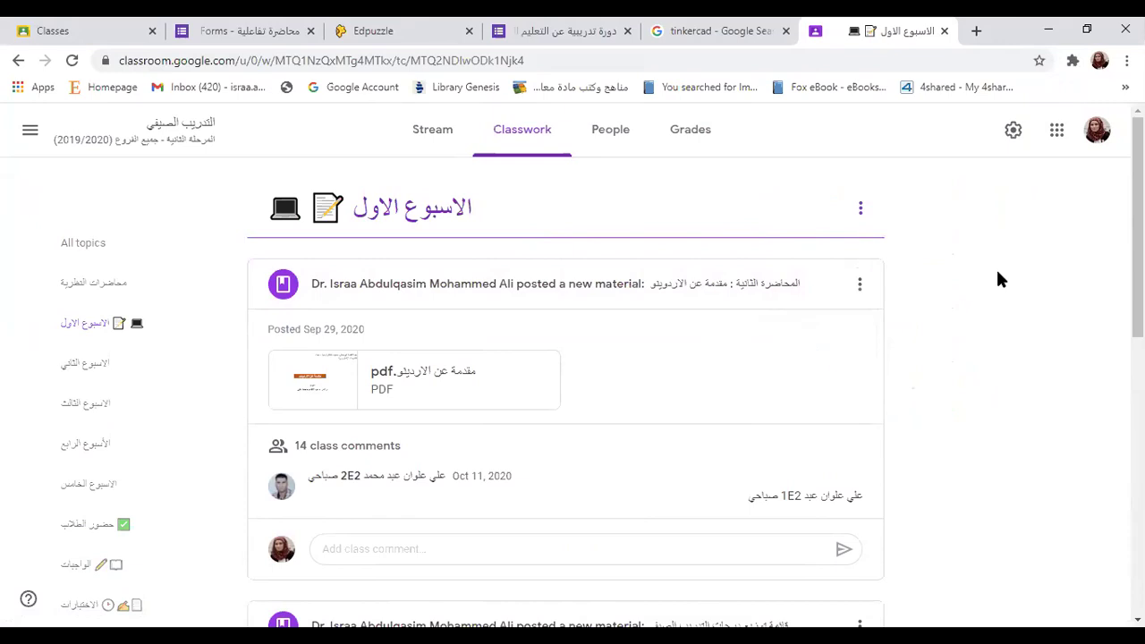
View the rename form of the topic "الاسبوع الاول" together with the JoyPixels emoji keyboard, and dismiss both without renaming.
click(861, 209)
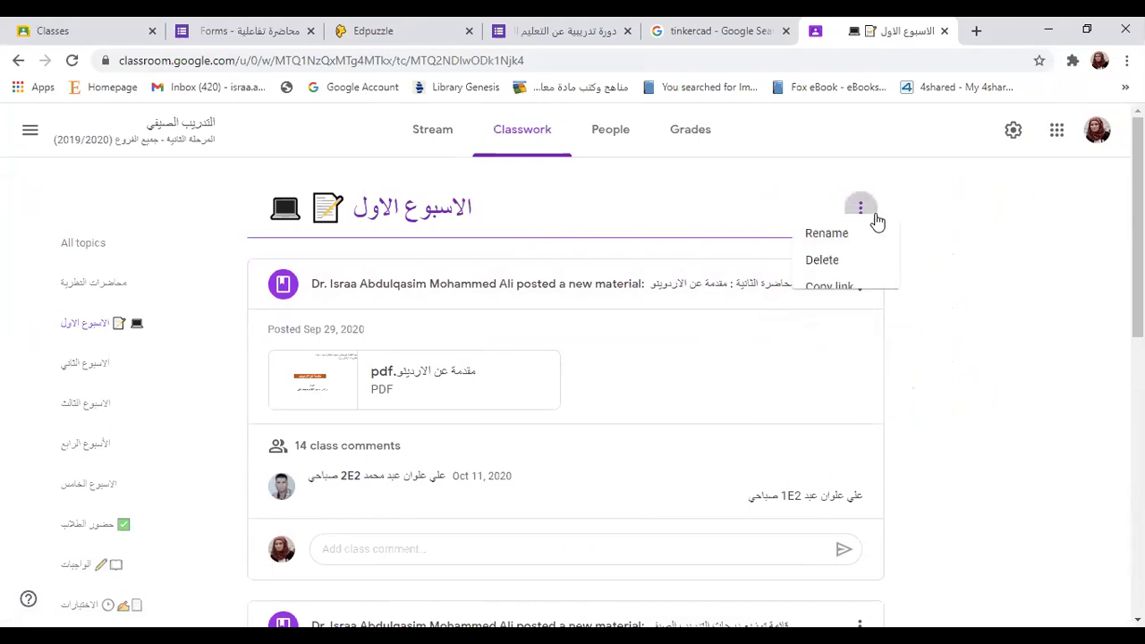
click(817, 240)
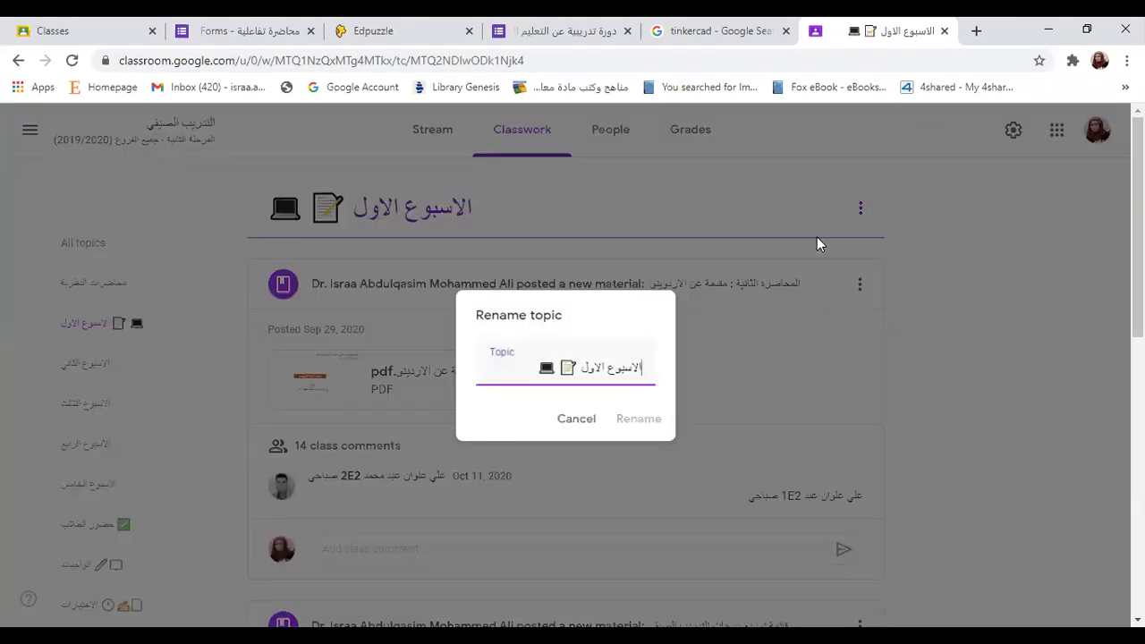
click(1073, 62)
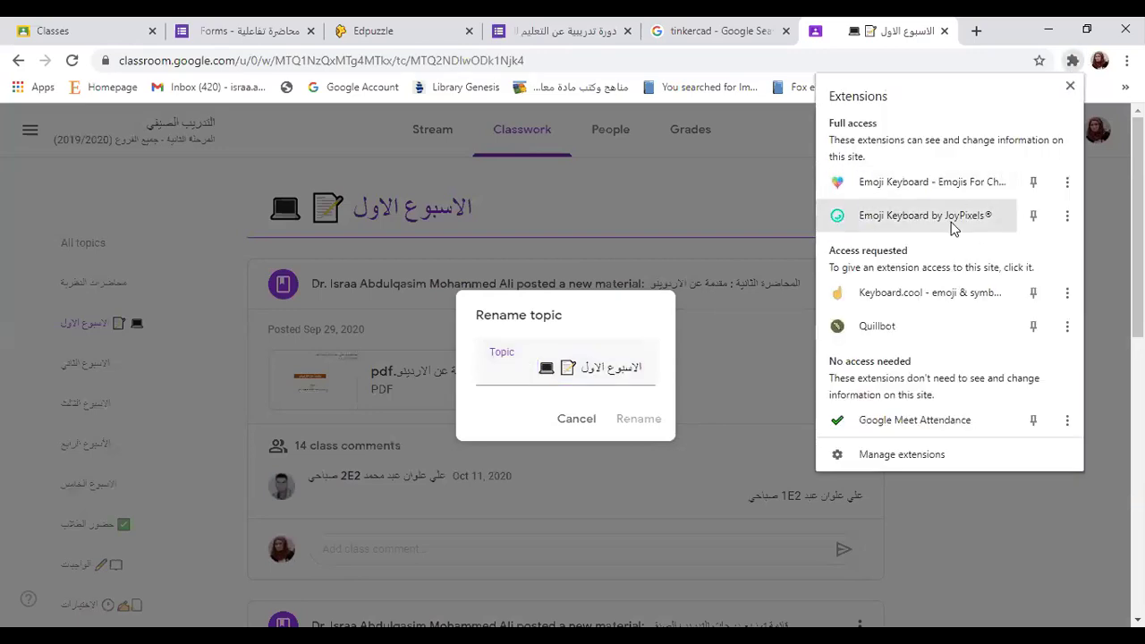
click(951, 217)
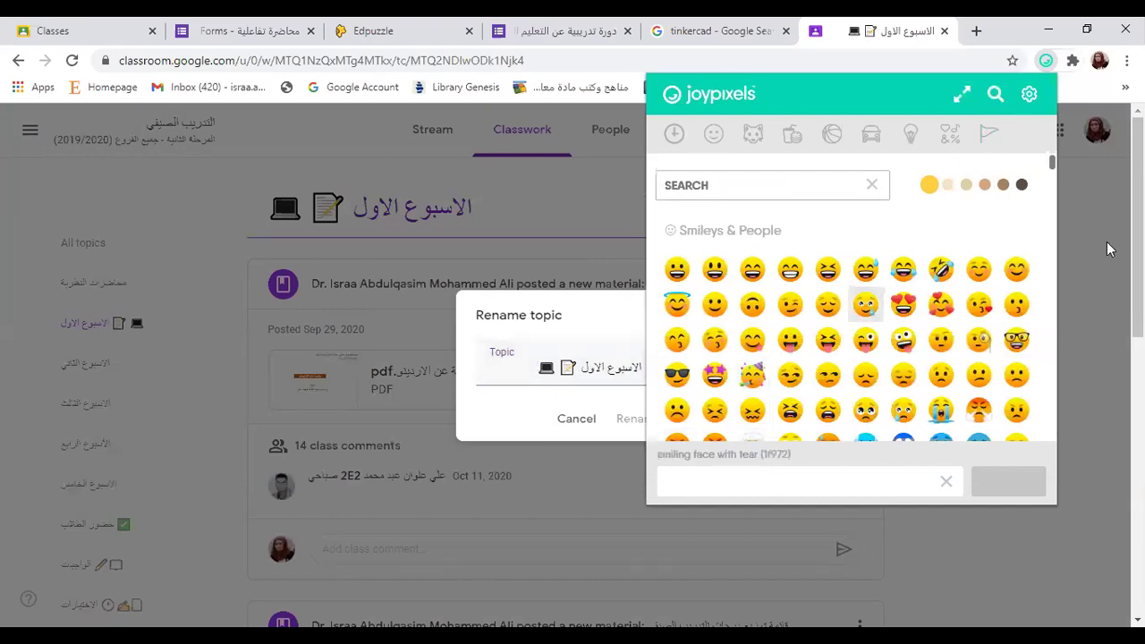
click(1074, 71)
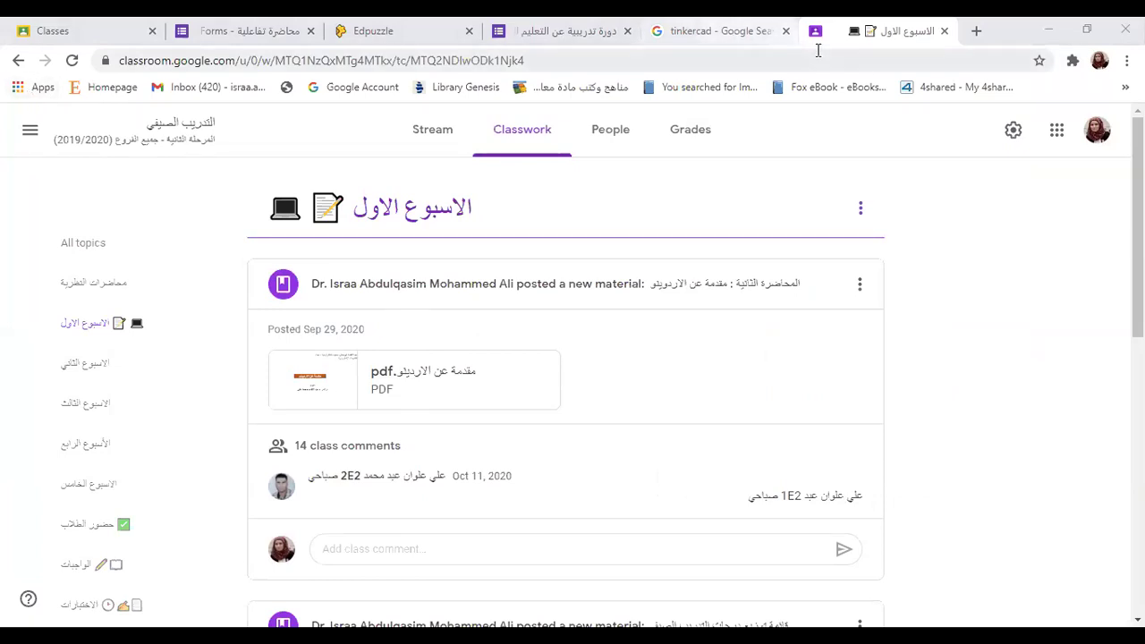
Open the Chrome Web Store from Chrome's apps page in a new browser tab, leaving the store search empty.
click(978, 32)
text(ل)
key(BackSpace)
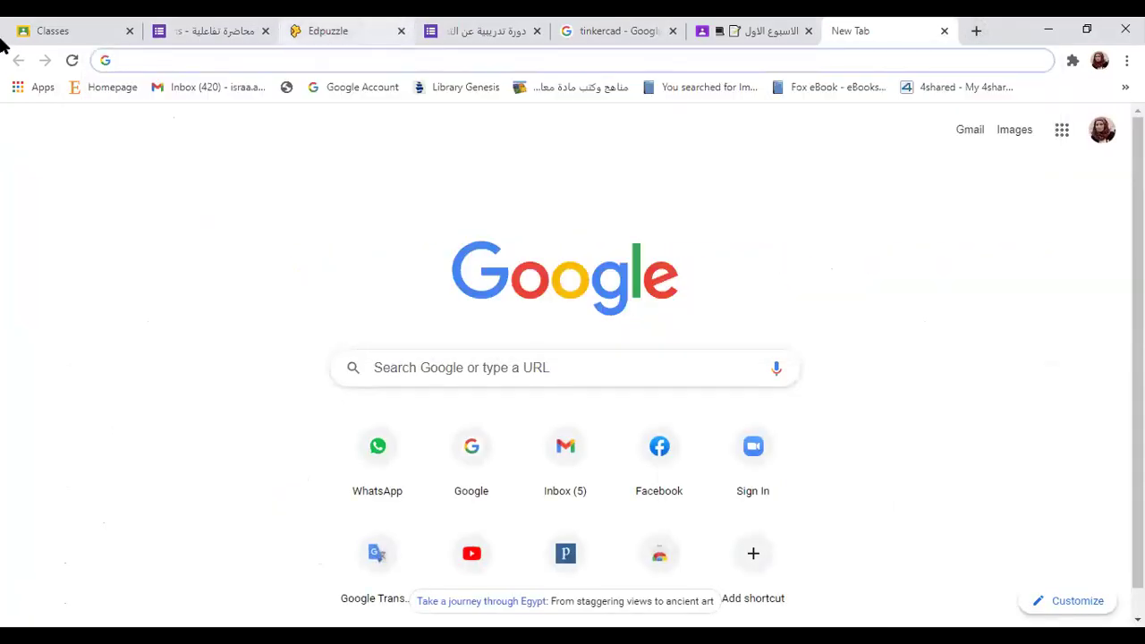
click(40, 86)
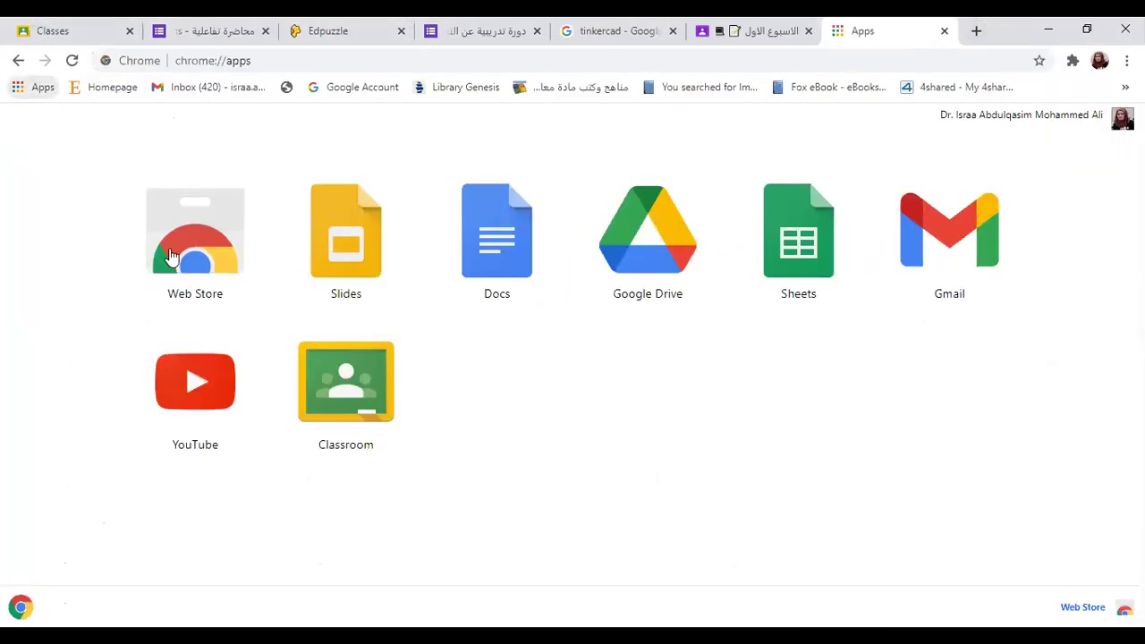
click(198, 257)
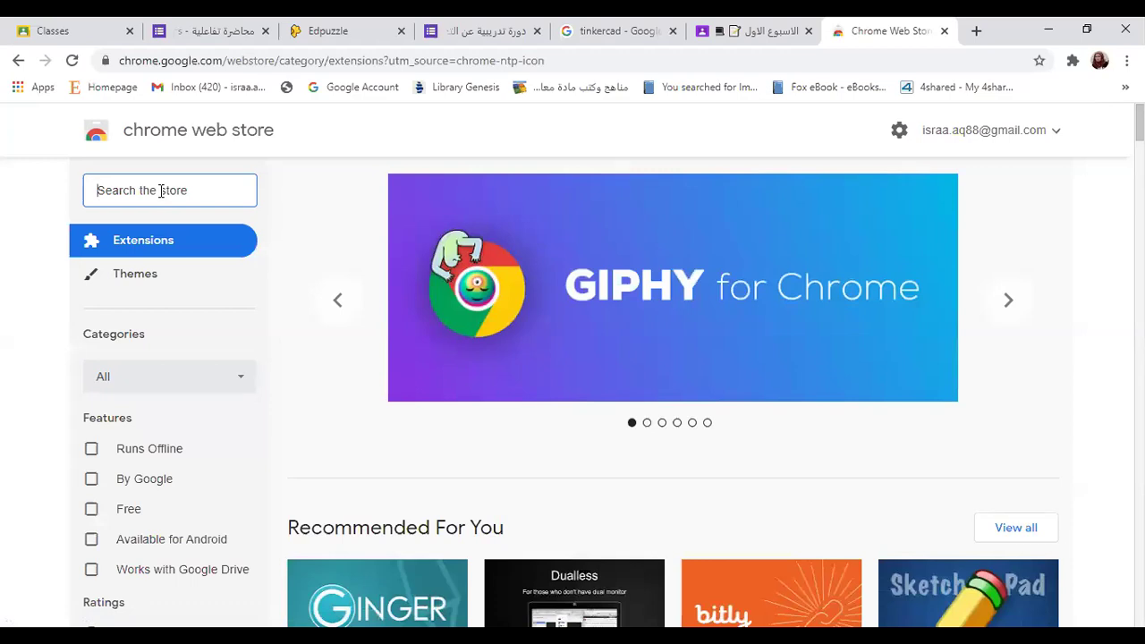
text(ال)
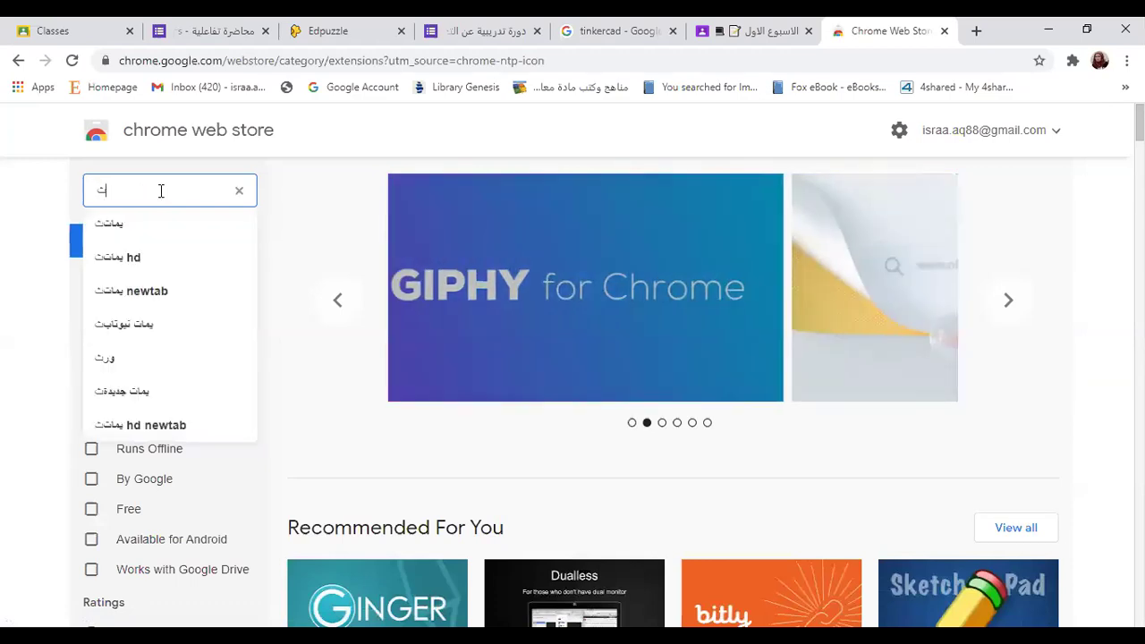
key(BackSpace)
key(BackSpace)
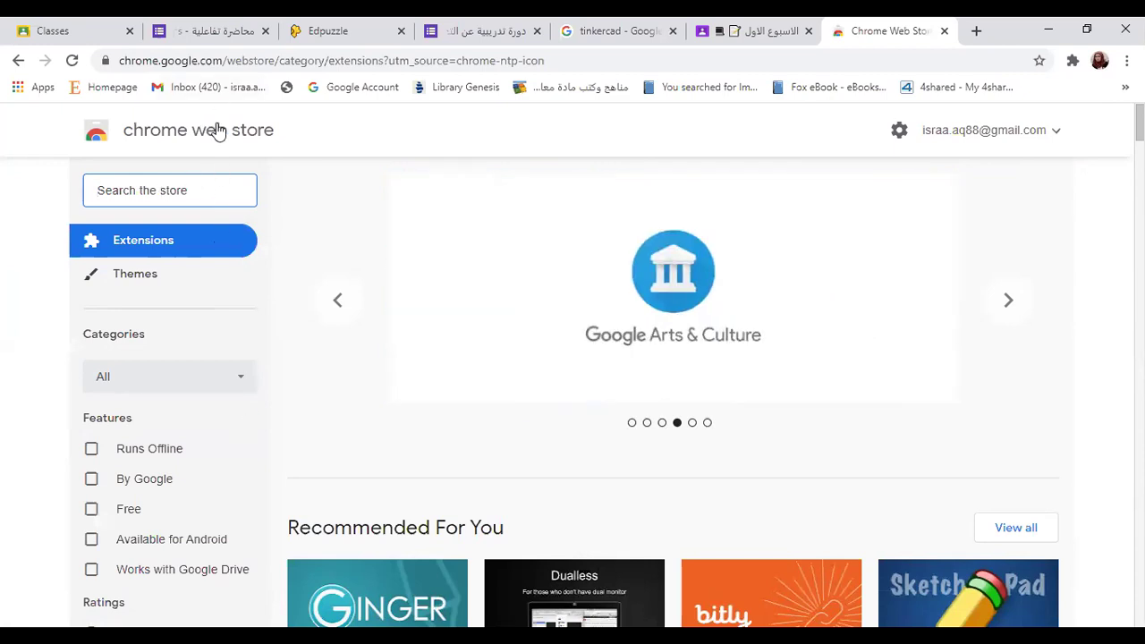
Return to the class in Google Classroom, show its full Classwork page and start creating a new question.
click(765, 28)
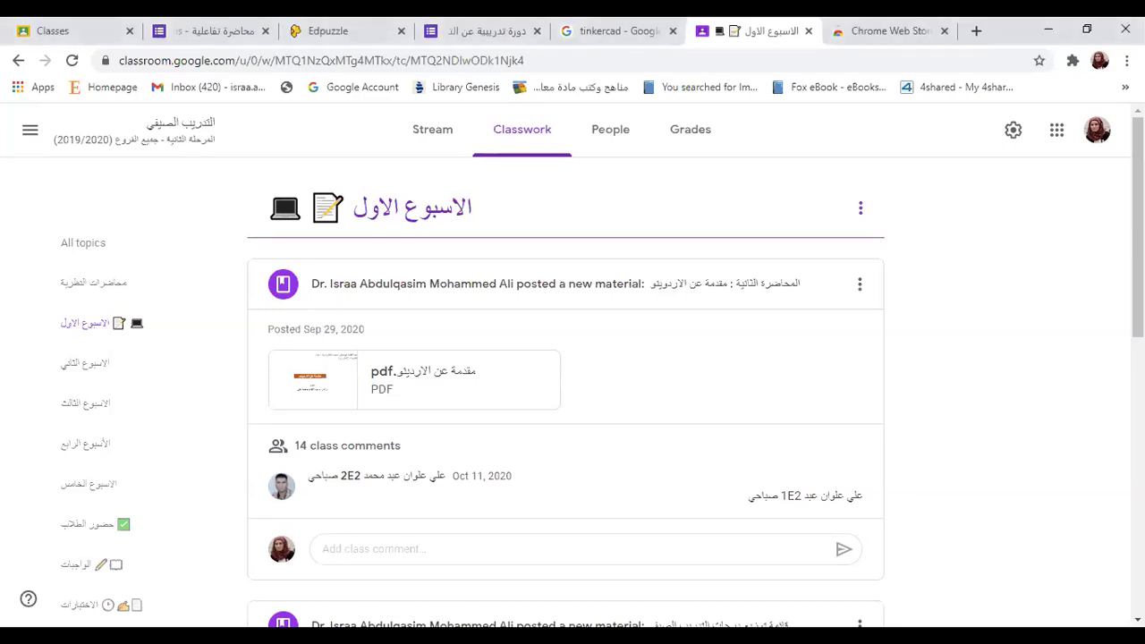
click(502, 158)
click(297, 200)
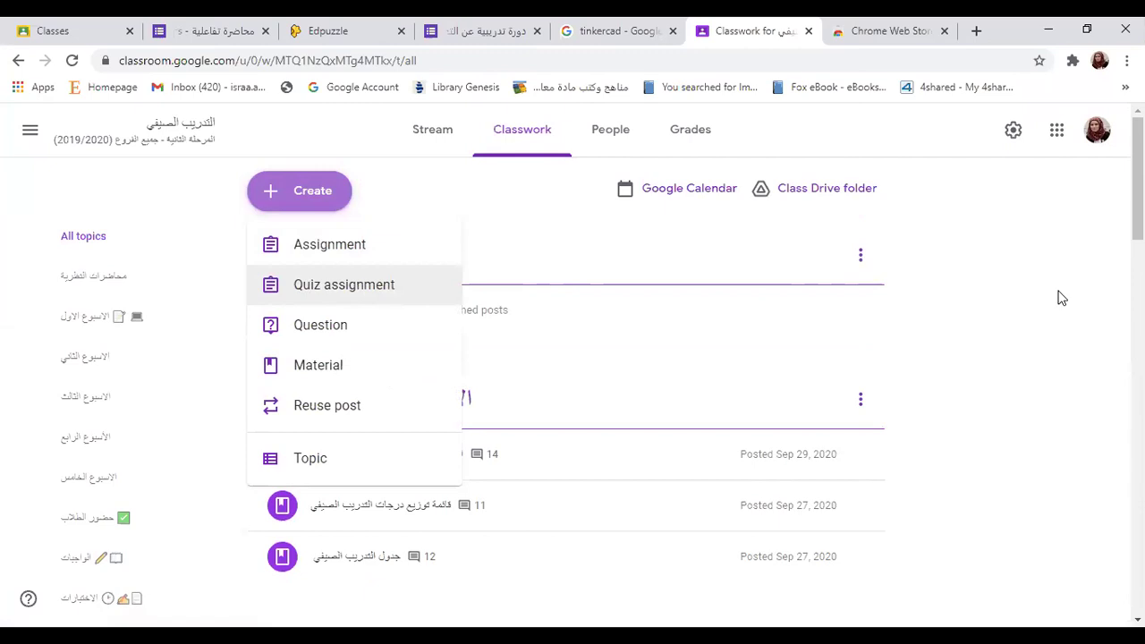
click(323, 326)
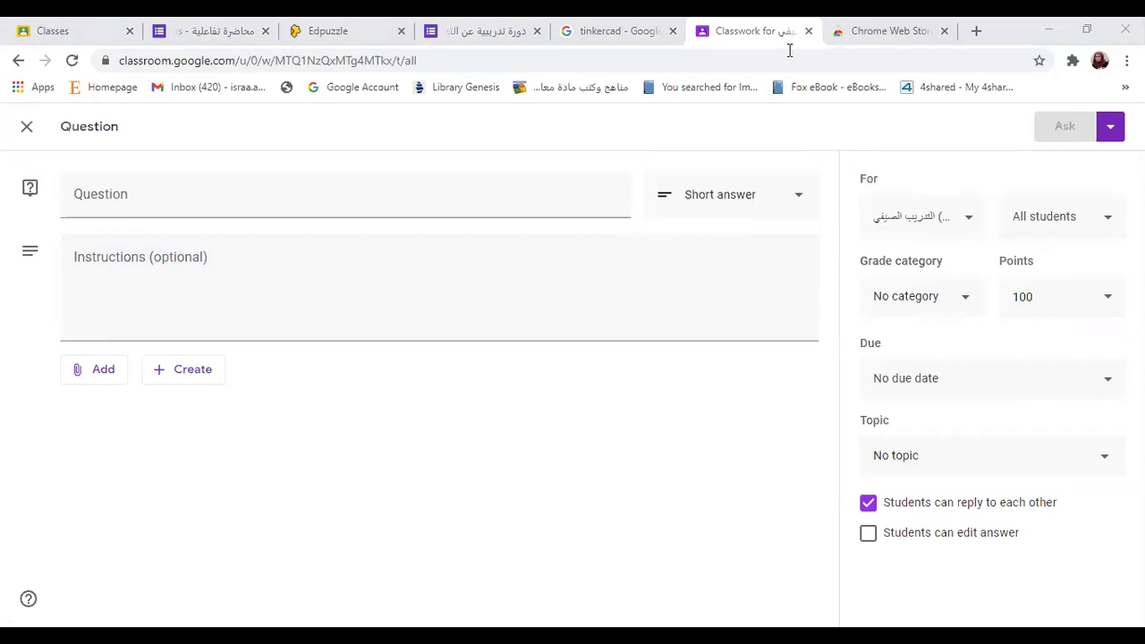
Switch to the PowerPoint lecture and examine the online attendance question example on slide 29 up close.
key(alt+Tab)
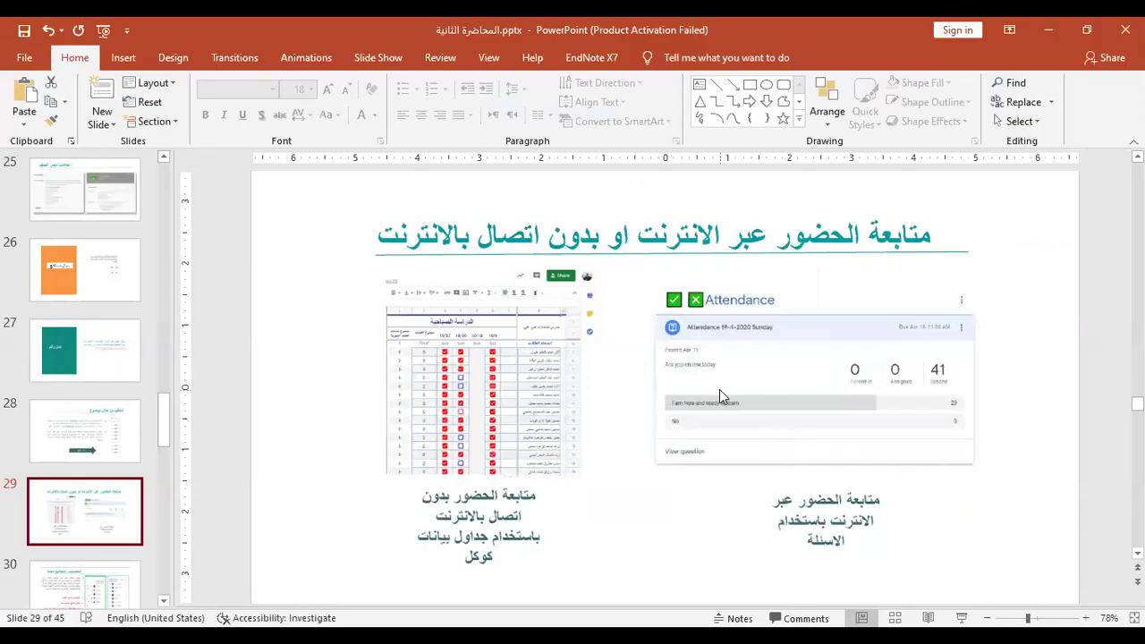
ctrl+scroll(719, 394, up, 5)
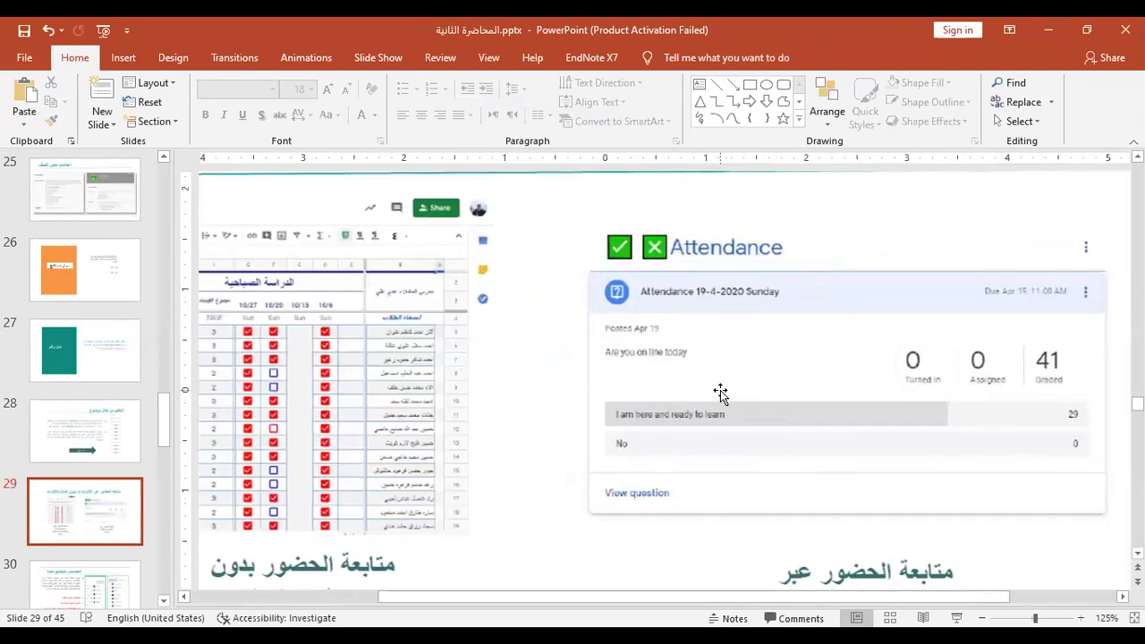
scroll(721, 394, right, 1)
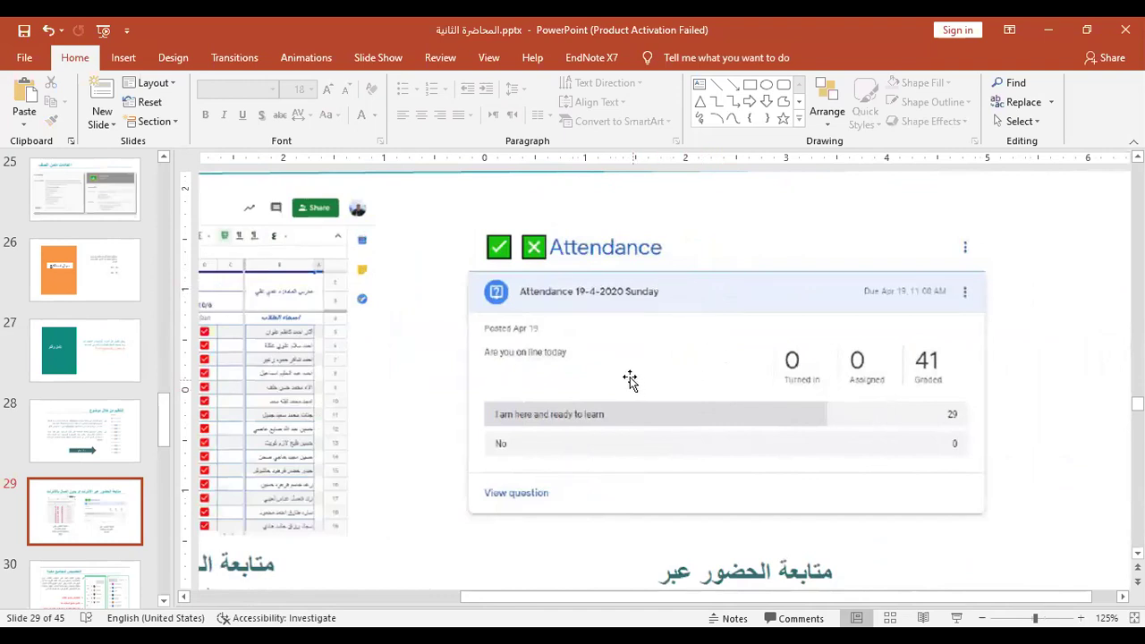
ctrl+scroll(522, 371, up, 1)
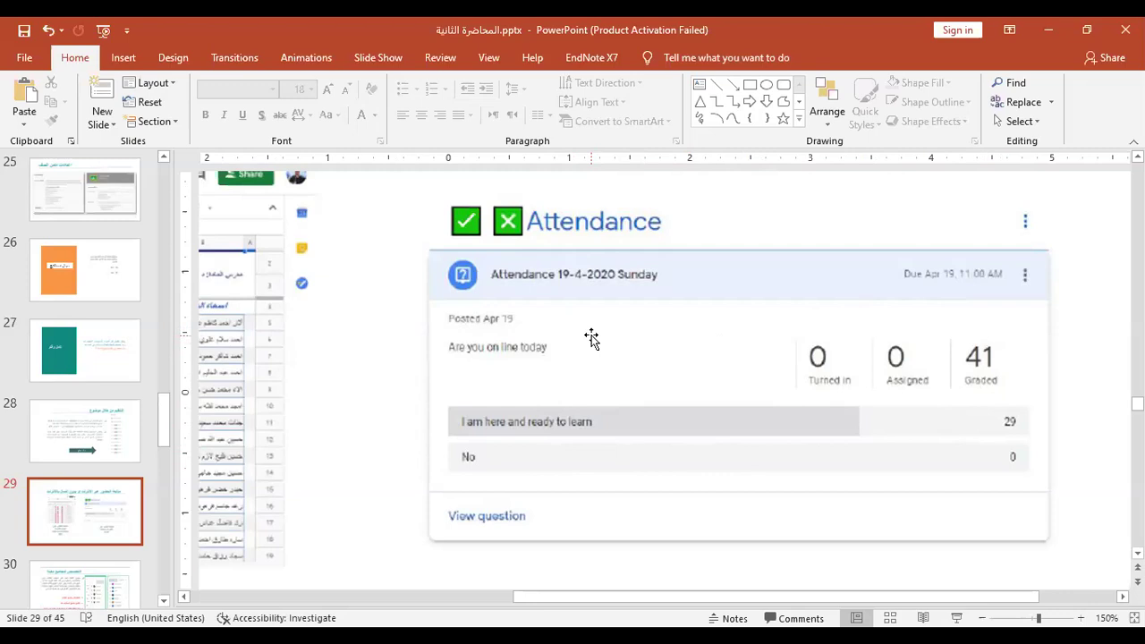
scroll(593, 342, down, 2)
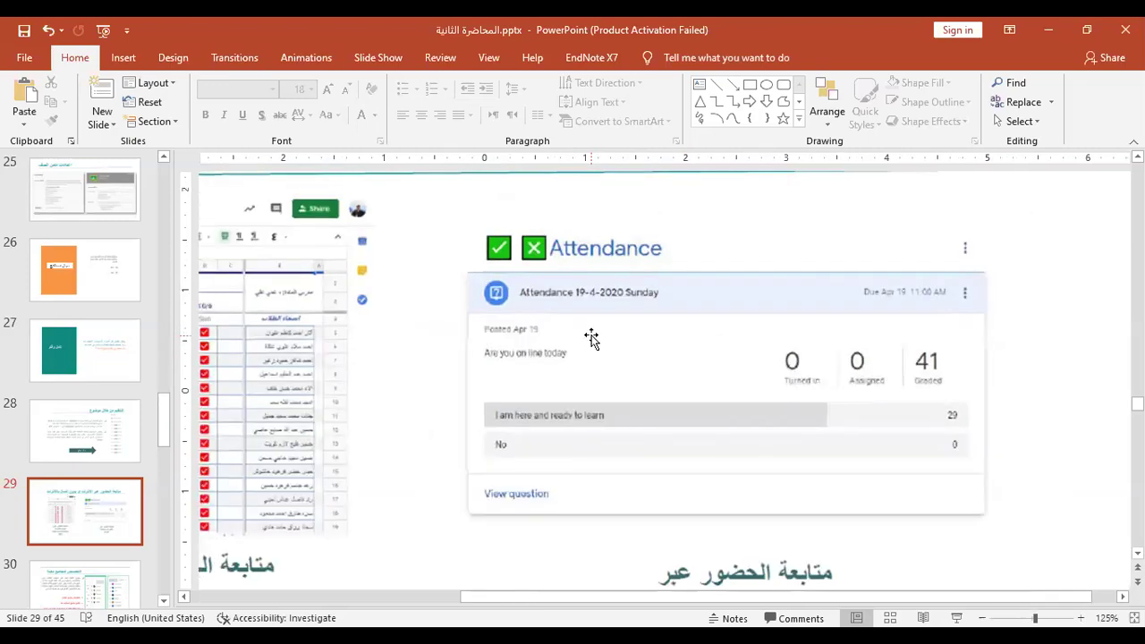
Examine the offline attendance example on slide 29, the Google Sheets checkbox table, up close and compare it with the online question example.
scroll(735, 470, down, 1)
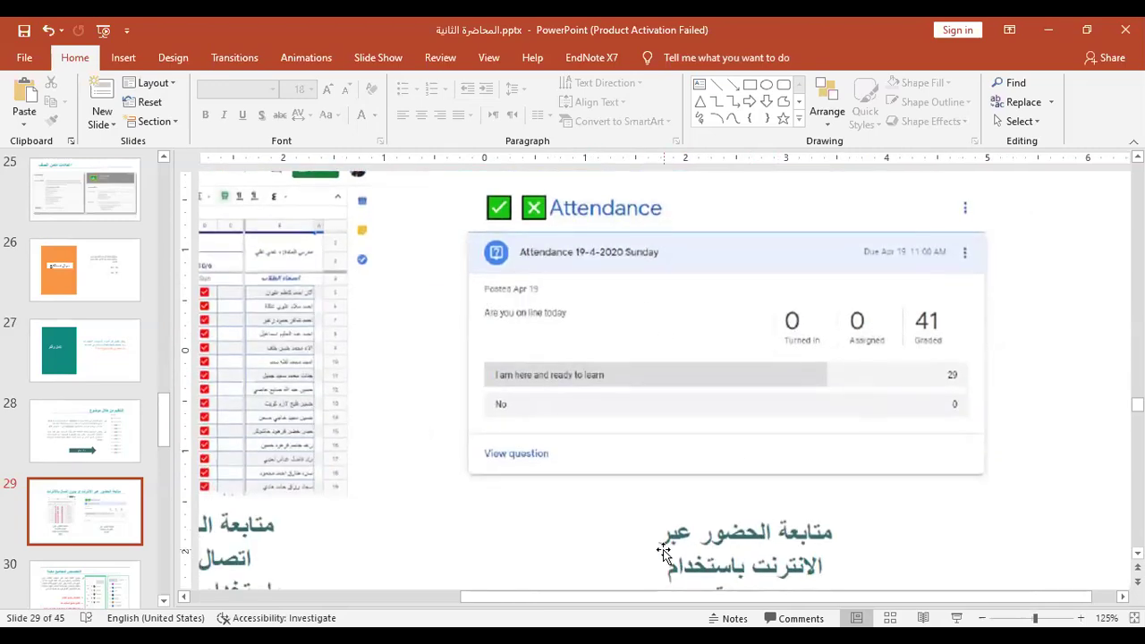
scroll(545, 396, left, 1)
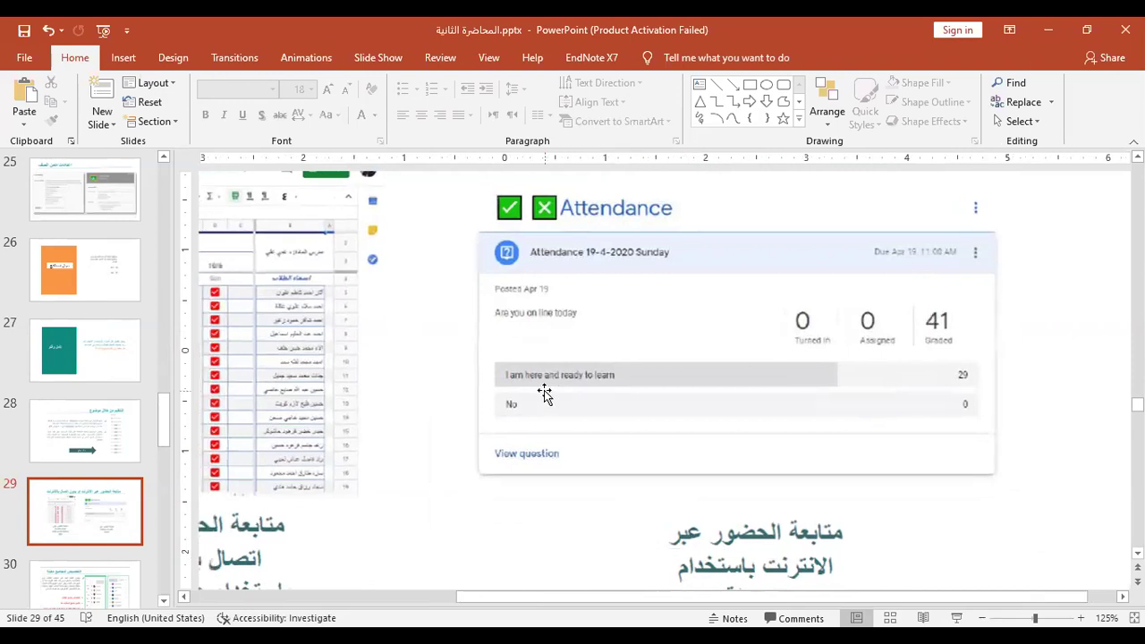
scroll(545, 395, left, 10)
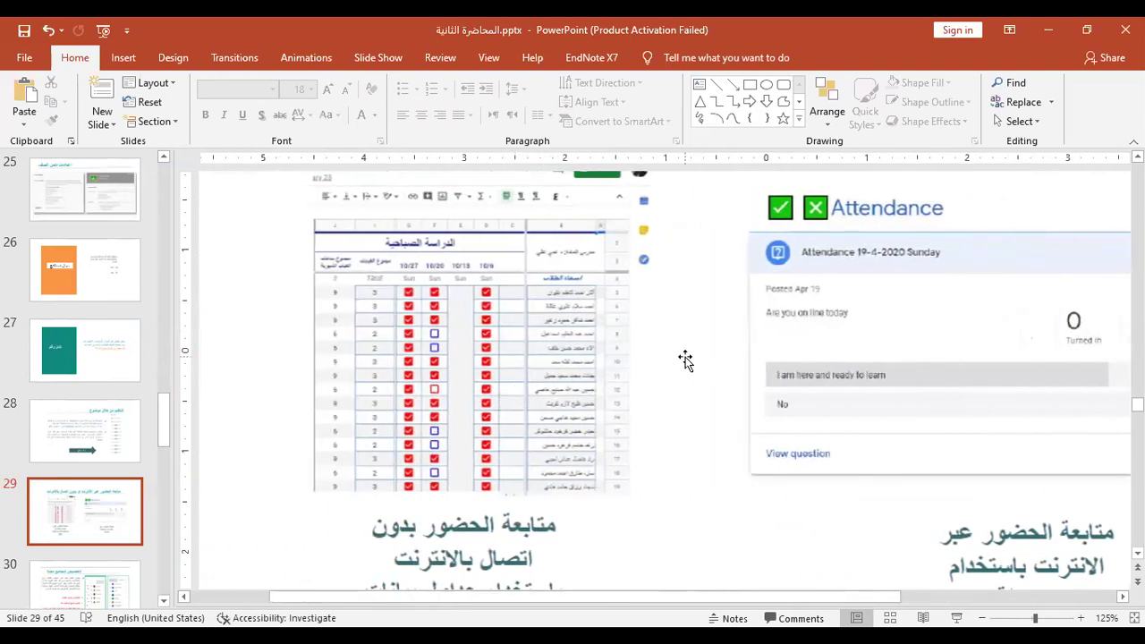
scroll(685, 358, down, 3)
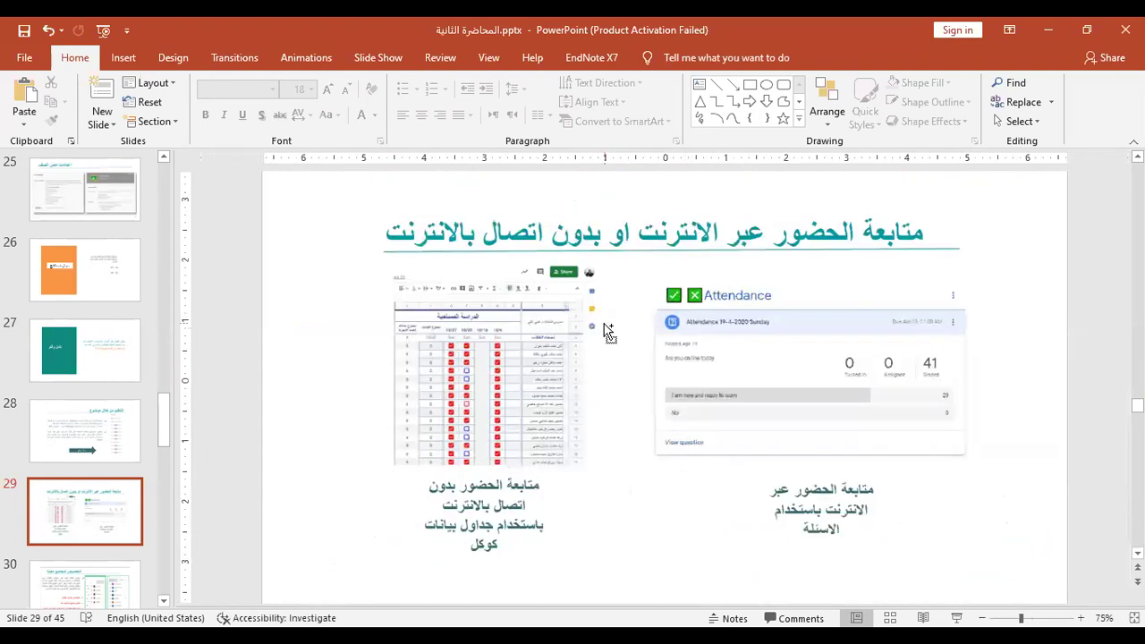
ctrl+scroll(604, 332, up, 3)
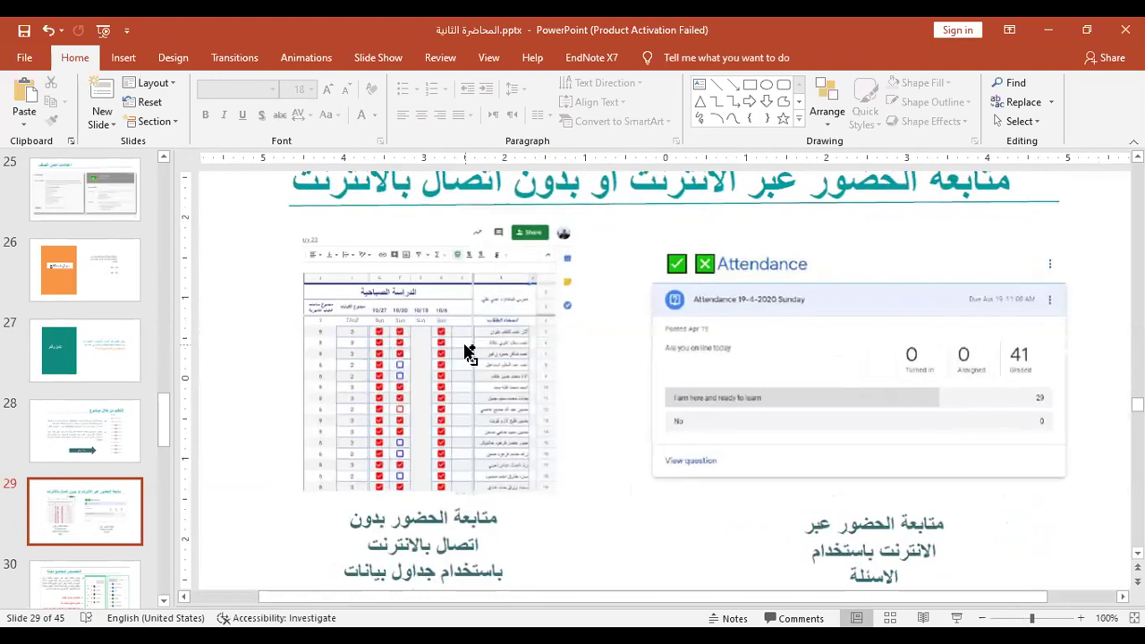
ctrl+scroll(465, 347, up, 2)
ctrl+scroll(466, 347, up, 2)
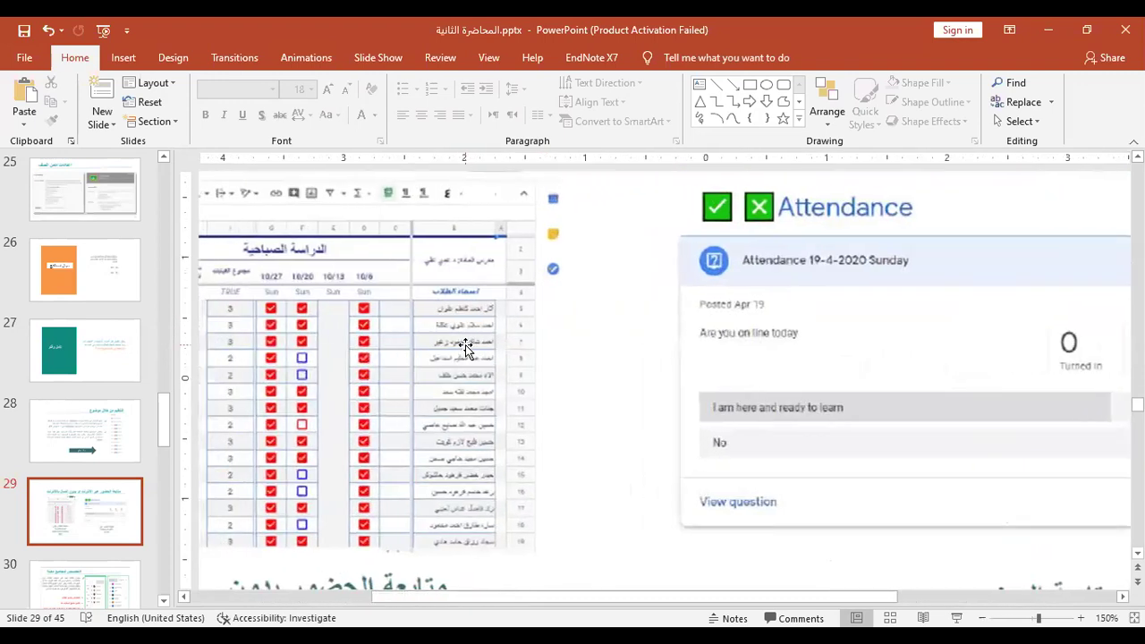
scroll(539, 304, left, 1)
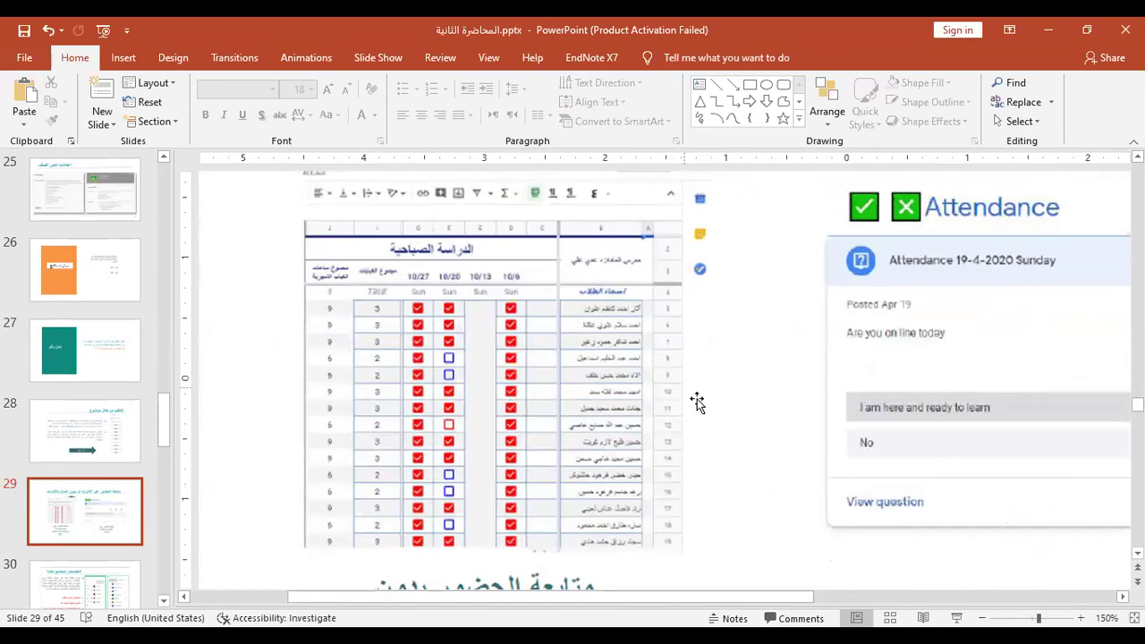
scroll(697, 401, down, 2)
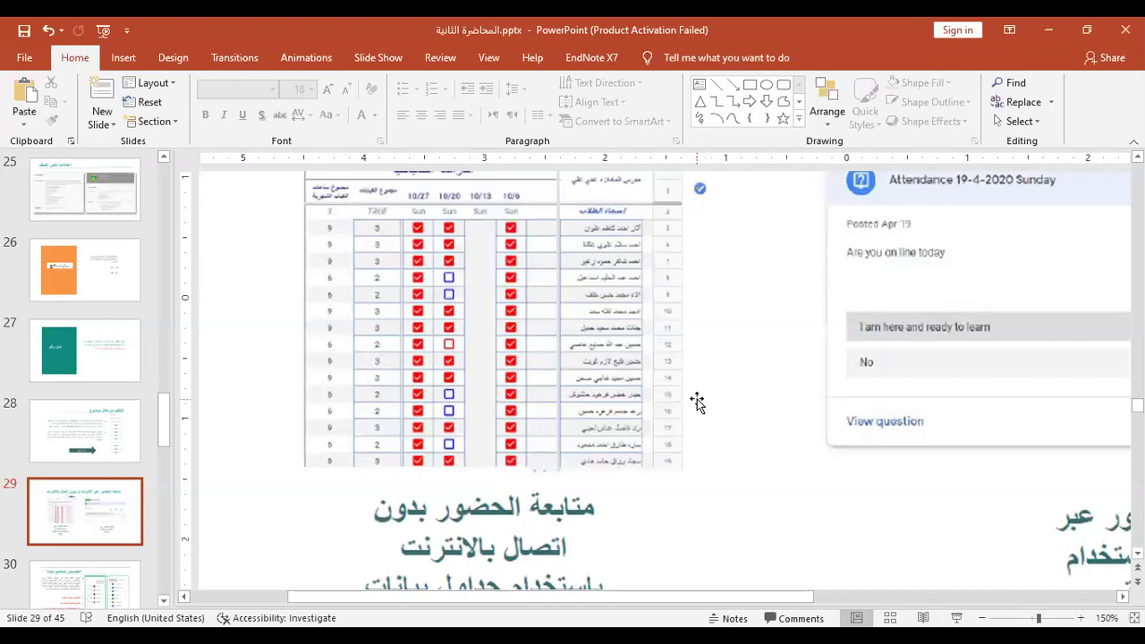
scroll(697, 402, up, 3)
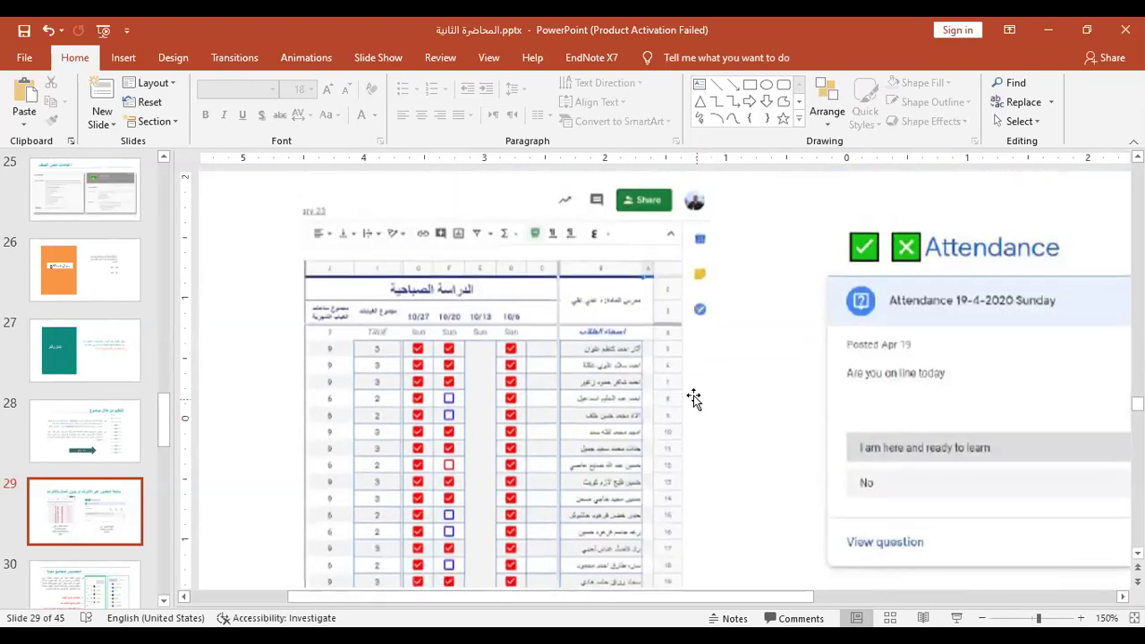
scroll(677, 403, down, 3)
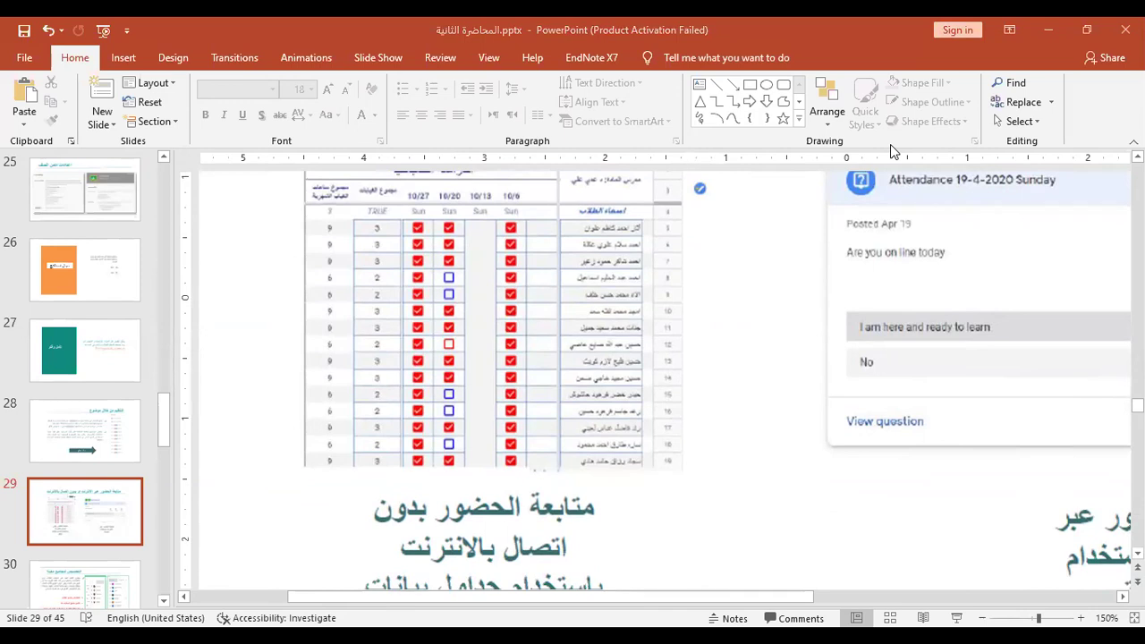
Switch to Chrome and view the responses of the second-day training course form in Google Forms and the tinkercad search results.
key(alt+Tab)
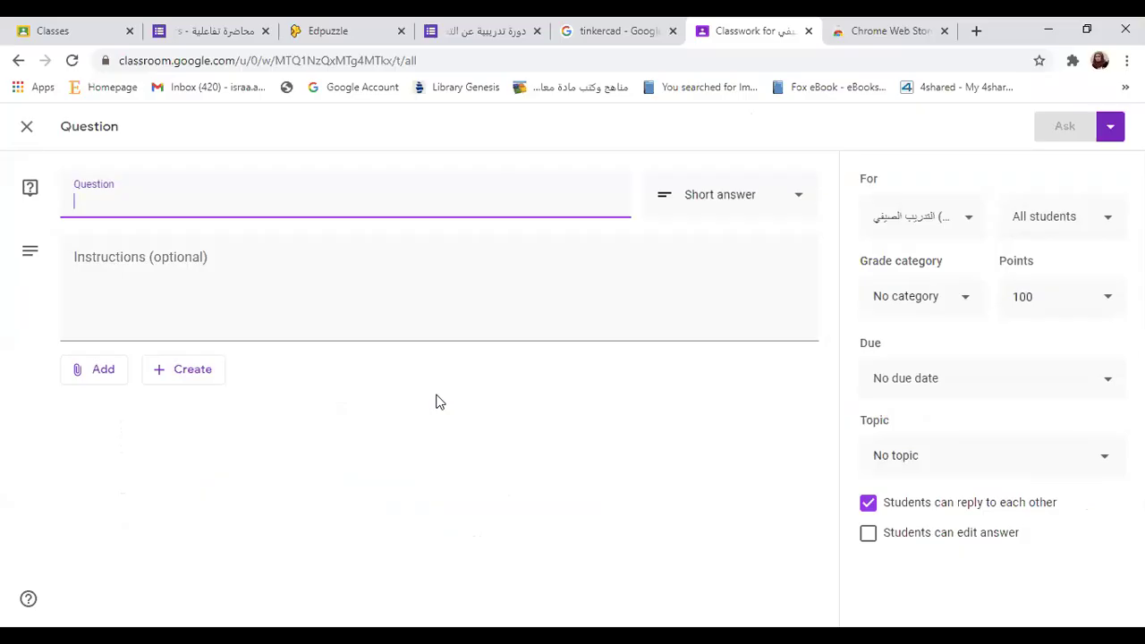
click(476, 33)
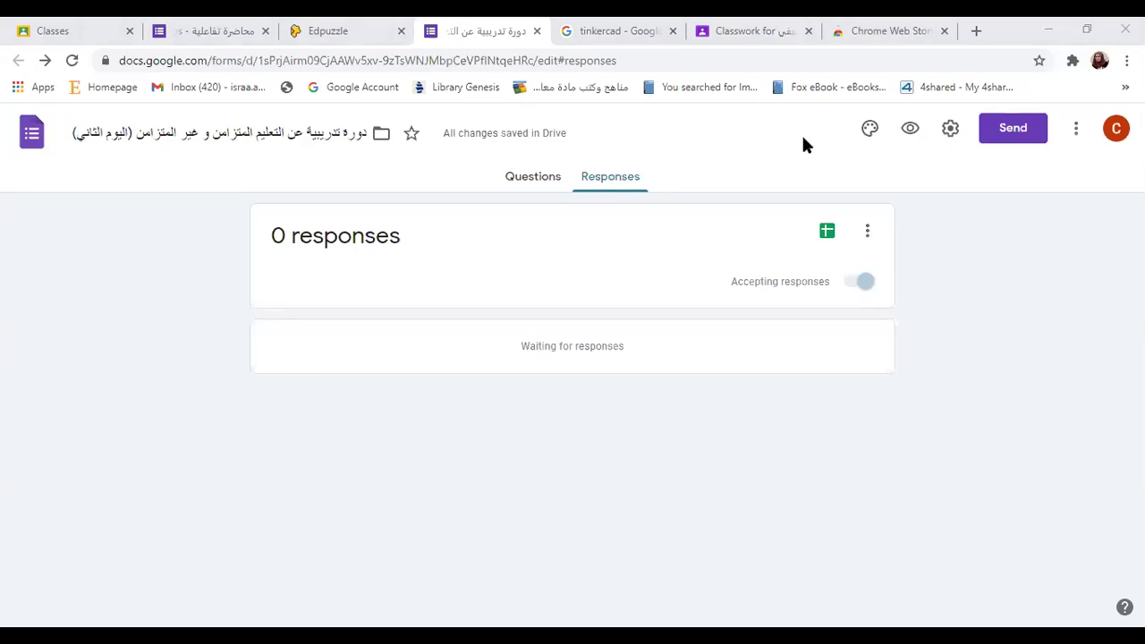
click(755, 24)
click(618, 28)
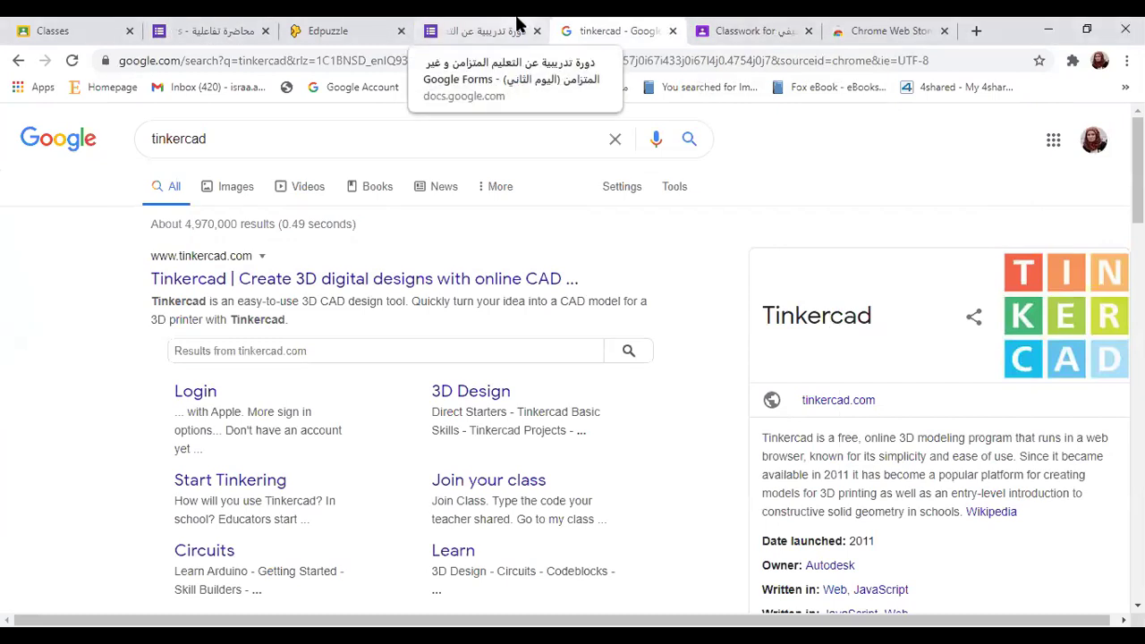
Return to the empty question in Google Classroom, close it without asking and browse the weekly topics on the Classwork page.
click(723, 31)
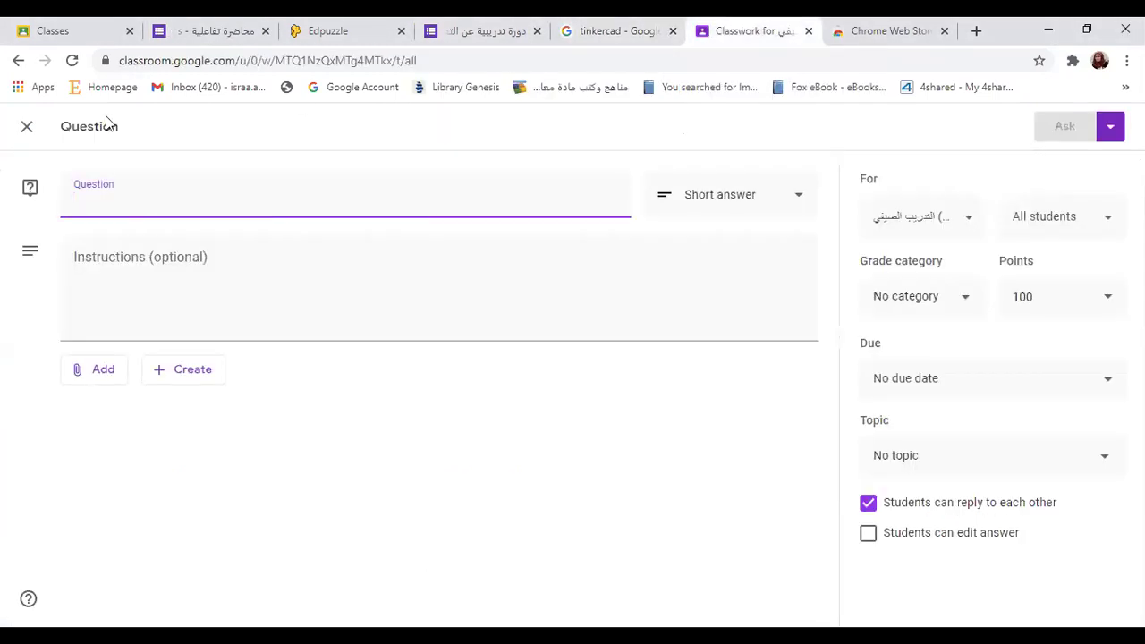
click(26, 130)
scroll(336, 404, down, 10)
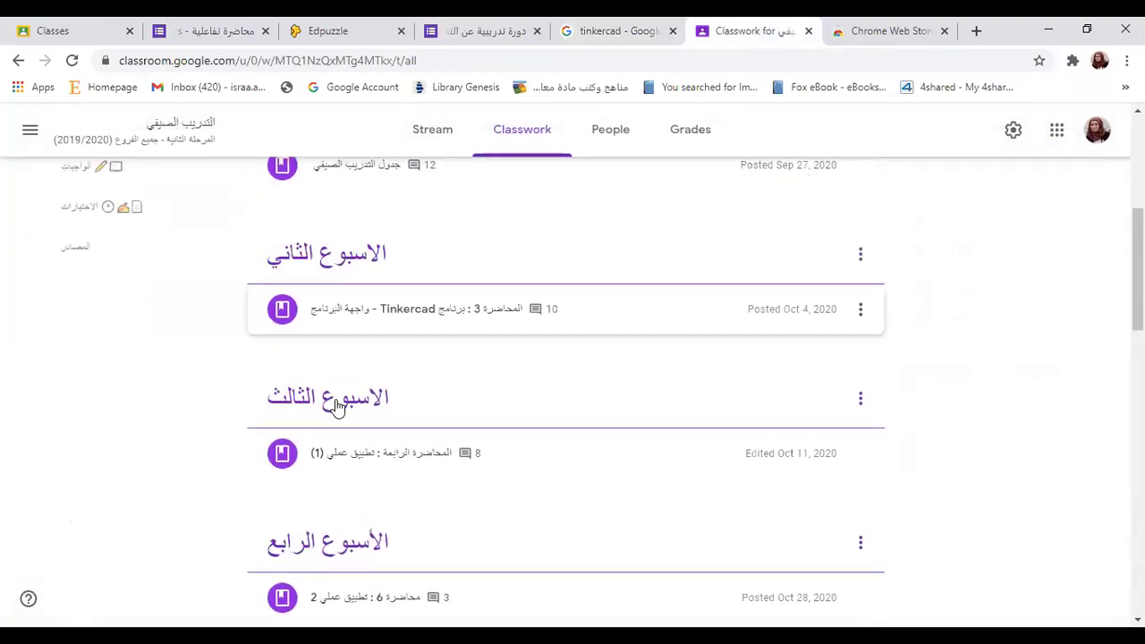
scroll(338, 408, down, 1)
click(368, 390)
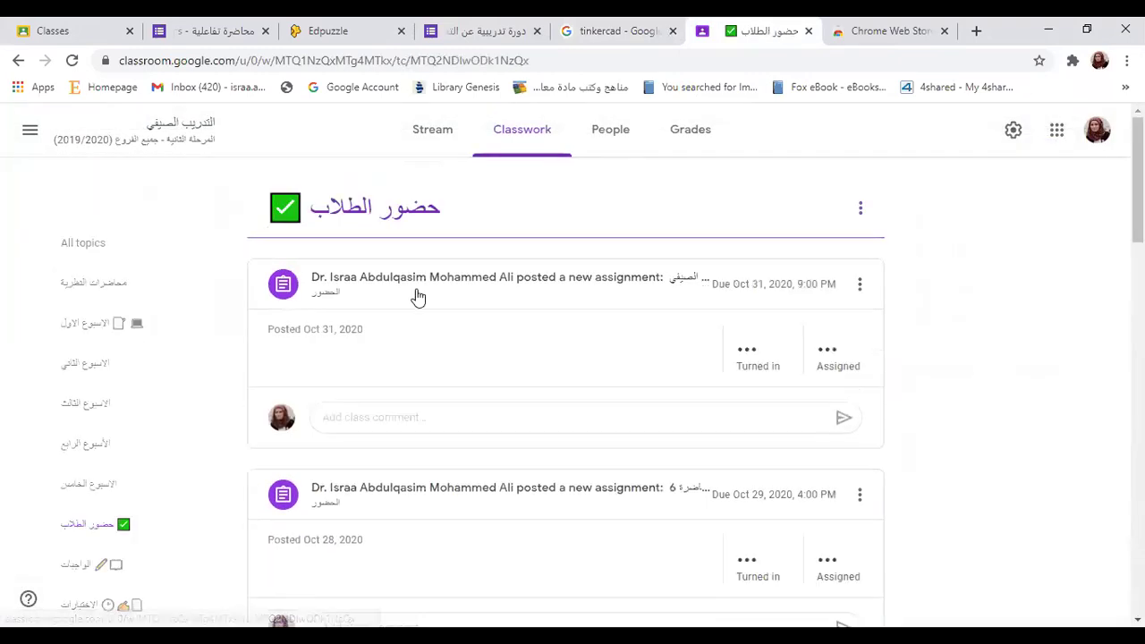
click(18, 60)
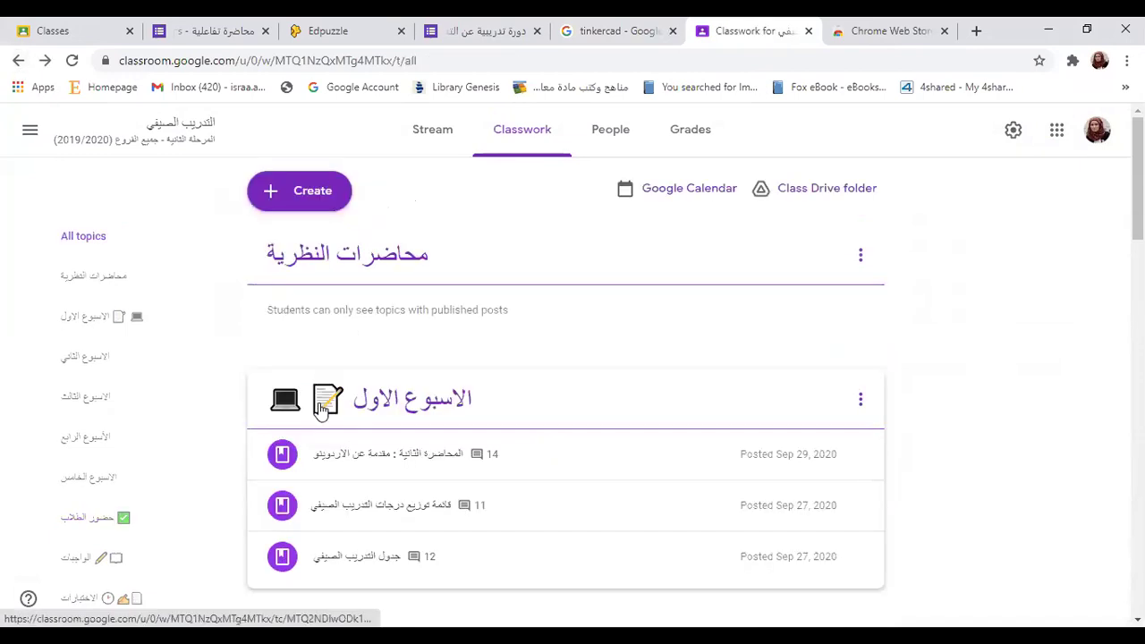
Open the Attendance (B) form attached to the lecture 7 assignment under the حضور الطلاب topic, and close the Chrome Web Store page.
scroll(380, 369, down, 2)
scroll(380, 370, down, 8)
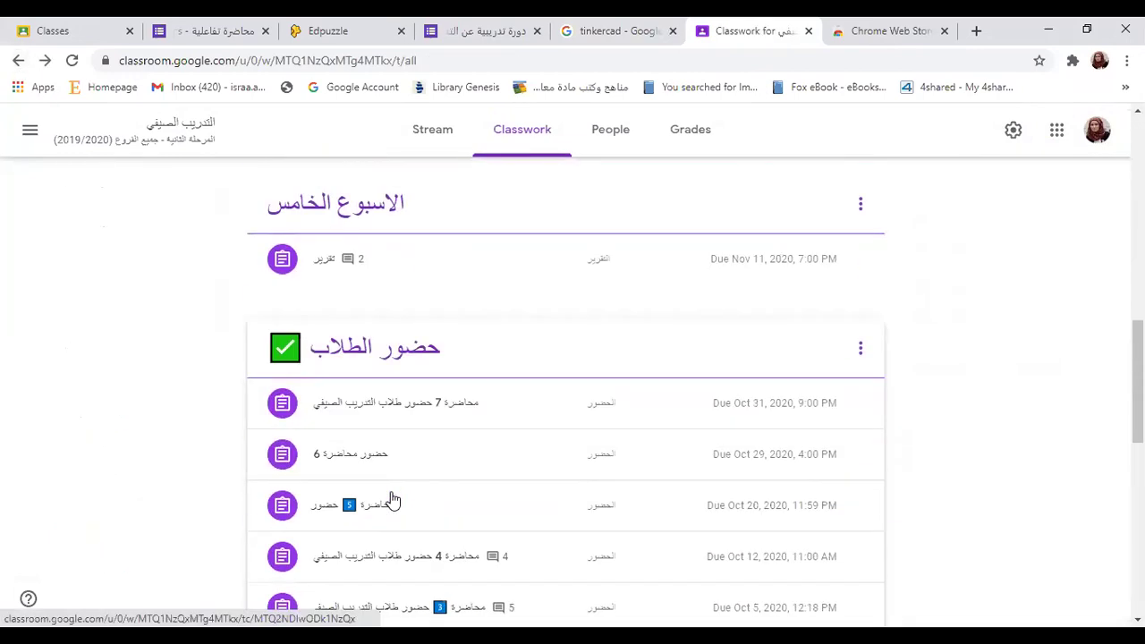
click(388, 390)
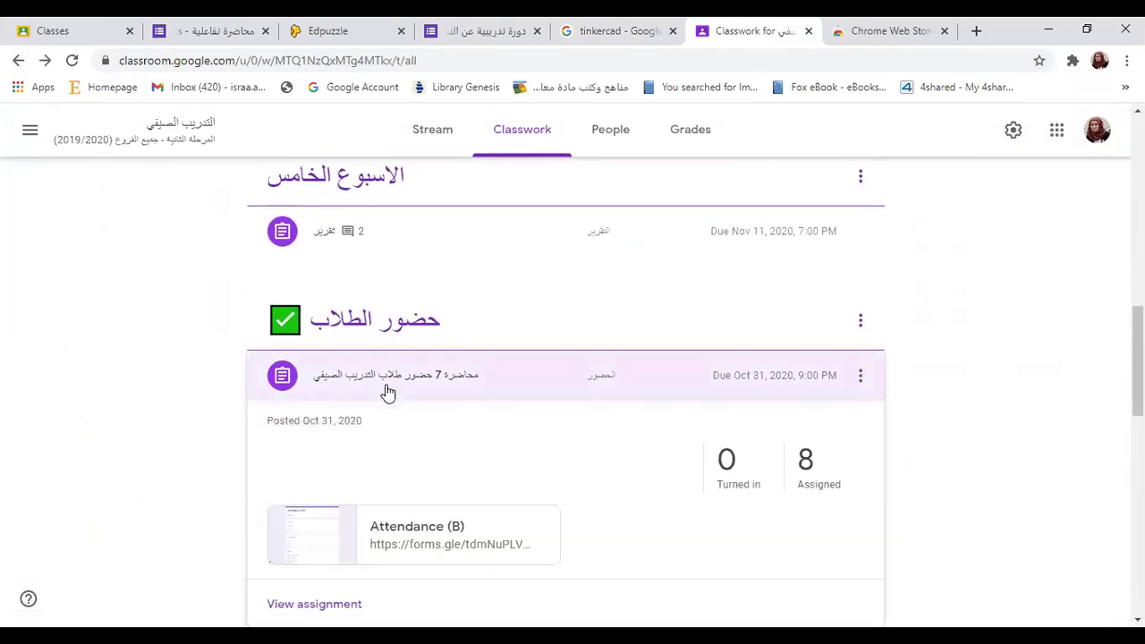
scroll(371, 445, down, 3)
click(409, 312)
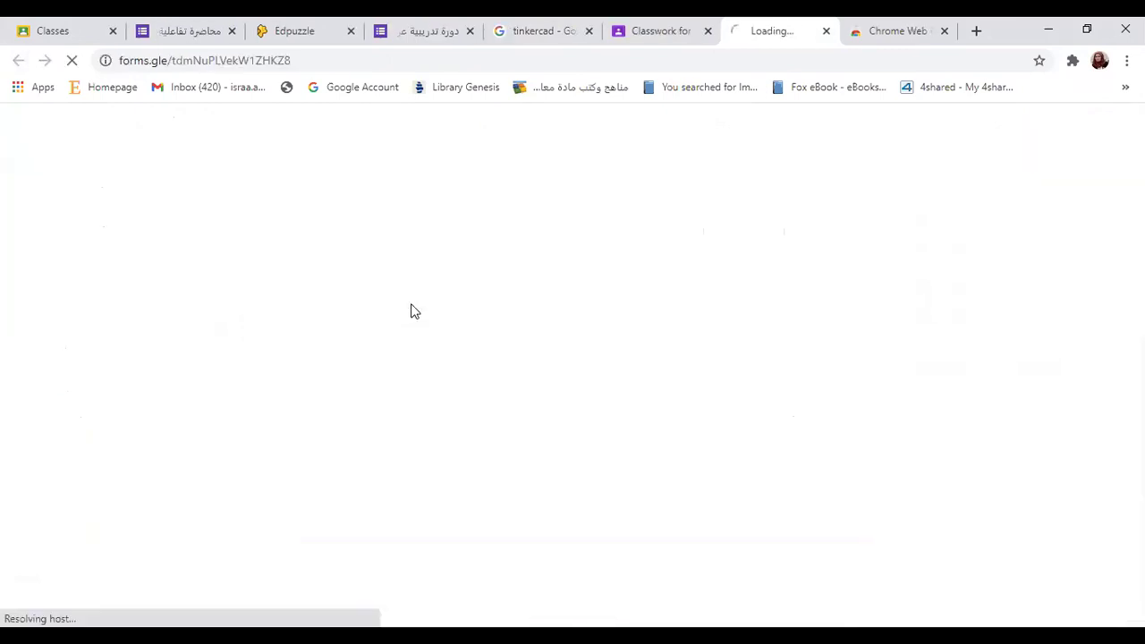
click(881, 30)
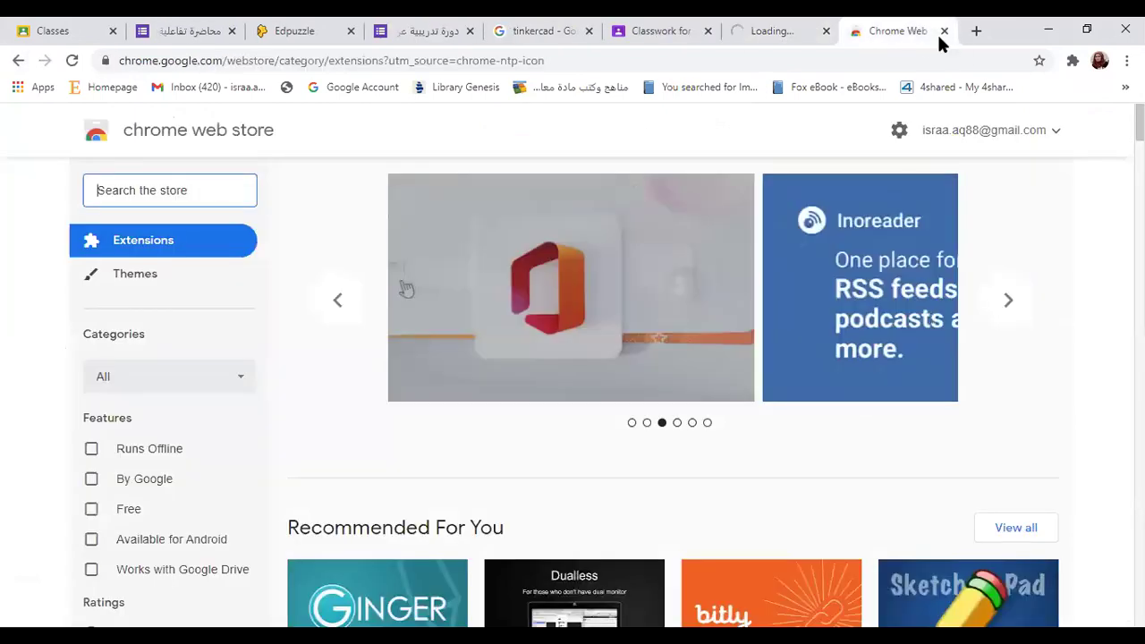
click(944, 31)
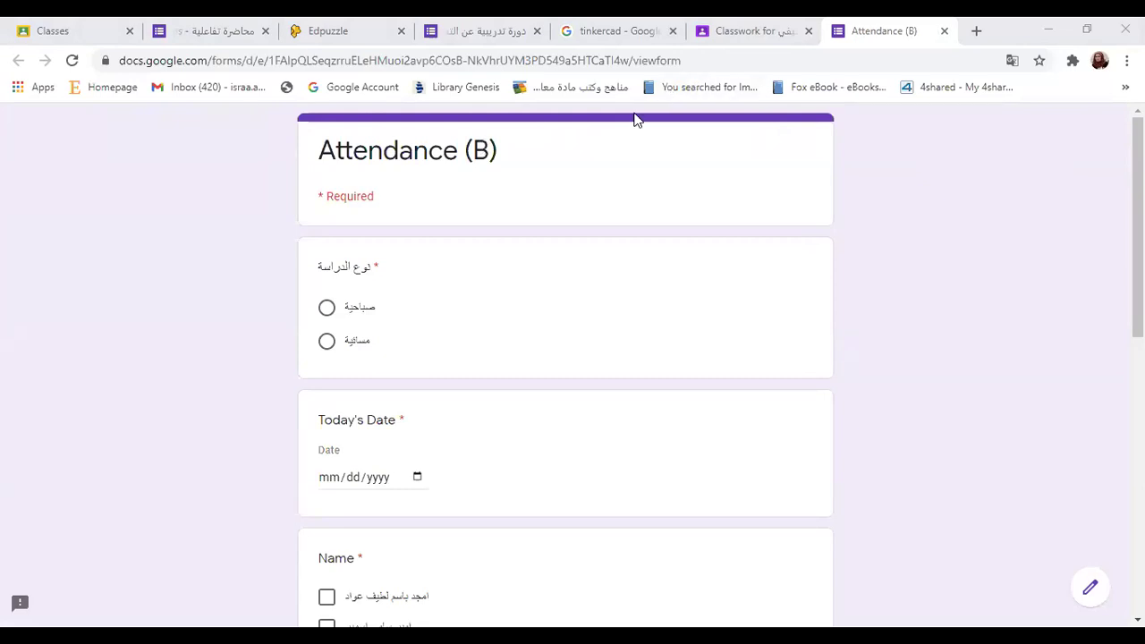
Review the Attendance (B) form's study type, Today's Date and Name questions, including the full list of student checkboxes.
scroll(703, 260, down, 2)
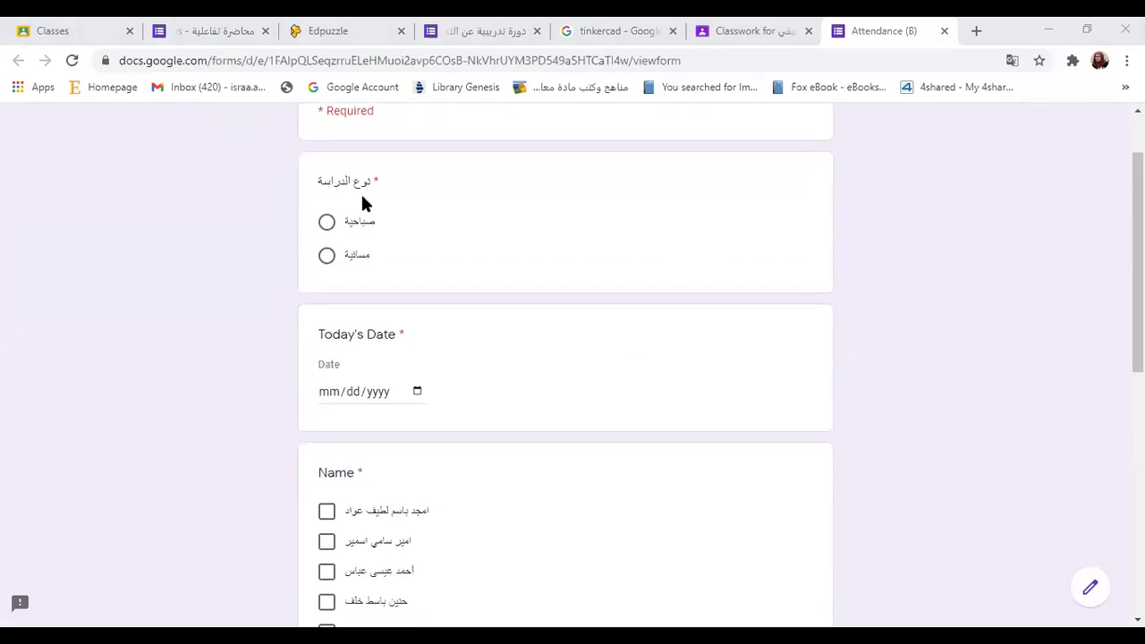
scroll(443, 233, down, 1)
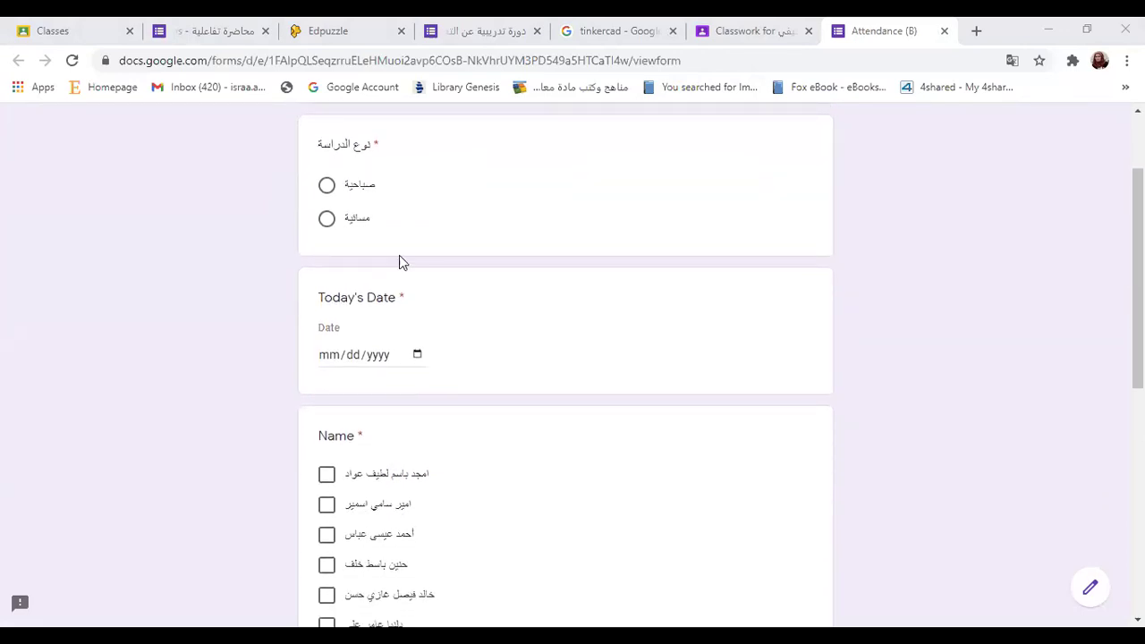
scroll(531, 297, down, 1)
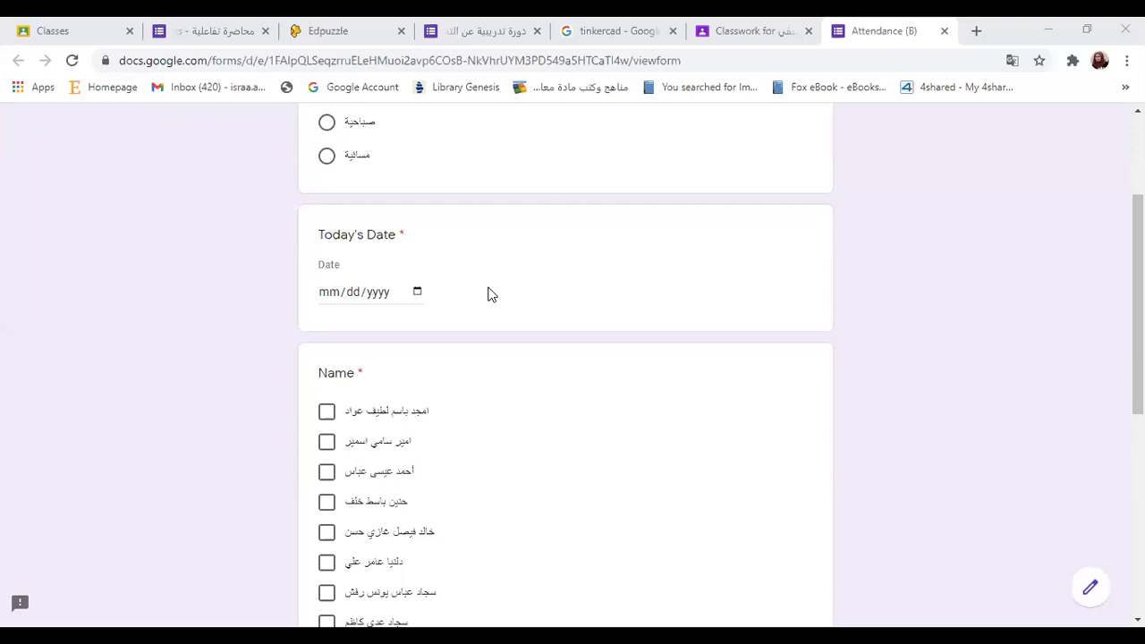
scroll(488, 294, down, 2)
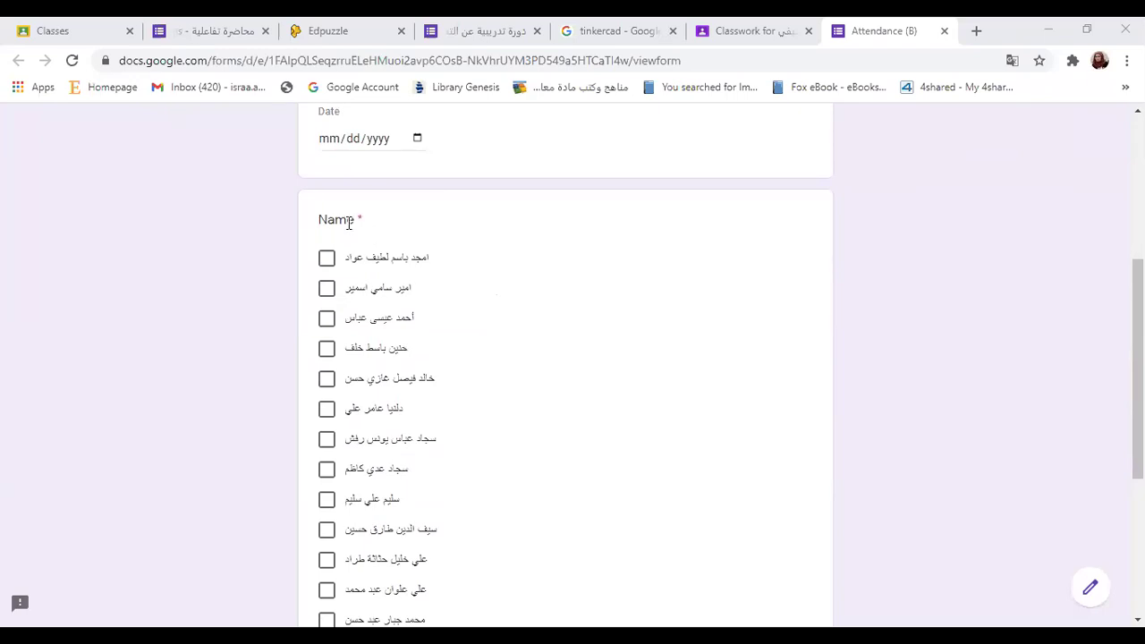
scroll(371, 445, down, 4)
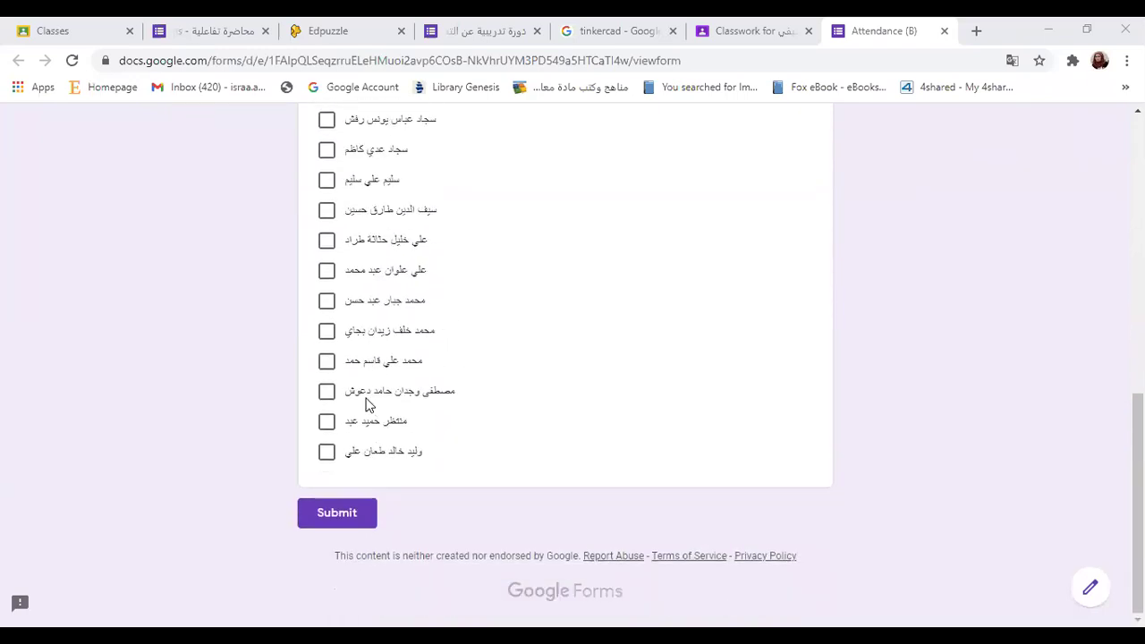
scroll(367, 402, up, 3)
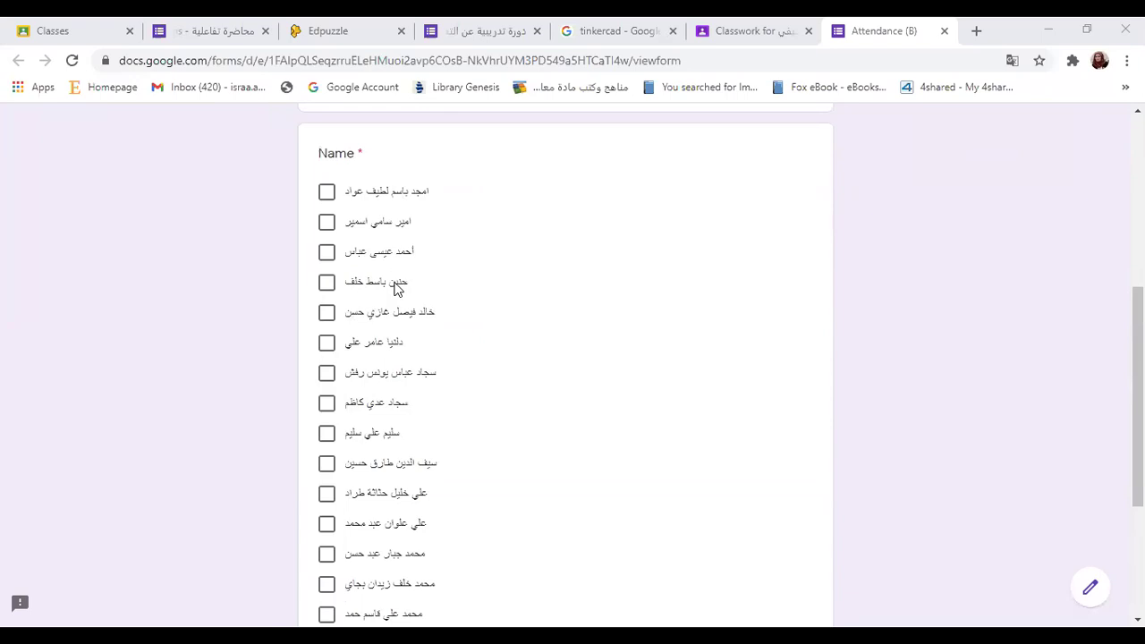
scroll(397, 287, up, 1)
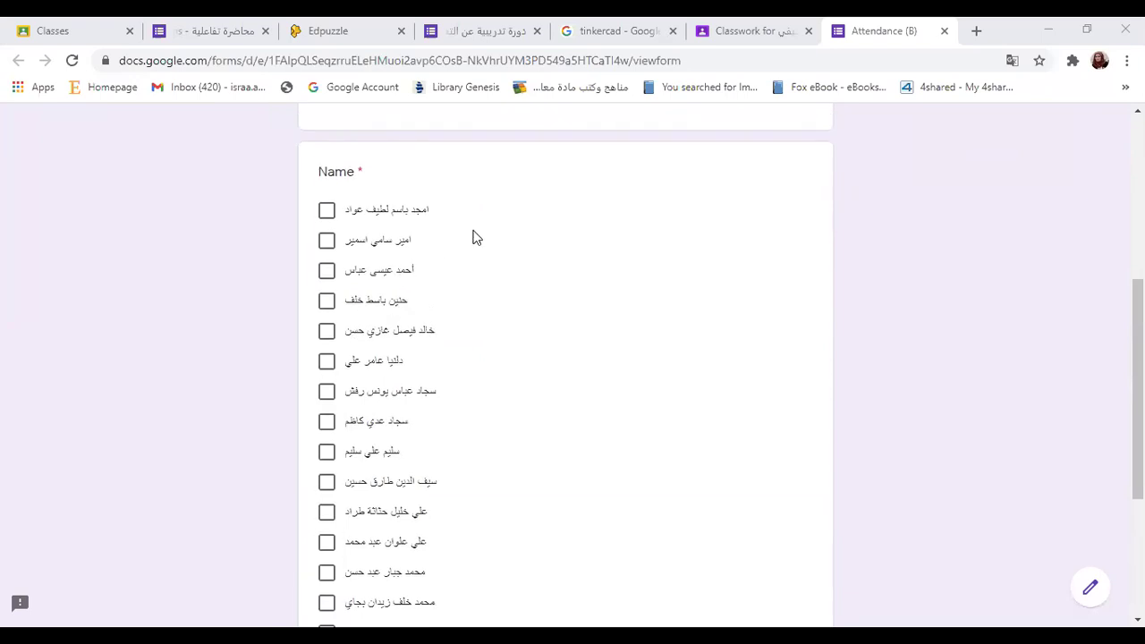
scroll(483, 242, down, 3)
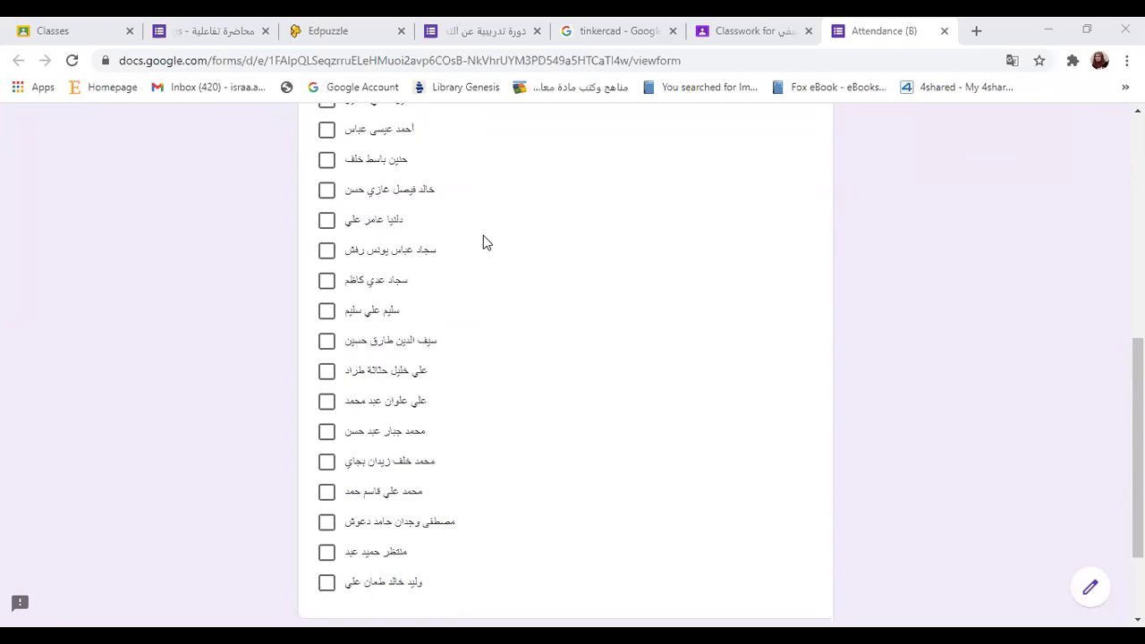
scroll(526, 287, up, 3)
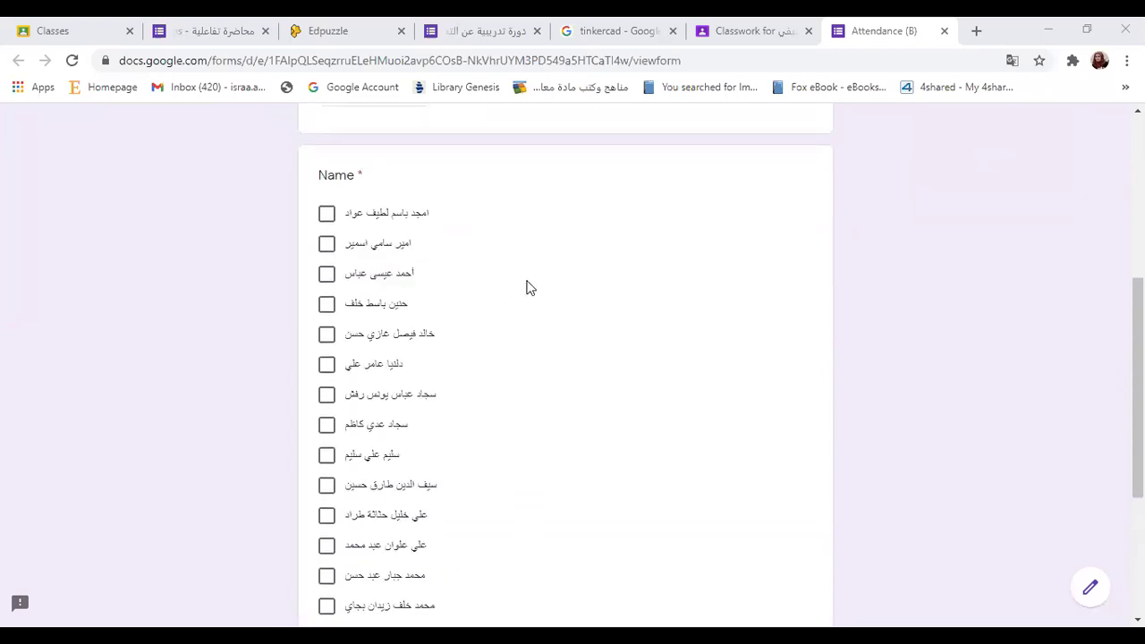
scroll(526, 288, down, 6)
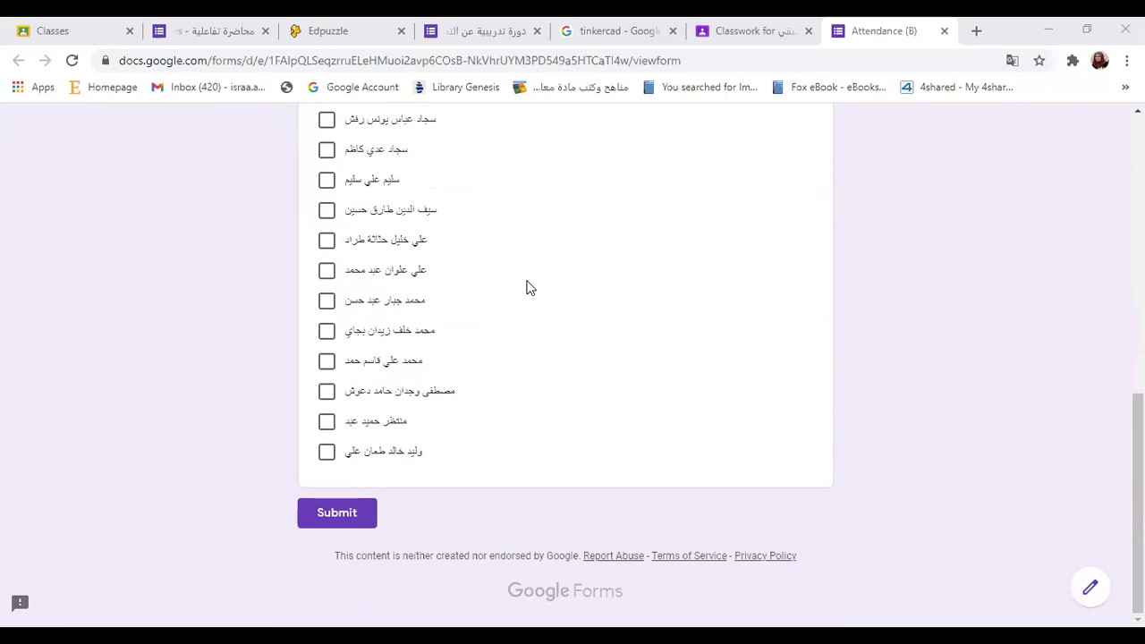
scroll(526, 287, up, 6)
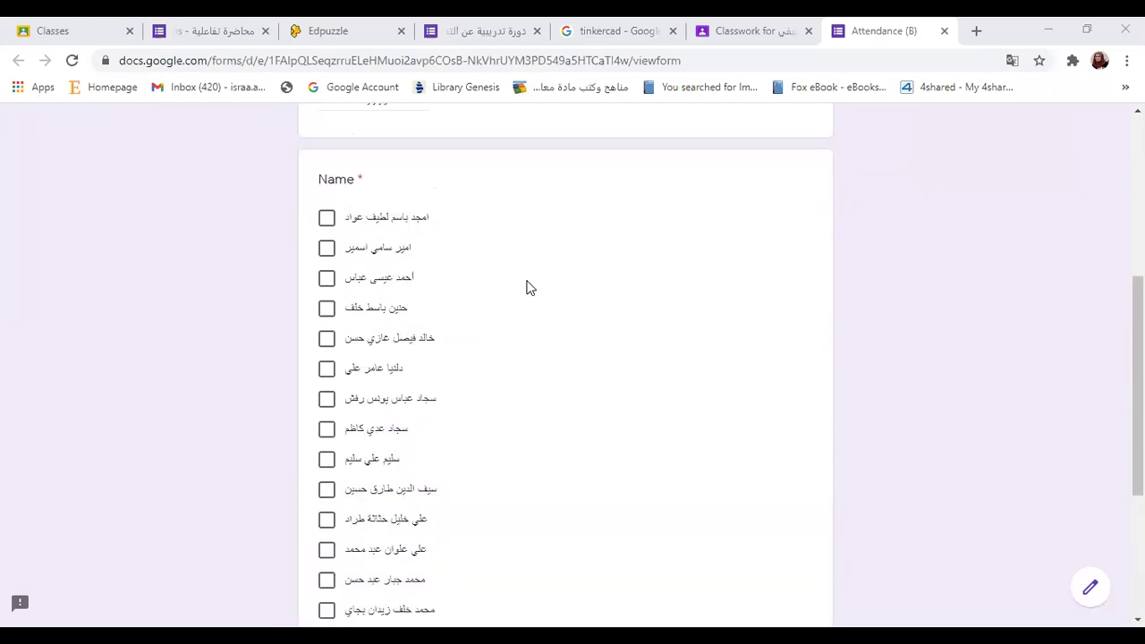
scroll(526, 287, down, 6)
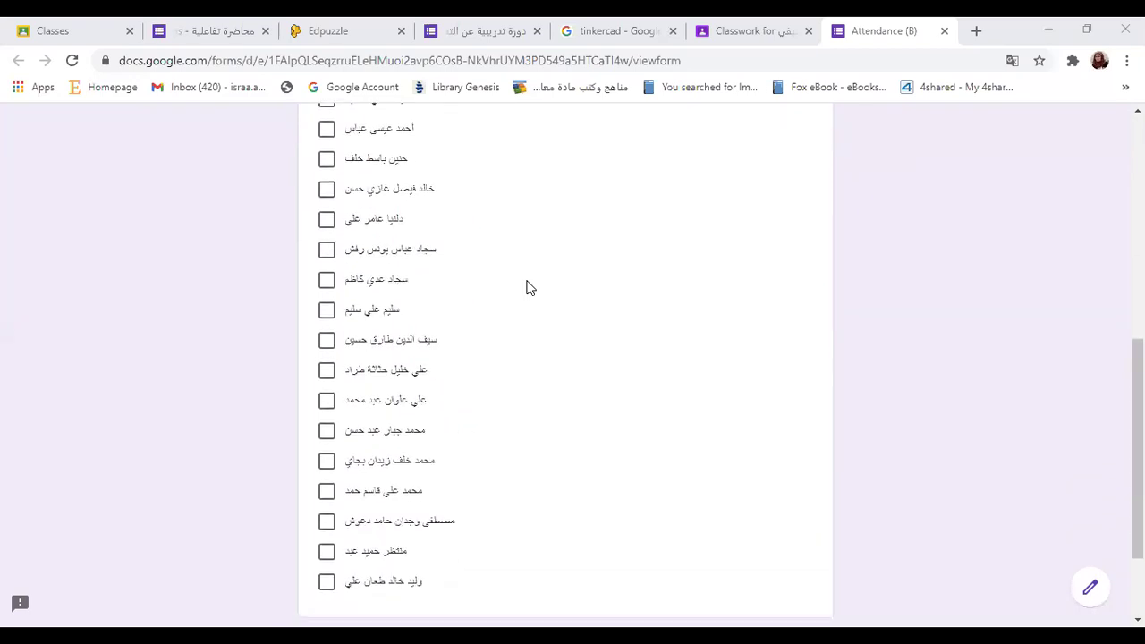
Switch the attendance form to editing and open its collected responses in the linked Google Sheets spreadsheet.
click(1086, 590)
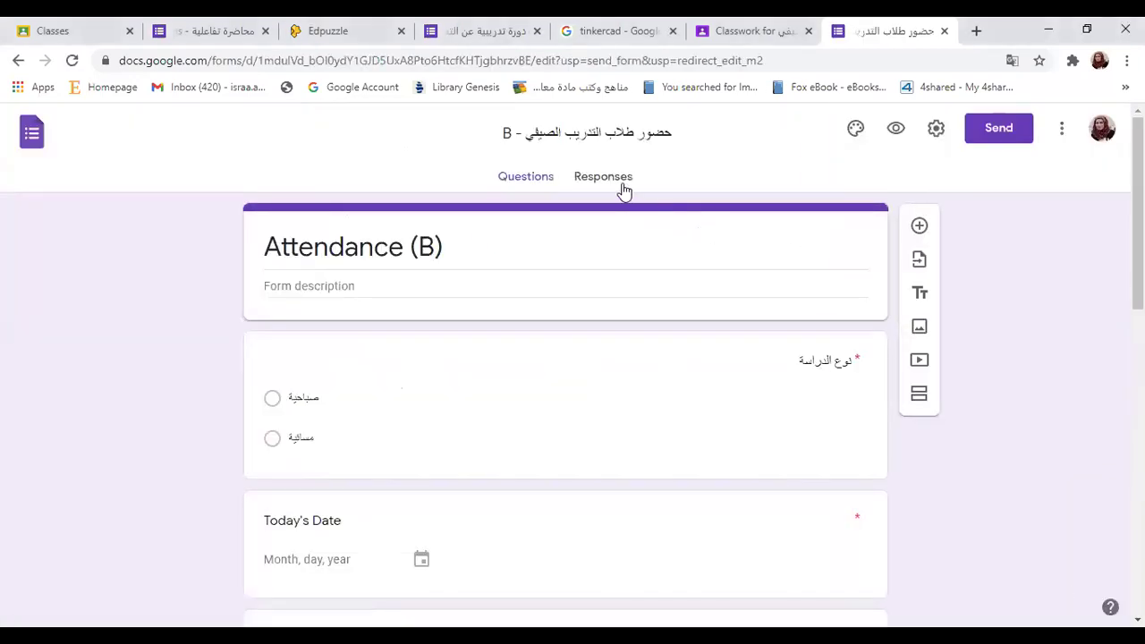
click(617, 185)
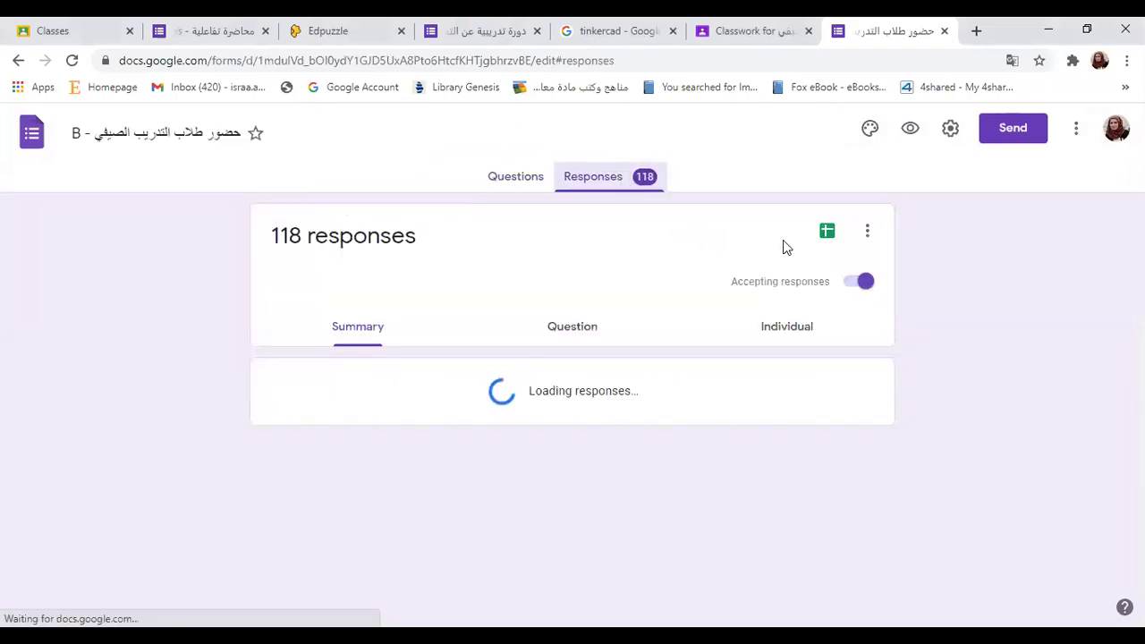
click(825, 235)
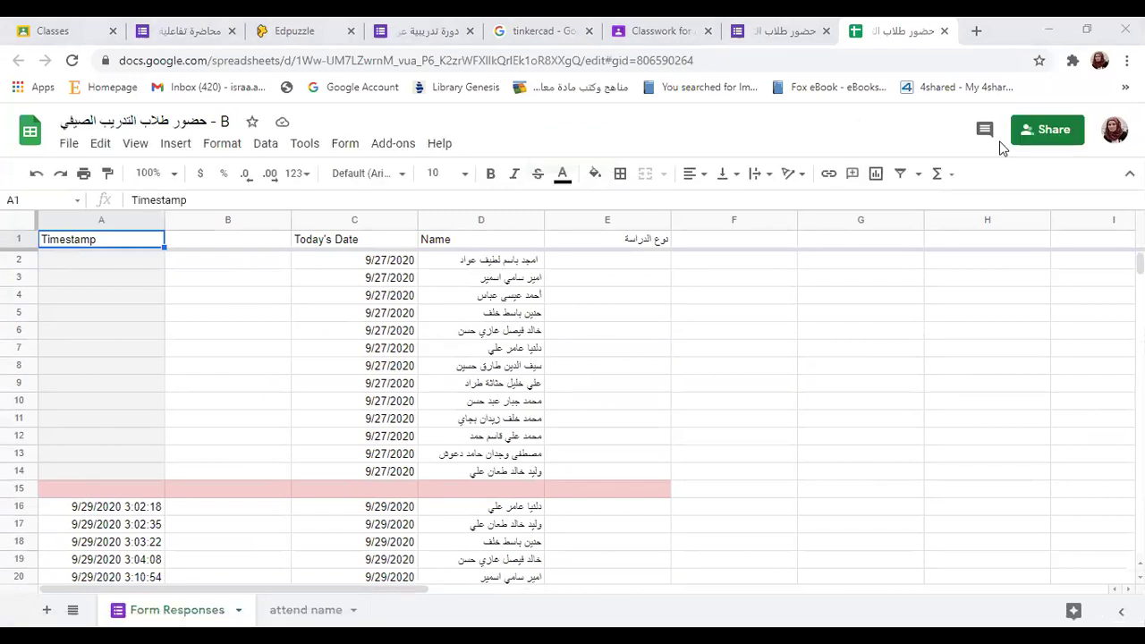
Examine the timestamps, attendance dates and student names recorded in the Form Responses sheet.
scroll(368, 451, down, 10)
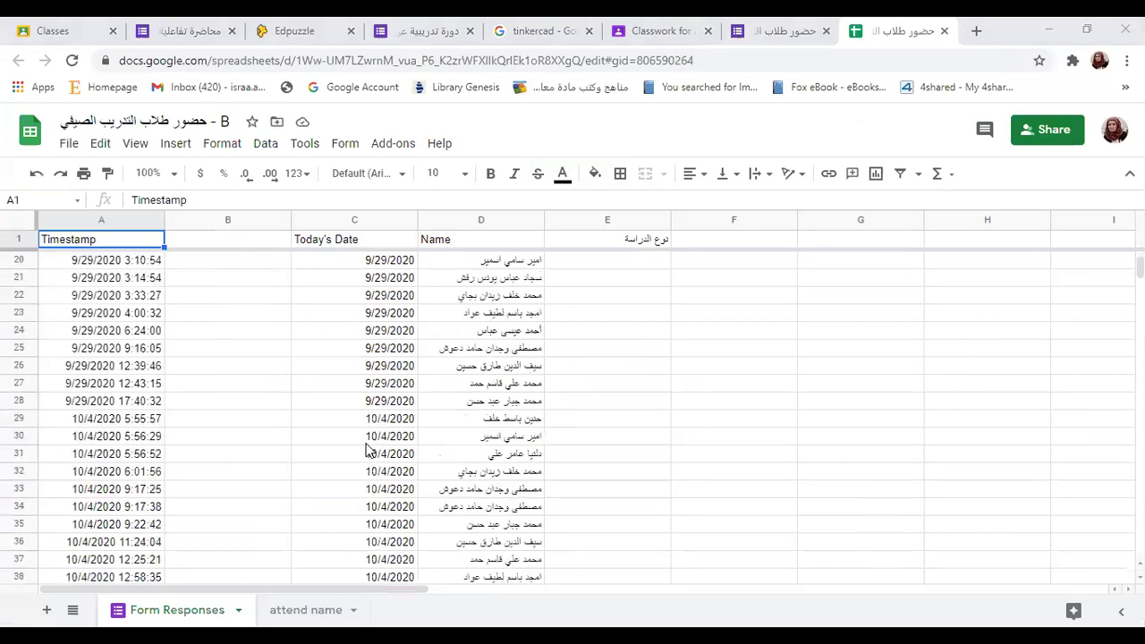
scroll(369, 451, down, 20)
scroll(374, 398, up, 13)
scroll(371, 395, up, 20)
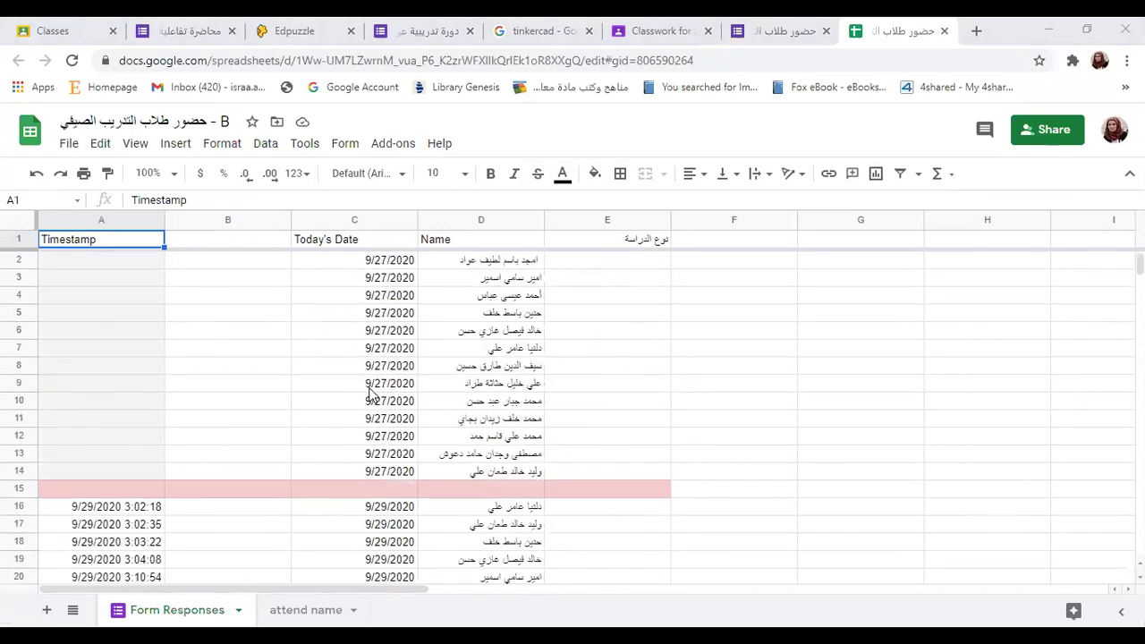
scroll(402, 468, down, 6)
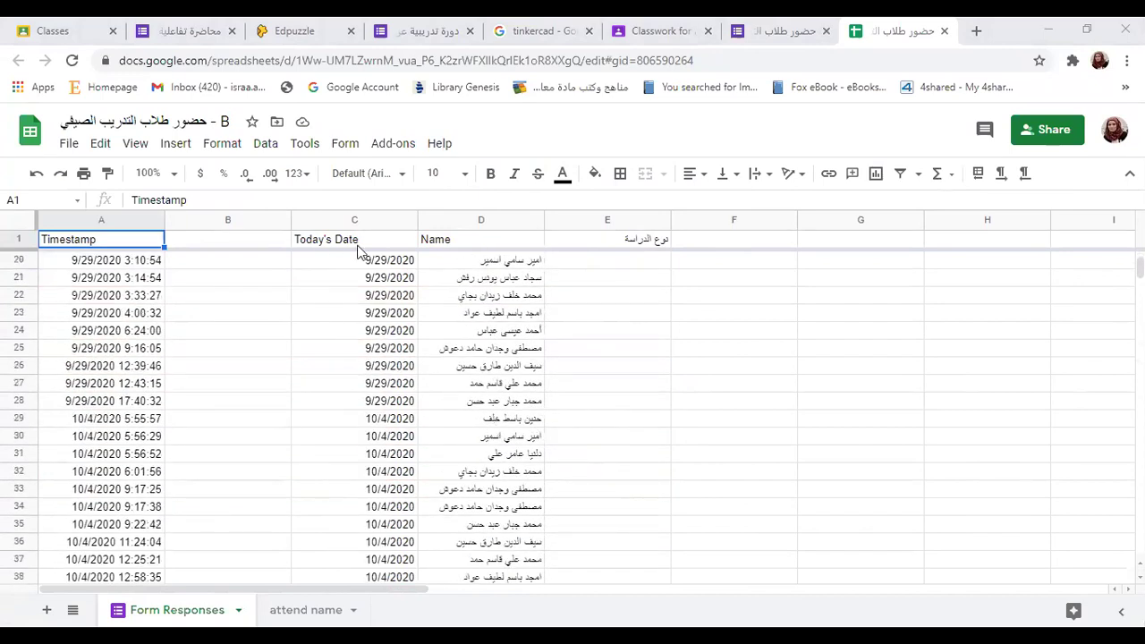
scroll(378, 440, down, 2)
click(389, 509)
click(387, 557)
click(402, 488)
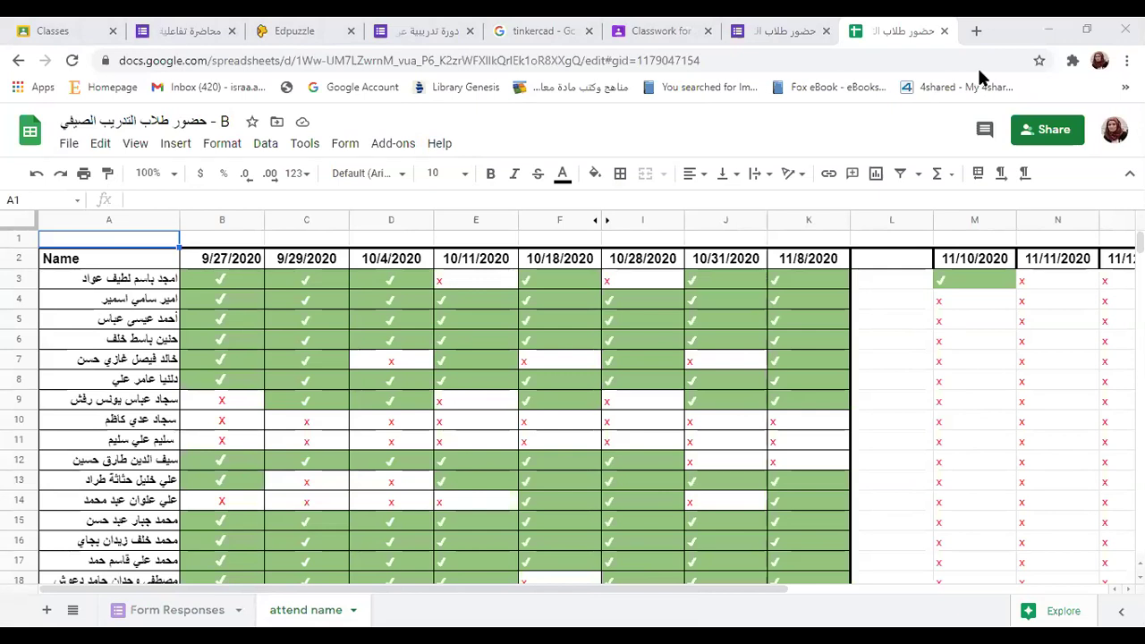
Examine the date headers and each student's attendance marks in the attend name sheet.
click(979, 38)
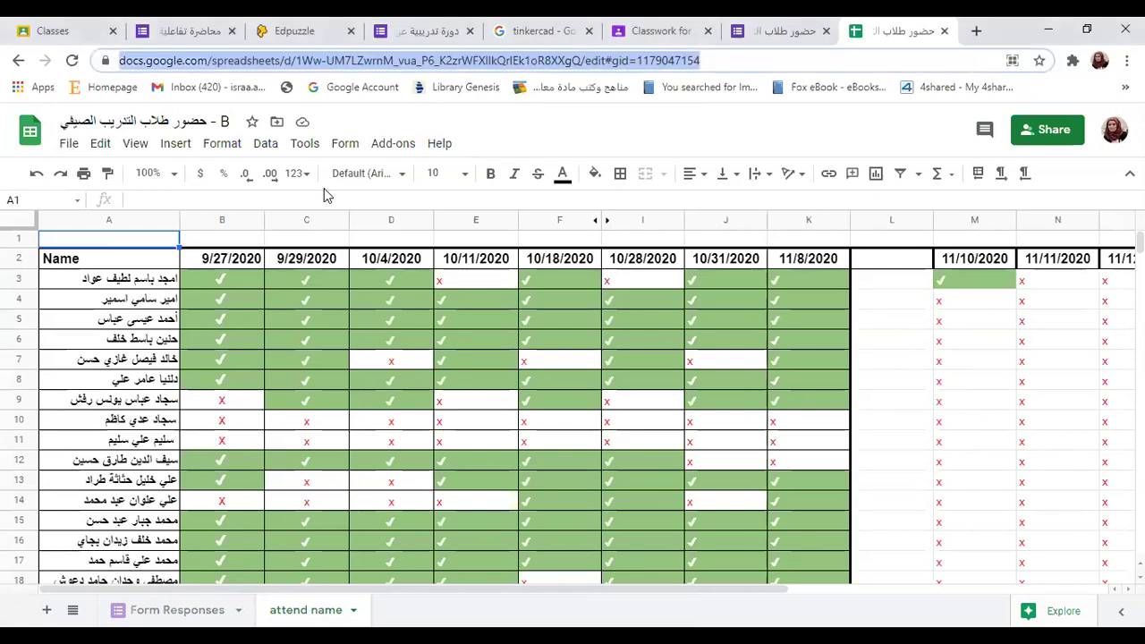
click(231, 261)
click(300, 262)
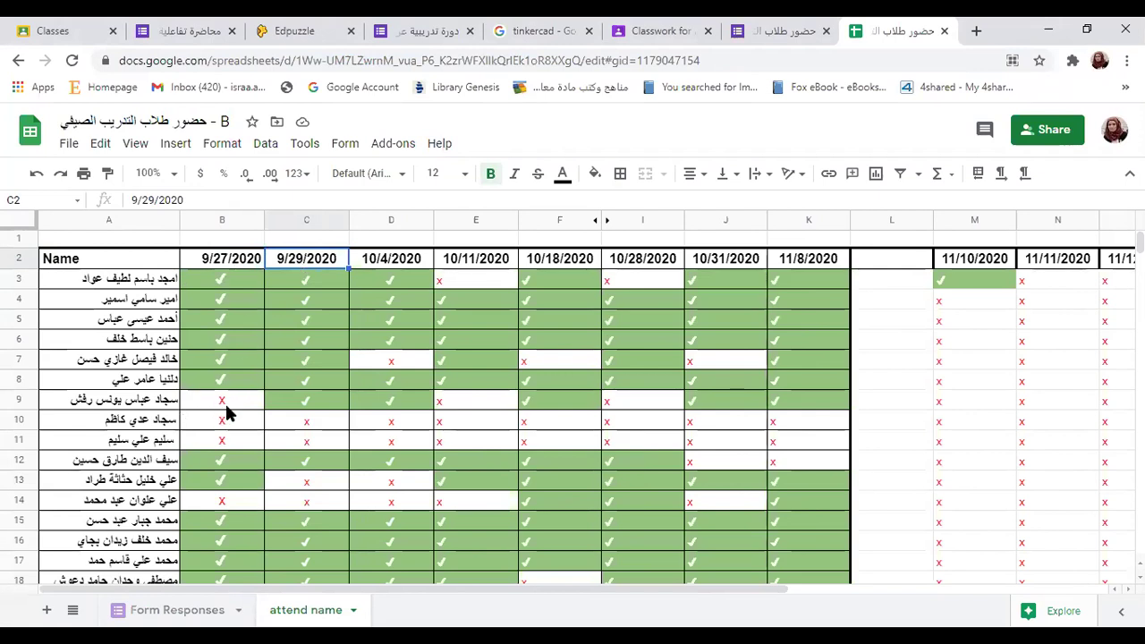
scroll(225, 416, down, 3)
scroll(225, 358, up, 2)
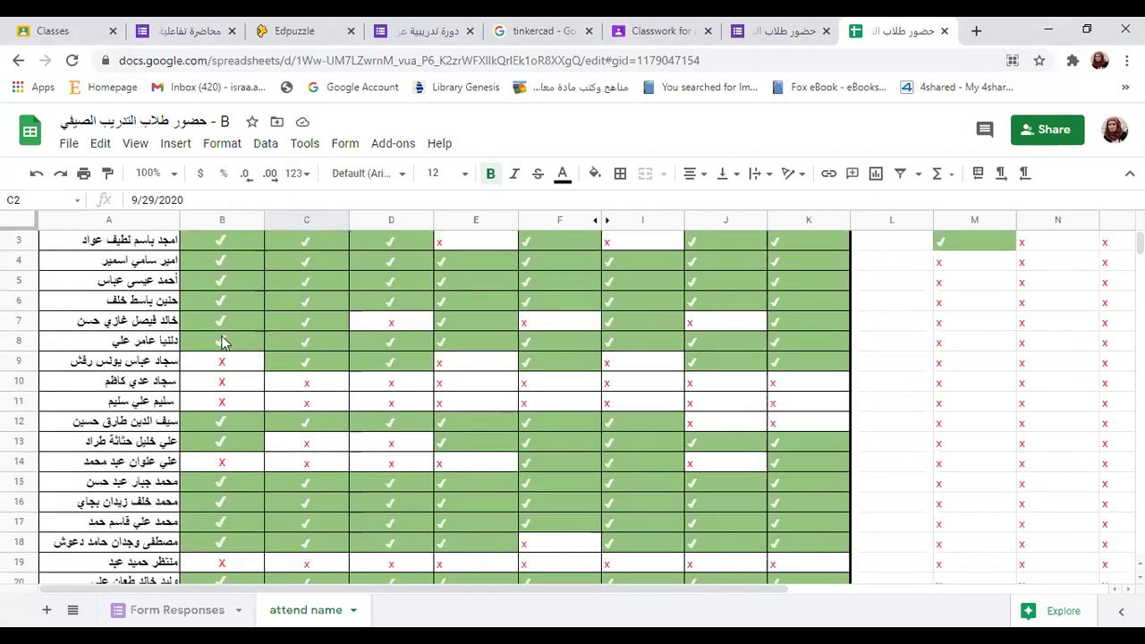
scroll(224, 343, up, 1)
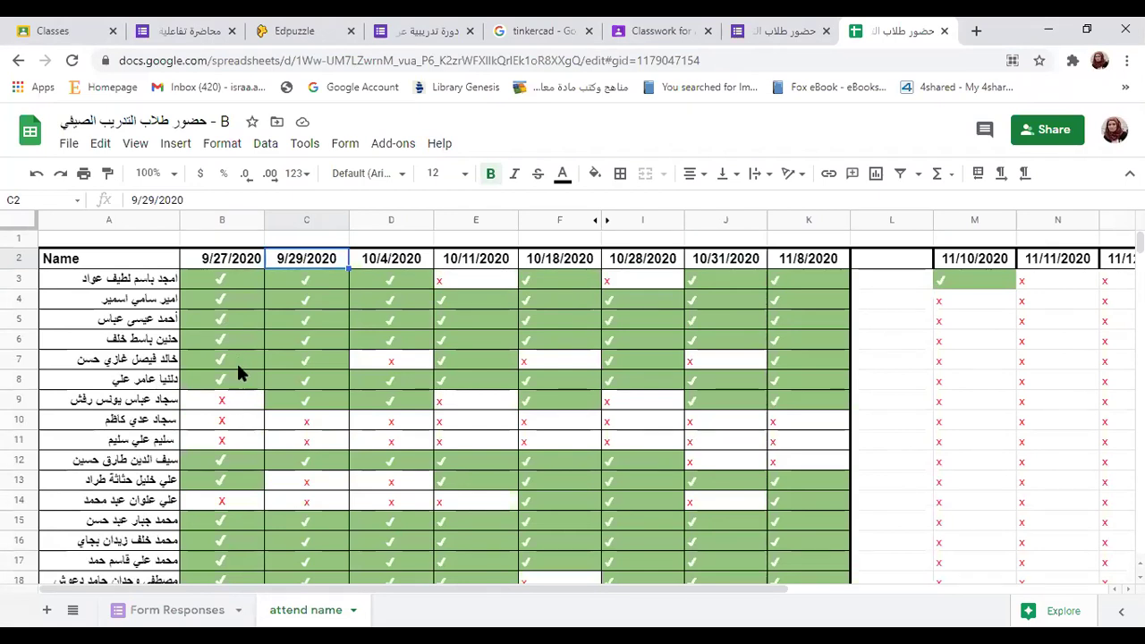
scroll(238, 427, down, 1)
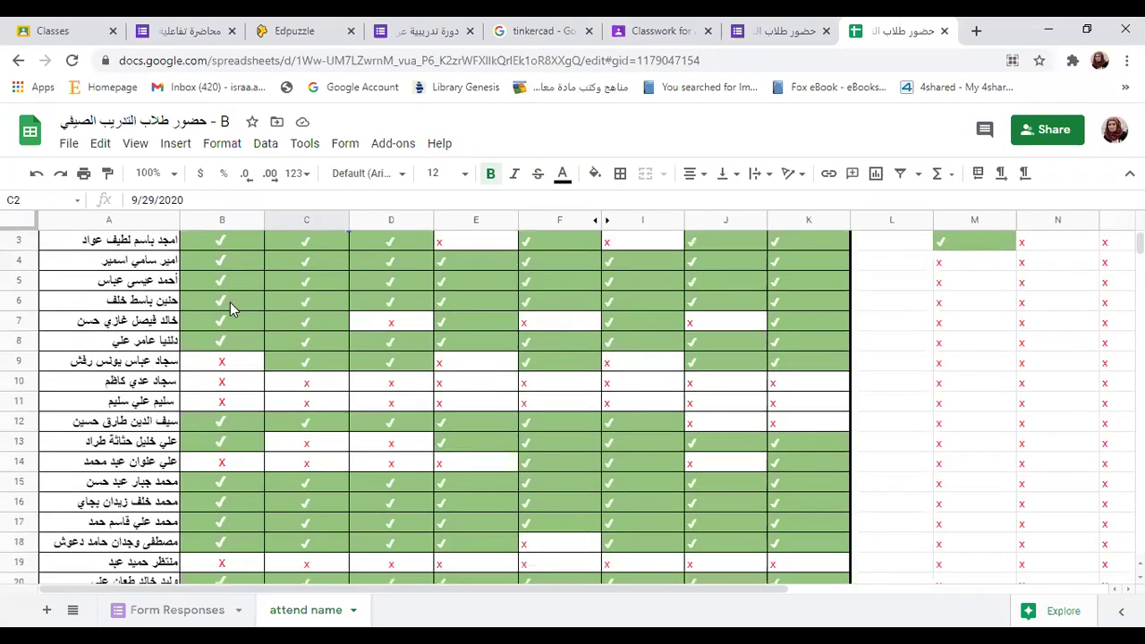
scroll(224, 435, down, 2)
scroll(223, 364, up, 2)
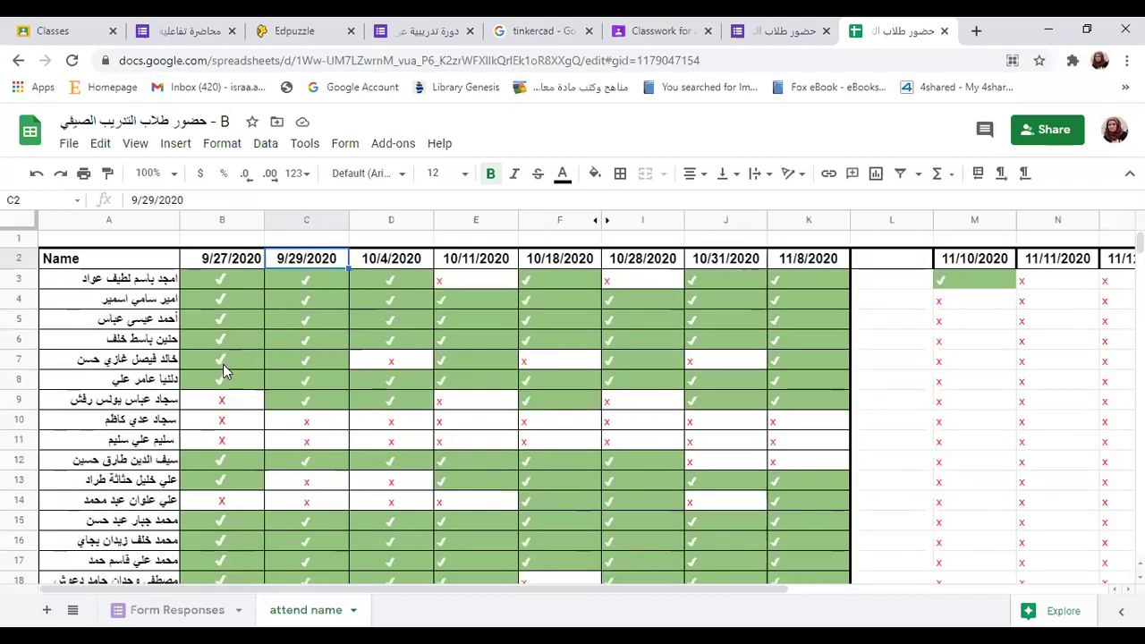
Inspect the attendance formula in cell B3 of the attend name sheet and the date header in B2 it refers to.
click(238, 280)
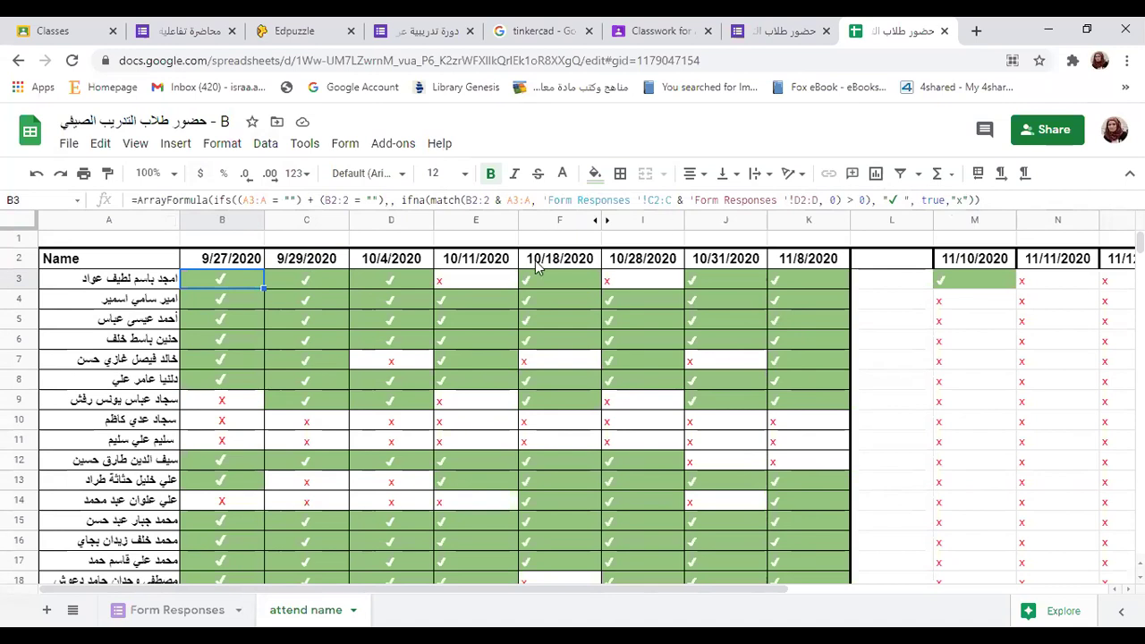
click(251, 260)
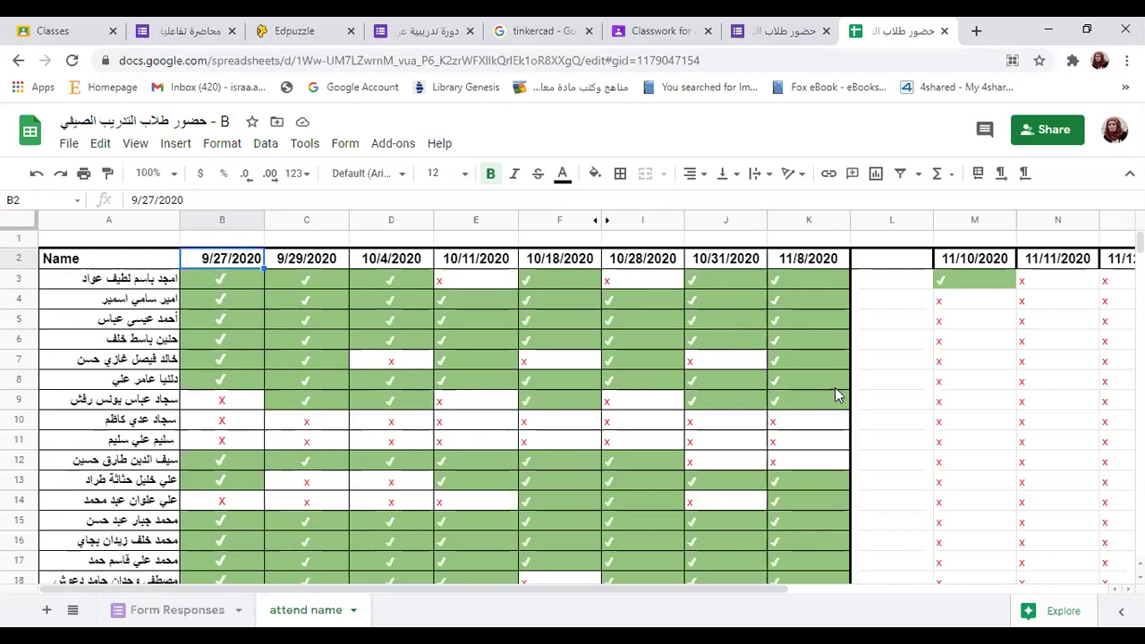
click(250, 281)
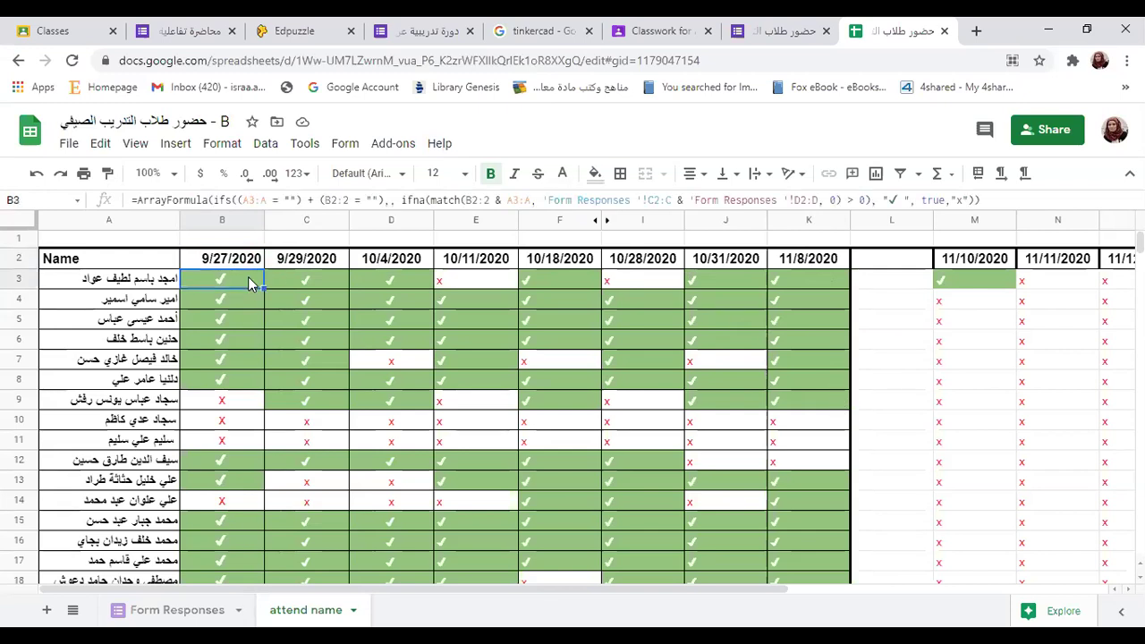
Look through the data and format commands for the conditional formatting option that applies to the attendance cell B3.
mouse_move(248, 281)
mouse_down()
mouse_move(301, 276)
mouse_move(250, 287)
mouse_up()
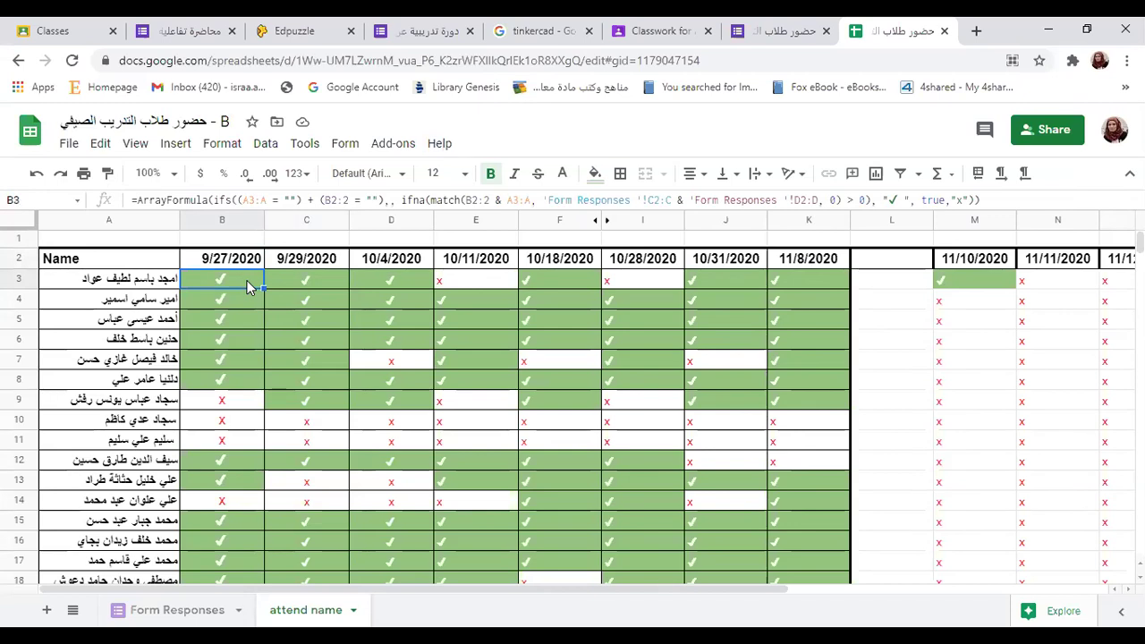
click(266, 143)
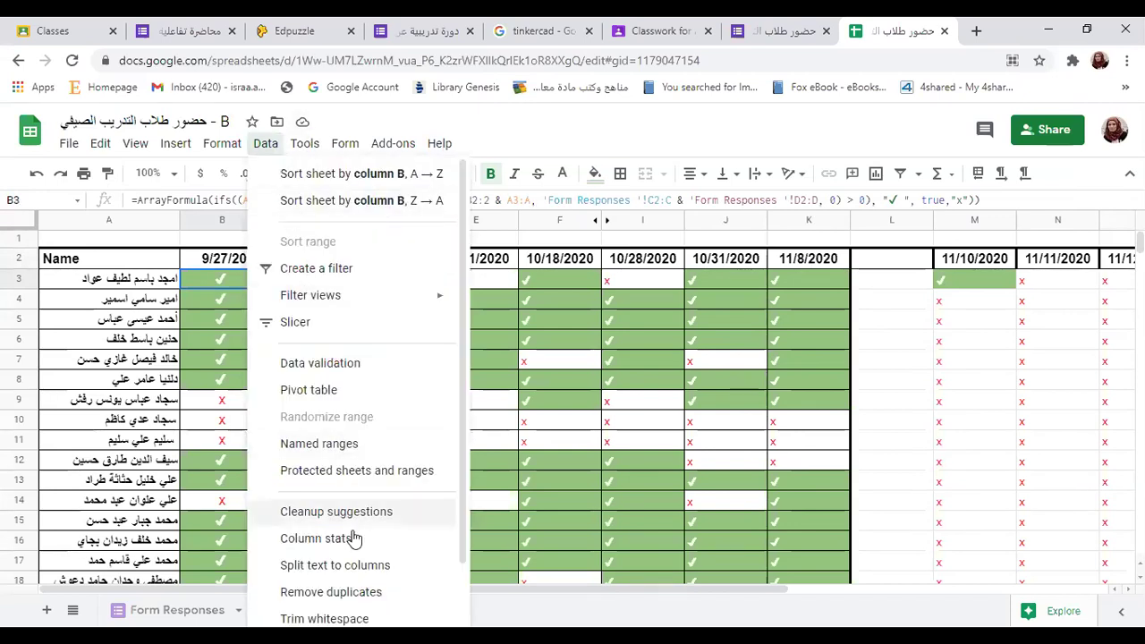
scroll(354, 538, down, 2)
mouse_move(224, 144)
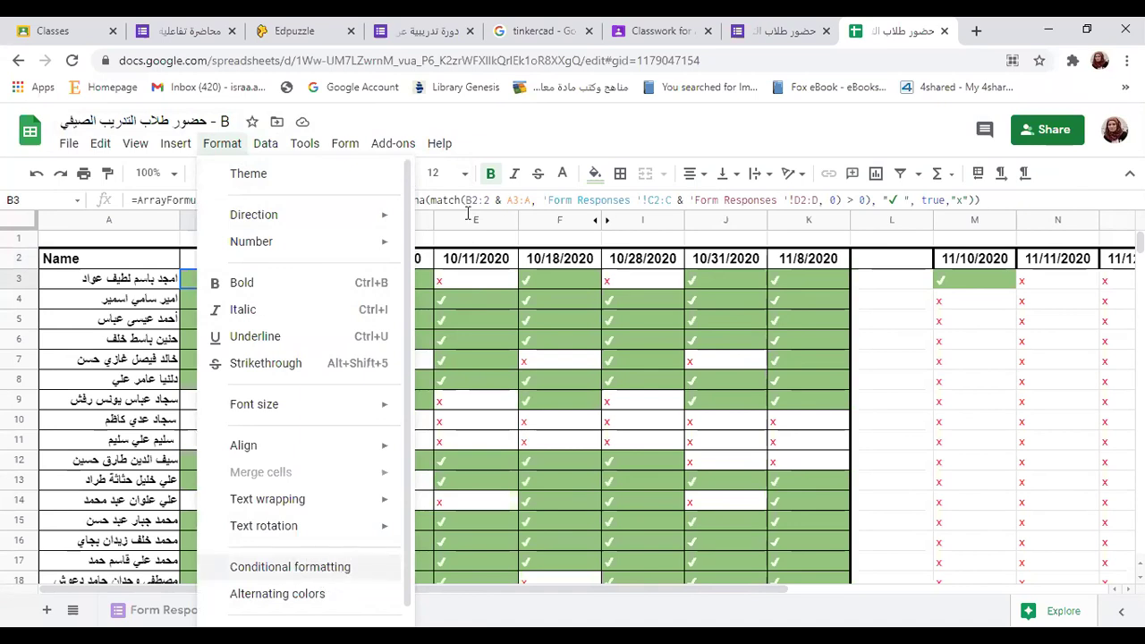
click(609, 131)
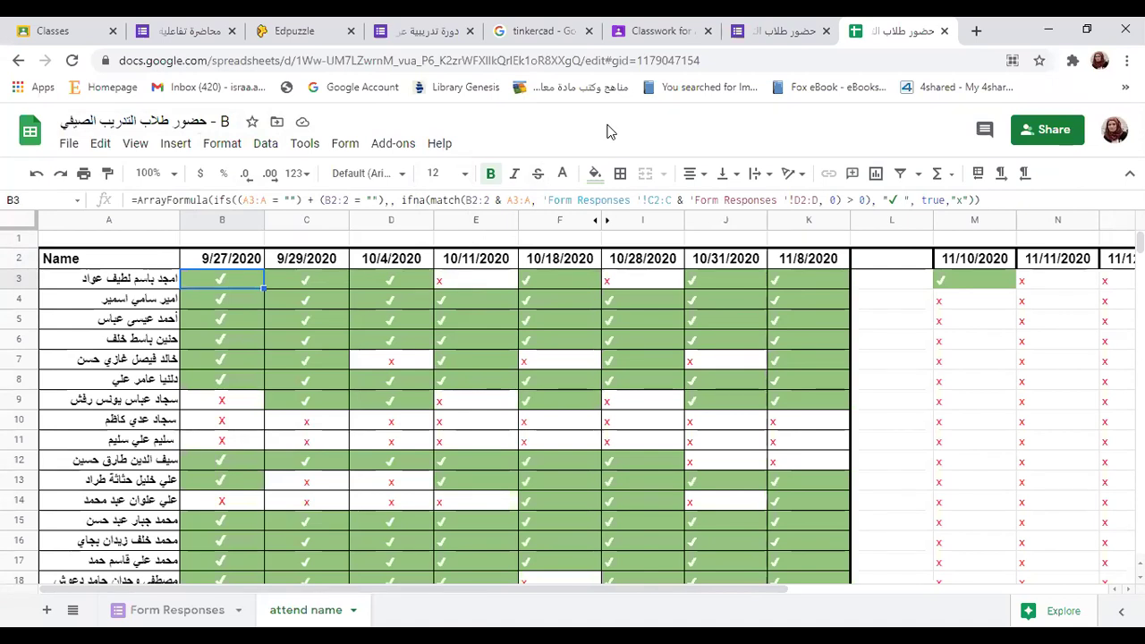
Examine every student's attendance marks down to the end of the list and the empty cells of row 21 beneath it.
scroll(518, 406, down, 3)
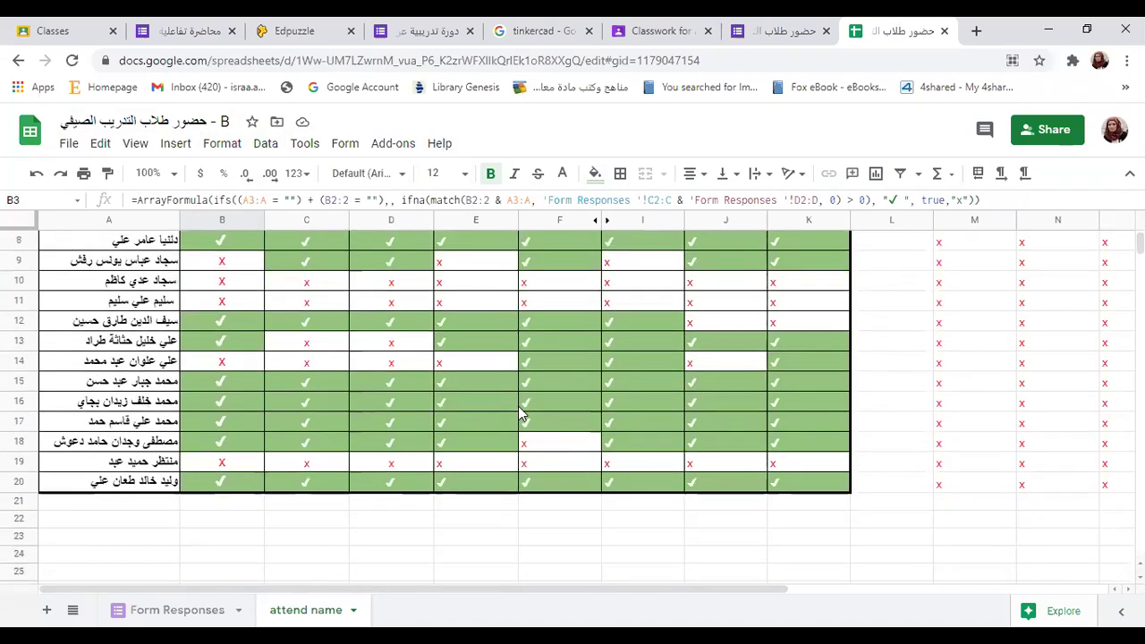
scroll(519, 410, up, 3)
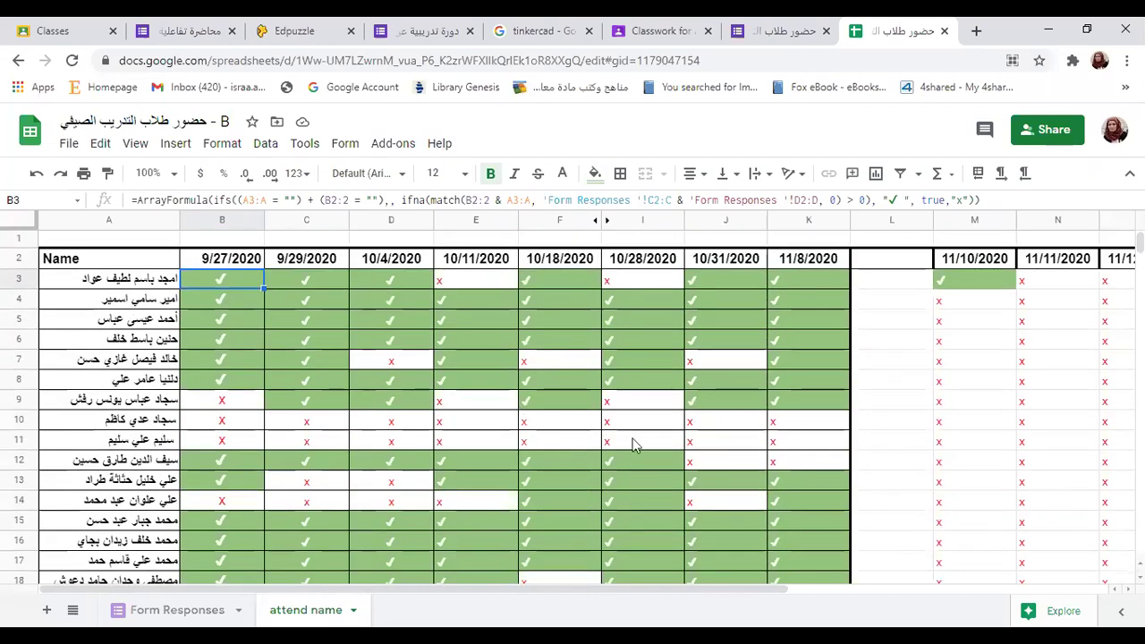
scroll(627, 458, down, 5)
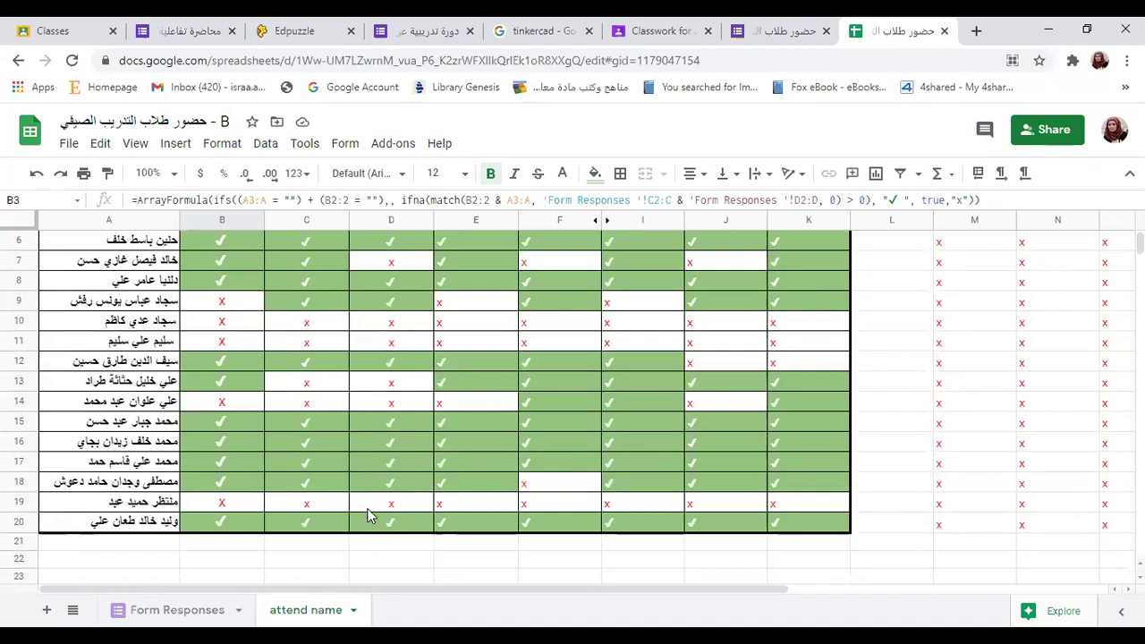
click(208, 552)
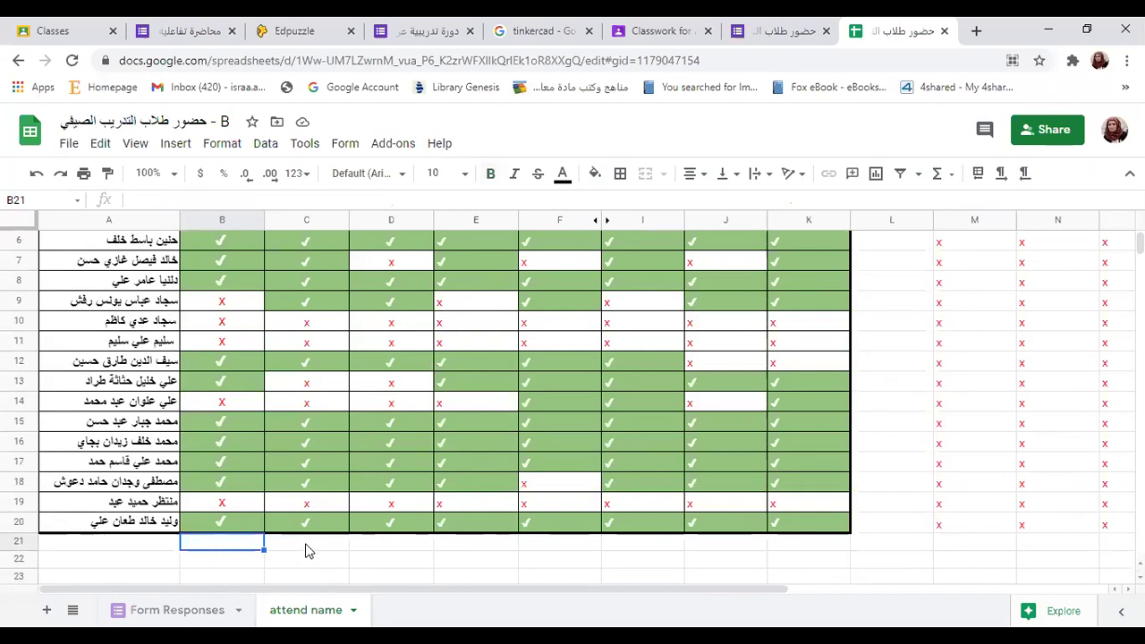
key(Right)
key(Right)
key(Right)
key(Right)
key(Right)
key(Right)
key(Left)
key(Left)
key(Left)
key(Left)
key(Left)
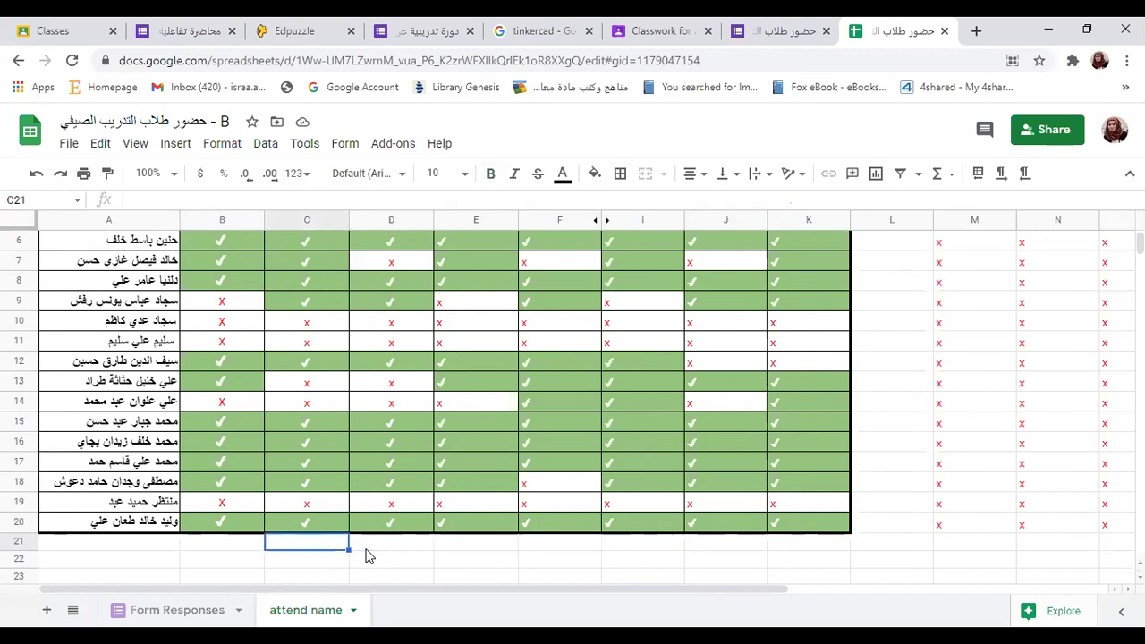
key(Left)
key(Left)
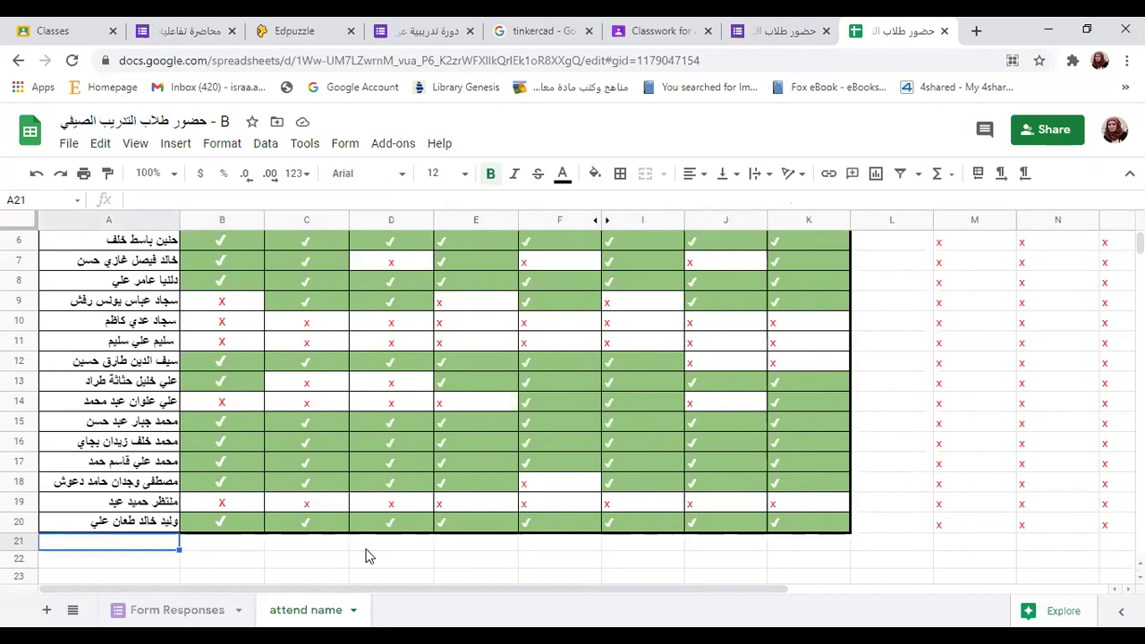
click(224, 549)
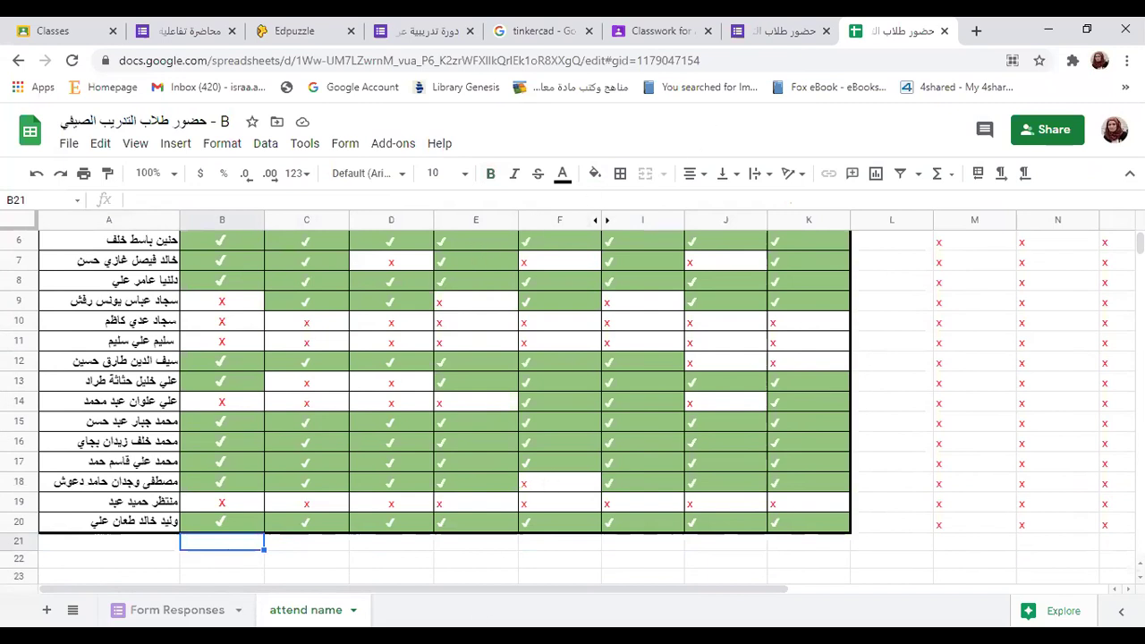
Switch to the Classroom Classwork page, view the student attendance topic, and close that browser tab.
click(661, 34)
scroll(539, 360, up, 3)
click(461, 387)
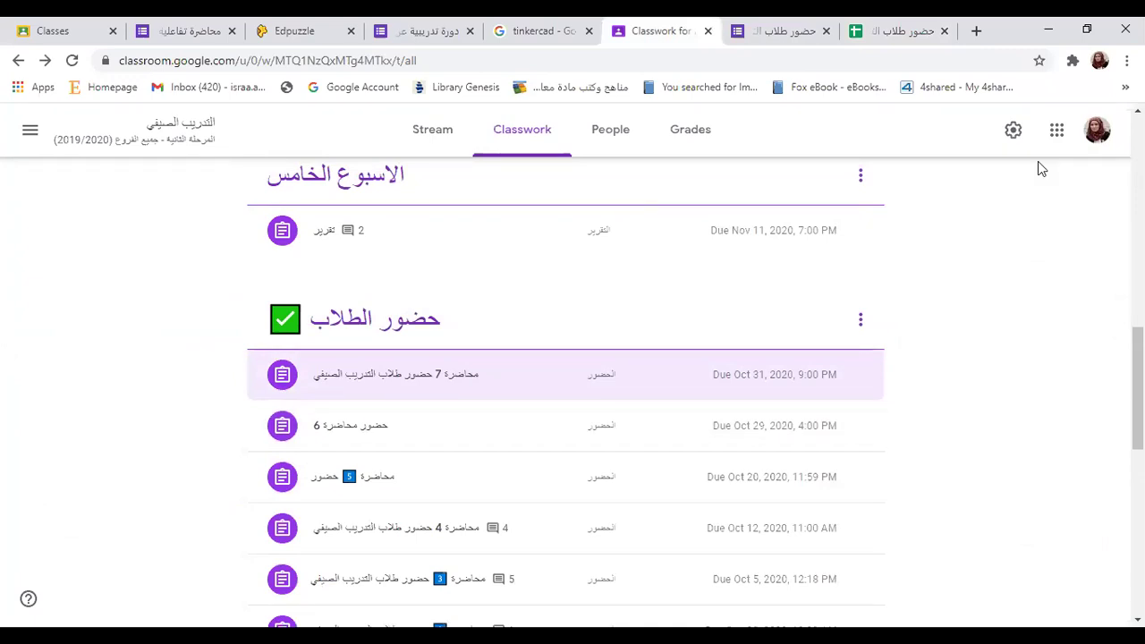
key(alt+Left)
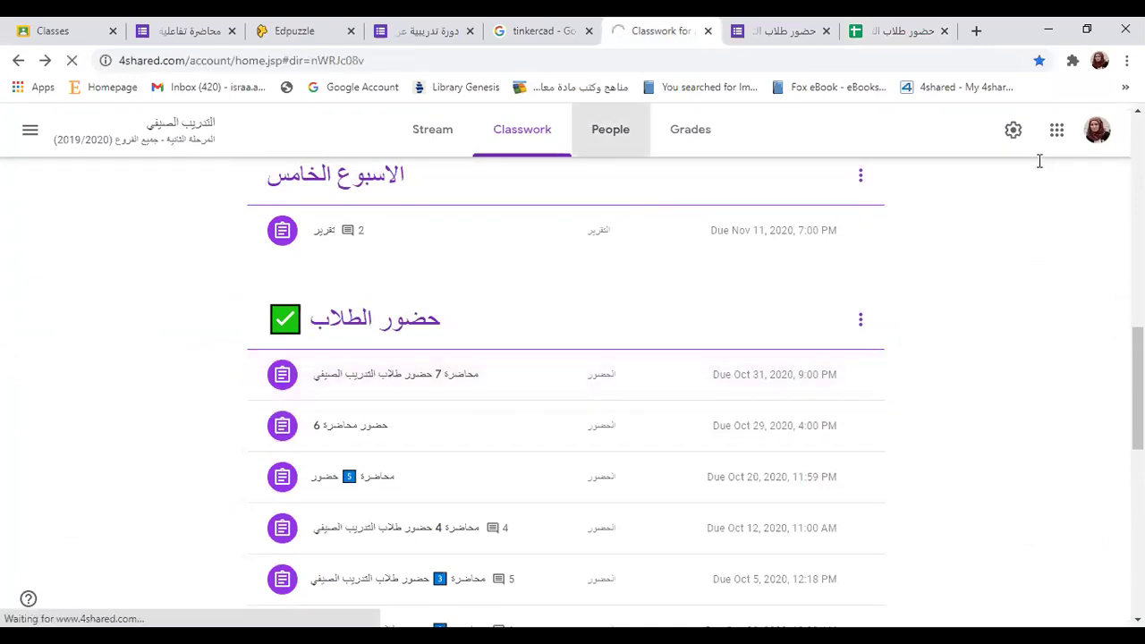
click(707, 32)
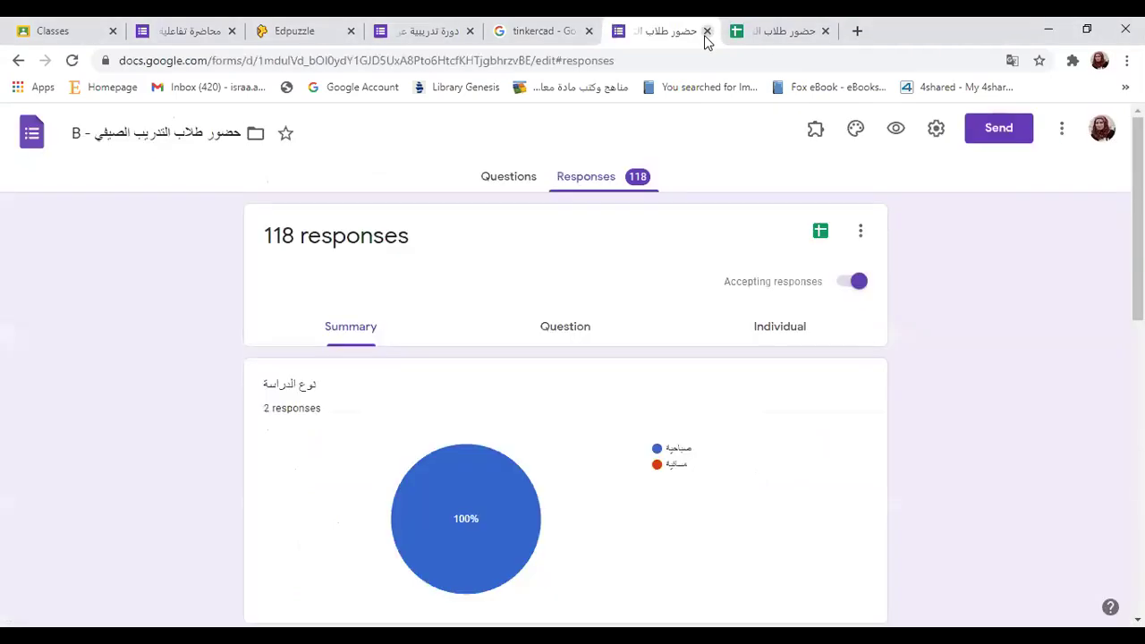
Search the web for "google group" in a new browser tab and open the My groups page of Google Groups.
click(882, 32)
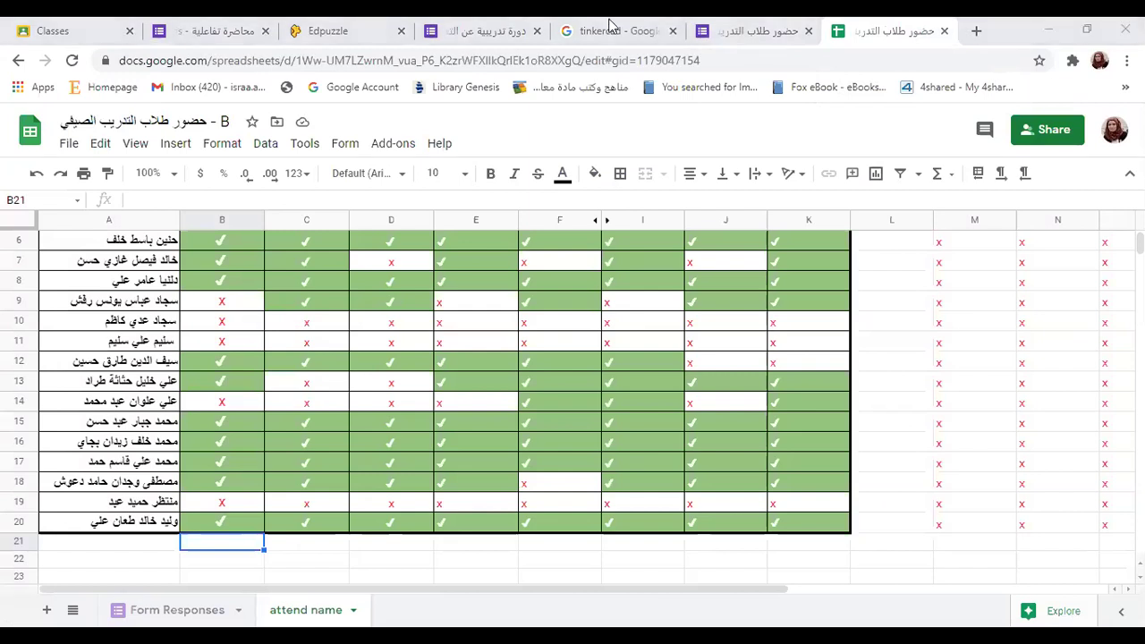
click(571, 36)
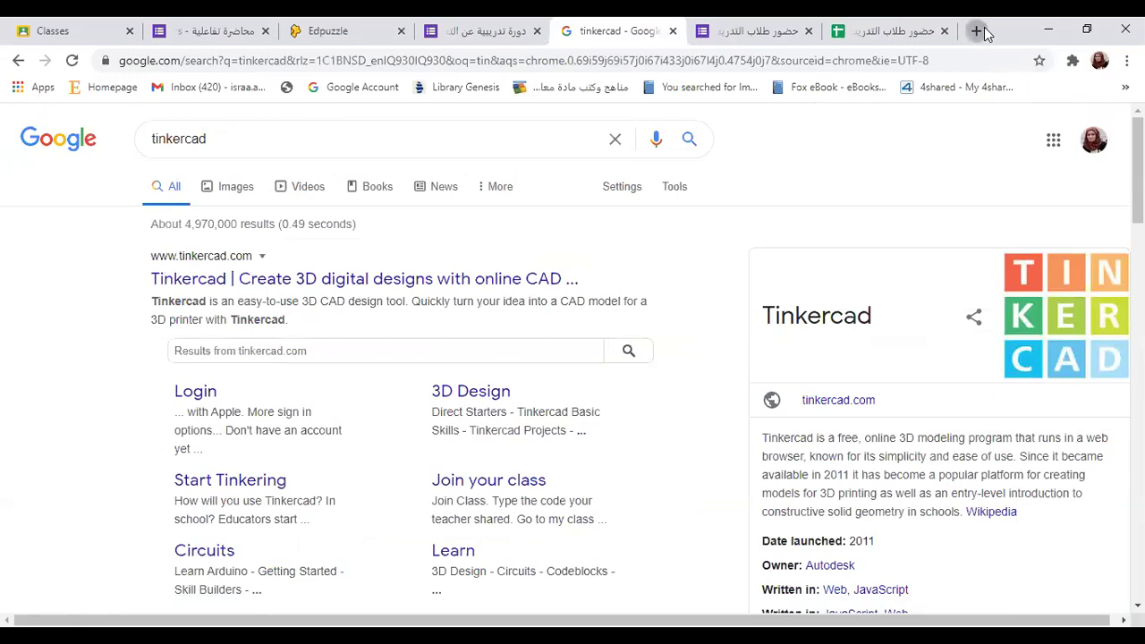
click(981, 31)
text(ل)
key(BackSpace)
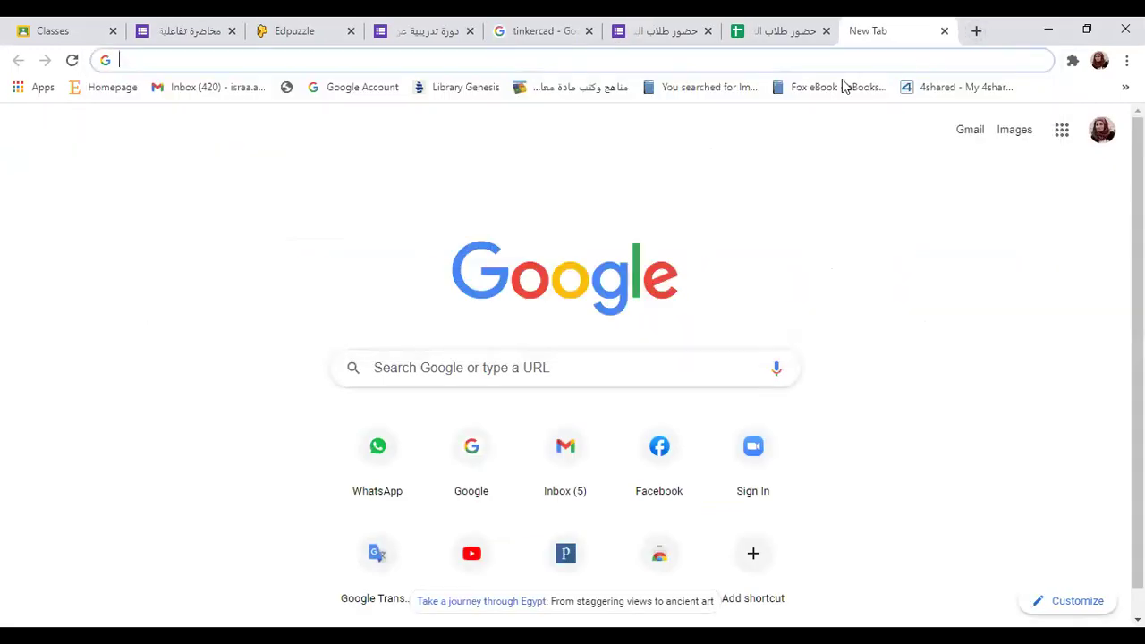
click(286, 59)
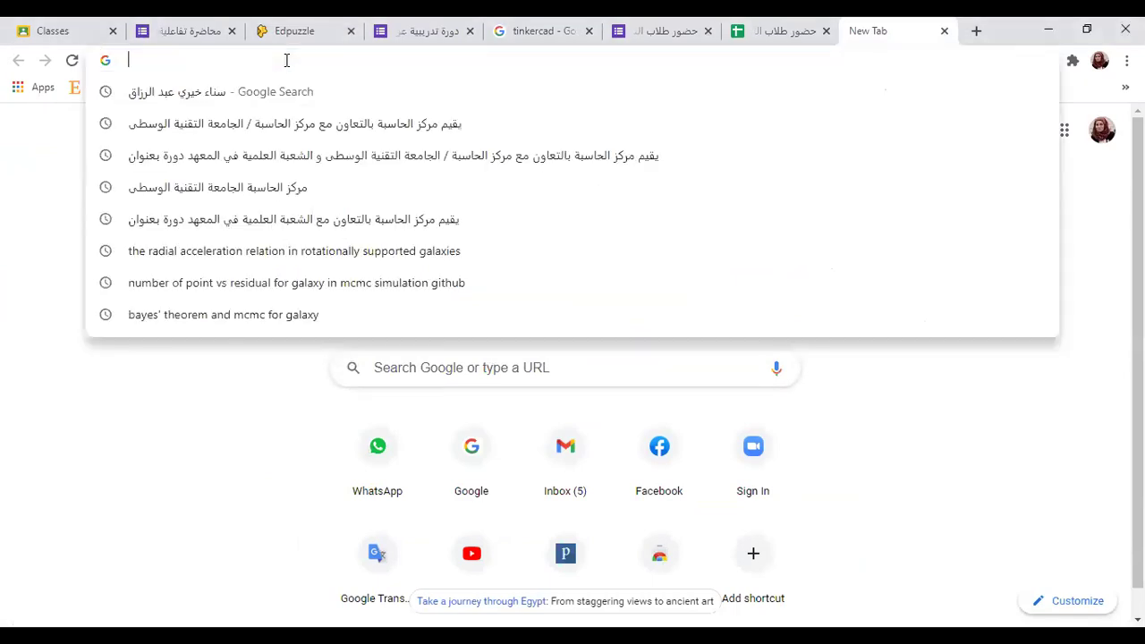
text(لخ)
key(BackSpace)
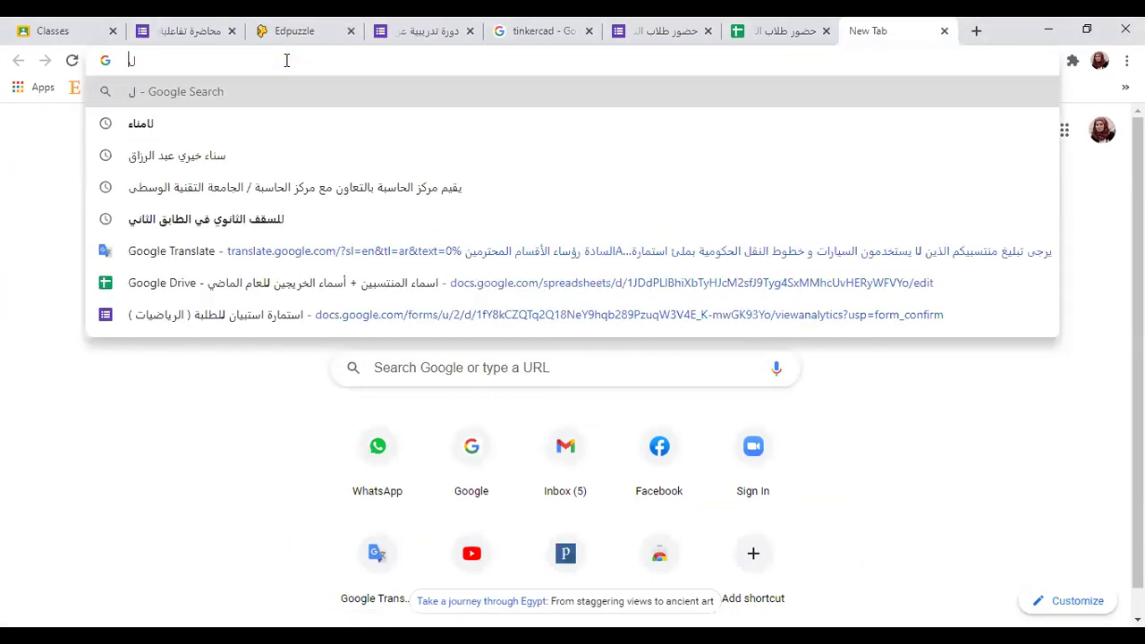
key(BackSpace)
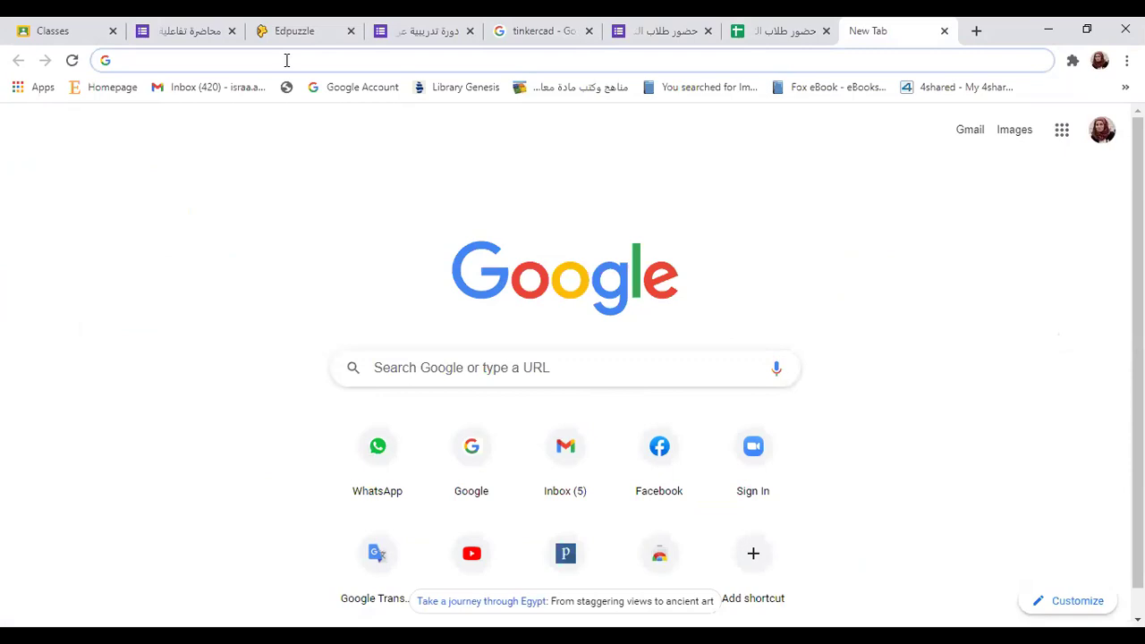
text(g)
key(Down)
key(Down)
key(Down)
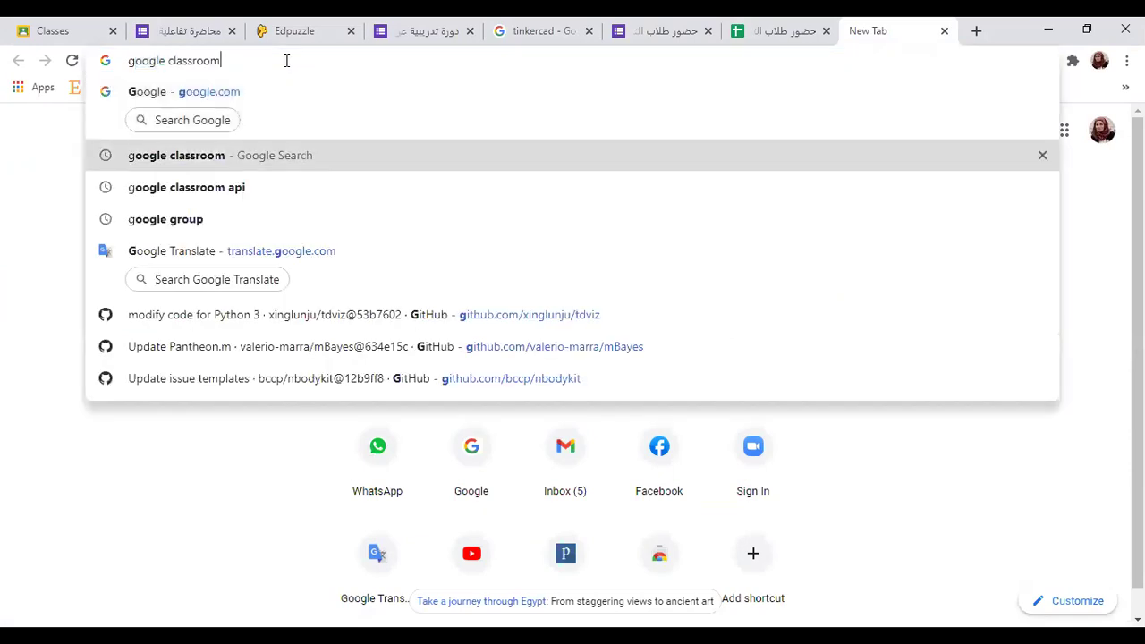
key(Return)
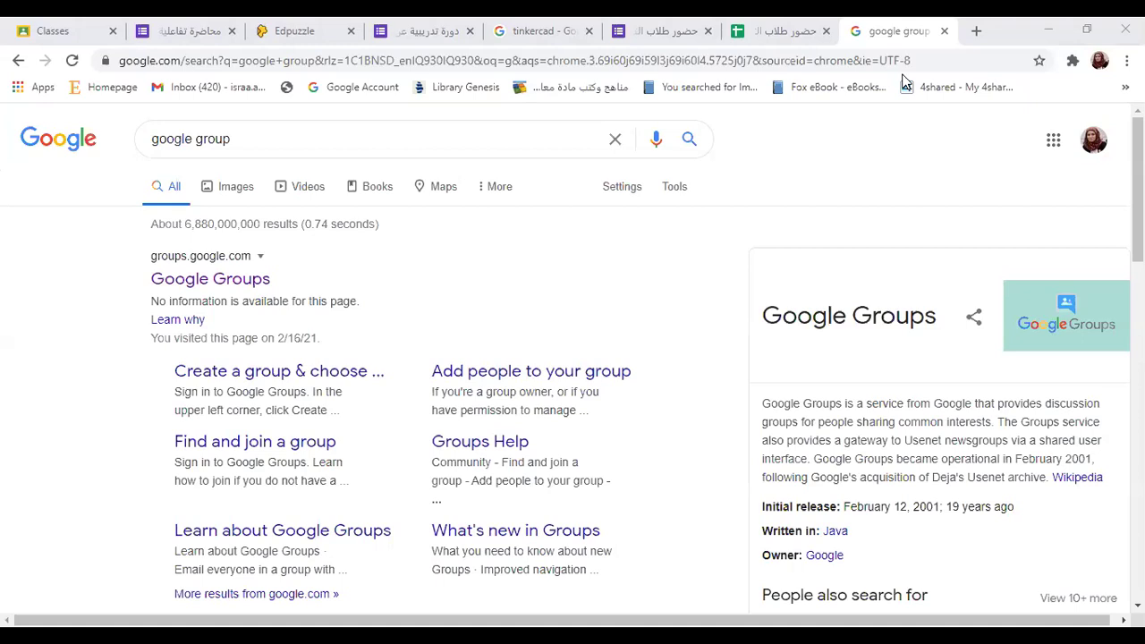
click(210, 284)
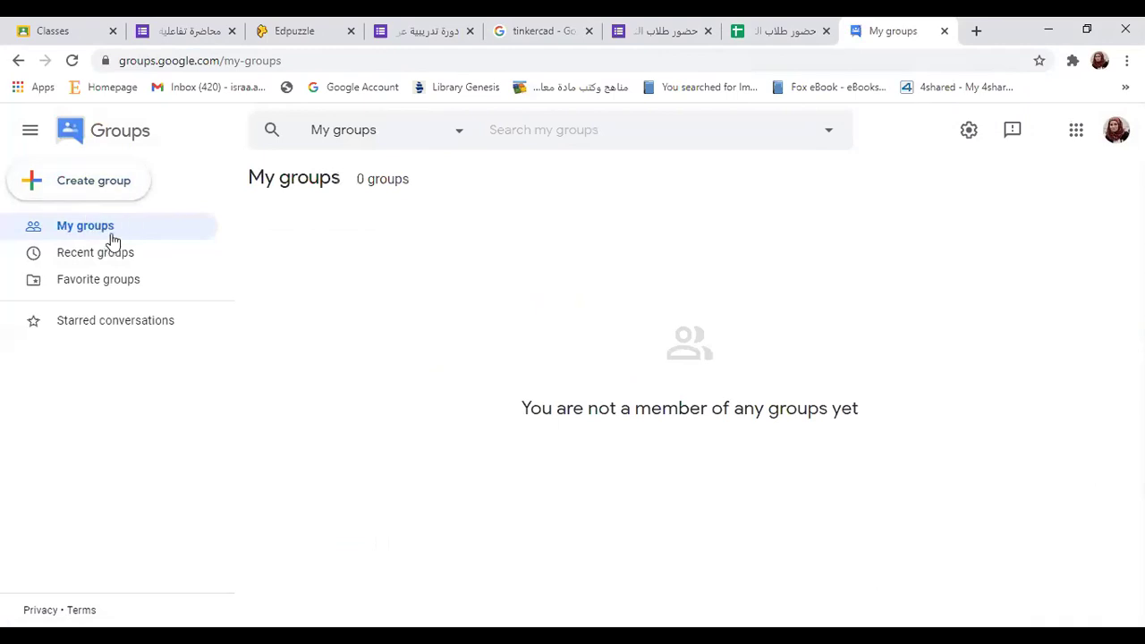
click(98, 236)
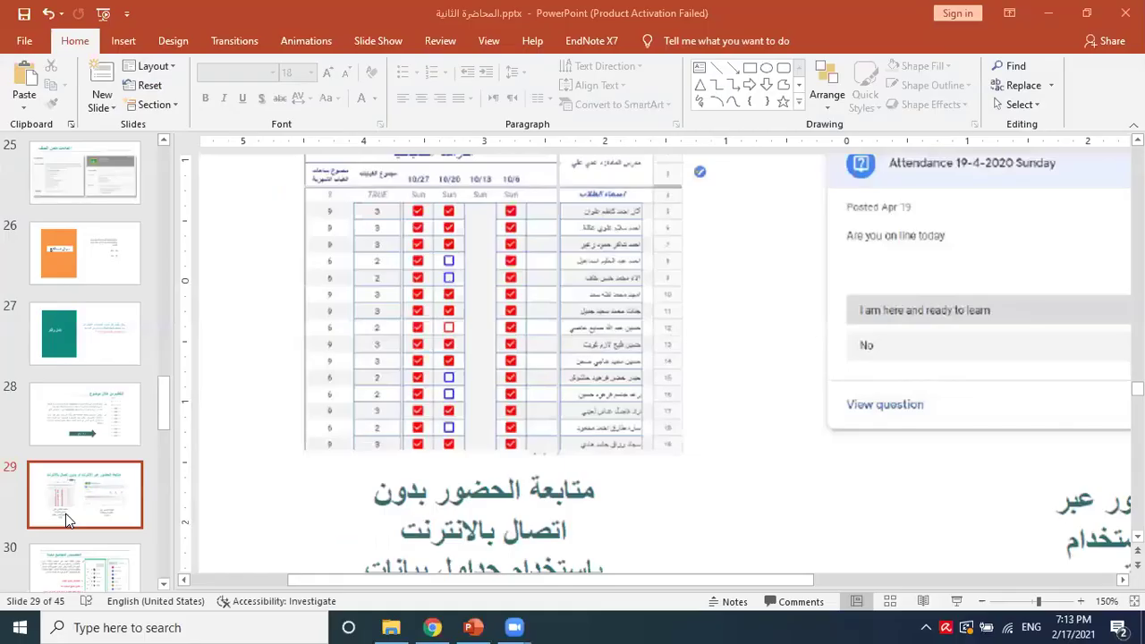
Switch to the PowerPoint lecture and go through slides 29 to 32, reducing the slide zoom to 86%.
click(64, 519)
key(Down)
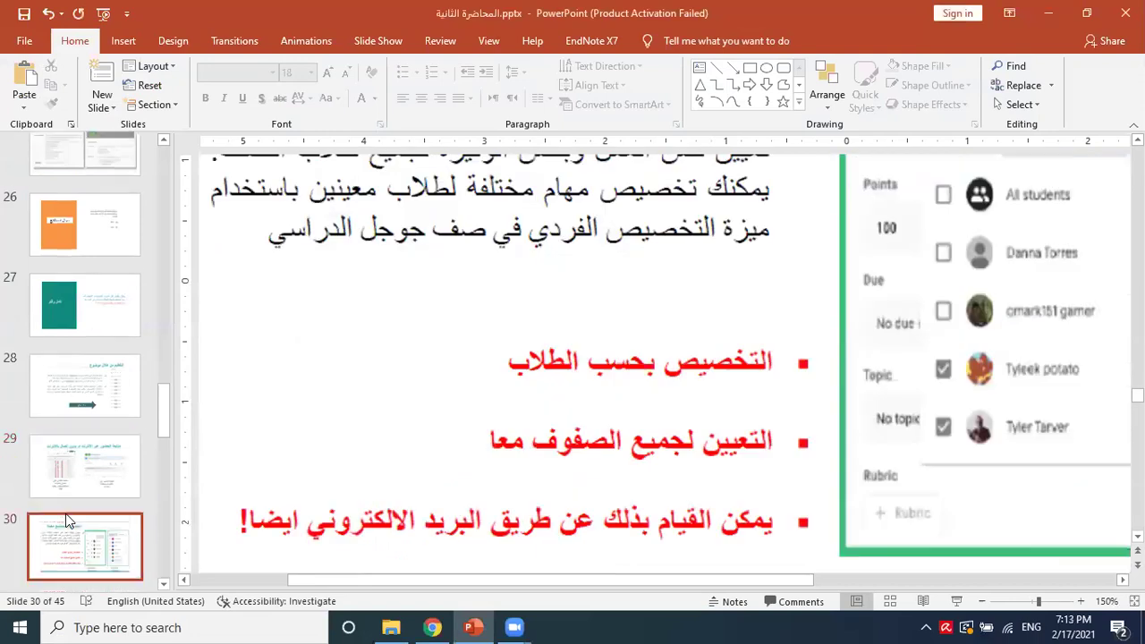
scroll(70, 520, down, 2)
key(Down)
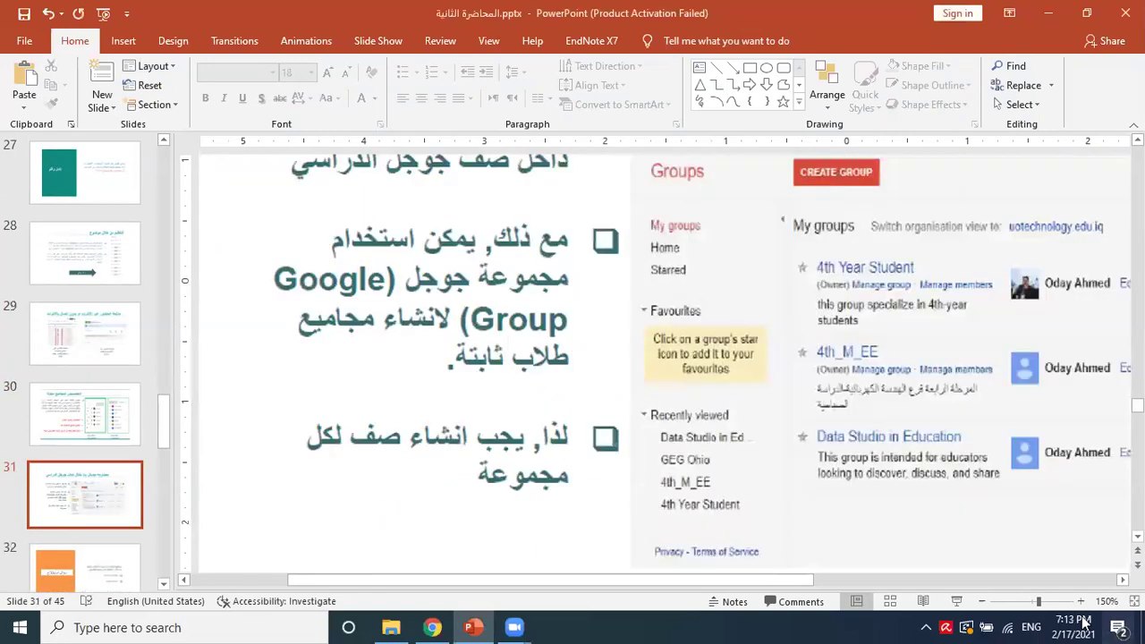
click(1027, 607)
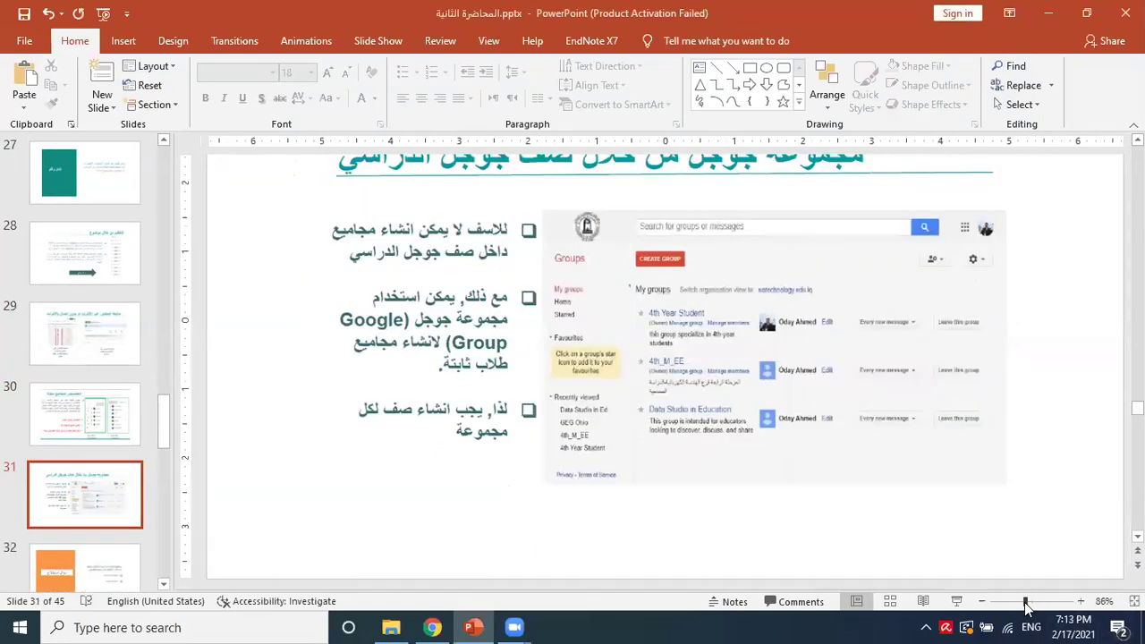
key(Down)
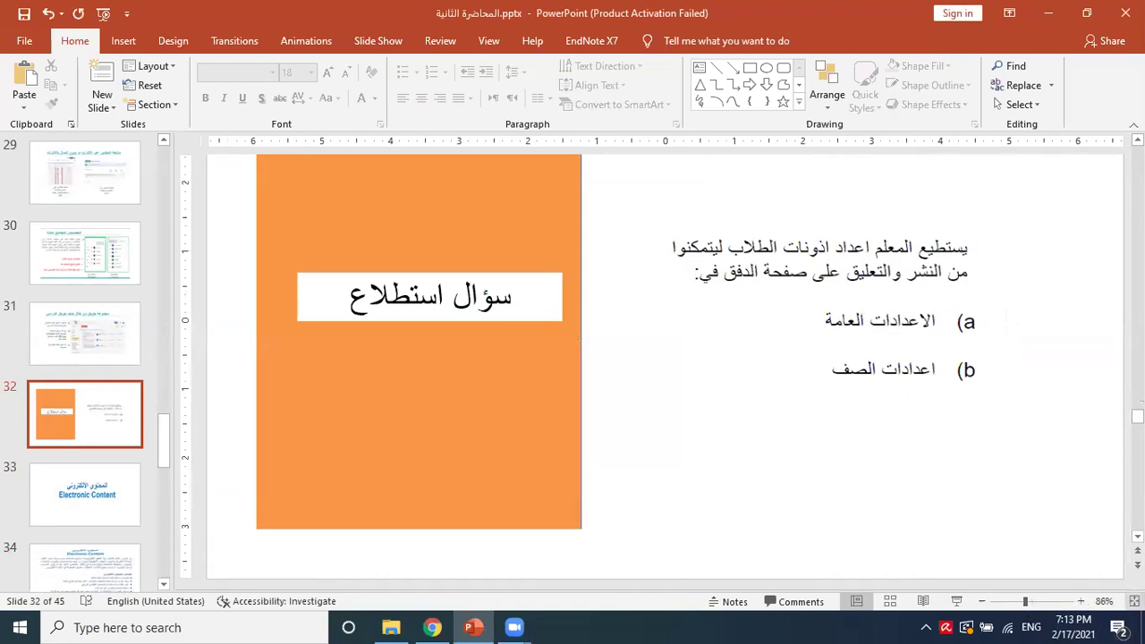
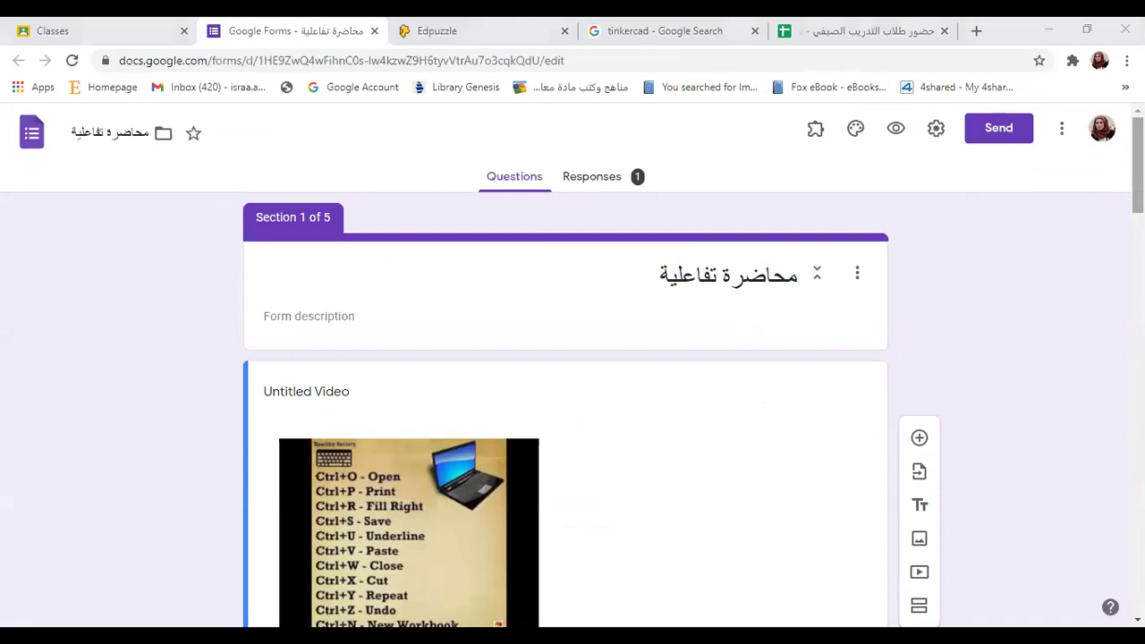
Examine section 1 of the محاضرة تفاعلية form, including its embedded video and the multiple-choice question with section branching.
scroll(573, 358, down, 3)
scroll(573, 358, up, 3)
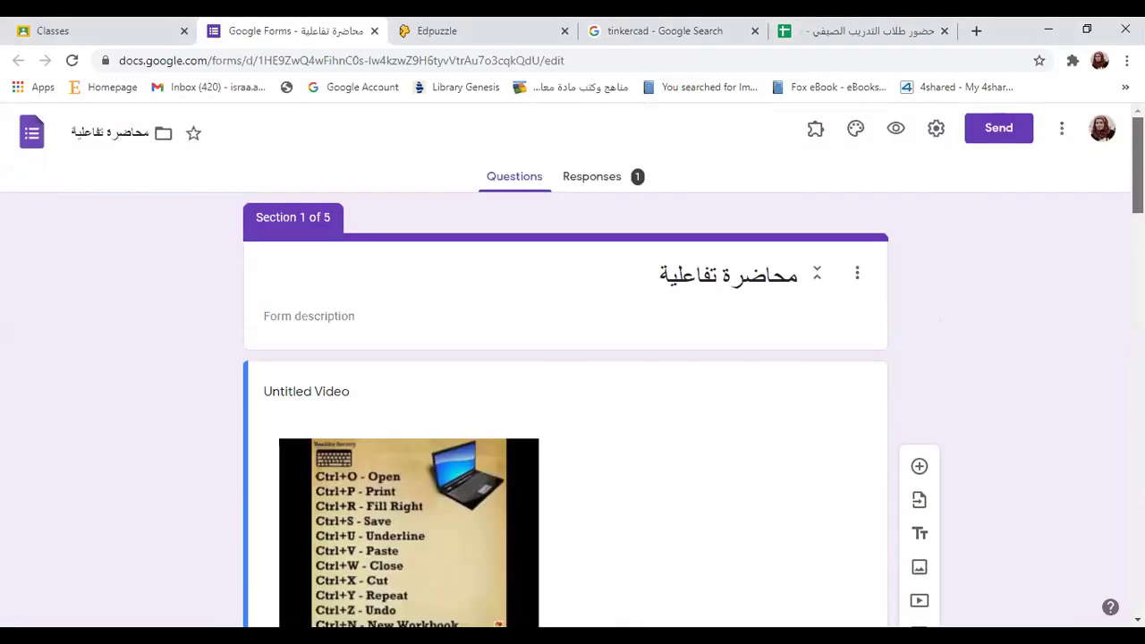
scroll(573, 358, down, 2)
scroll(573, 358, down, 1)
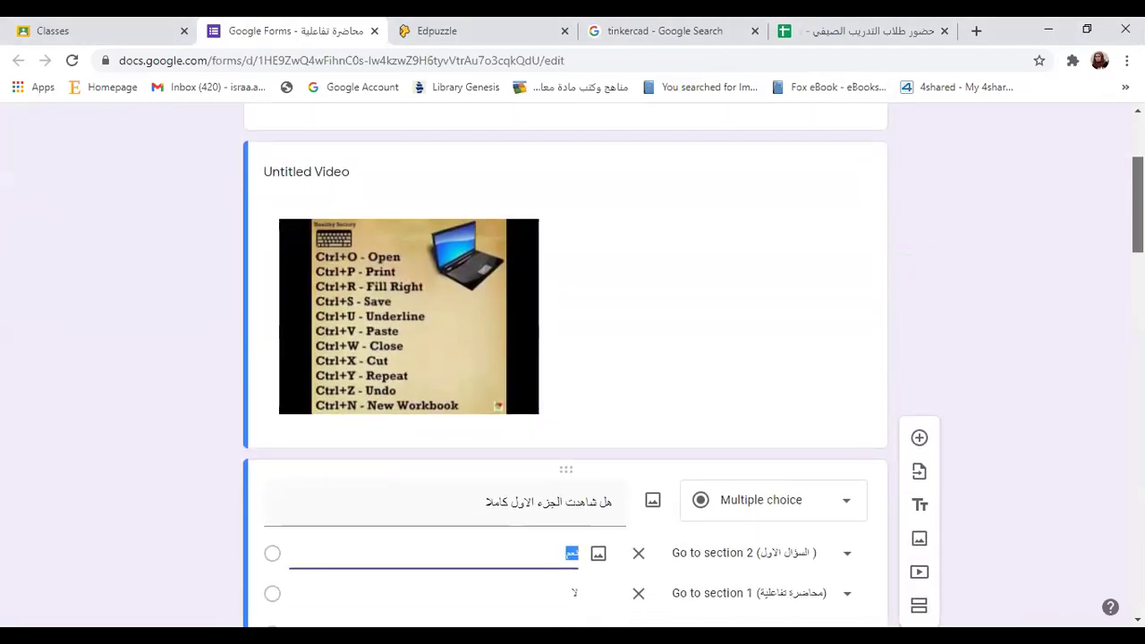
scroll(450, 438, up, 2)
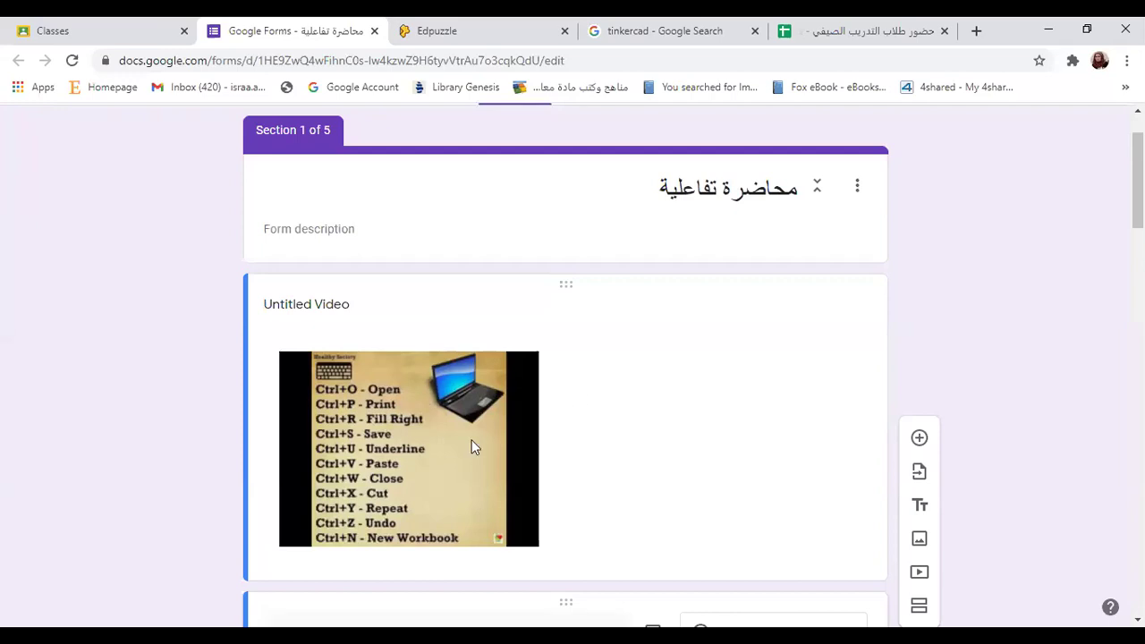
scroll(708, 475, down, 1)
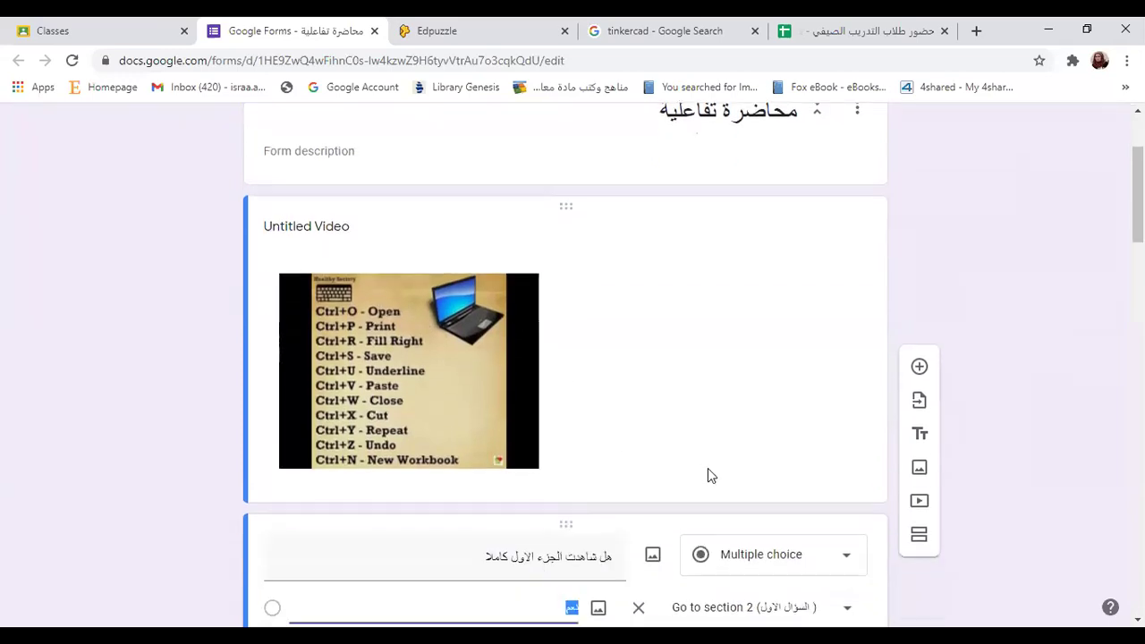
scroll(662, 437, up, 1)
scroll(644, 295, down, 1)
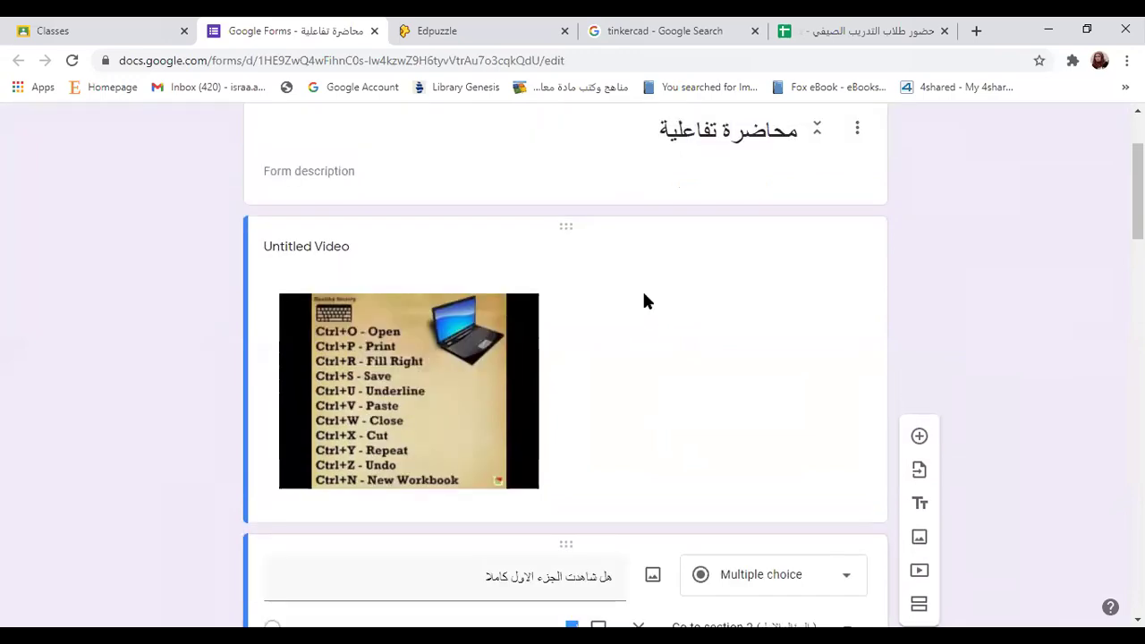
scroll(689, 421, down, 1)
scroll(652, 325, down, 1)
scroll(536, 322, up, 1)
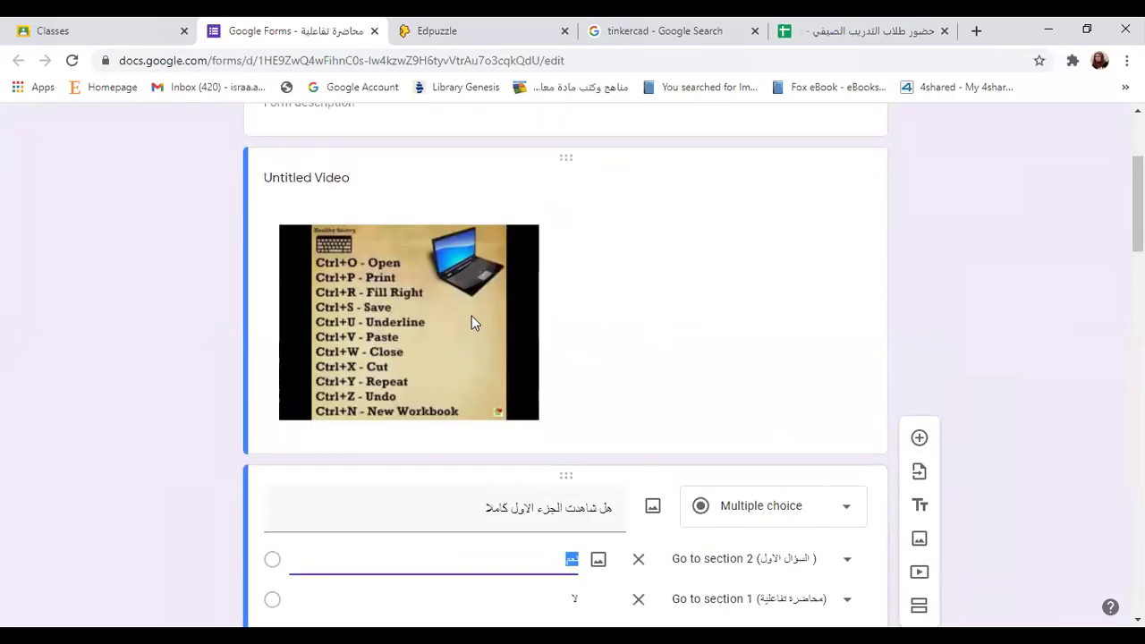
Review the section 1 video and check the Go to section based on answer option of the question below it.
scroll(565, 304, up, 1)
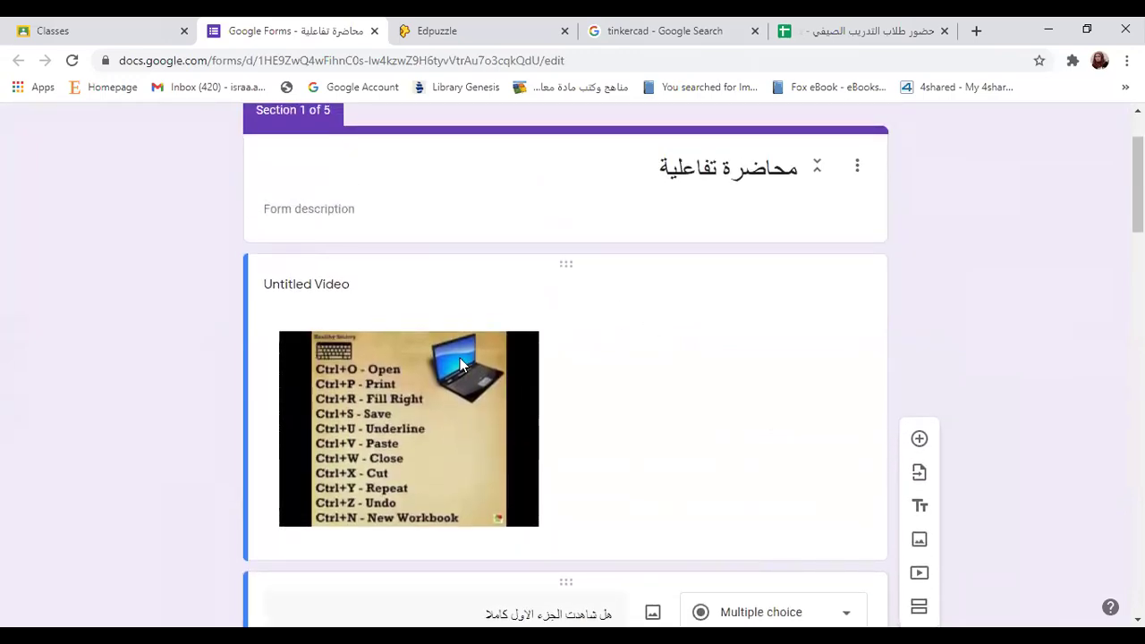
scroll(602, 435, down, 1)
scroll(599, 427, down, 1)
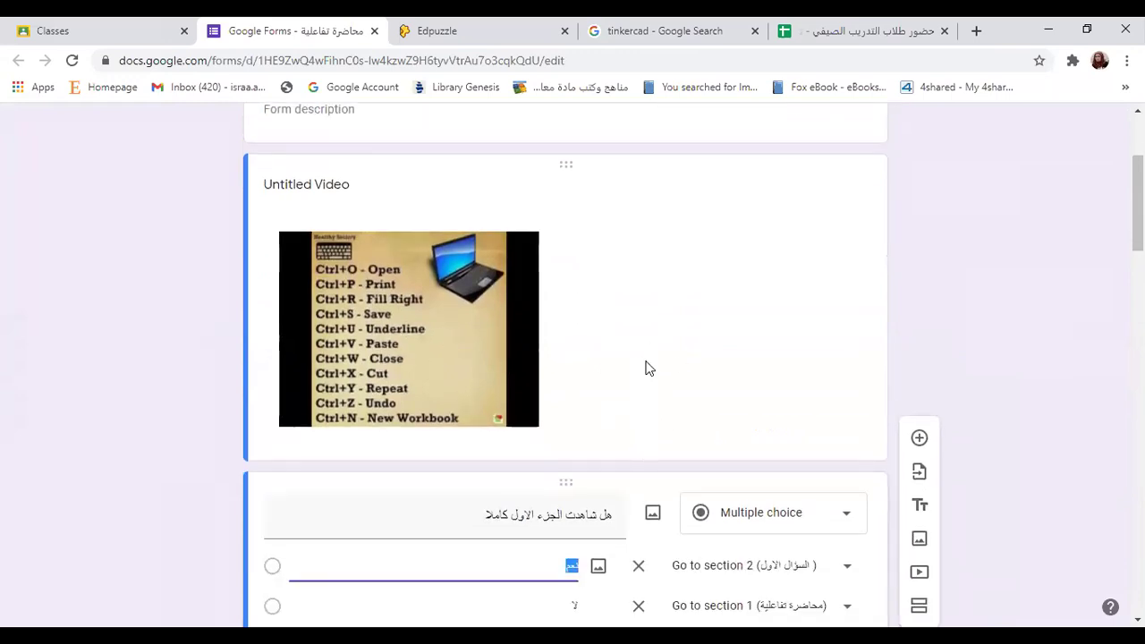
scroll(637, 477, up, 2)
scroll(637, 477, down, 2)
scroll(788, 360, down, 2)
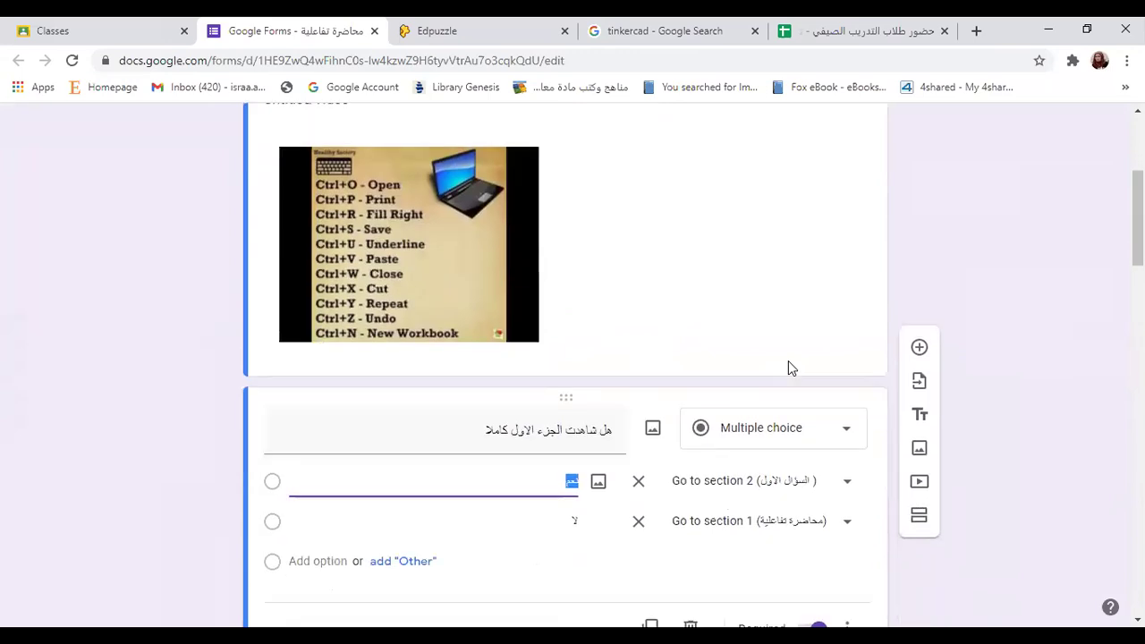
scroll(758, 349, down, 1)
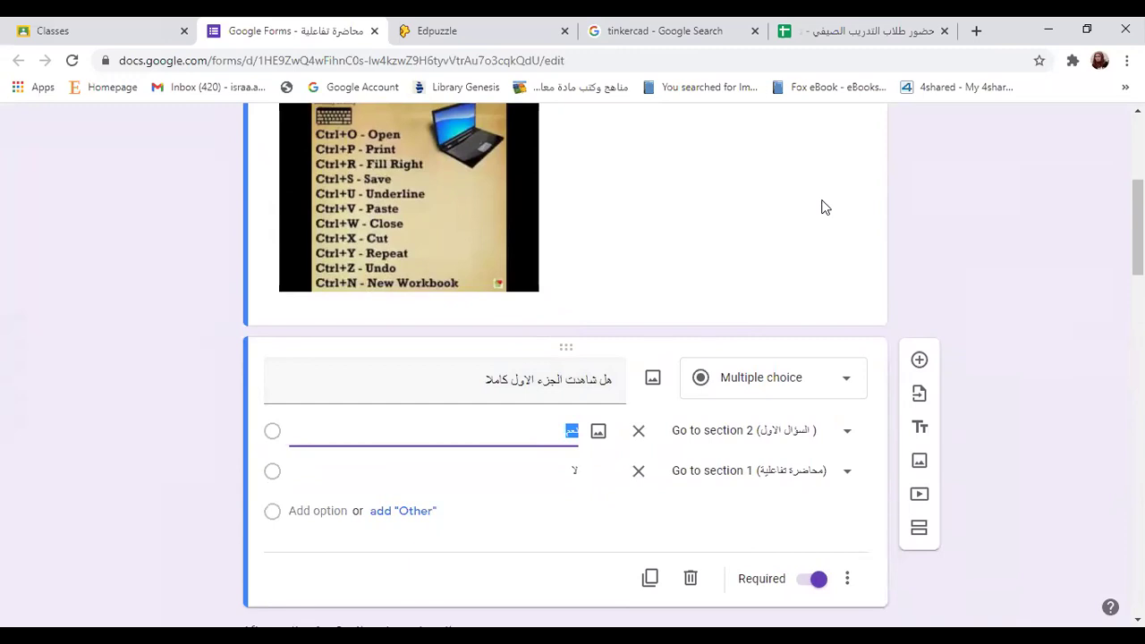
scroll(824, 207, up, 4)
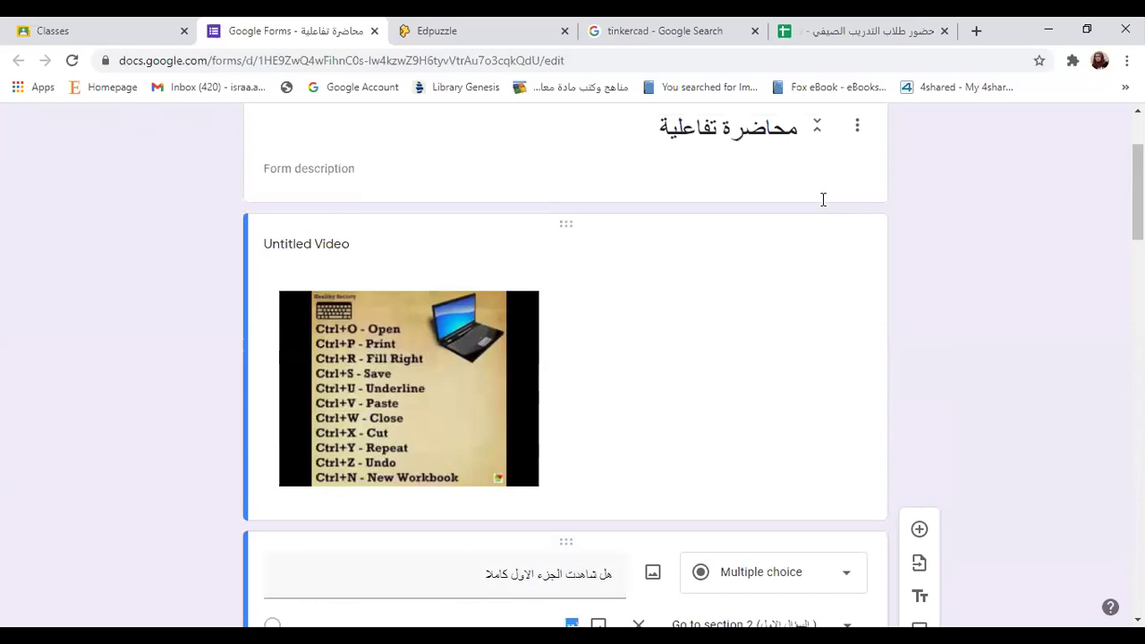
scroll(697, 376, down, 3)
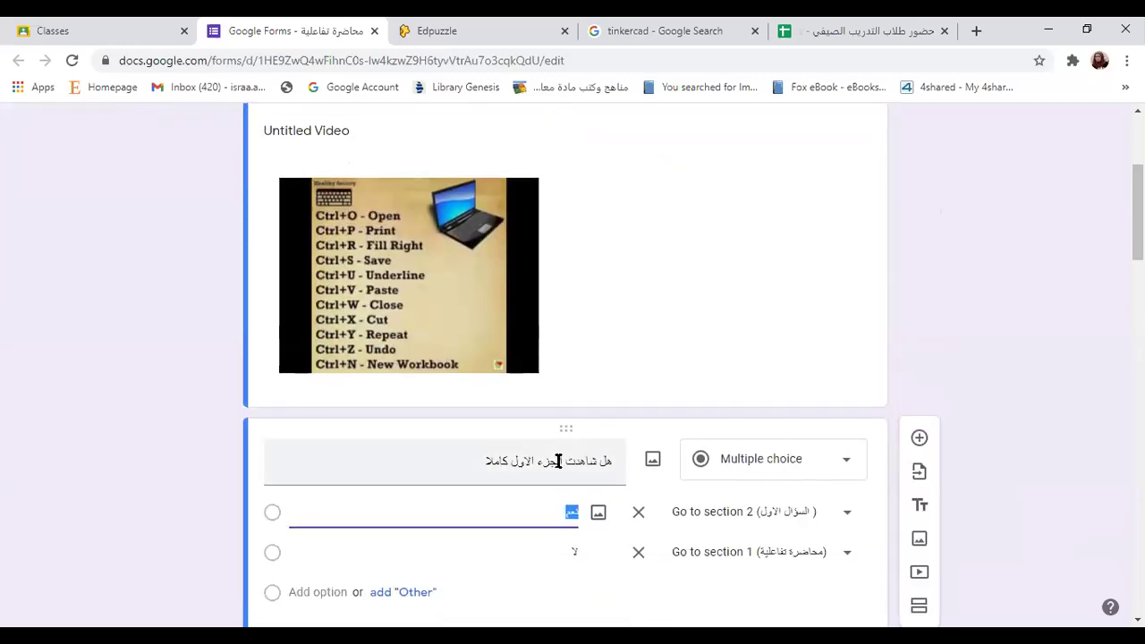
scroll(555, 474, down, 1)
scroll(553, 479, down, 1)
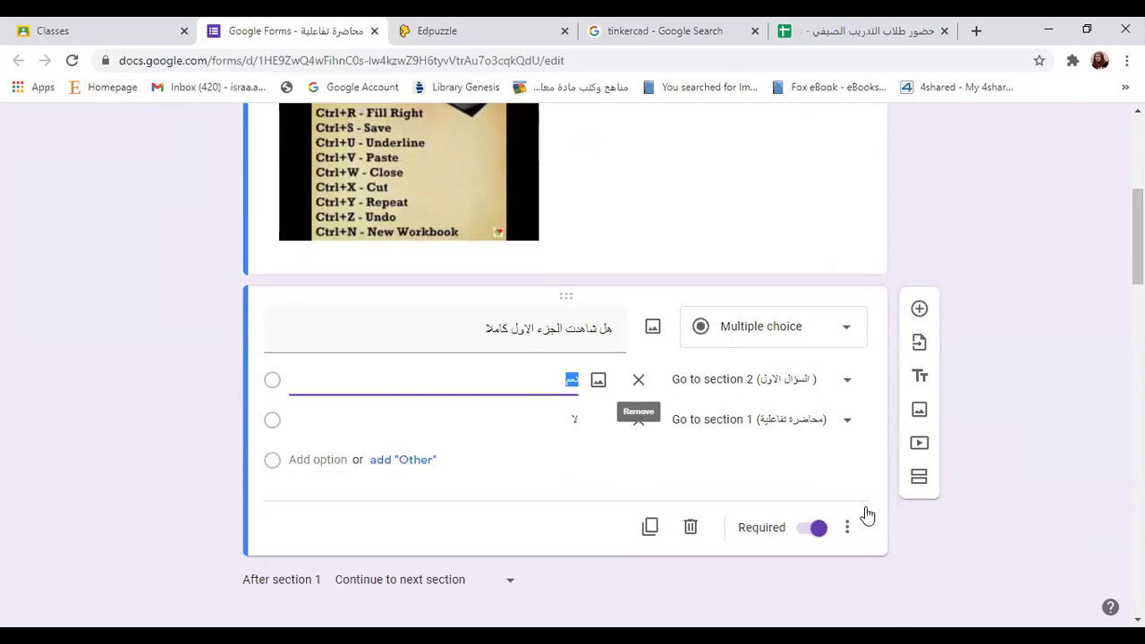
click(848, 534)
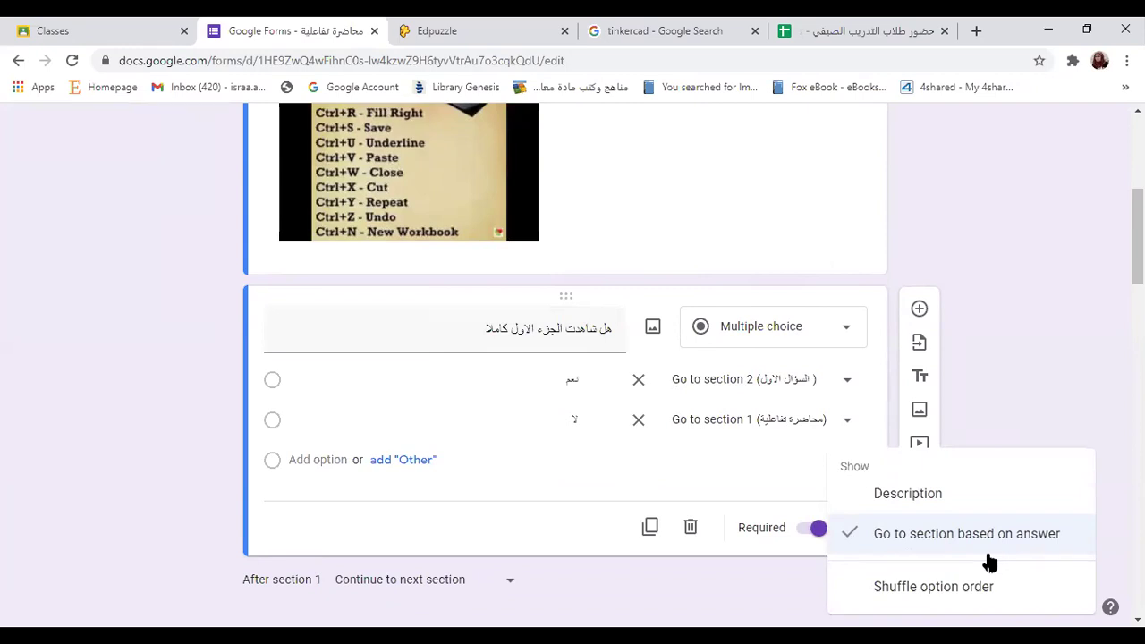
click(1052, 371)
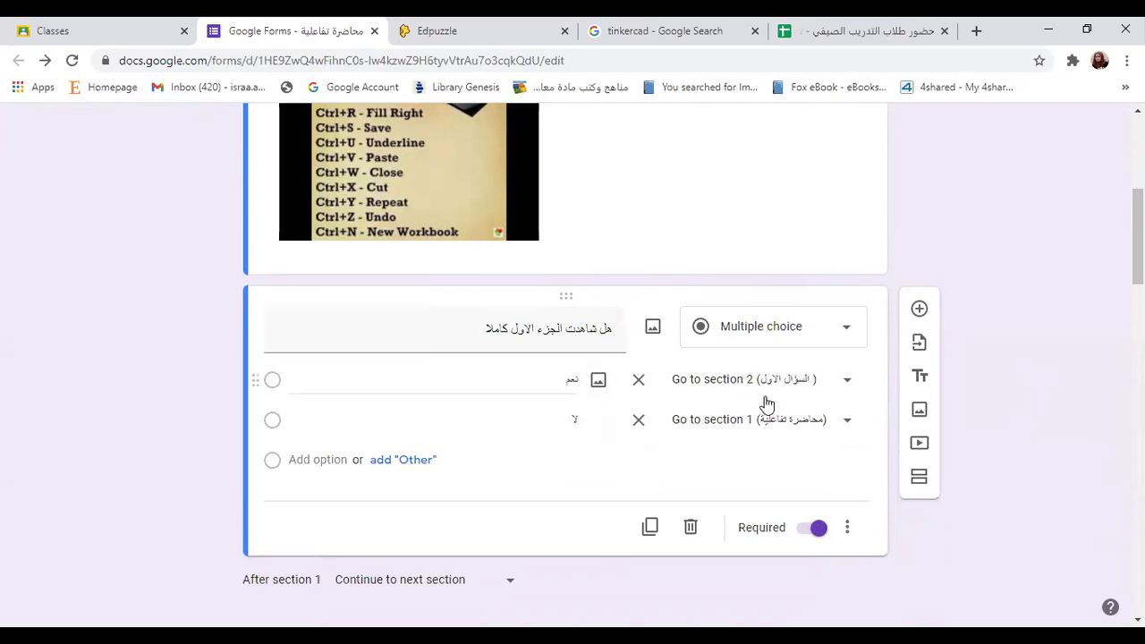
Look over sections 2 and 3, and compare the لا and نعم answers of the section 1 question with their section targets.
scroll(737, 456, down, 5)
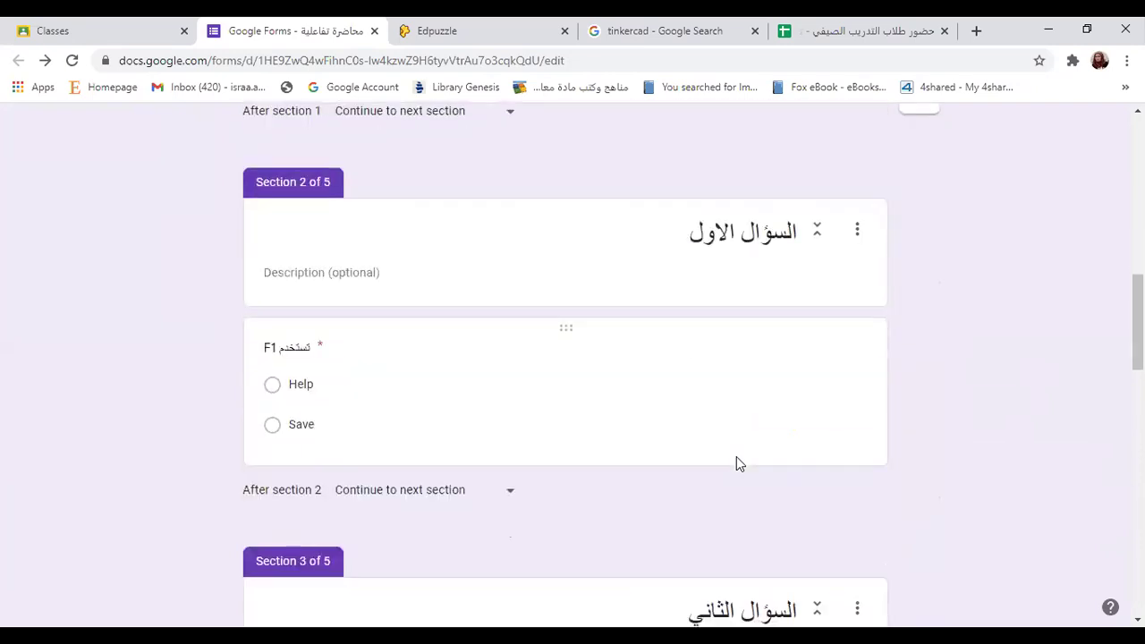
scroll(736, 456, down, 5)
scroll(731, 455, up, 2)
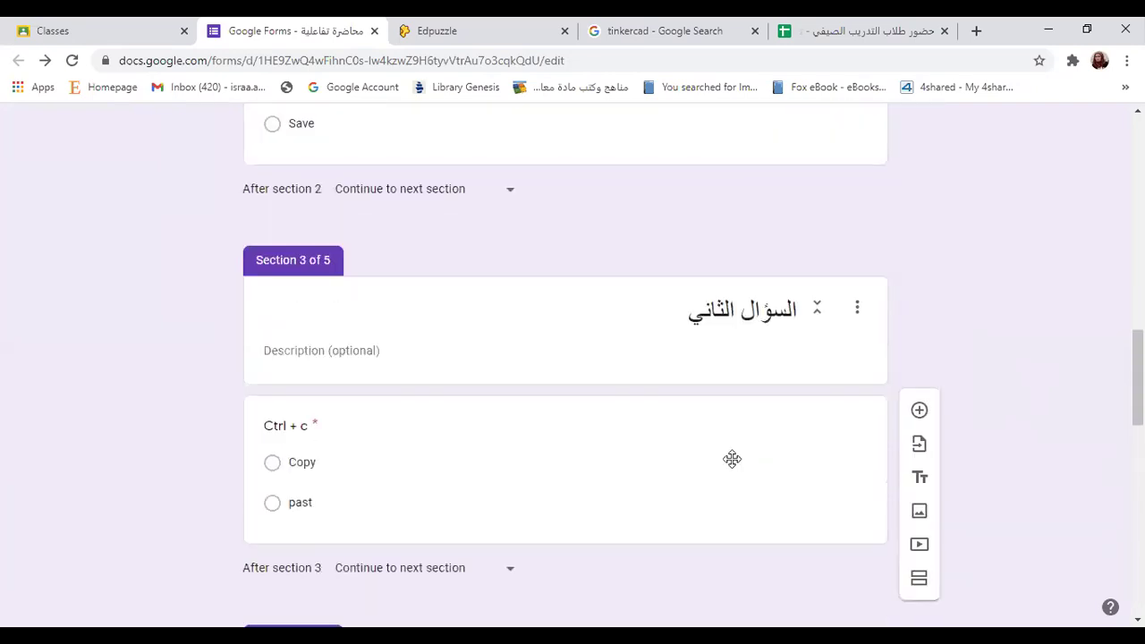
scroll(731, 455, up, 8)
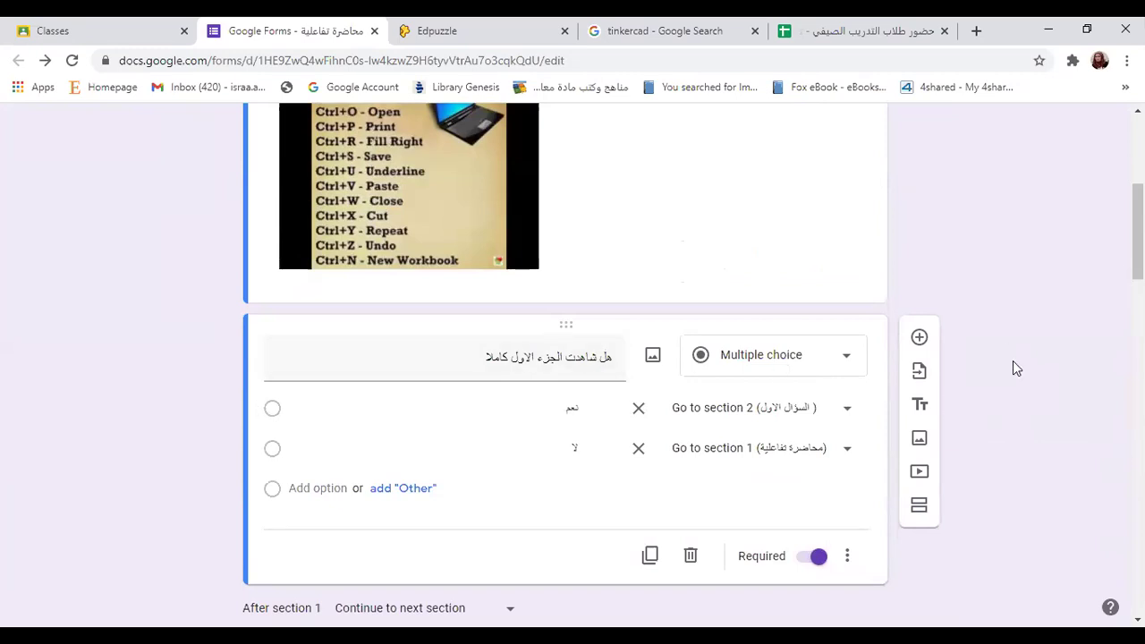
scroll(1007, 512, down, 4)
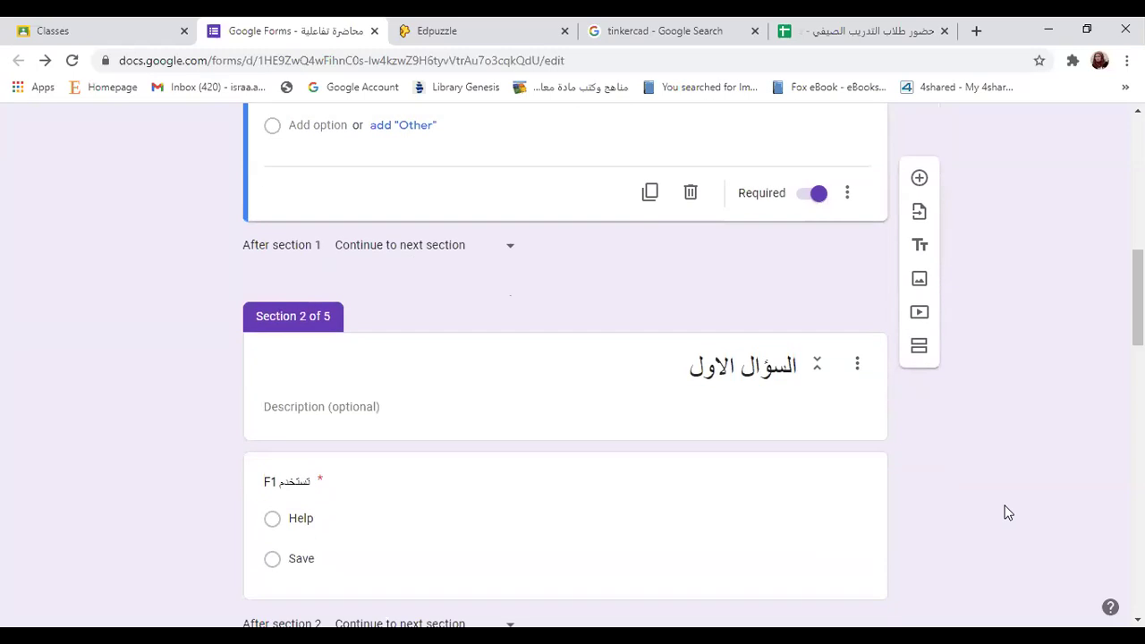
scroll(1007, 512, up, 2)
click(523, 275)
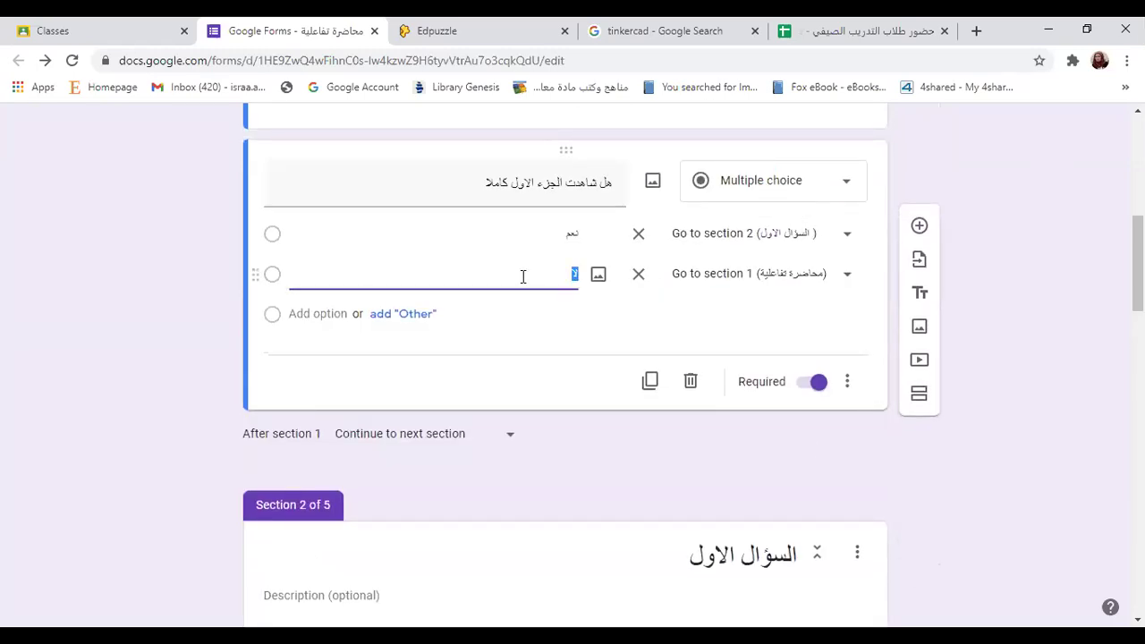
scroll(532, 242, up, 1)
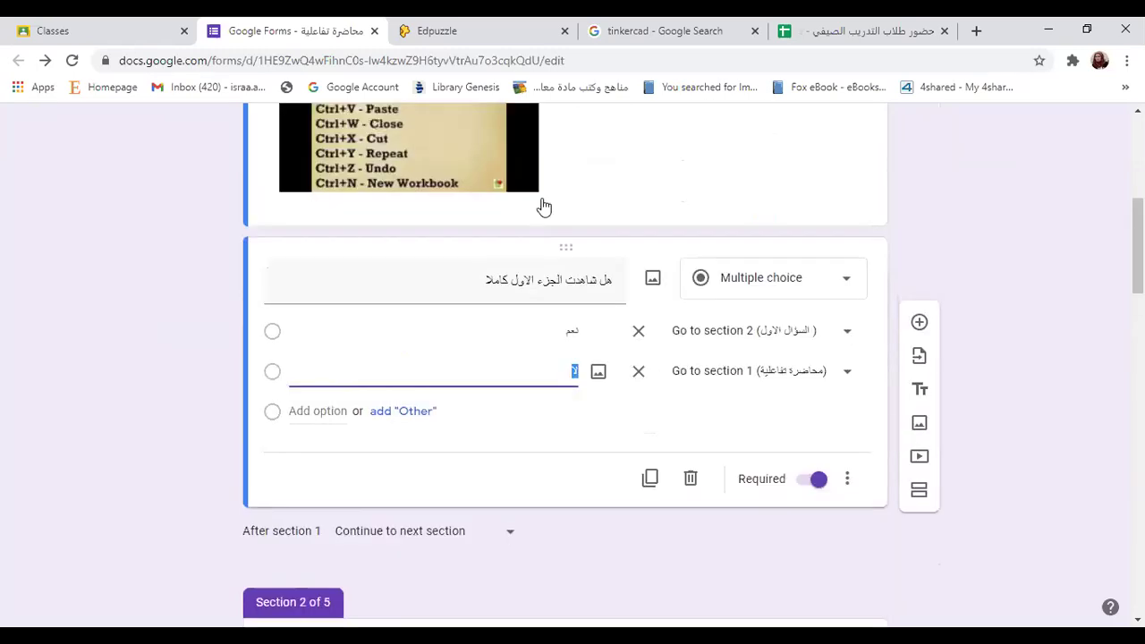
scroll(567, 260, up, 3)
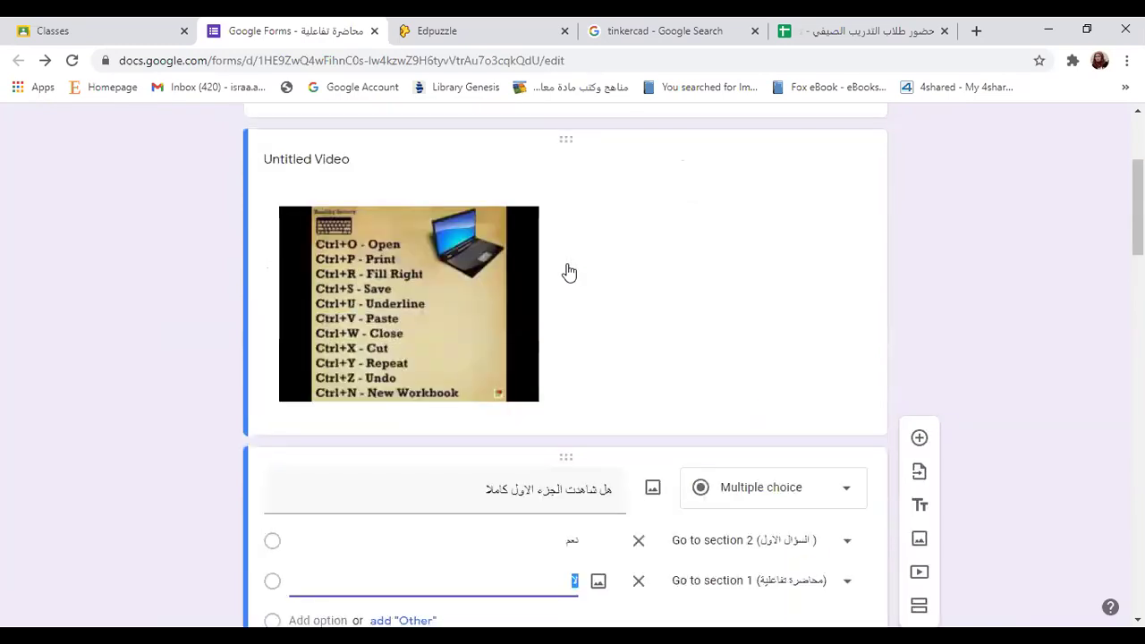
scroll(554, 286, down, 3)
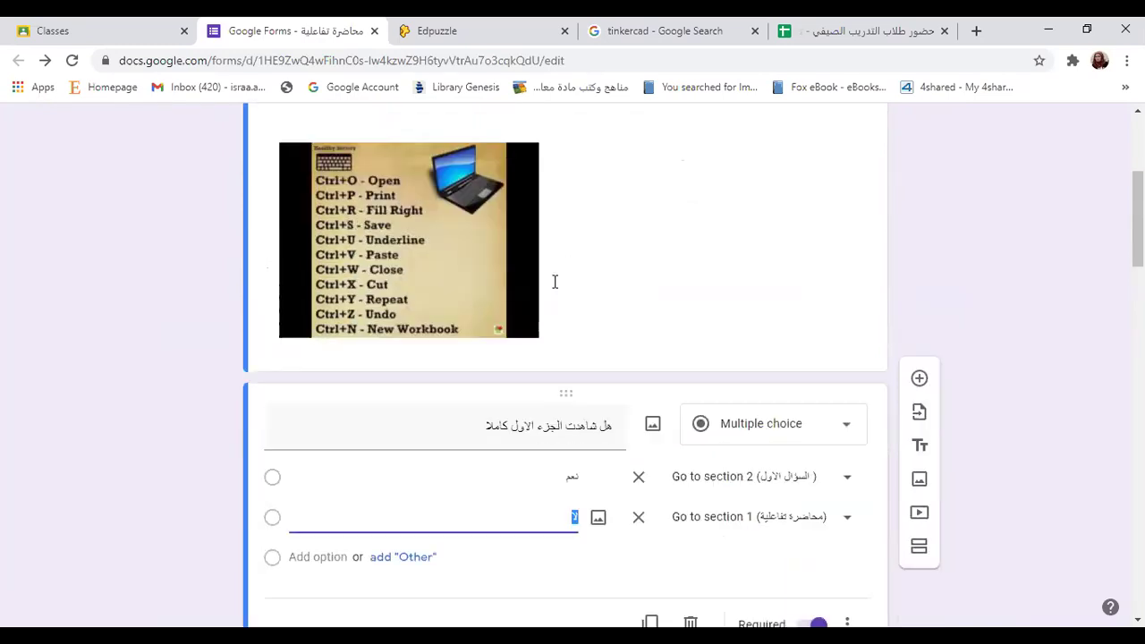
click(553, 282)
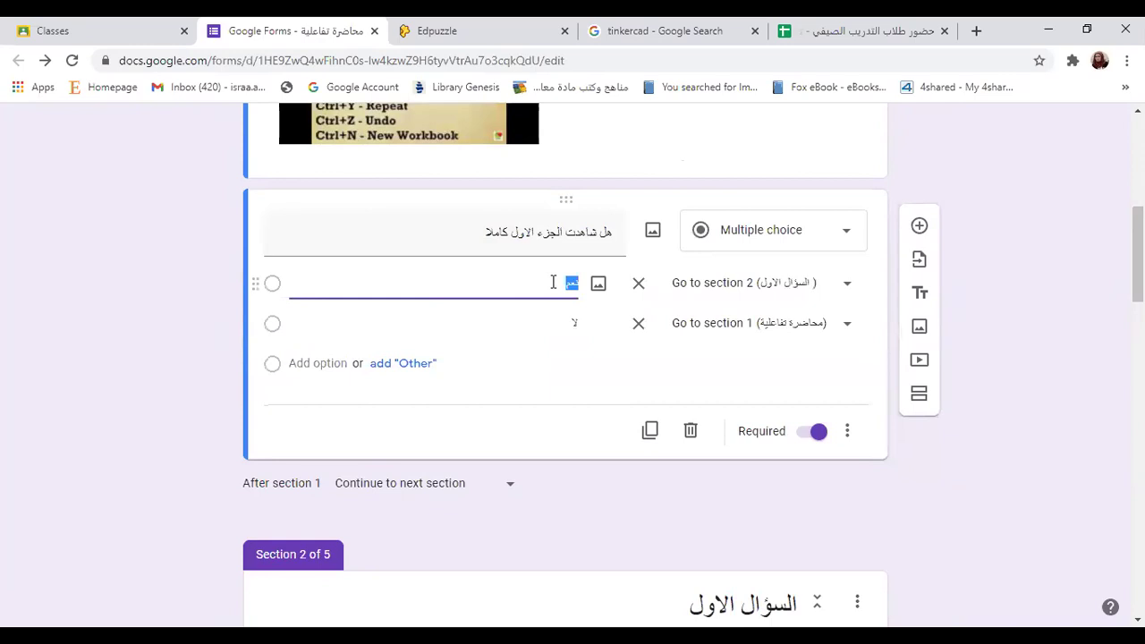
Inspect the F1 question in section 2, including its Help and Save answers and the Go to section based on answer option.
scroll(896, 537, down, 3)
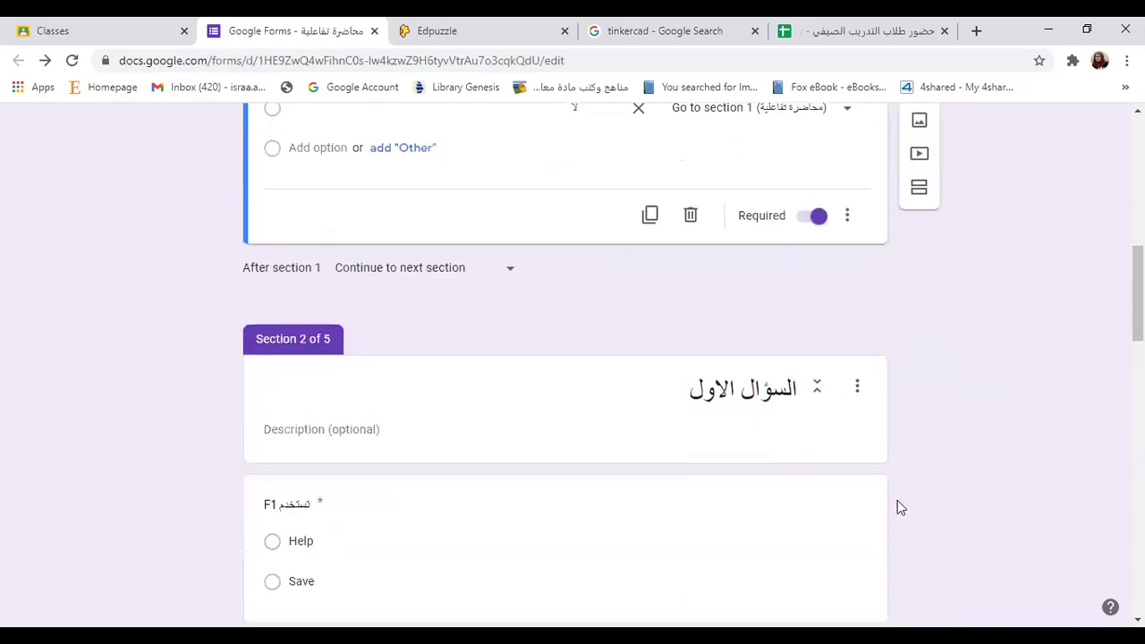
scroll(698, 505, down, 2)
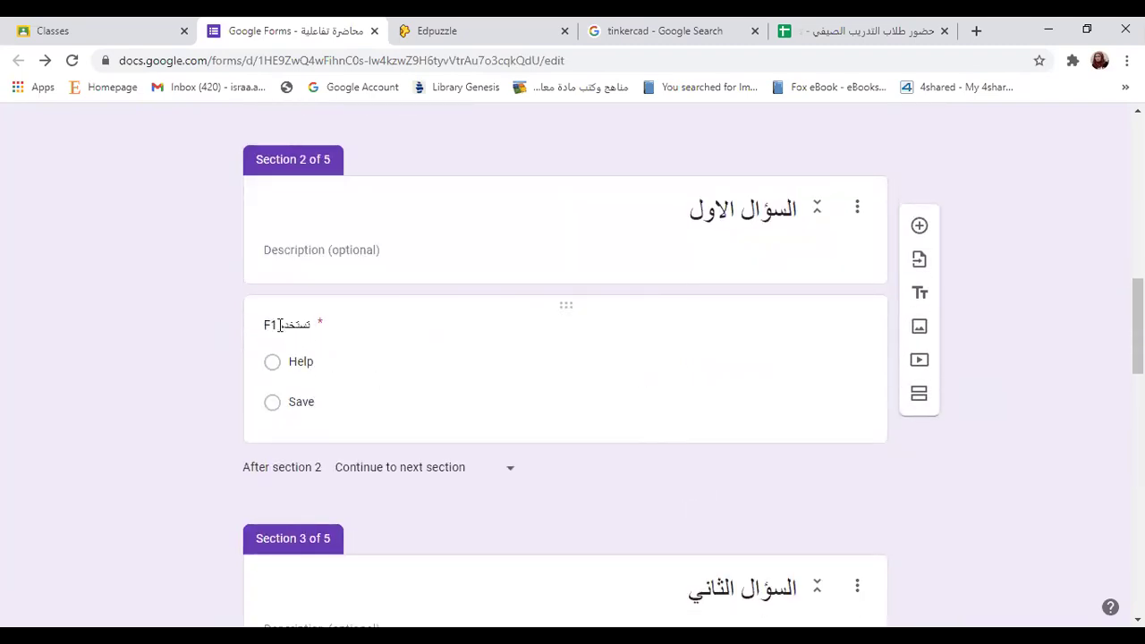
click(314, 373)
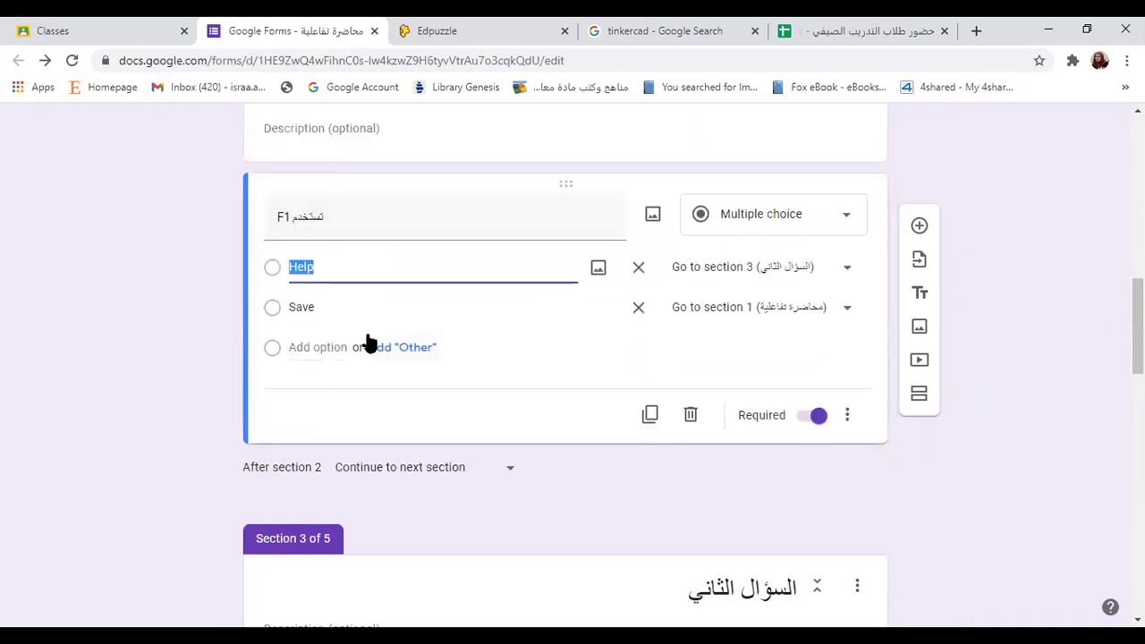
click(325, 314)
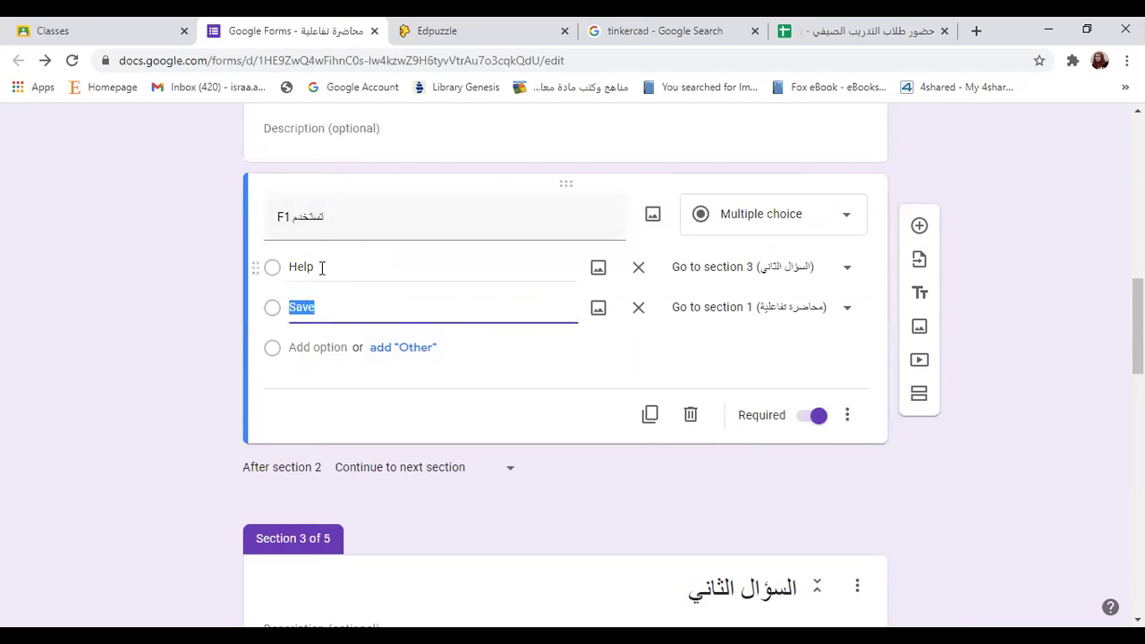
click(852, 422)
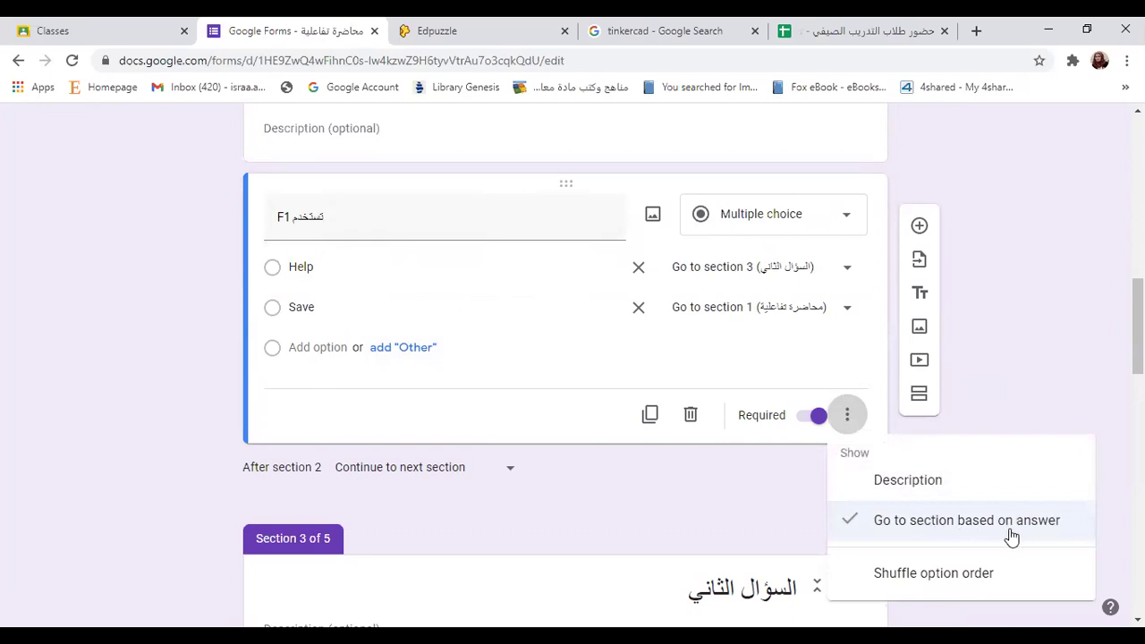
click(1076, 383)
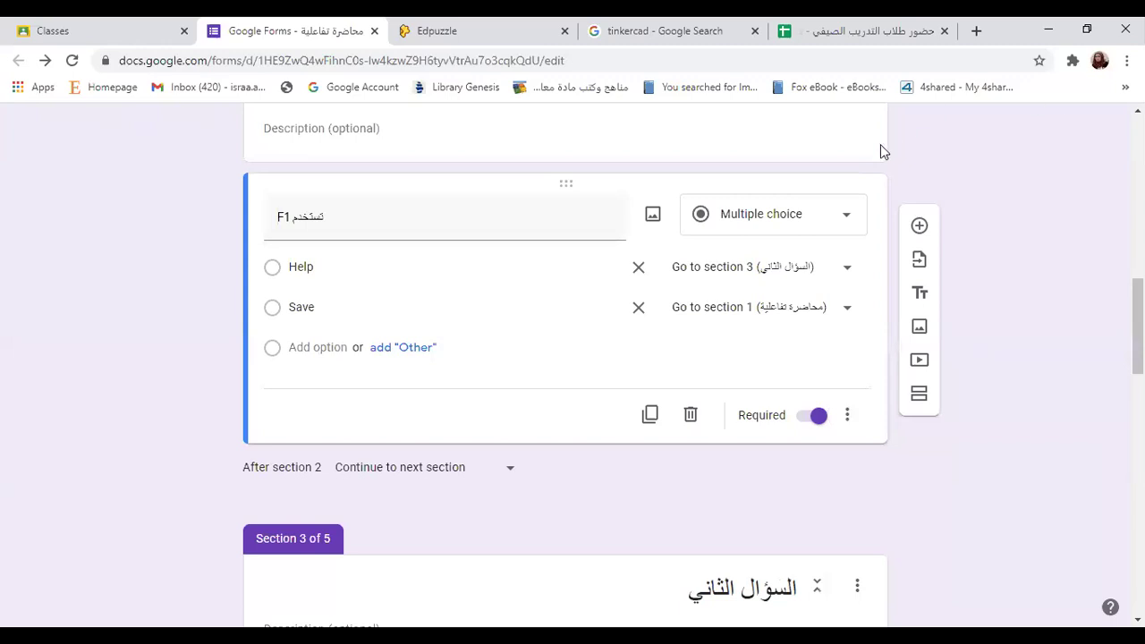
click(511, 270)
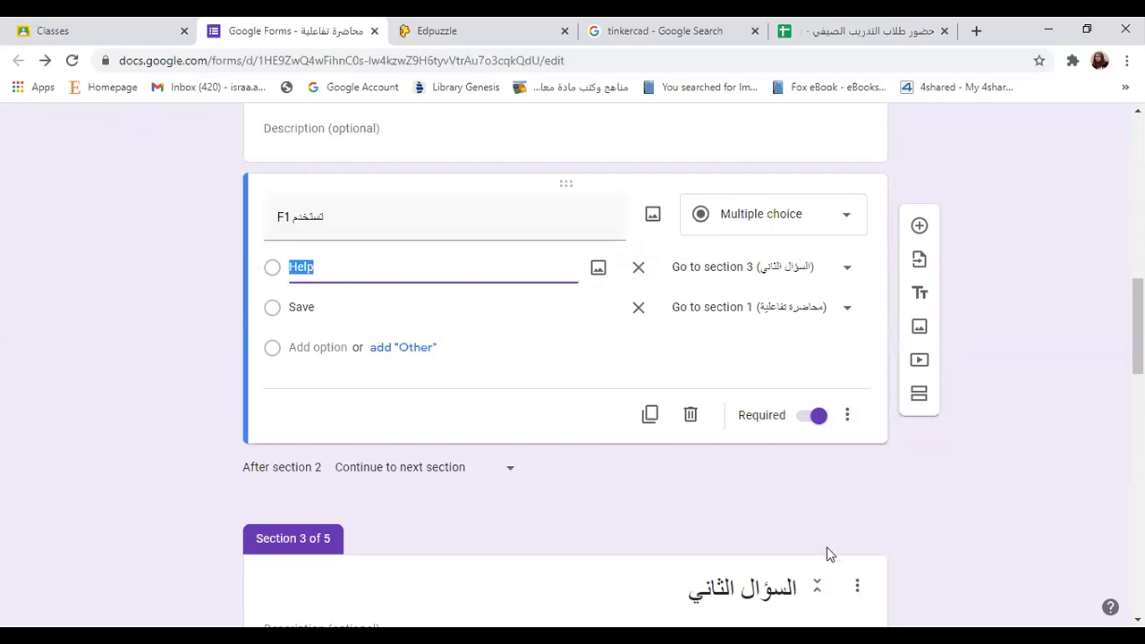
Inspect the Ctrl + c question in section 3, including its Copy and past answers and the Go to section based on answer option.
scroll(827, 553, down, 1)
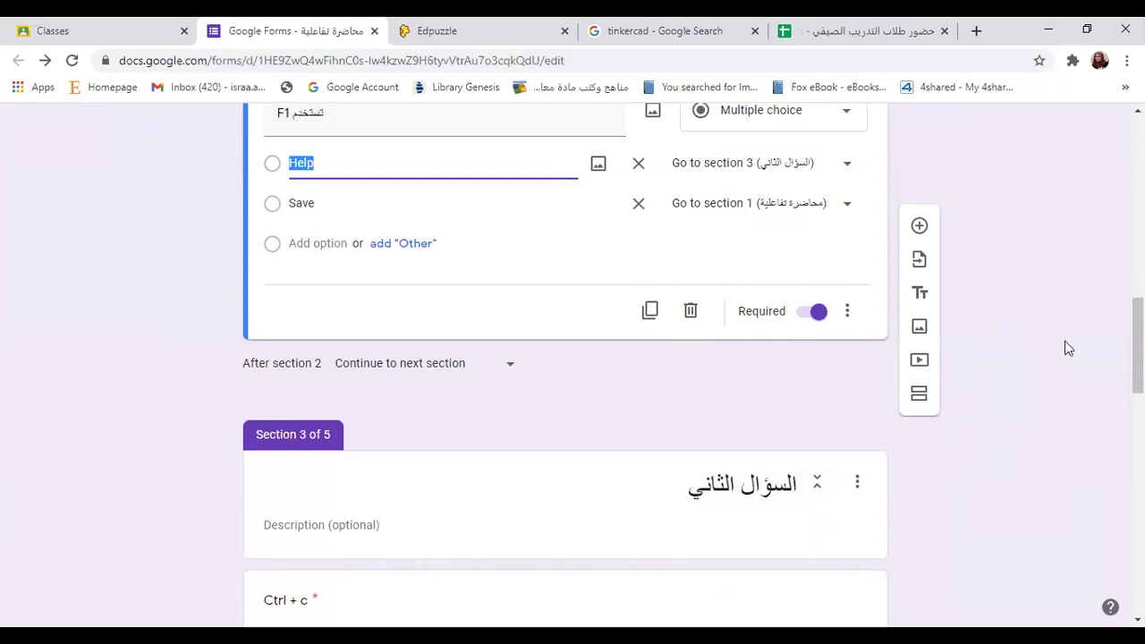
scroll(1026, 336, down, 1)
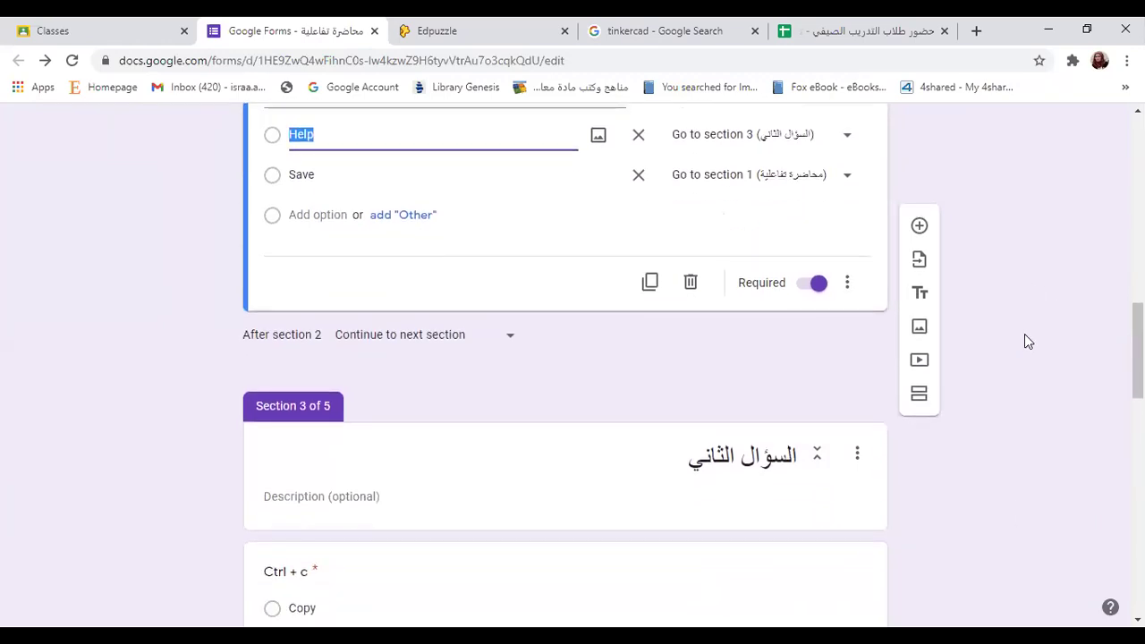
scroll(1024, 333, down, 6)
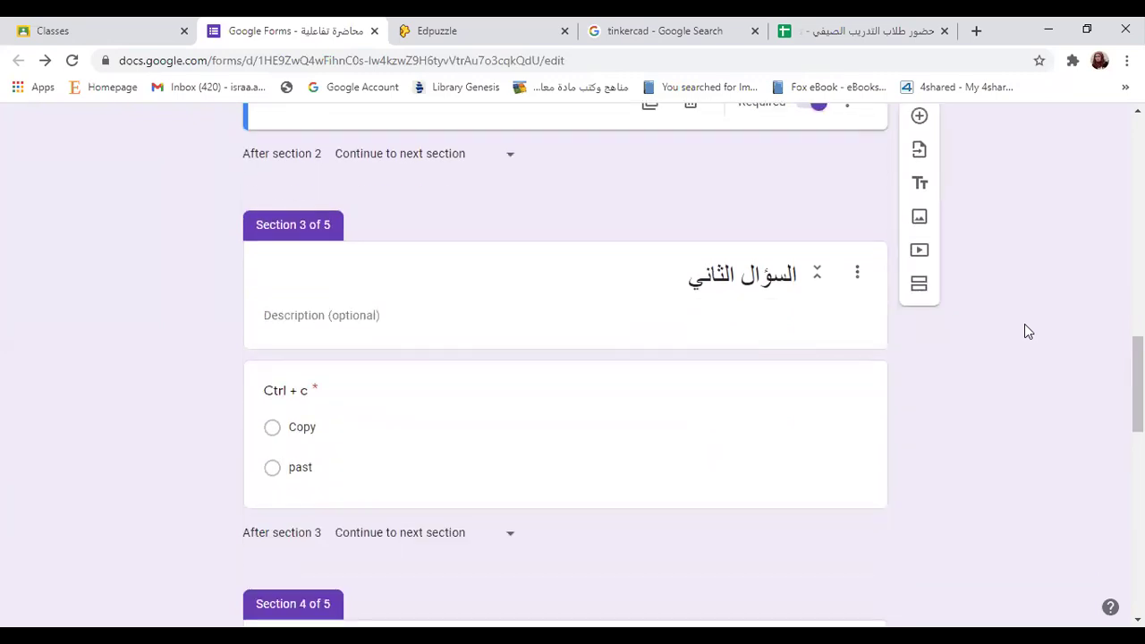
scroll(984, 224, up, 3)
scroll(984, 233, up, 3)
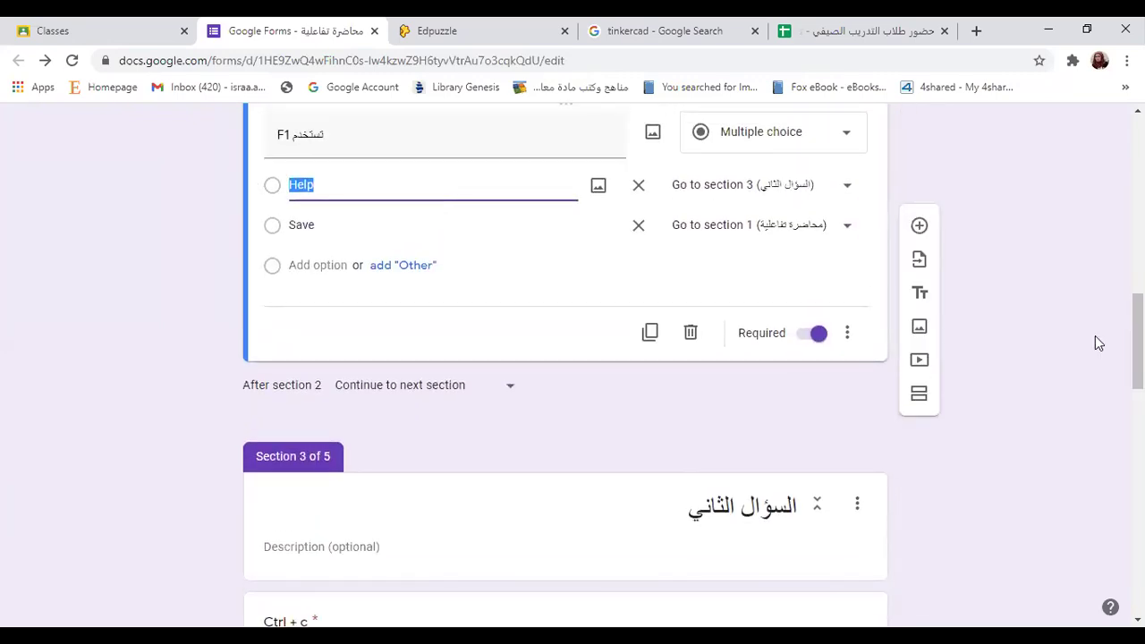
scroll(1095, 335, down, 4)
scroll(949, 331, down, 3)
click(429, 315)
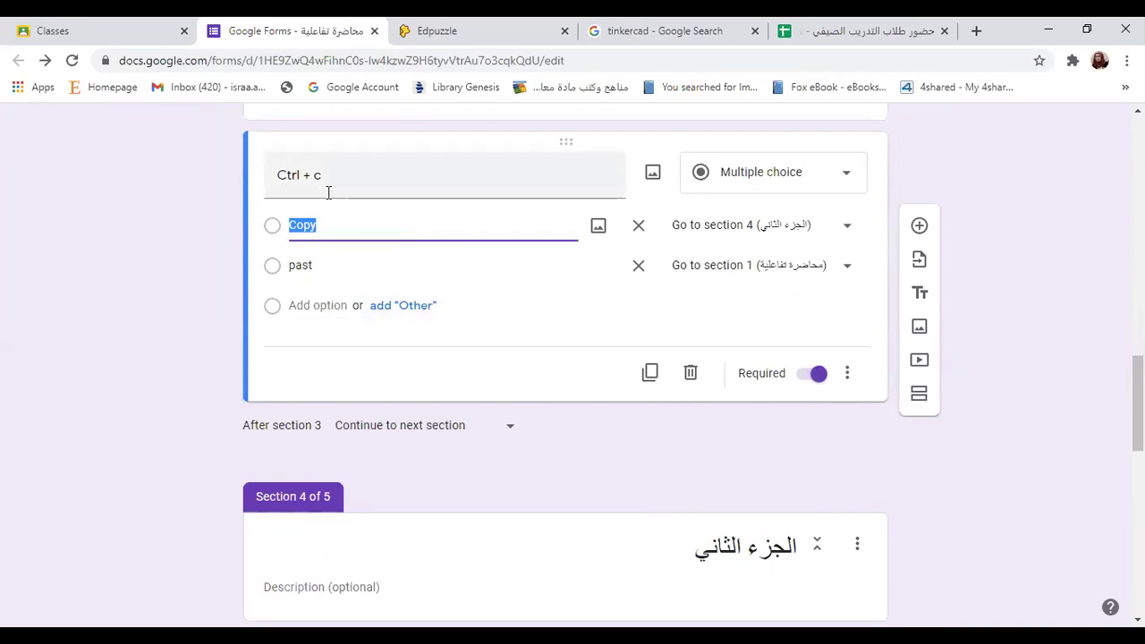
scroll(442, 265, up, 1)
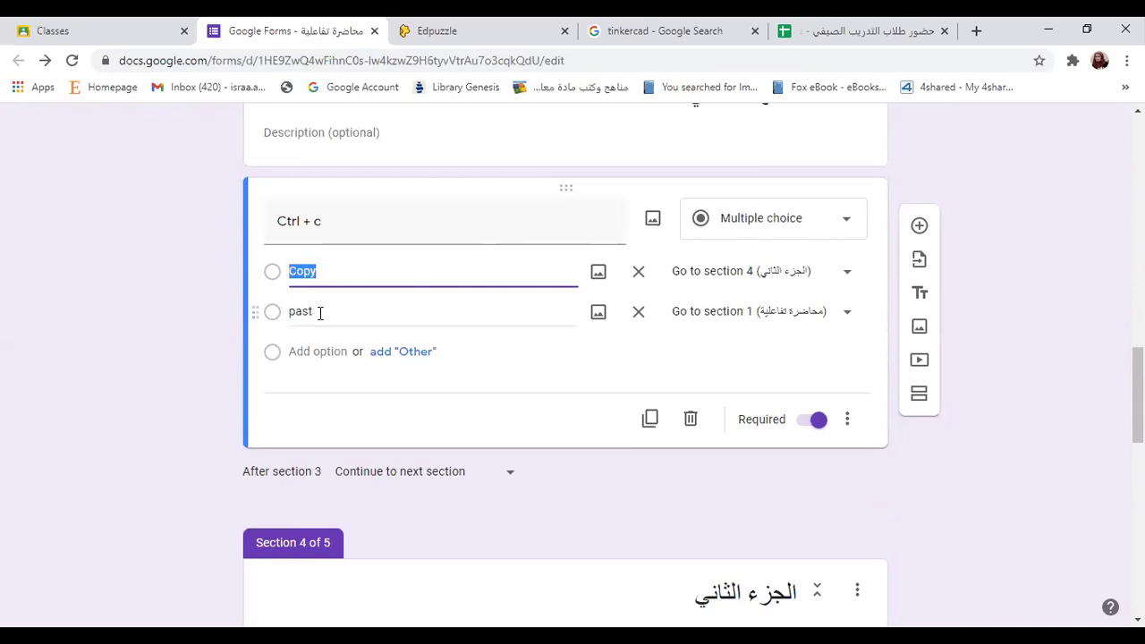
click(333, 271)
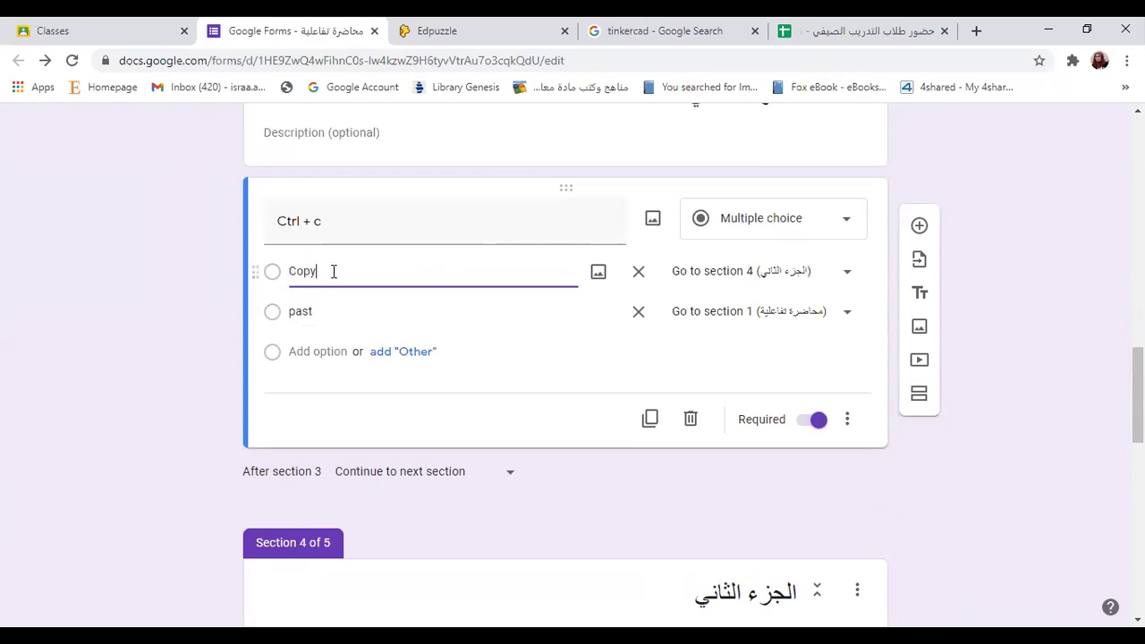
click(849, 421)
click(849, 420)
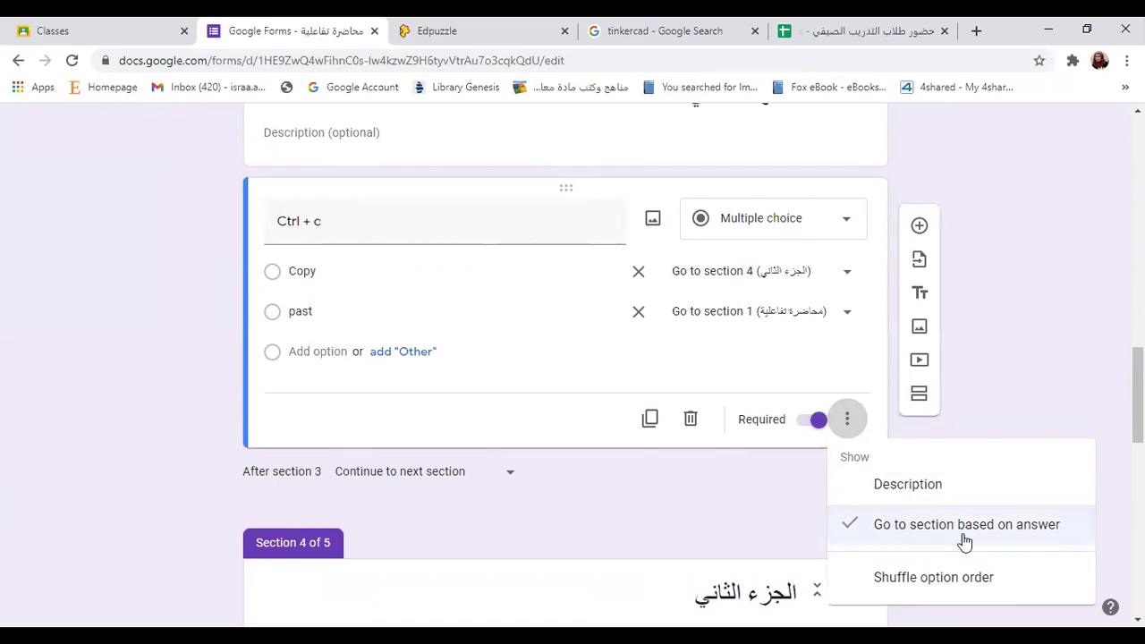
click(1077, 396)
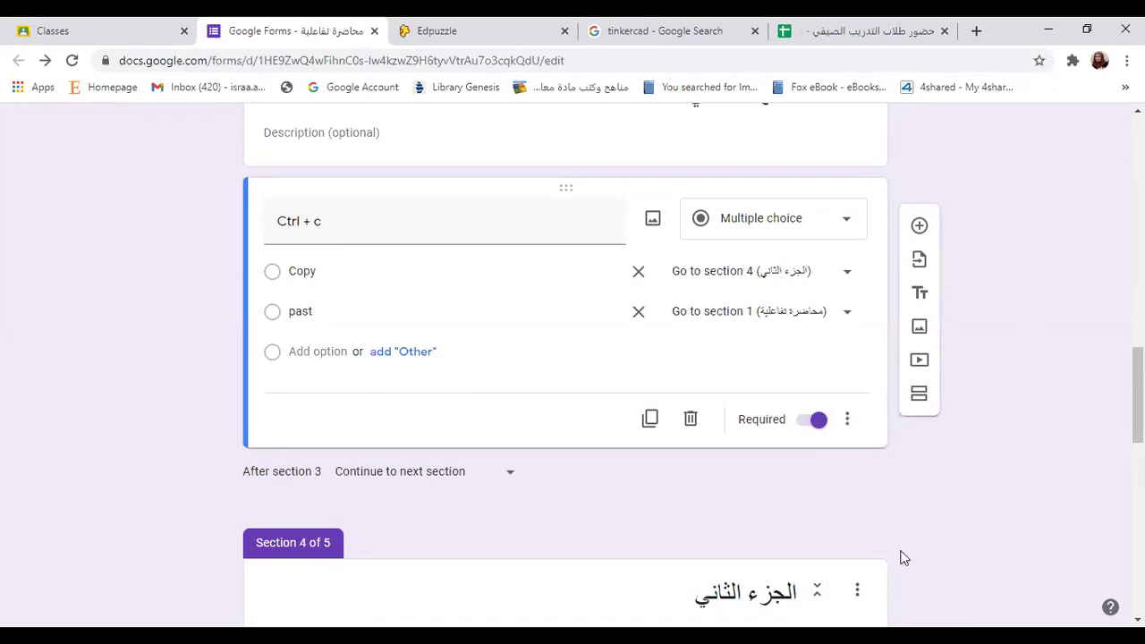
double_click(420, 317)
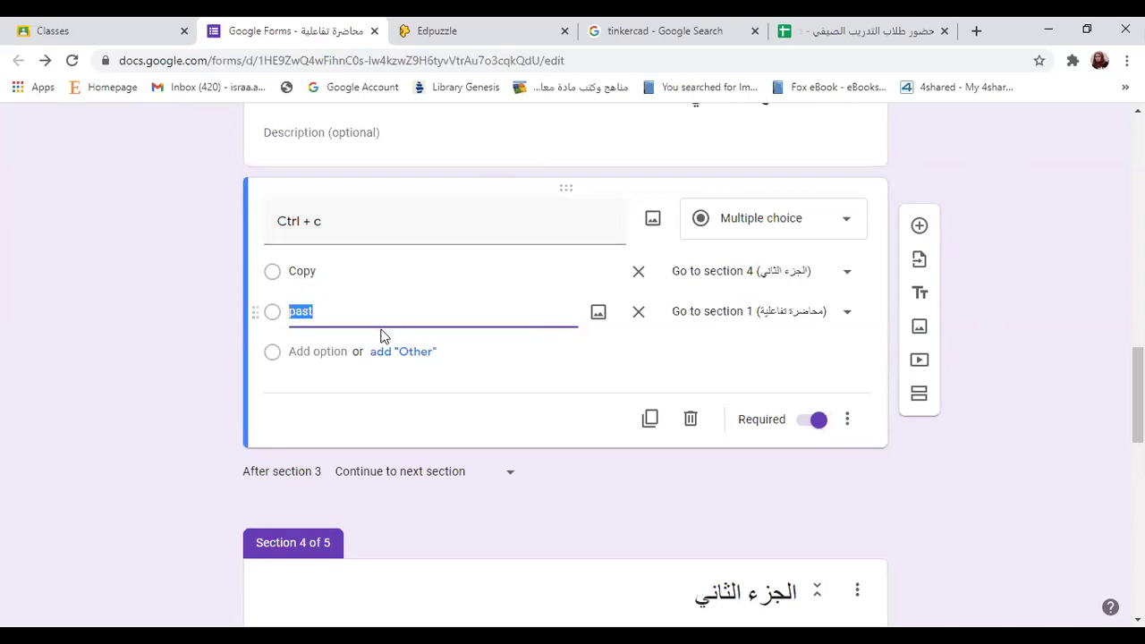
Review the Copy answer of the Ctrl + c question, its section target, and the question's extra display and shuffle options.
click(333, 270)
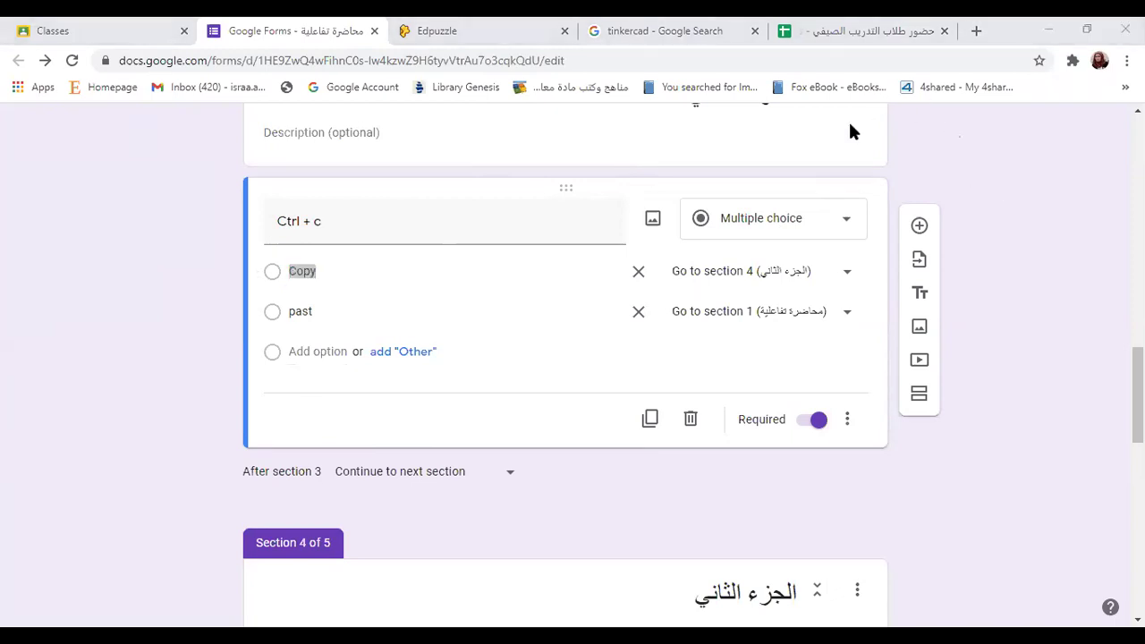
click(848, 419)
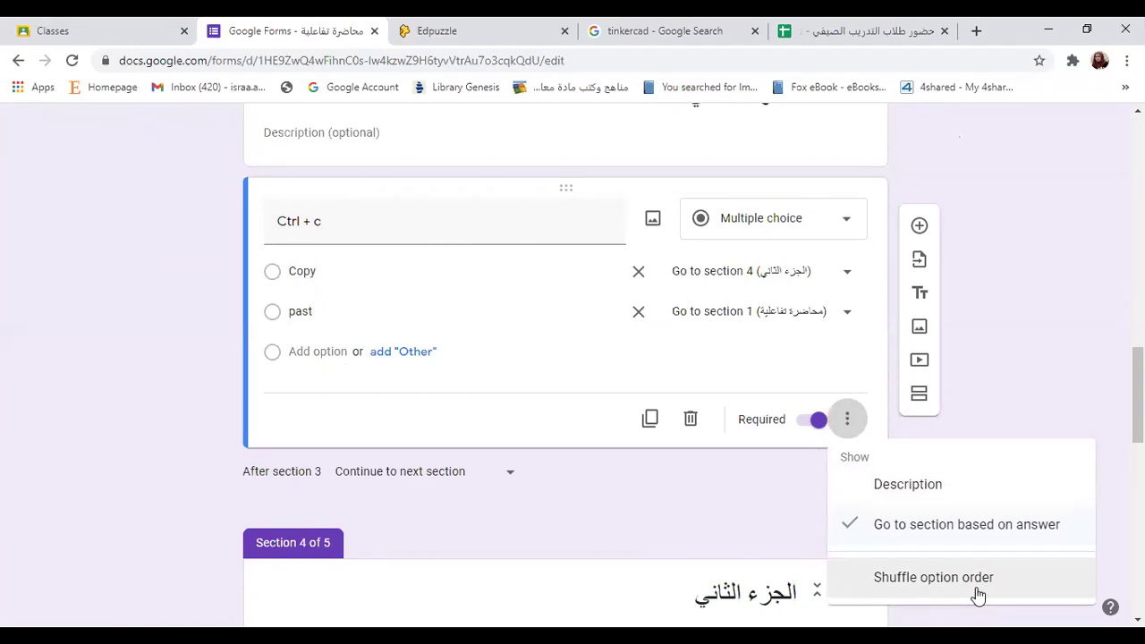
click(1053, 303)
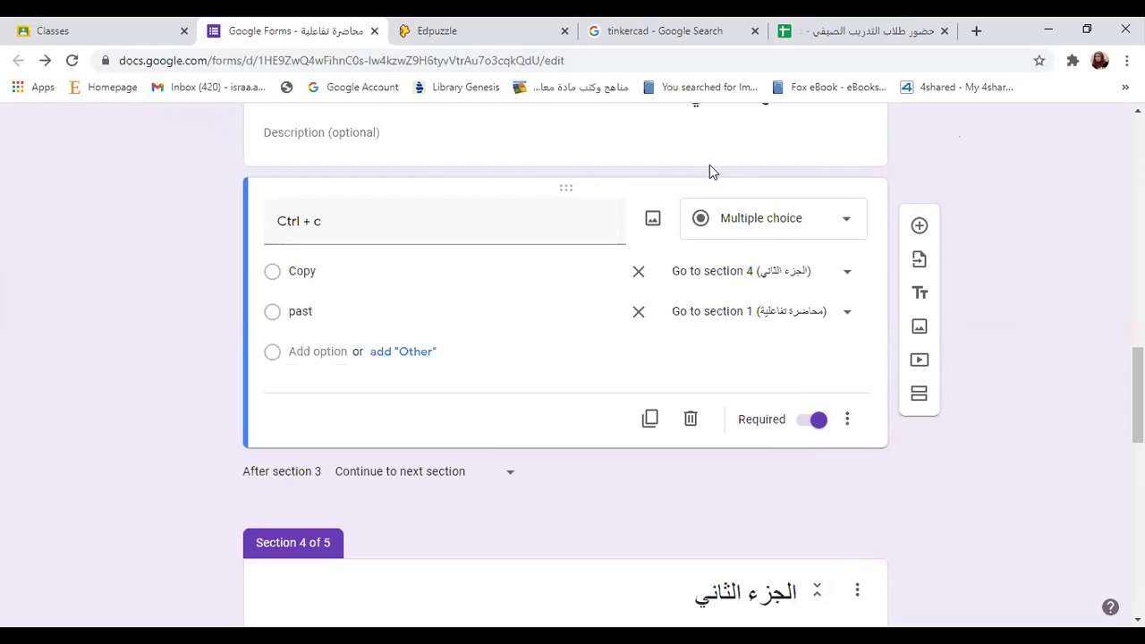
click(435, 277)
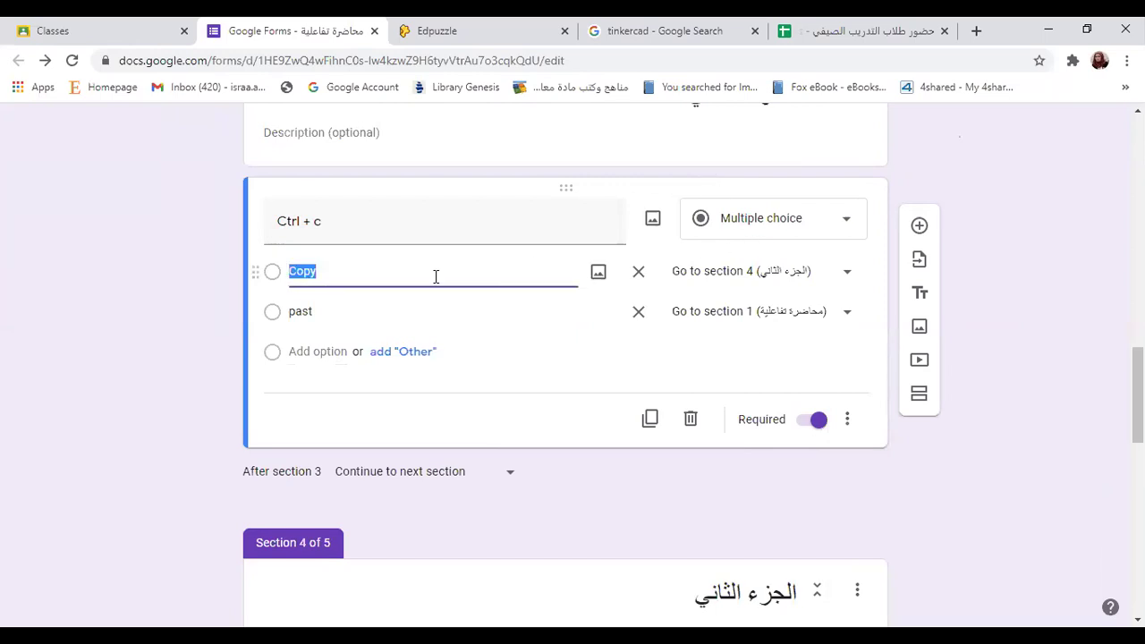
scroll(481, 412, down, 1)
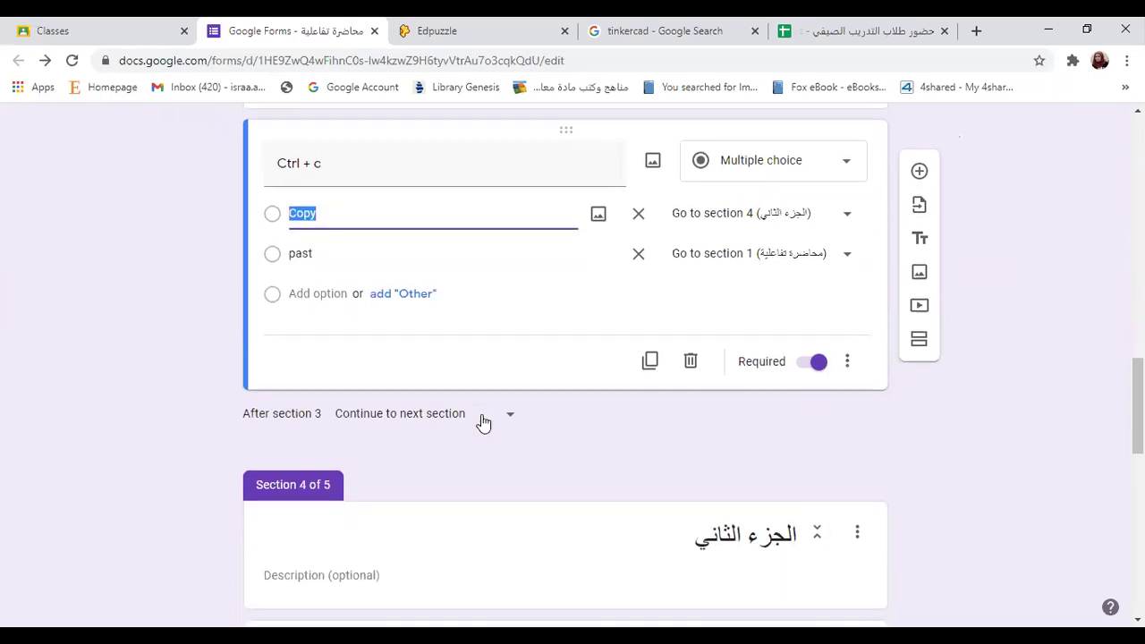
scroll(495, 456, up, 1)
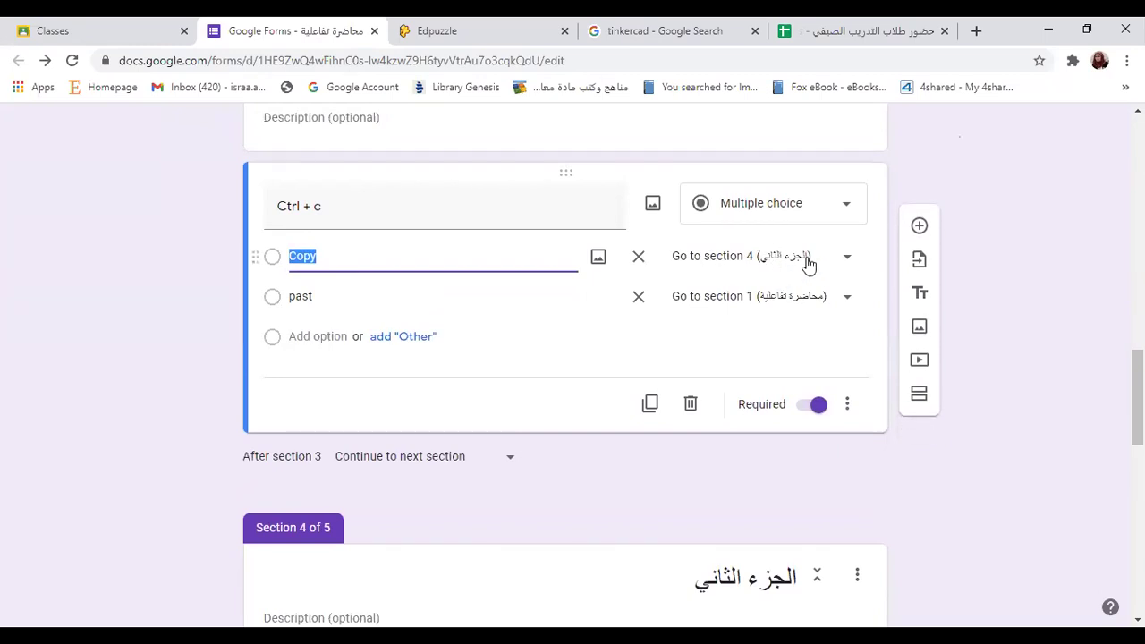
Look over the video and question in section 4 and the Ctrl + A question in section 5.
scroll(829, 495, down, 5)
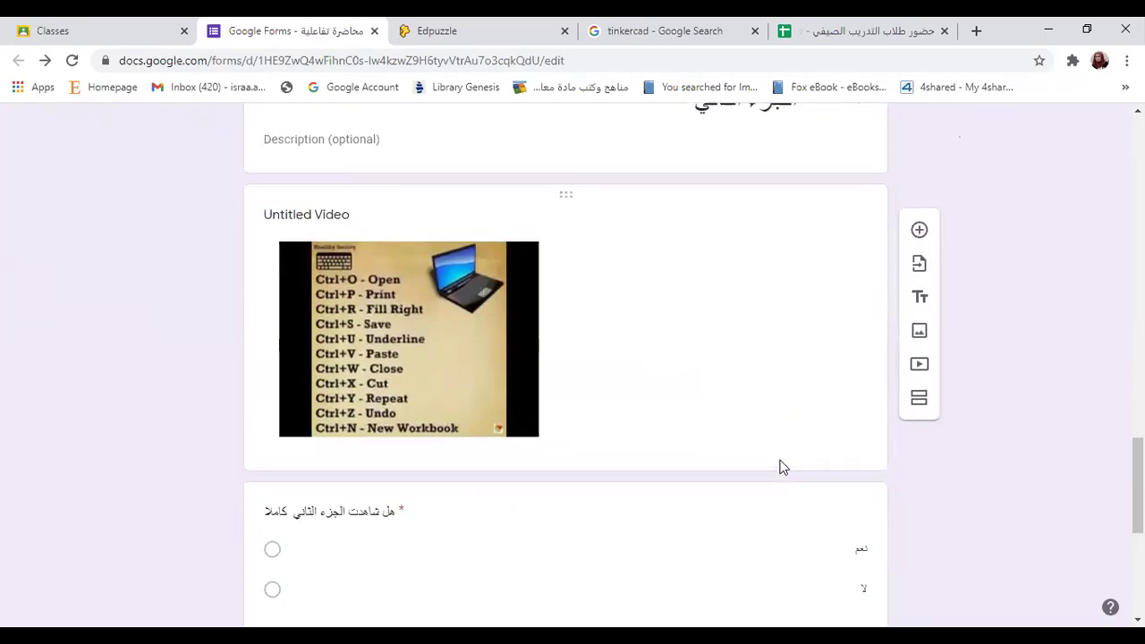
scroll(779, 465, up, 1)
scroll(760, 501, down, 2)
scroll(756, 503, down, 3)
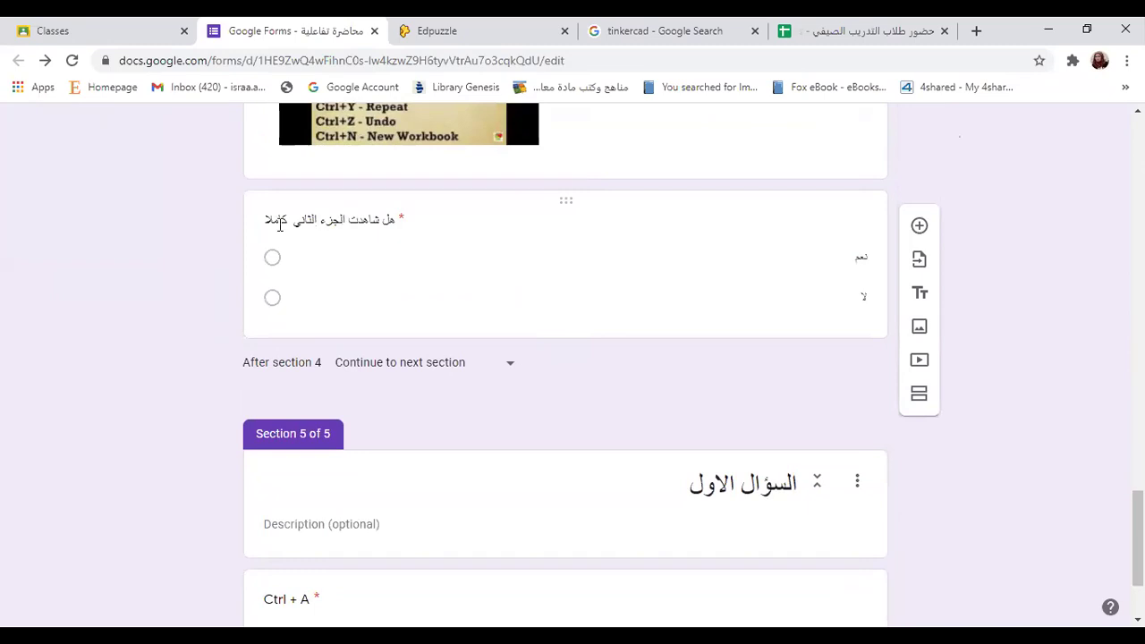
scroll(471, 403, down, 2)
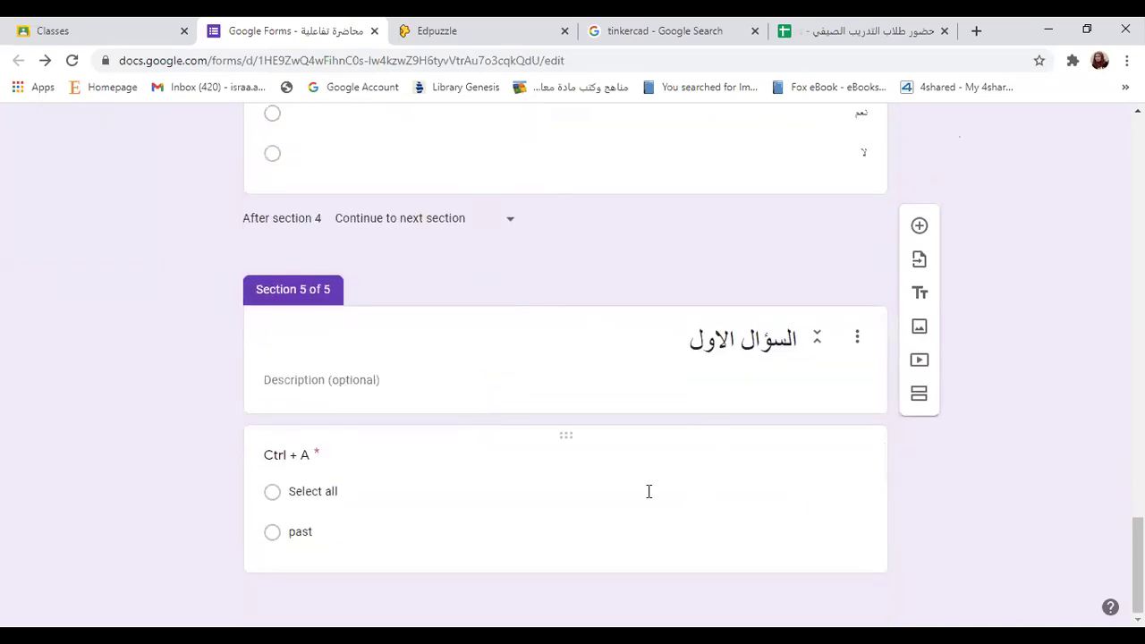
Get a shortened share link for the form and open it in a new browser tab.
scroll(715, 331, up, 20)
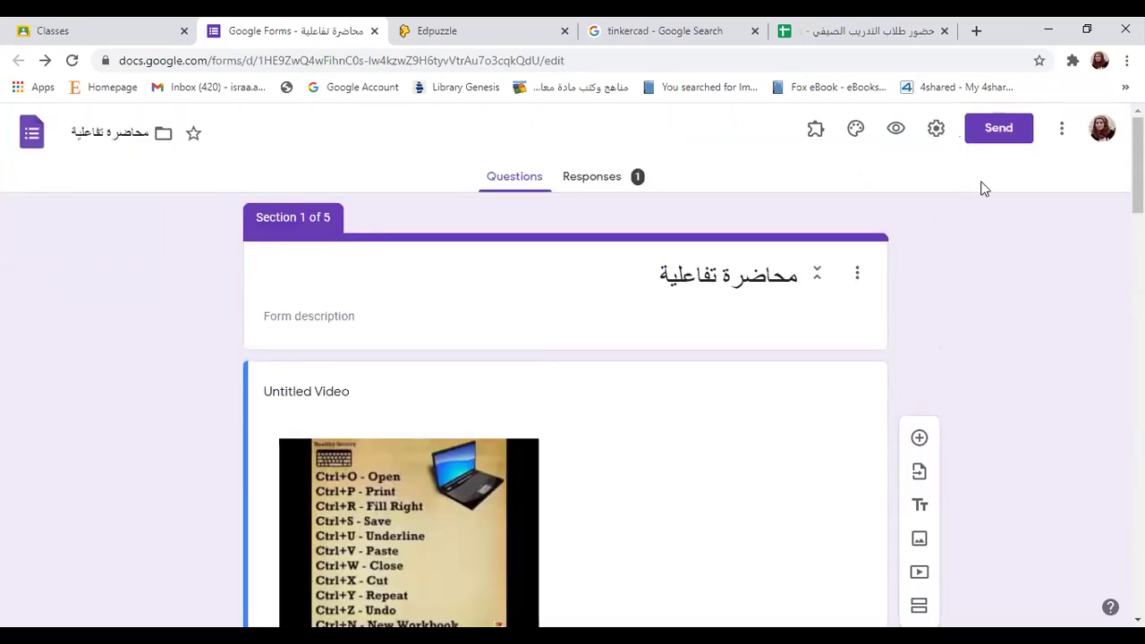
click(1011, 130)
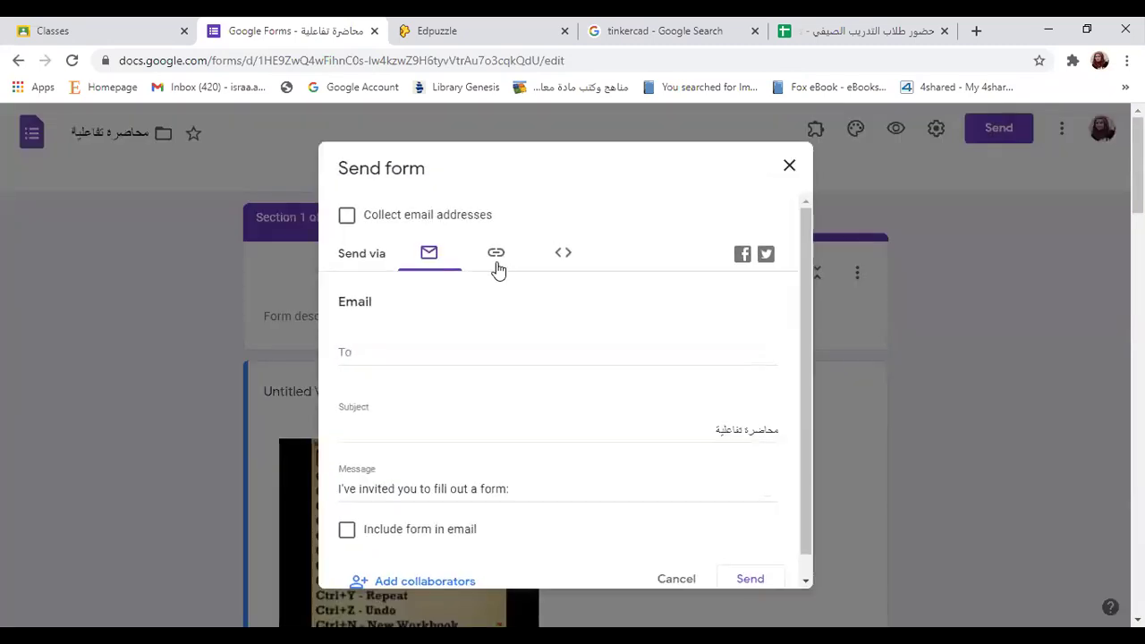
click(499, 263)
click(345, 363)
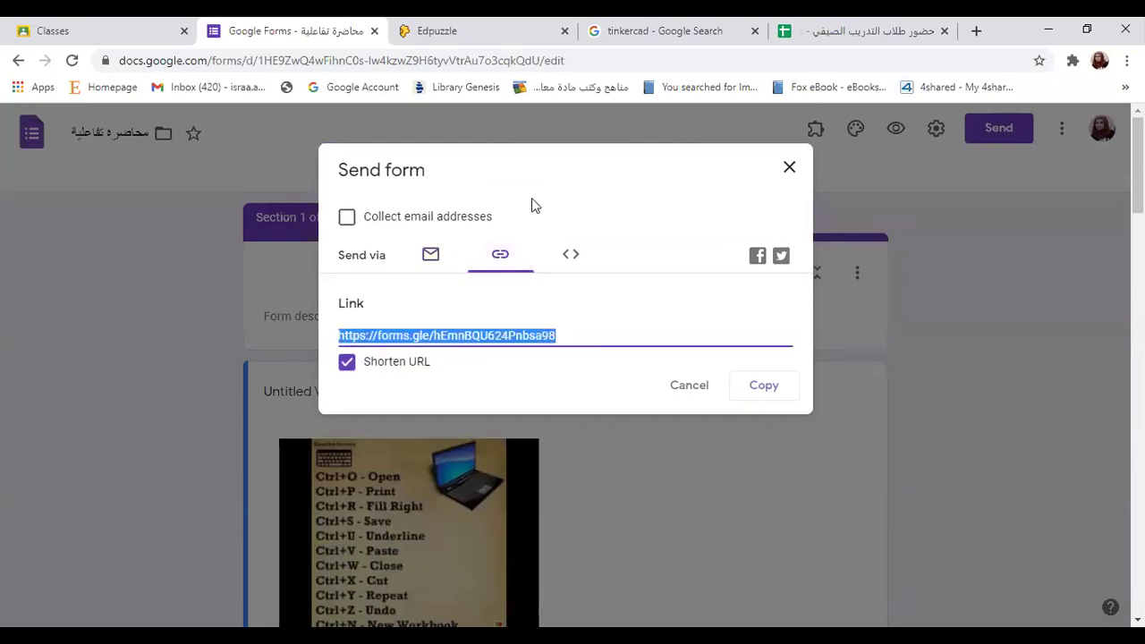
click(976, 31)
key(ctrl+v)
key(Return)
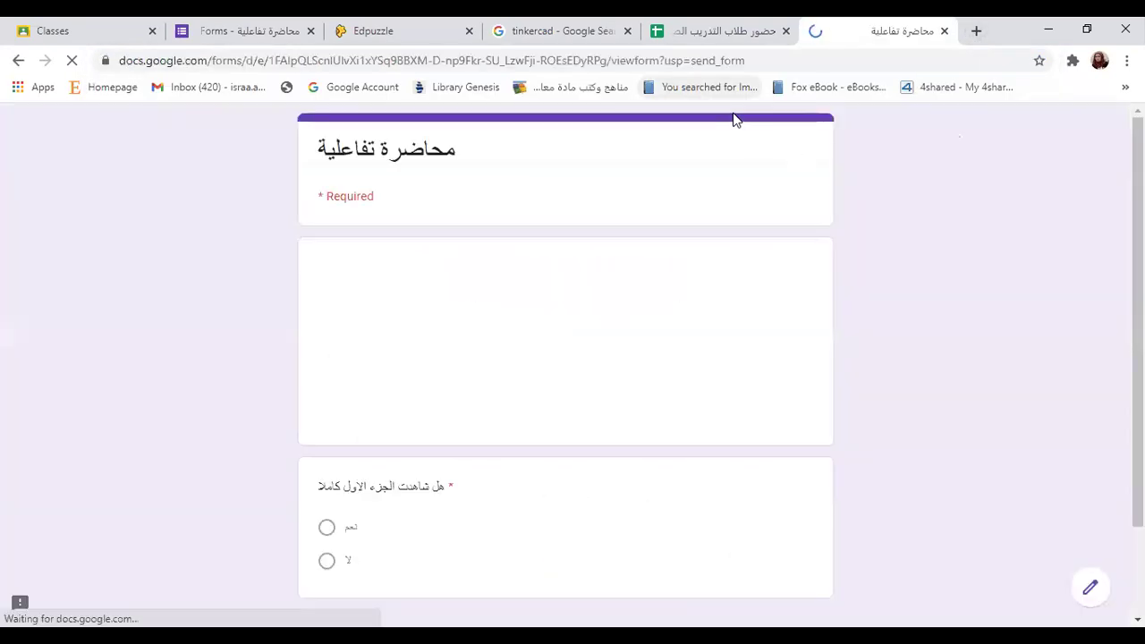
Test the first section's video question by submitting لا, and continue to the F1 question by answering نعم.
scroll(811, 391, down, 3)
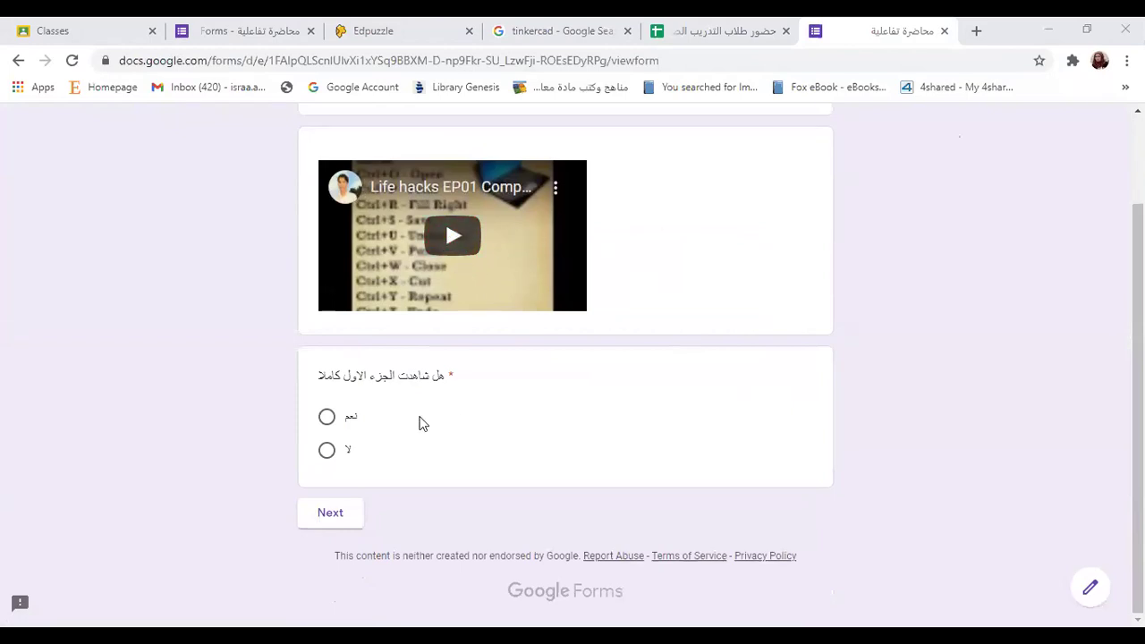
click(325, 451)
click(328, 512)
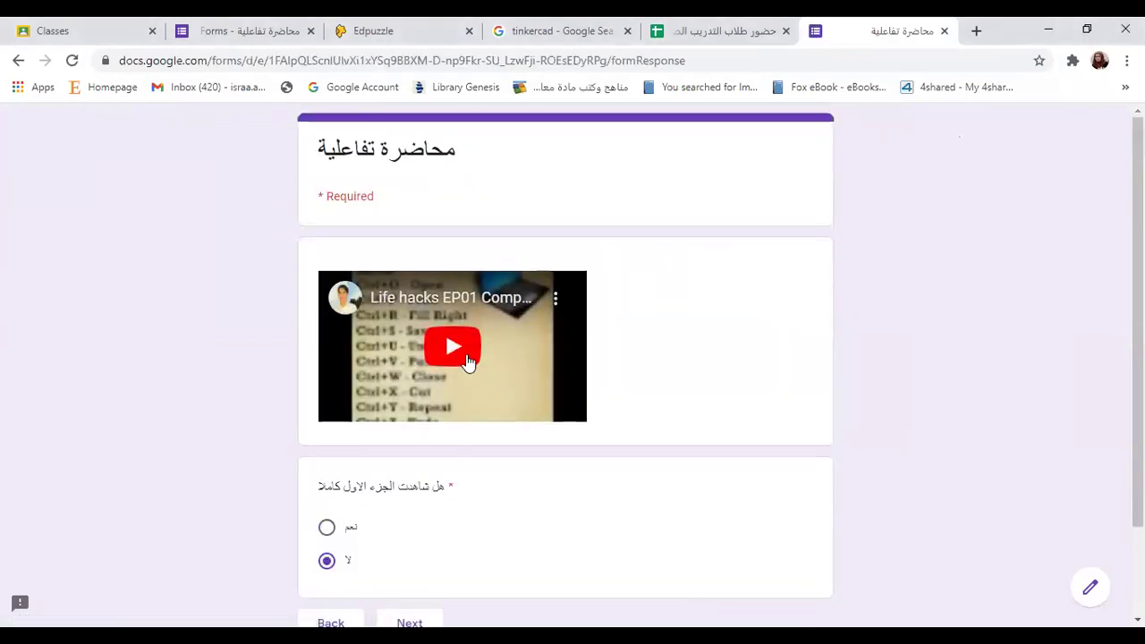
click(348, 530)
scroll(523, 522, down, 2)
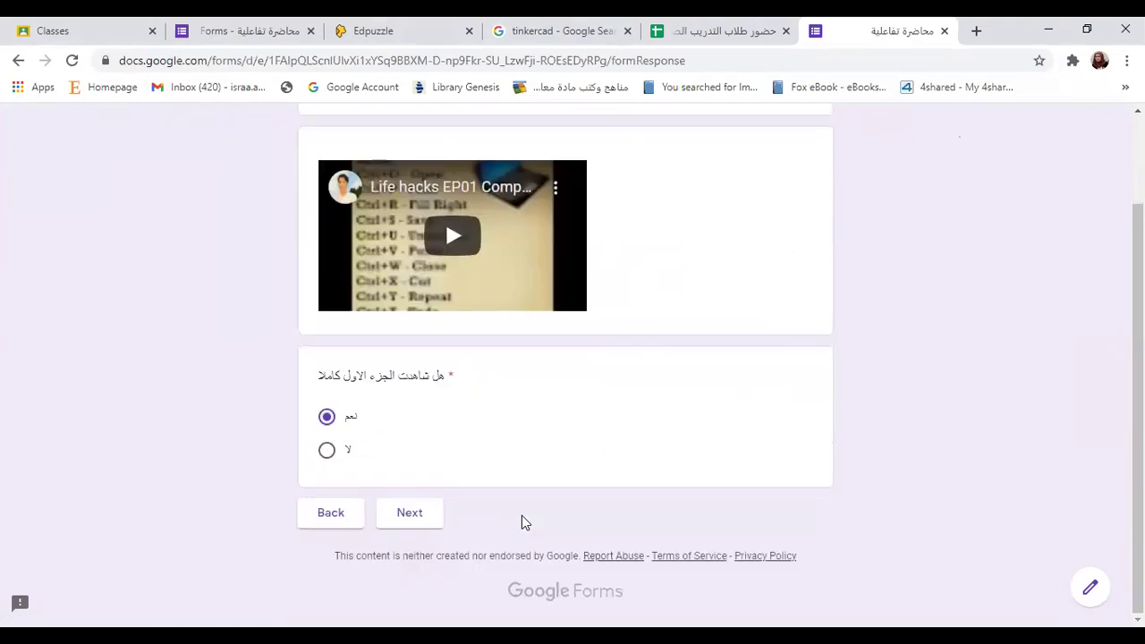
click(413, 512)
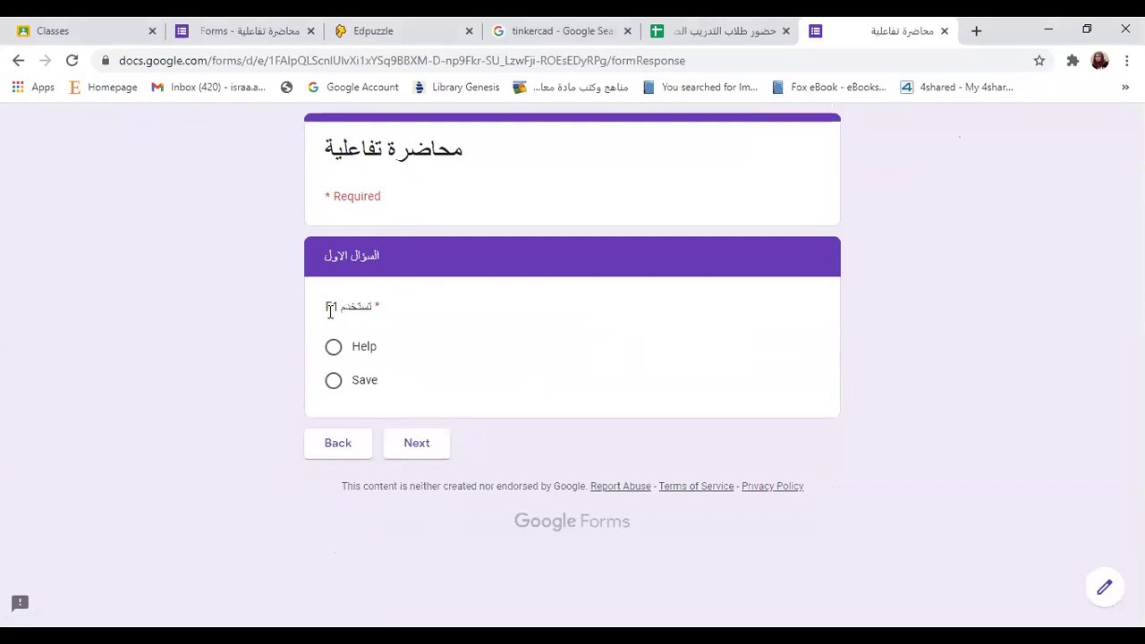
Test the F1 question with the answer Save, and proceed through the first video section again with نعم.
click(334, 381)
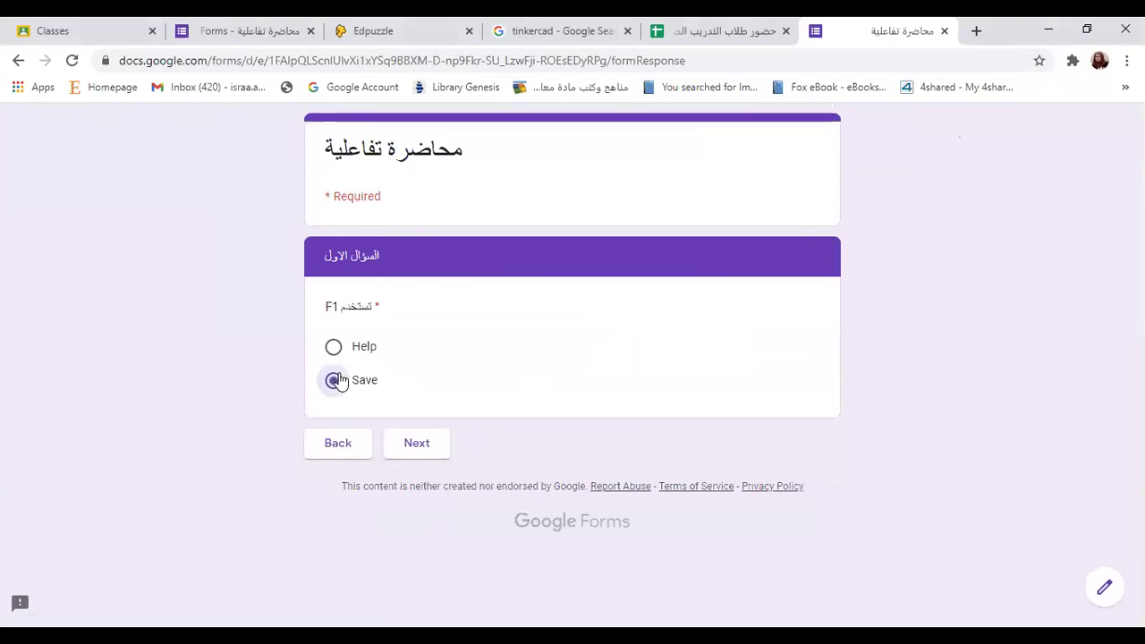
click(420, 448)
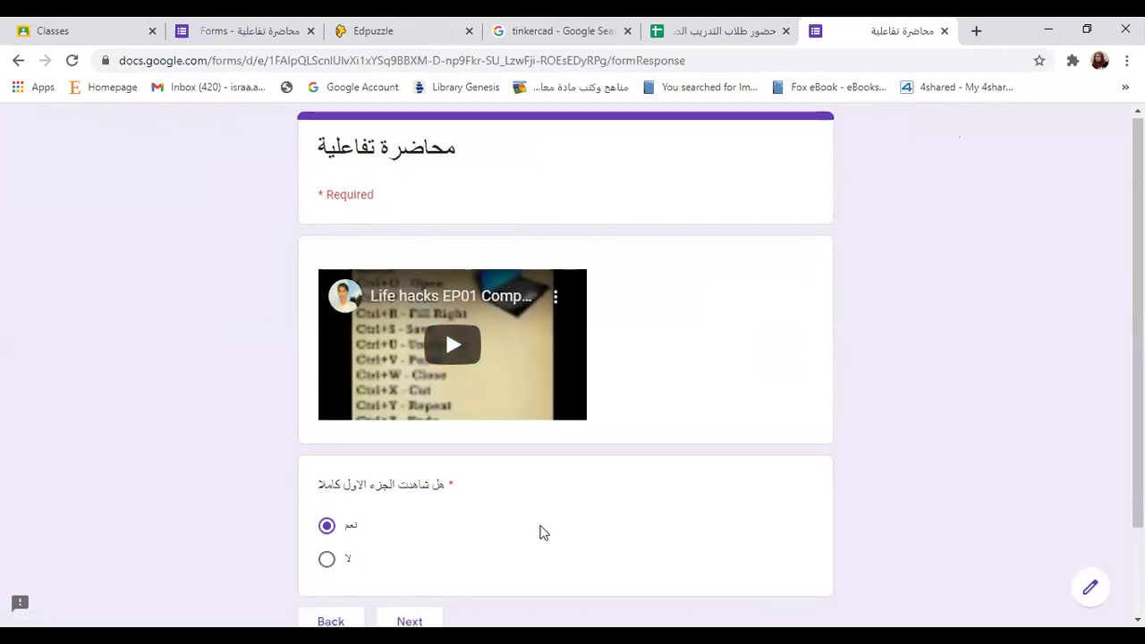
scroll(541, 531, down, 2)
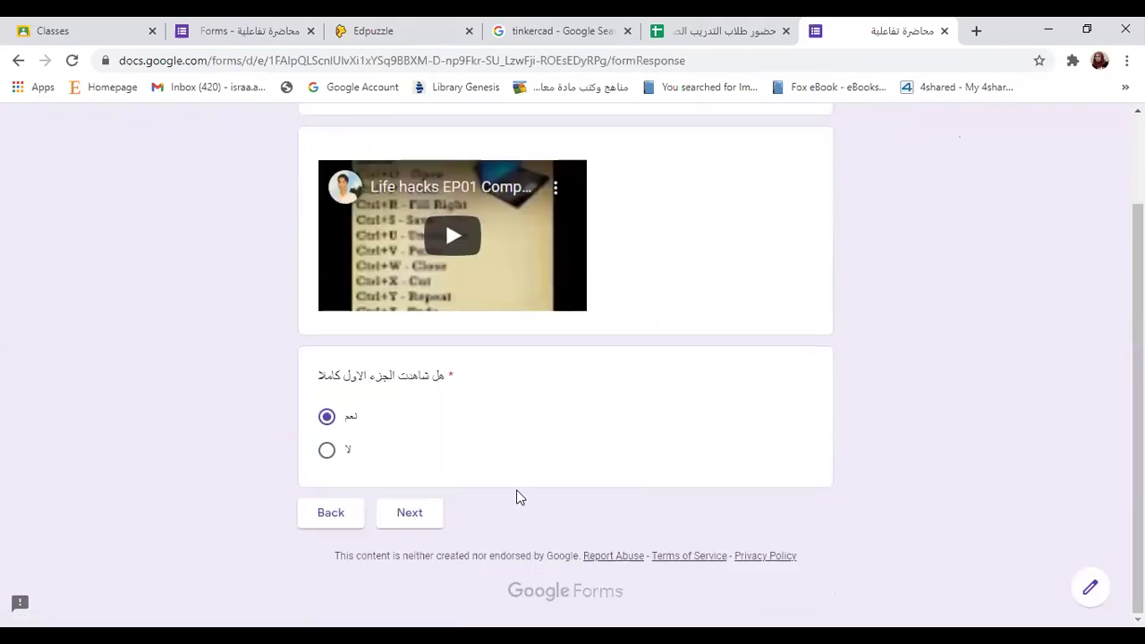
click(426, 519)
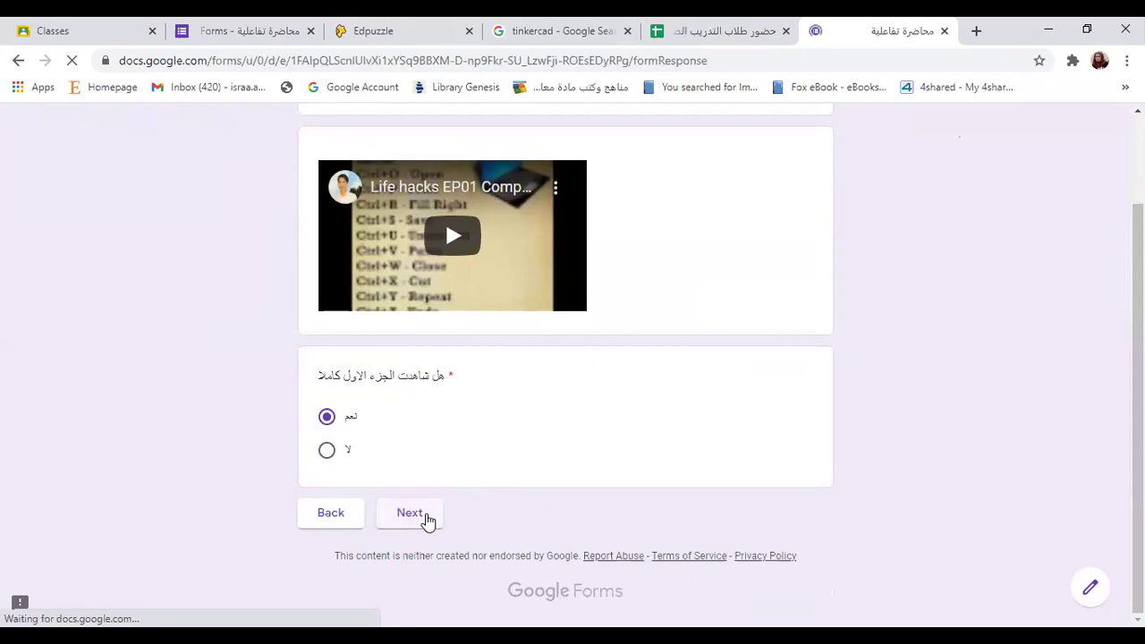
Answer the F1 question with Help and the Ctrl + c question with Copy, continuing after each.
click(338, 347)
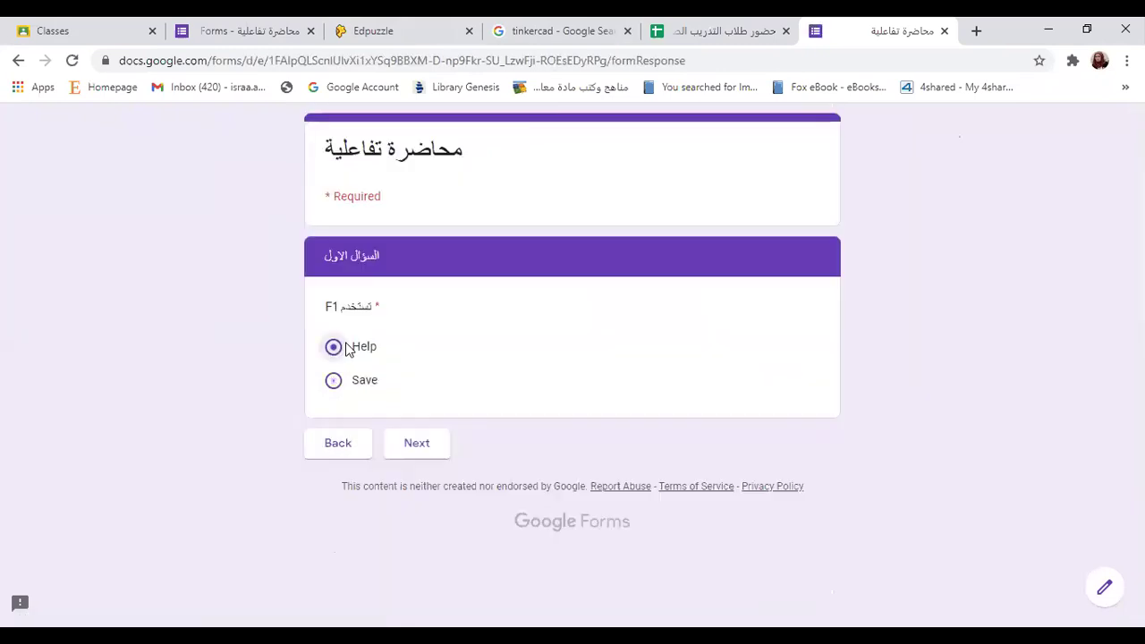
click(430, 437)
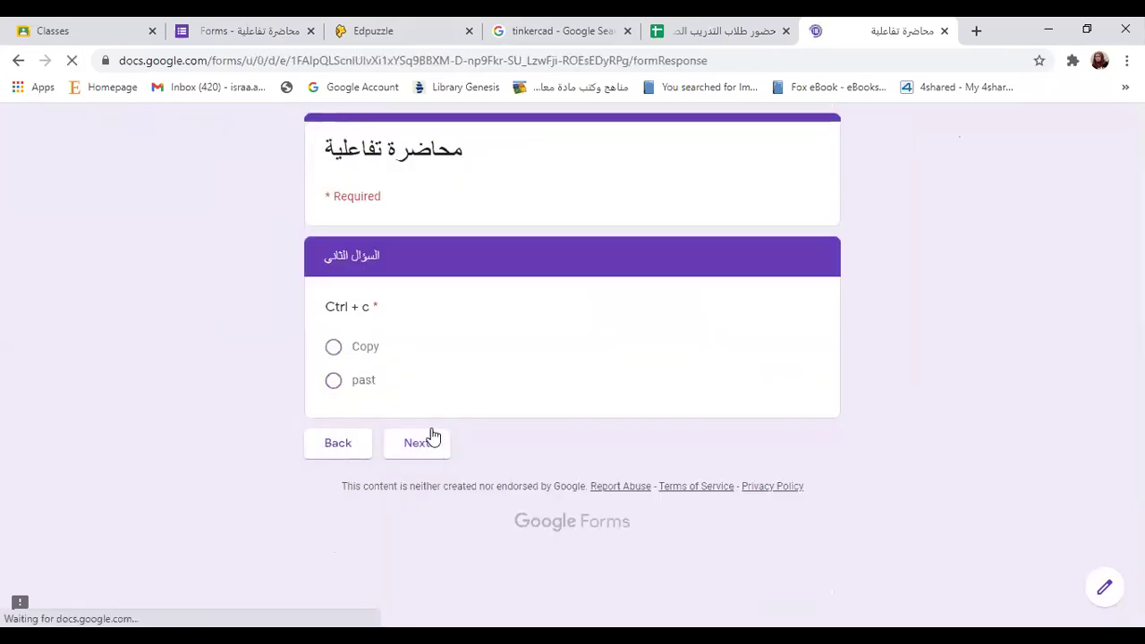
click(345, 354)
click(413, 450)
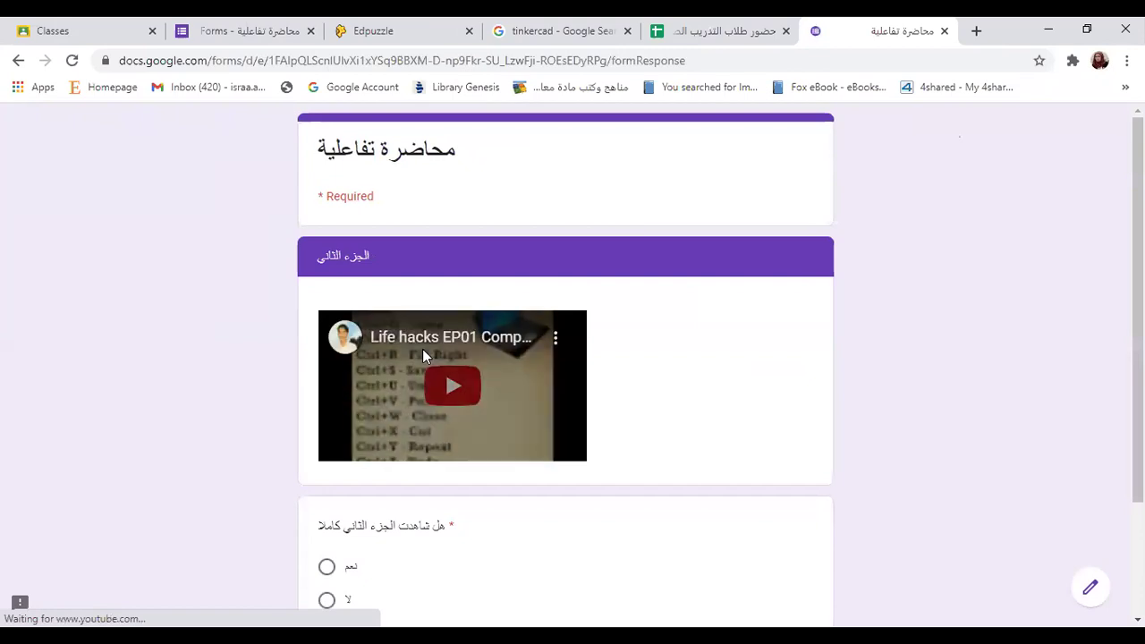
Answer نعم to the second video question and Select all to the Ctrl + A question, continuing to the submission page.
scroll(610, 507, down, 3)
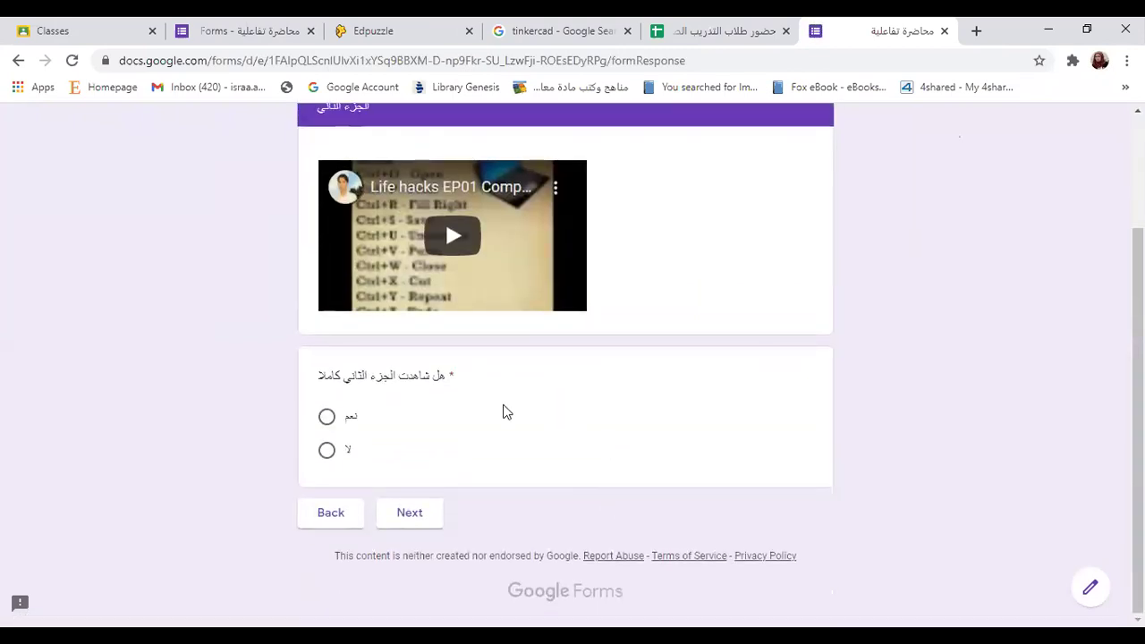
click(338, 419)
click(410, 514)
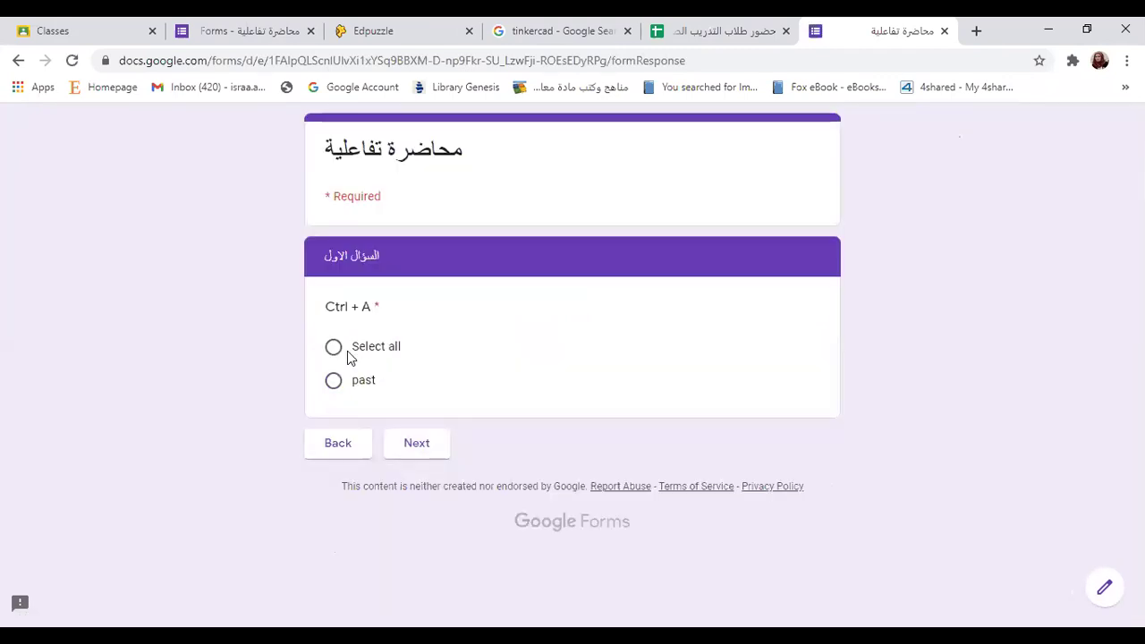
click(348, 356)
click(417, 444)
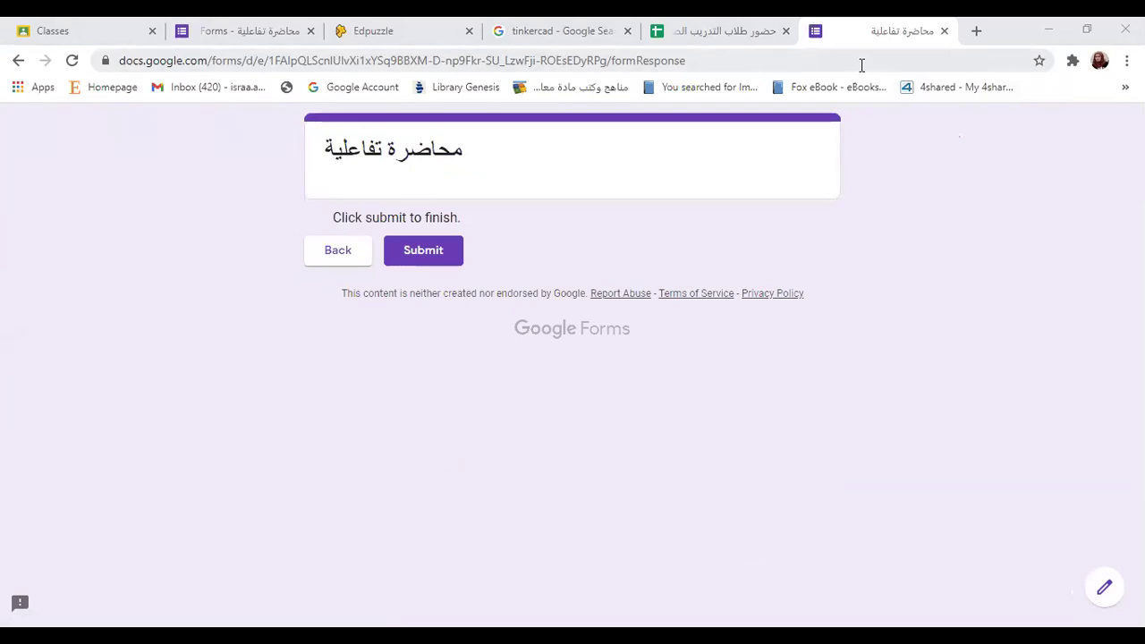
Switch to Edpuzzle and reopen the site by its web address.
click(411, 27)
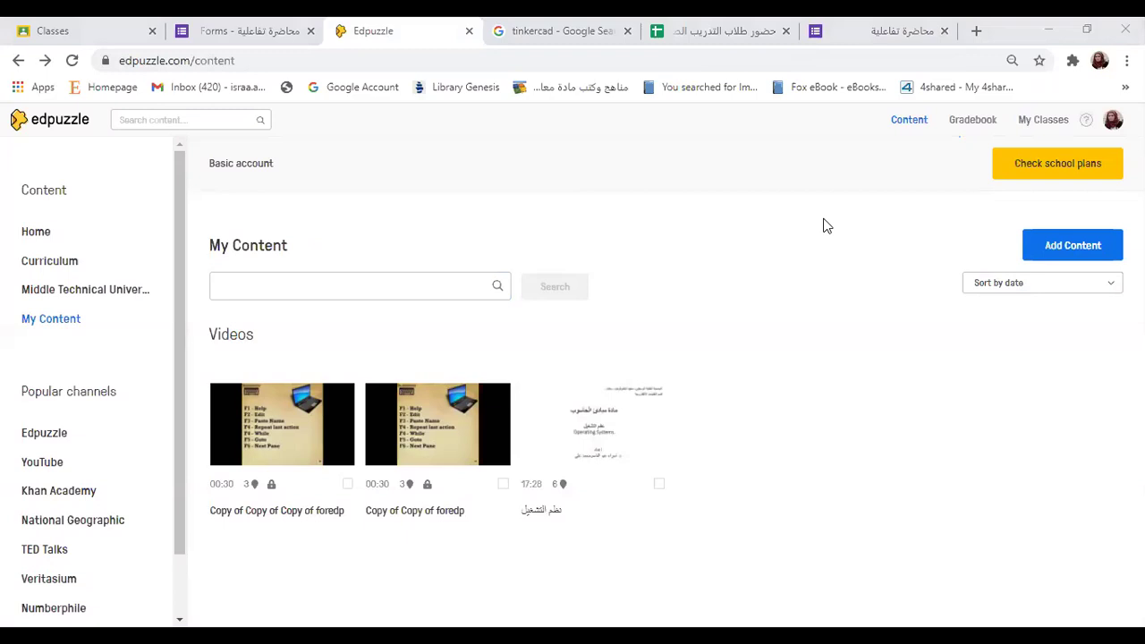
click(18, 60)
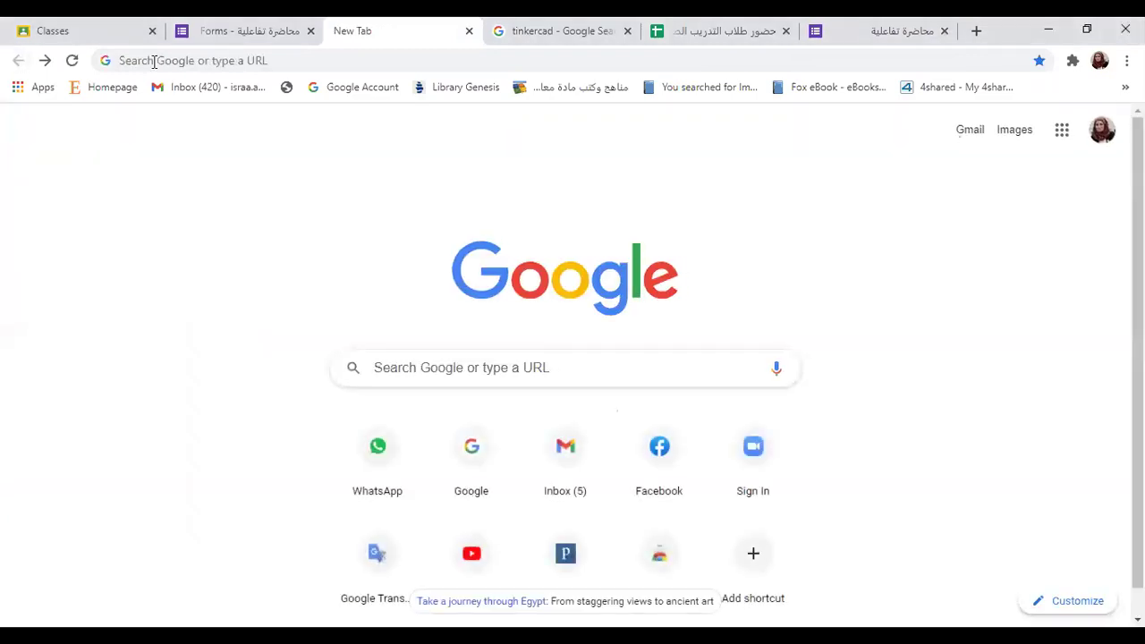
click(216, 61)
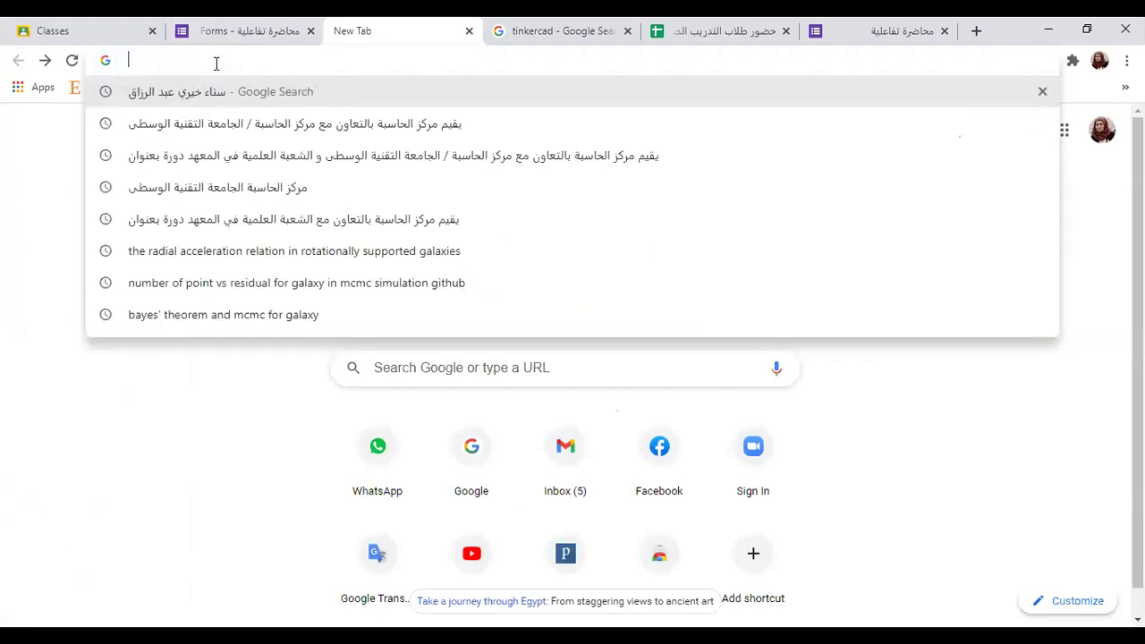
text(e)
key(Return)
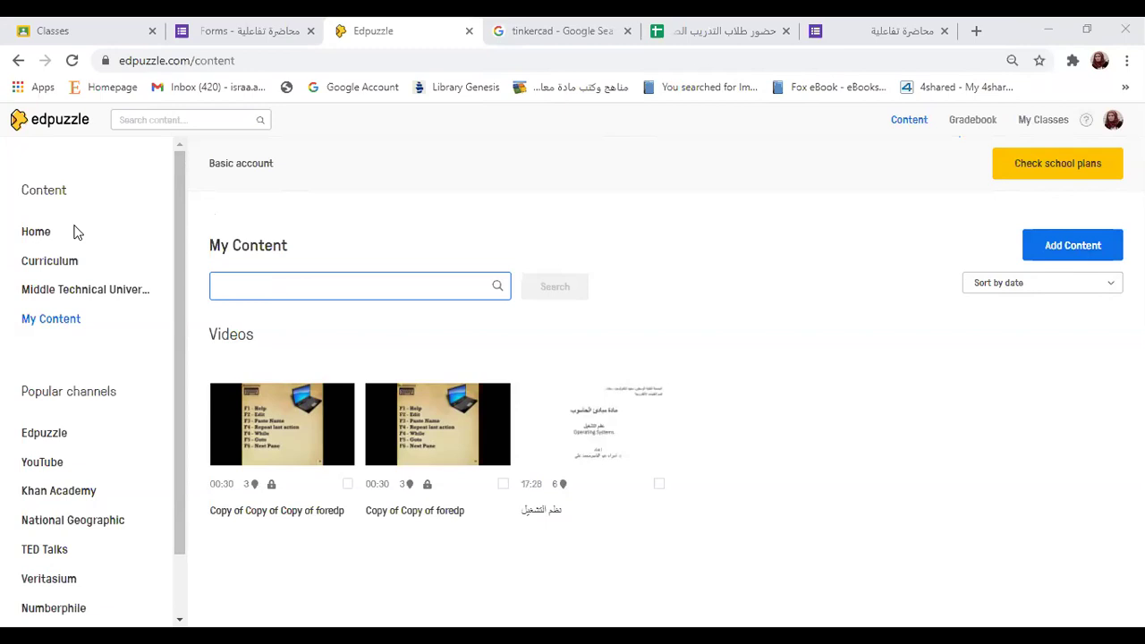
Review the choices for adding content in My Content, and open the video Copy of Copy of Copy of foredp.
click(1076, 238)
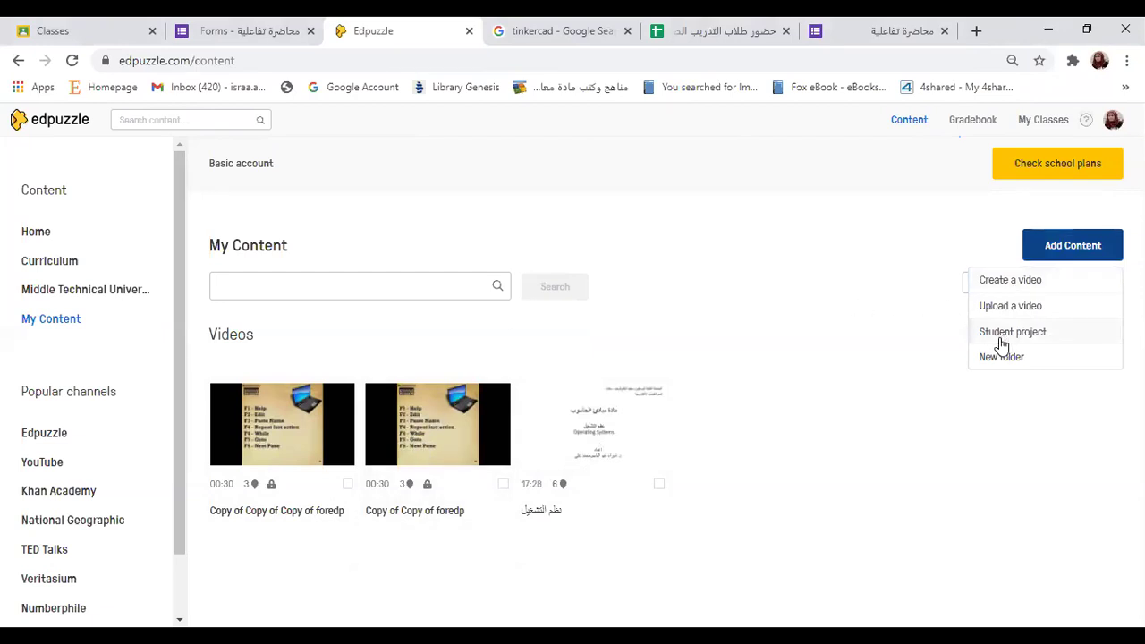
click(879, 238)
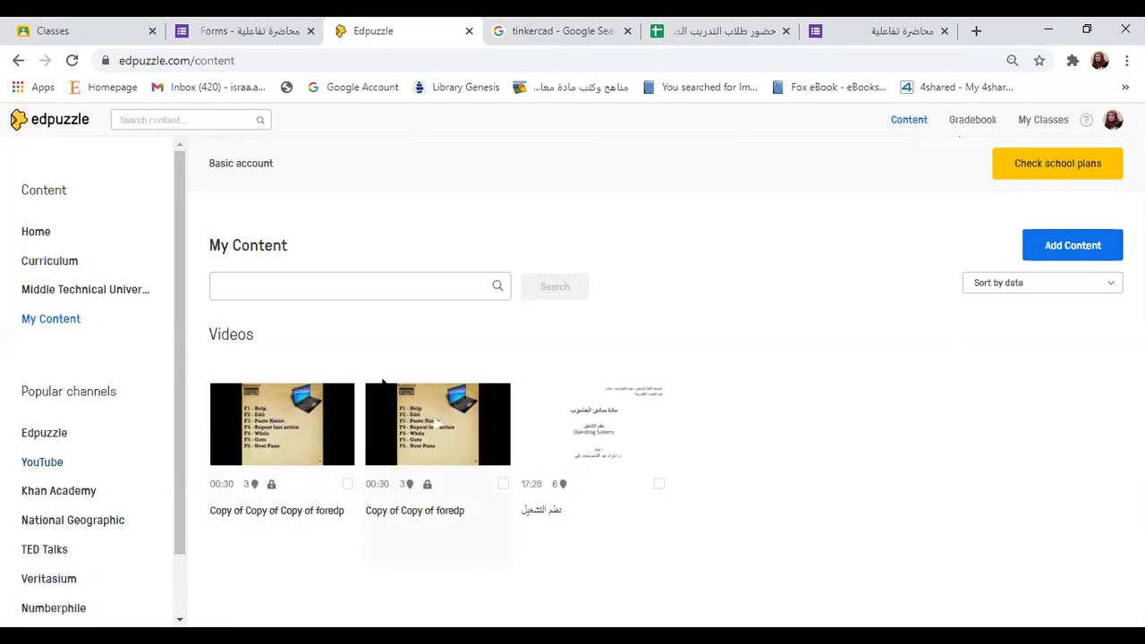
click(276, 281)
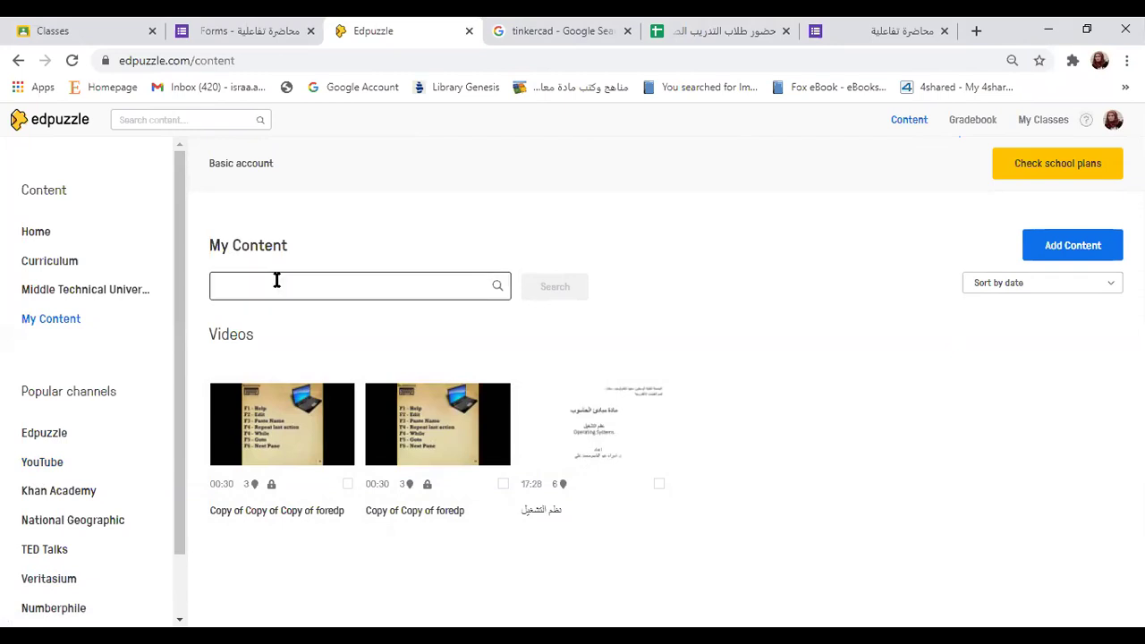
click(271, 428)
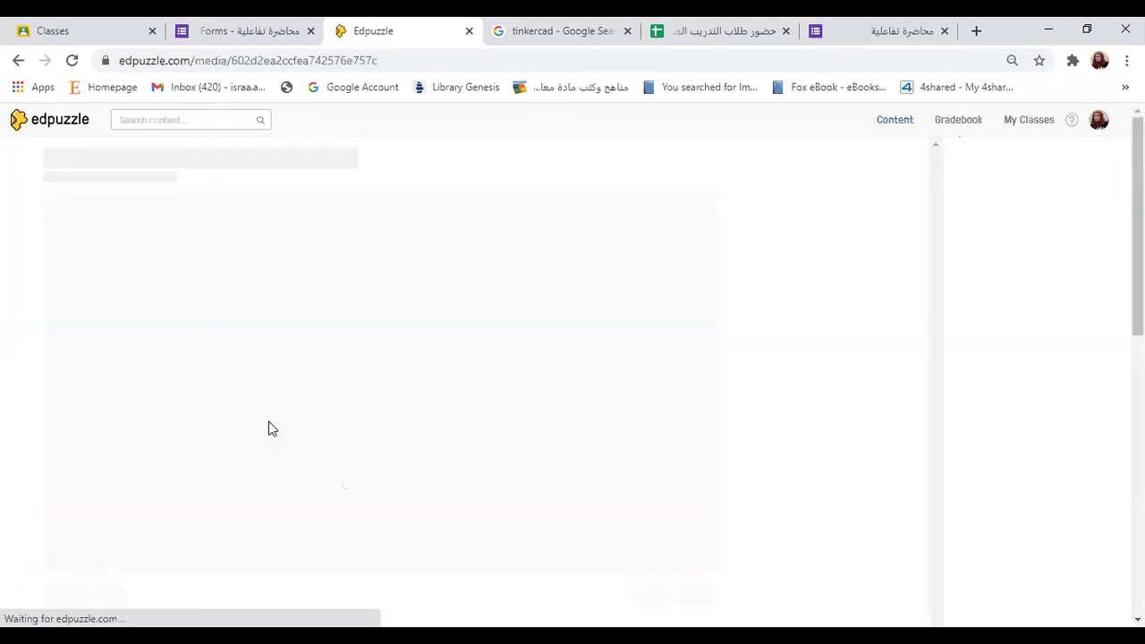
Look over the page of the video Copy of Copy of Copy of foredp and open it for editing.
scroll(552, 498, down, 5)
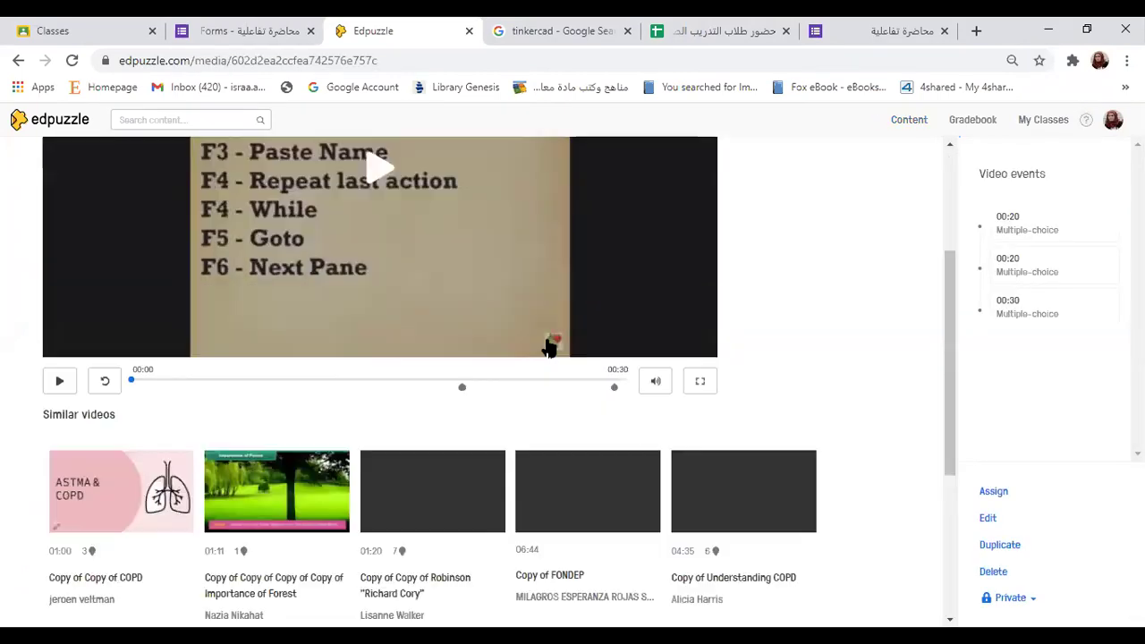
scroll(850, 304, up, 5)
scroll(876, 358, down, 2)
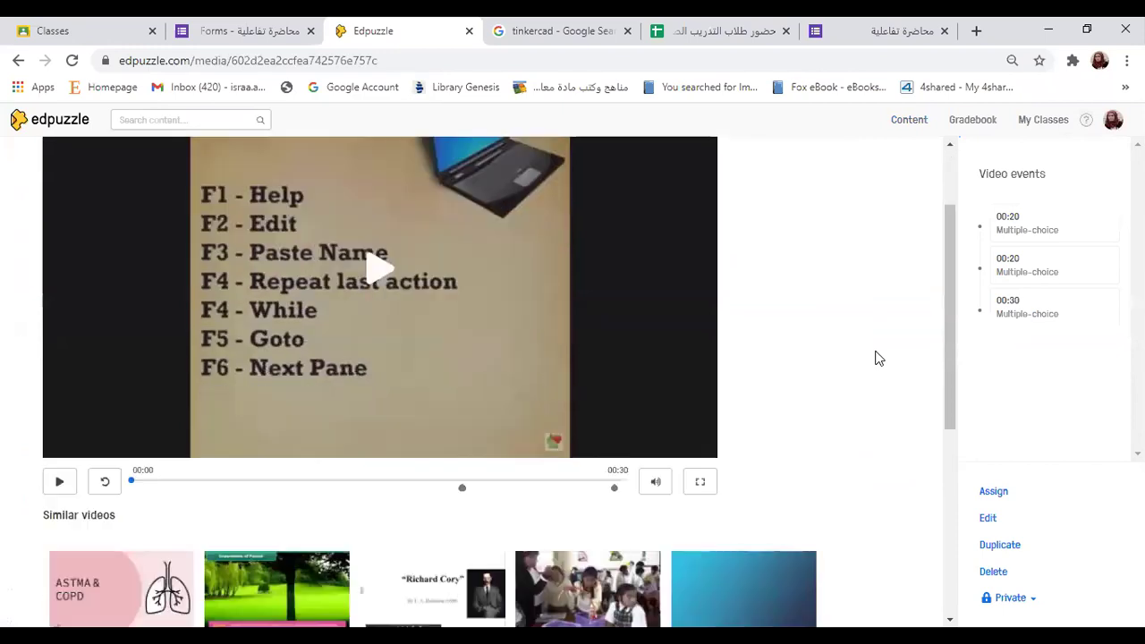
scroll(877, 358, up, 2)
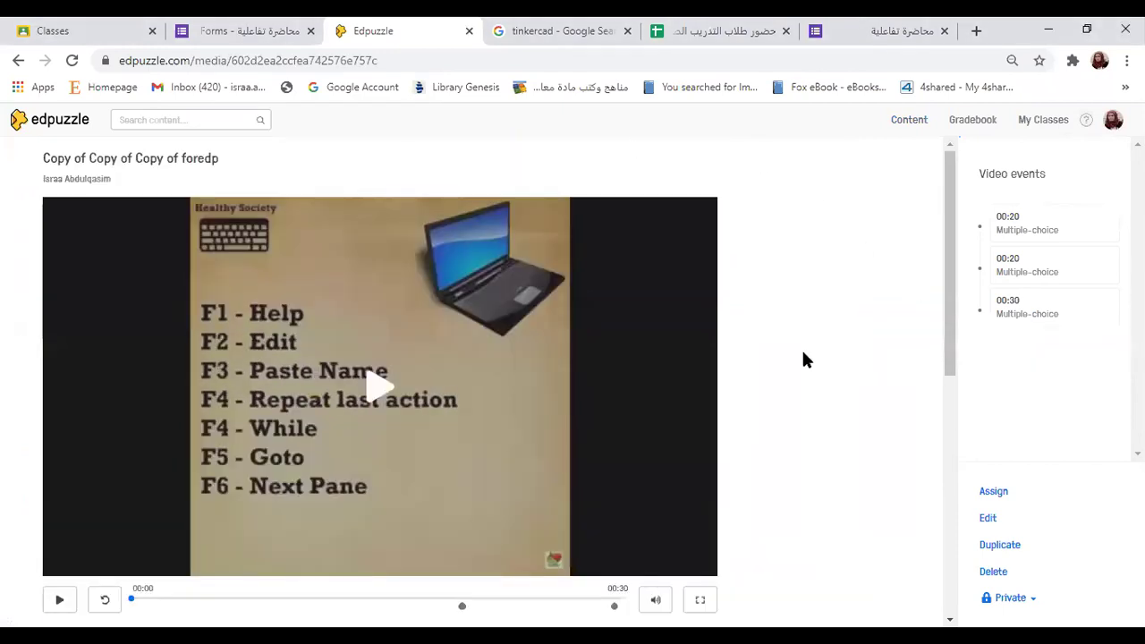
click(989, 521)
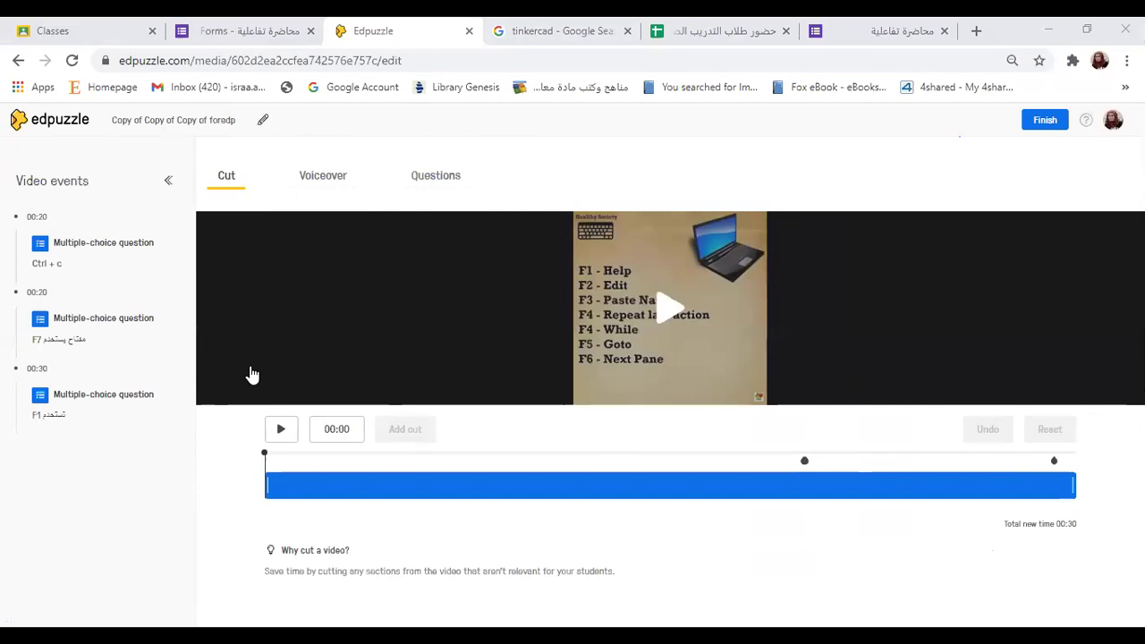
Preview the video in the editor, view its F7 question at 00:20, and play on with the question tools shown.
click(281, 432)
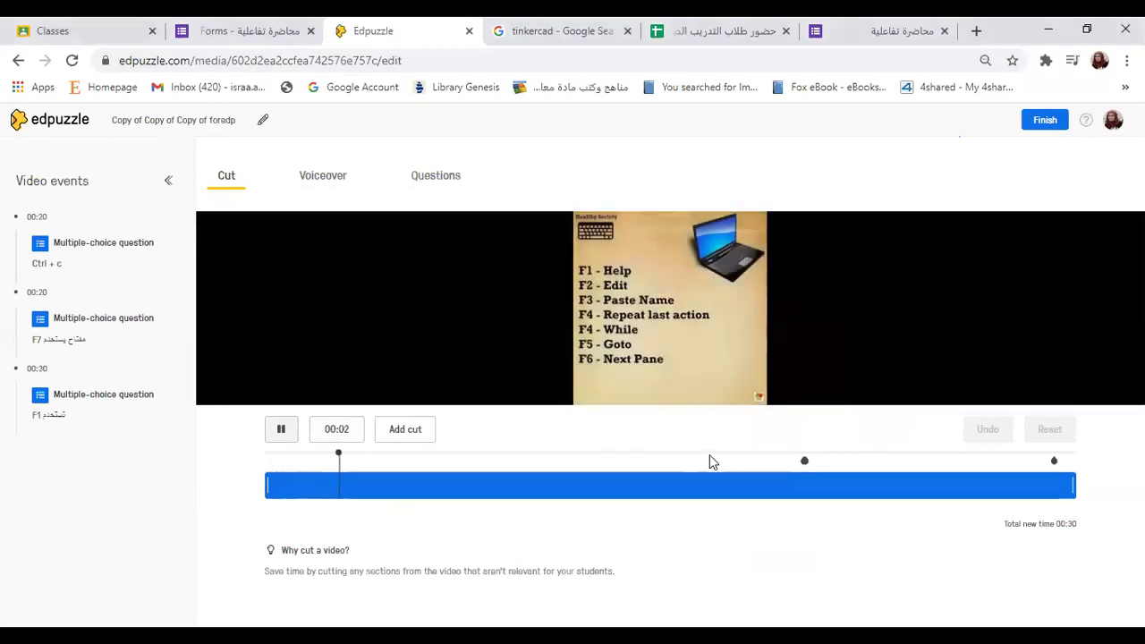
click(805, 462)
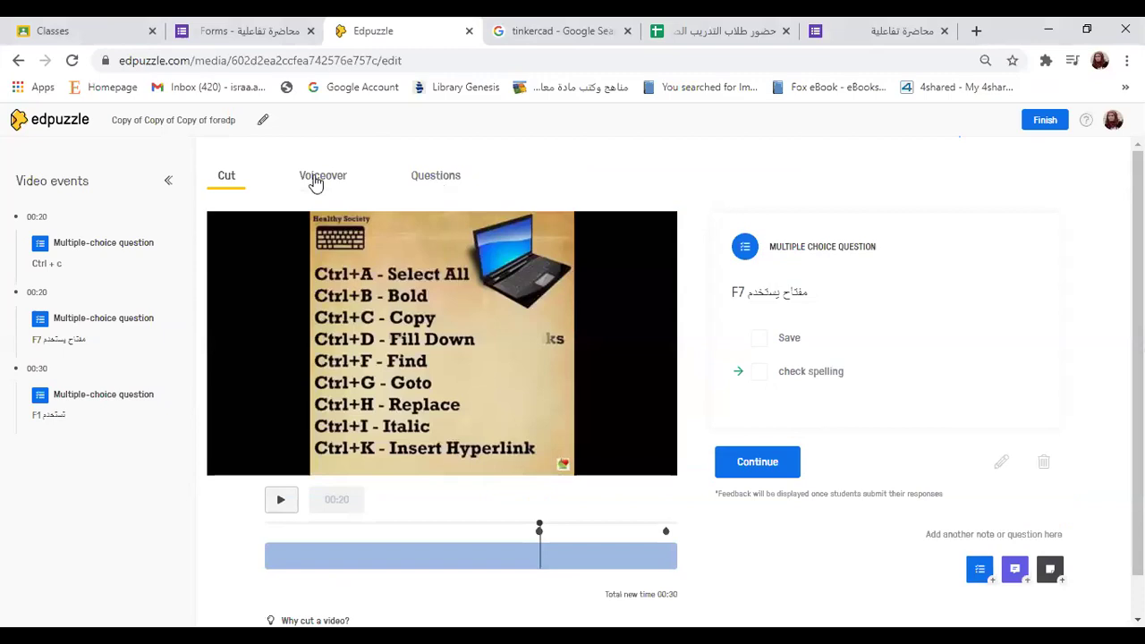
click(449, 190)
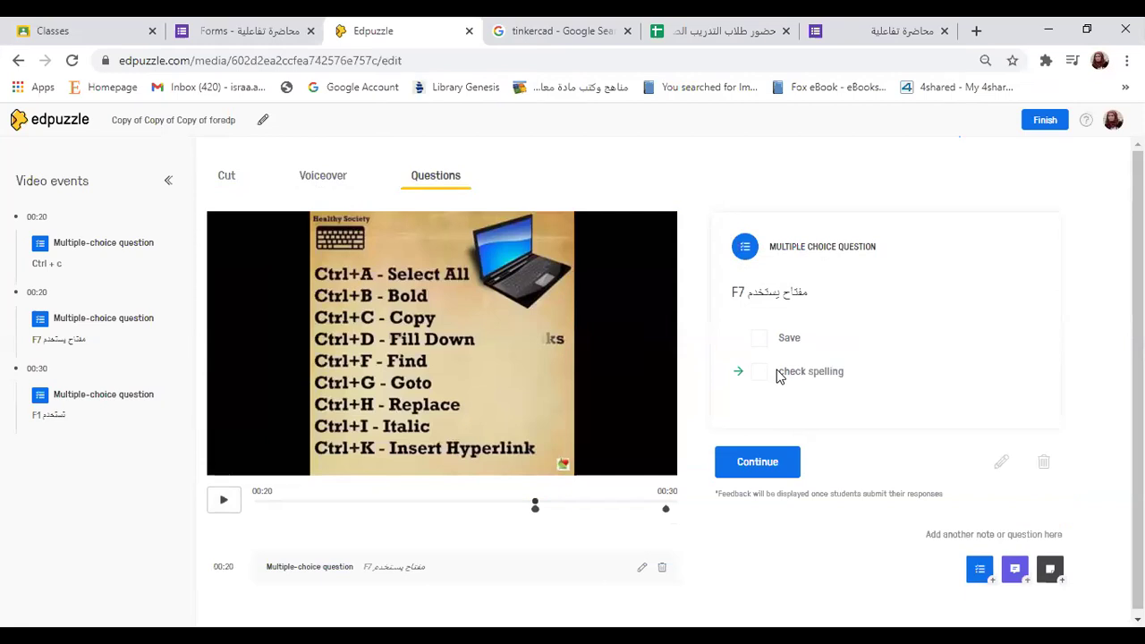
click(216, 505)
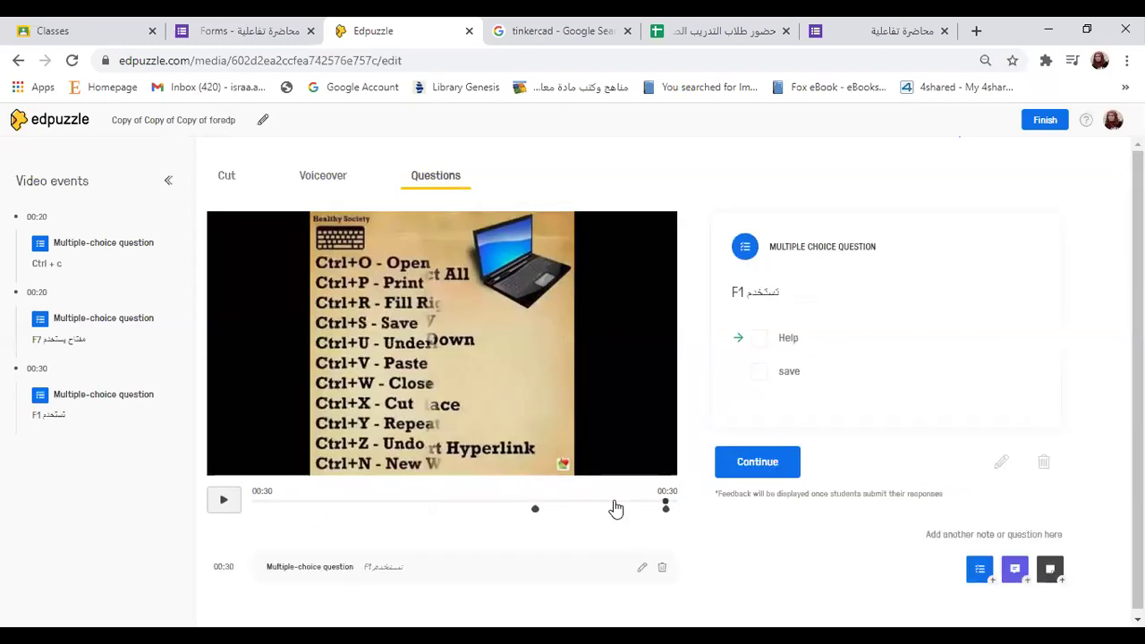
Draft a multiple-choice question at 00:29 reading f1, with the answer choices help and save.
click(810, 235)
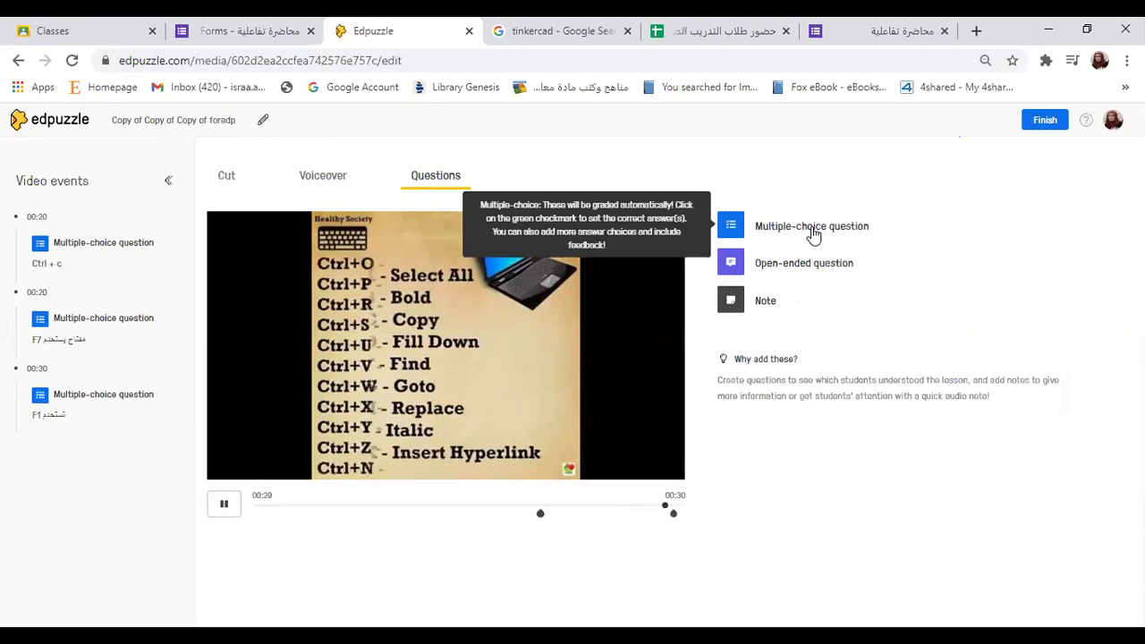
click(814, 235)
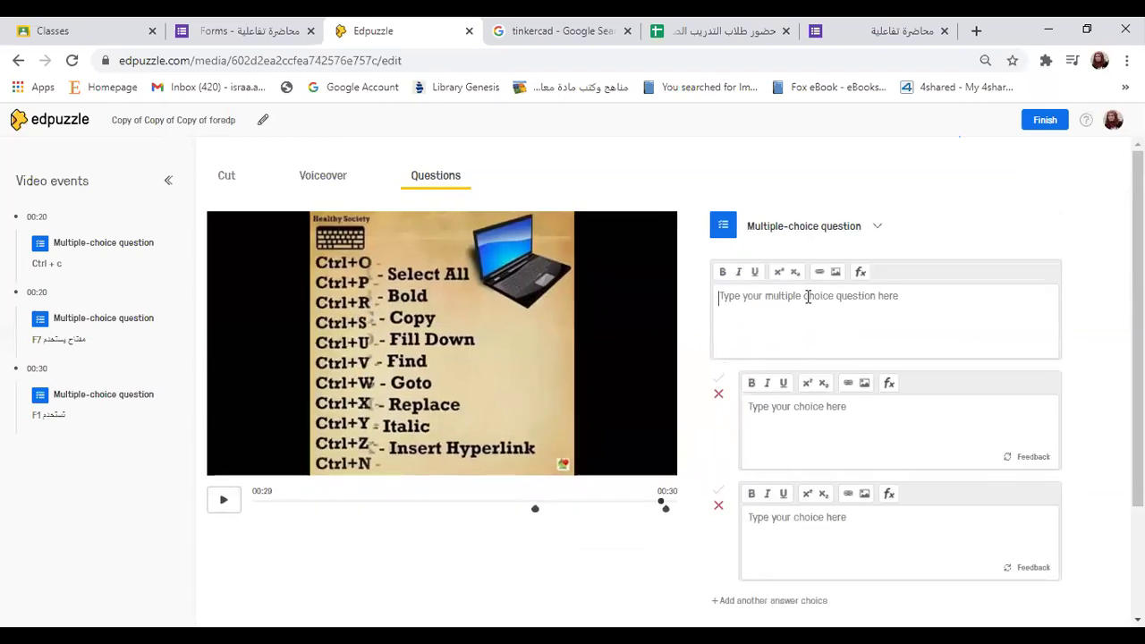
text(f1)
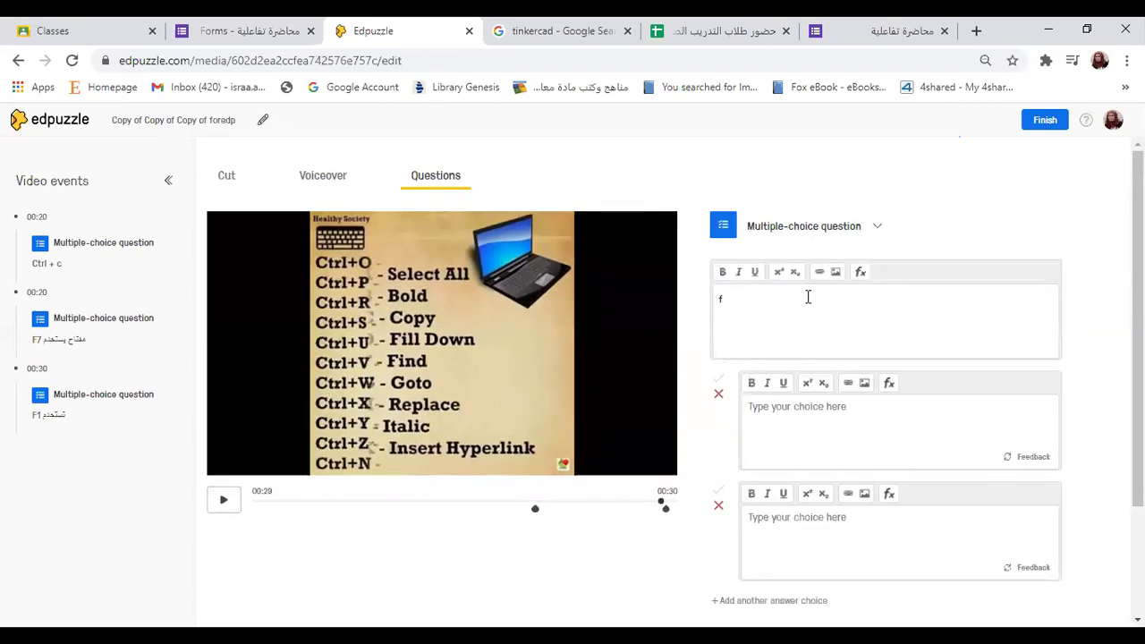
click(787, 411)
text(help)
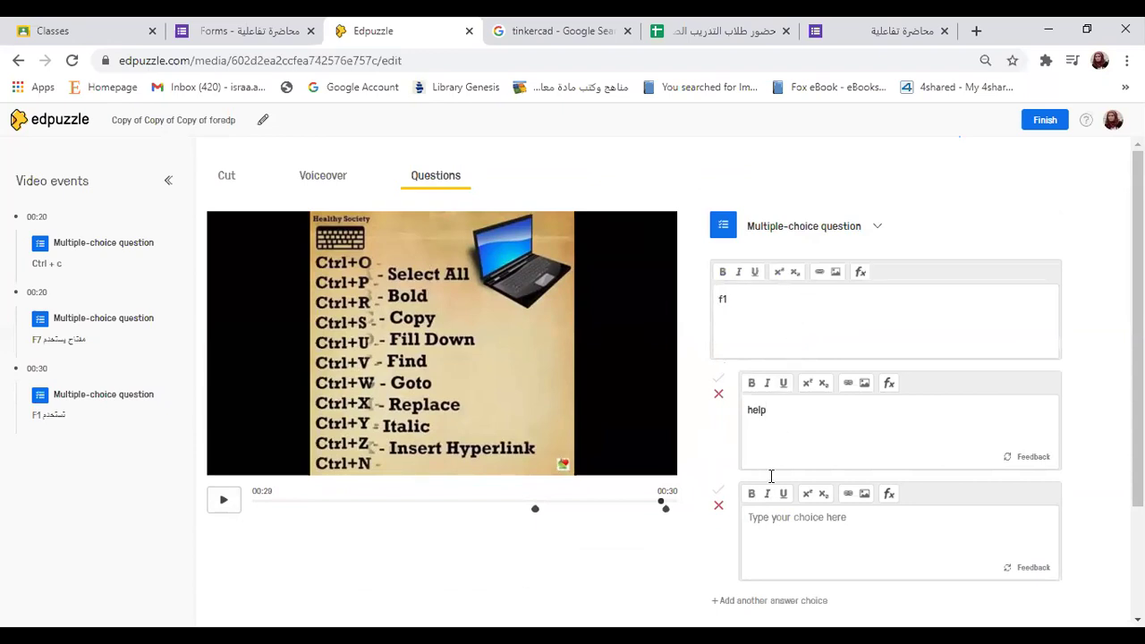
click(785, 542)
text(s)
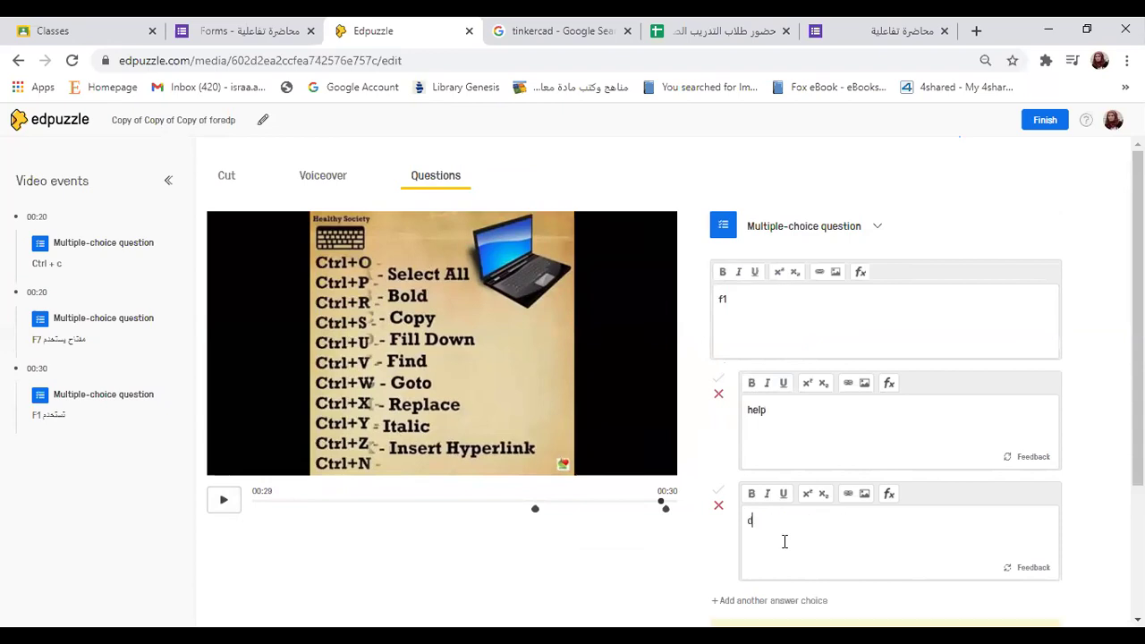
text(ave)
Mark the choice help as the correct answer of the f1 question, and clear that mark again.
click(719, 409)
click(719, 382)
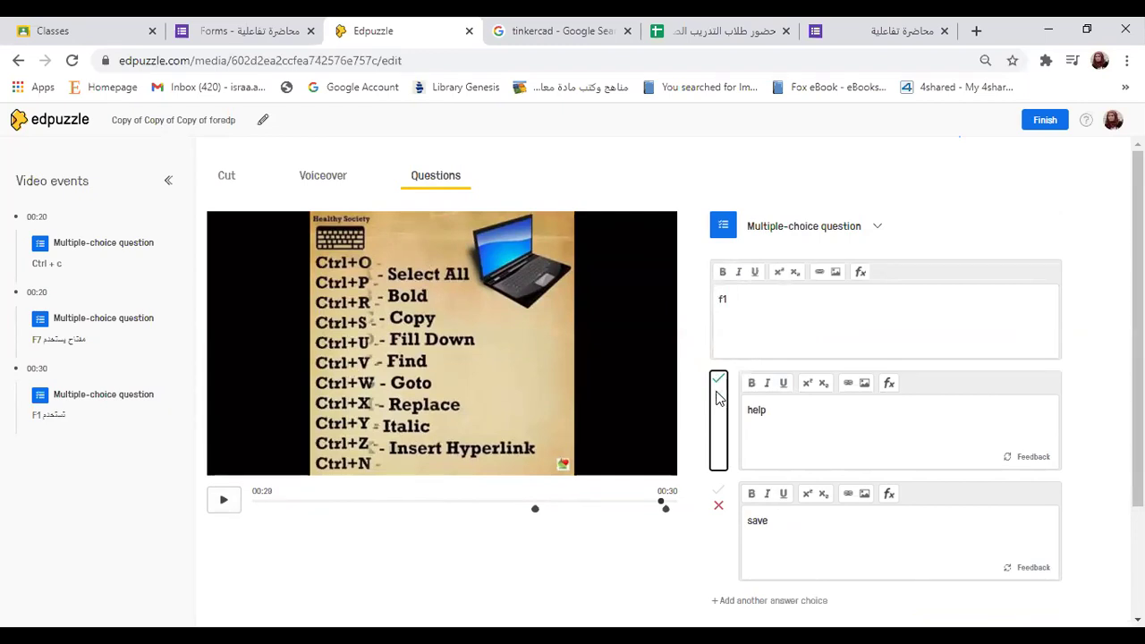
click(719, 385)
click(718, 385)
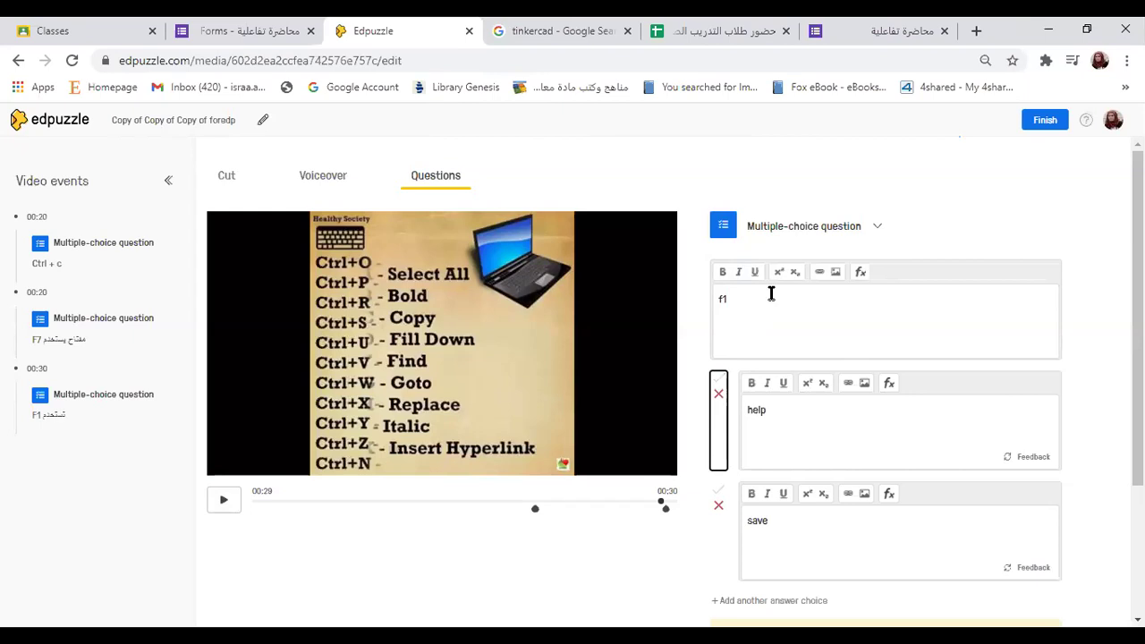
Review the options below the drafted f1 question and finish editing the video without saving the question.
scroll(889, 488, down, 2)
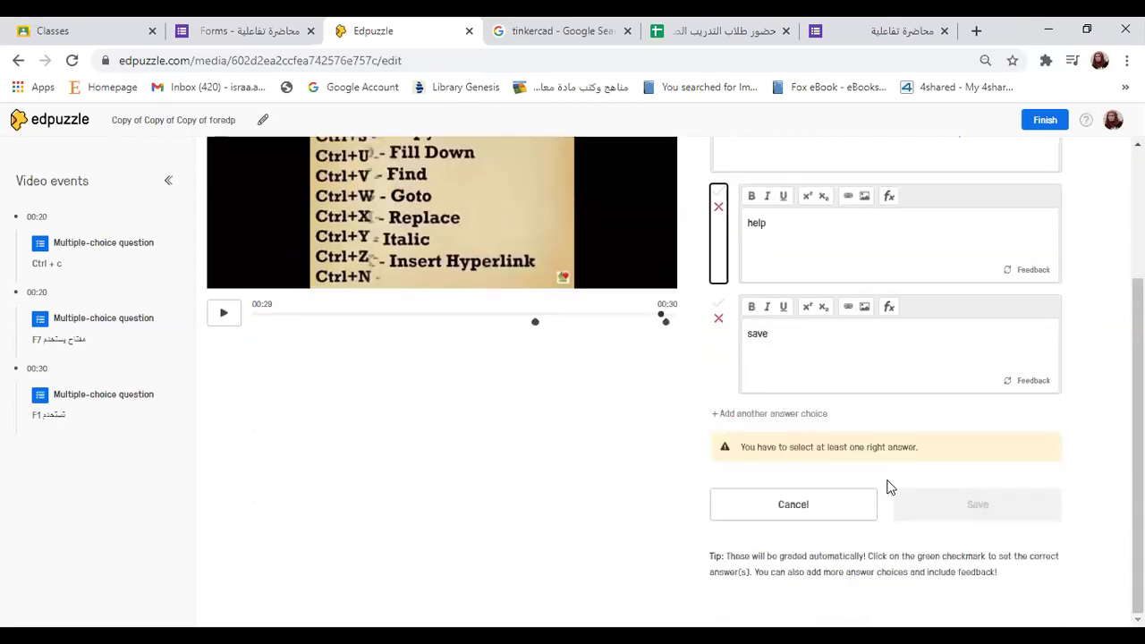
scroll(846, 224, up, 2)
scroll(832, 262, down, 2)
scroll(805, 363, up, 1)
scroll(806, 364, up, 2)
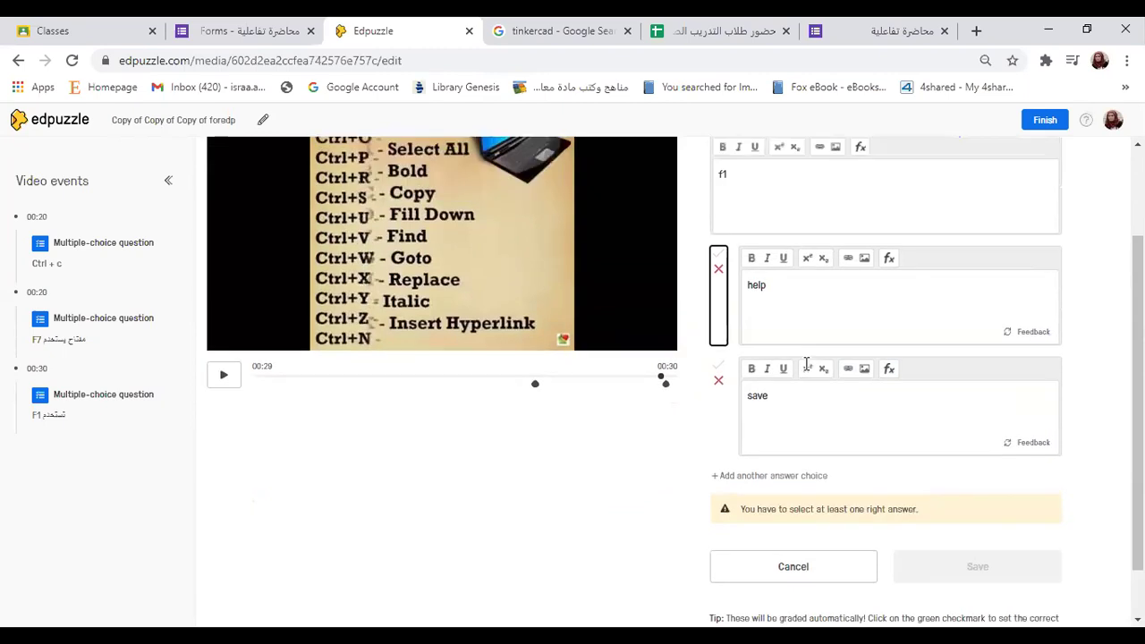
scroll(642, 382, up, 1)
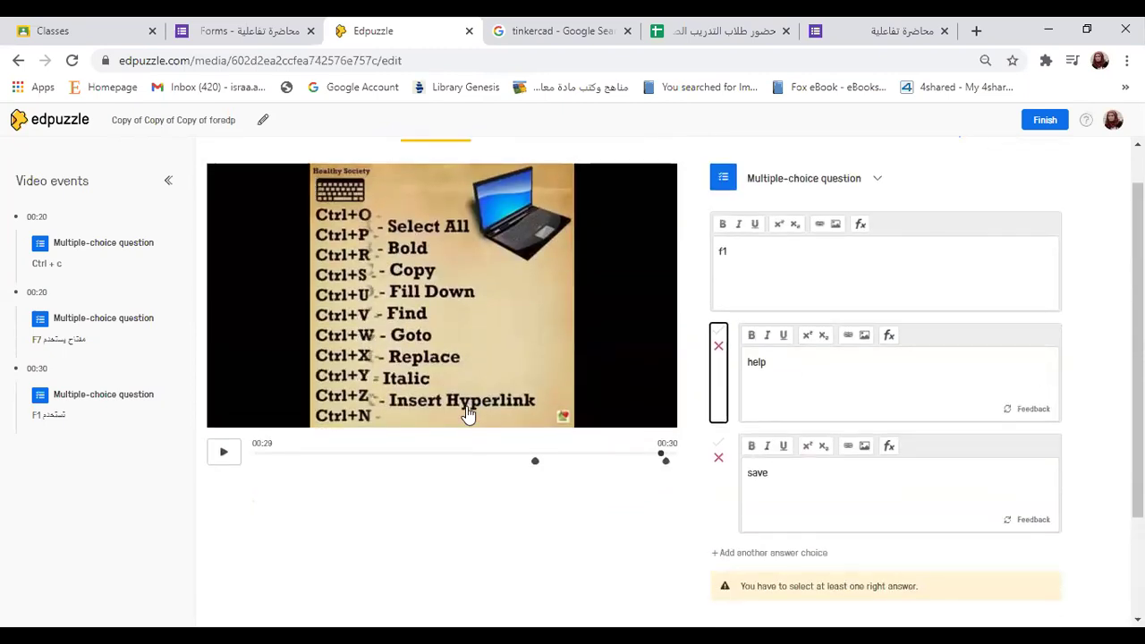
click(1045, 122)
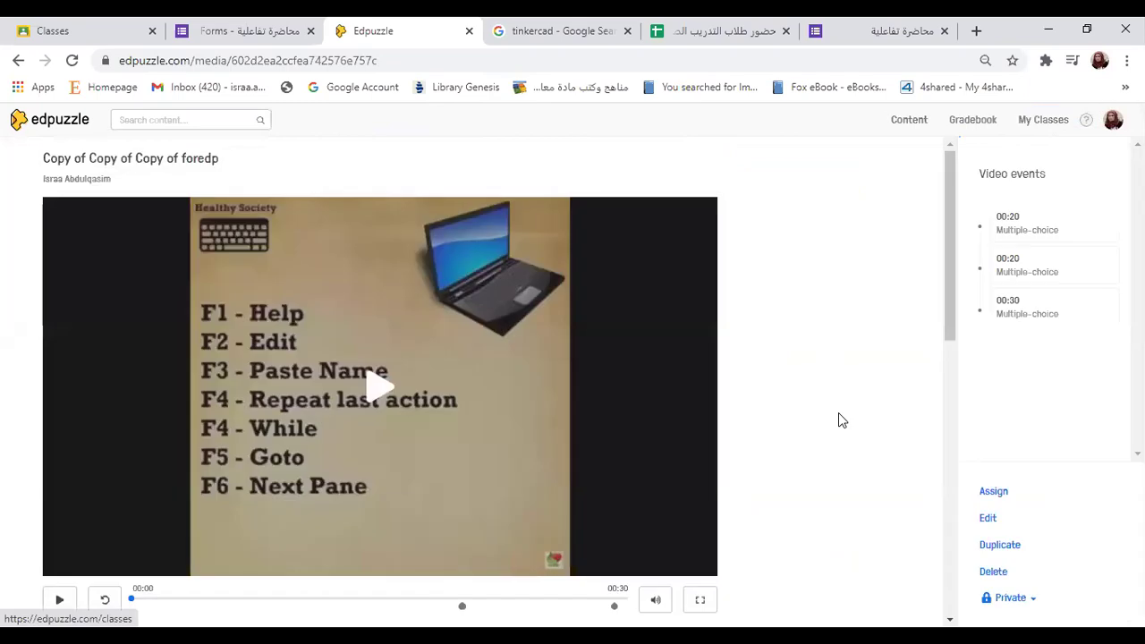
scroll(838, 439, down, 3)
scroll(838, 439, up, 3)
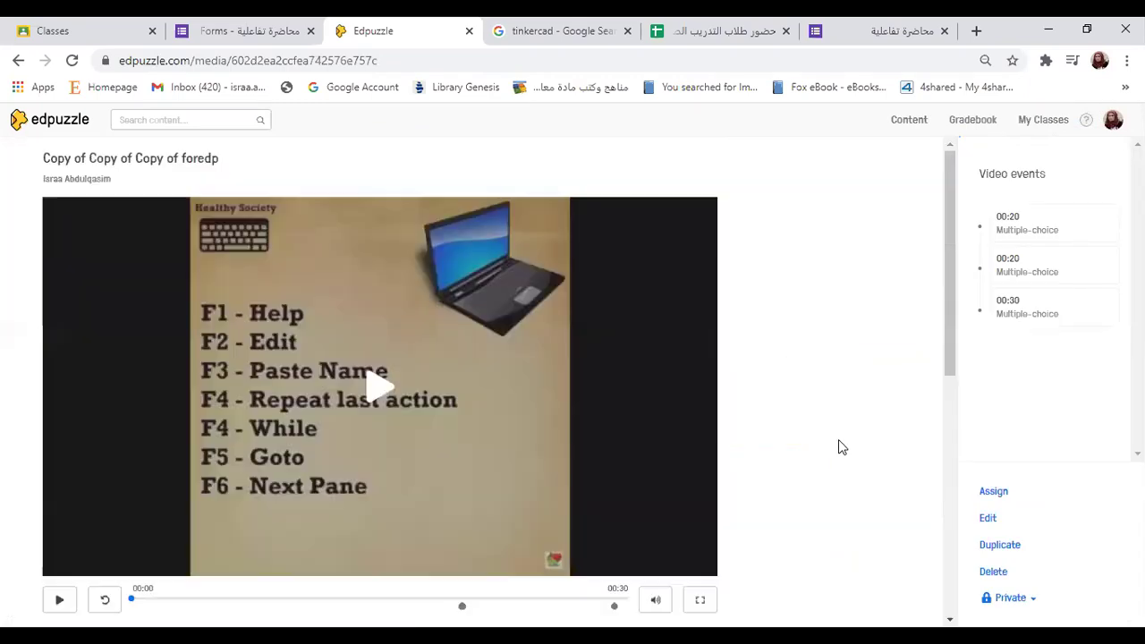
scroll(838, 439, down, 1)
scroll(839, 439, down, 1)
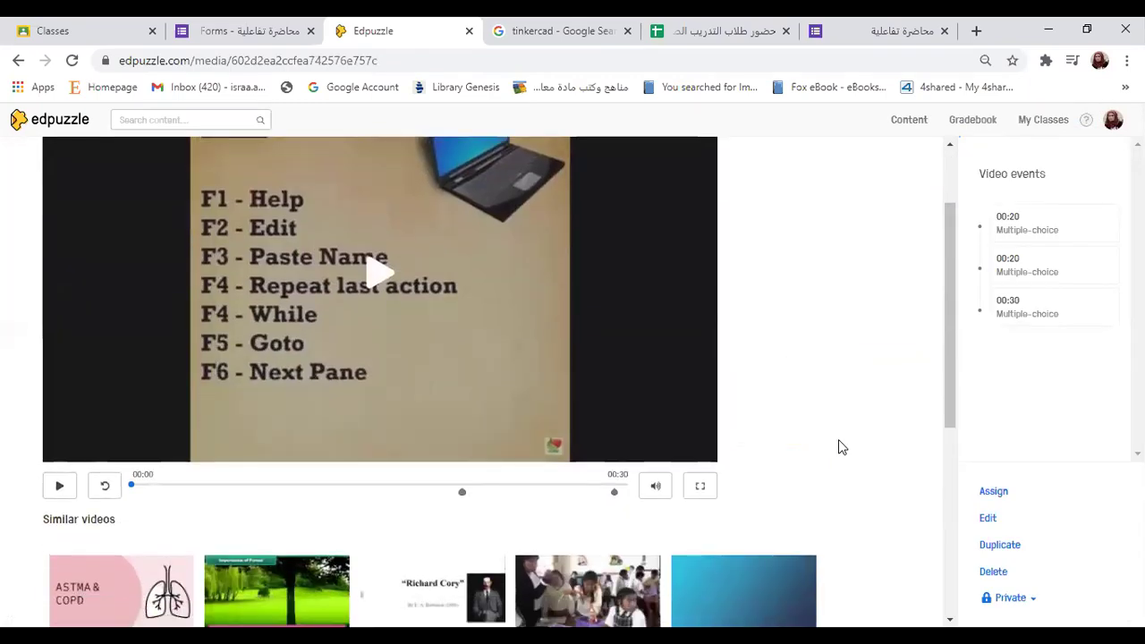
scroll(841, 443, up, 1)
scroll(937, 302, up, 2)
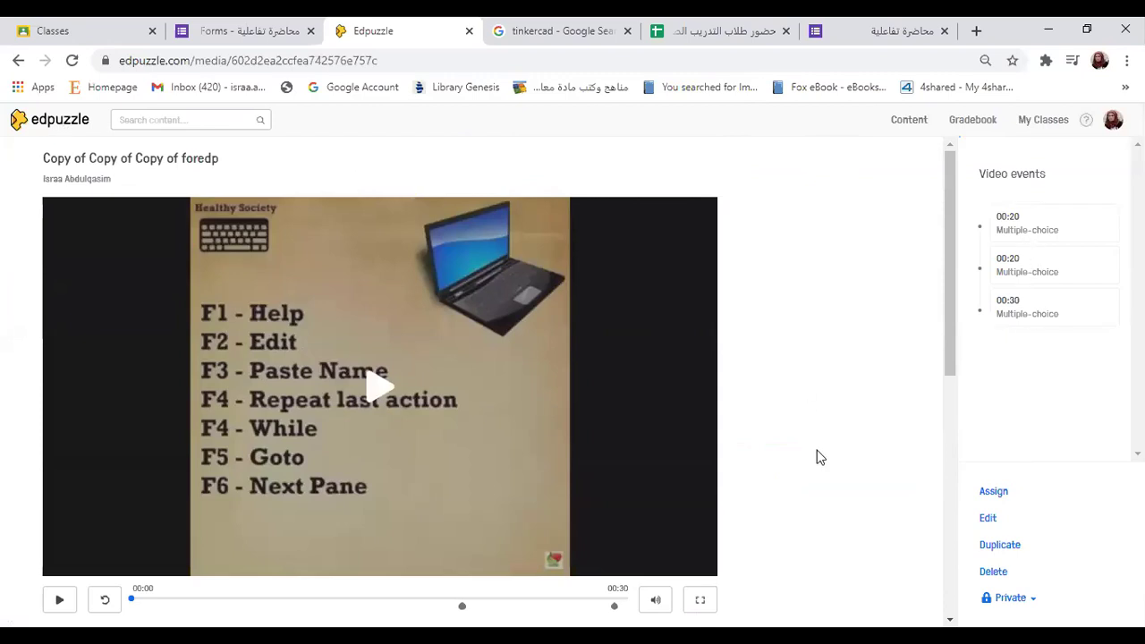
scroll(816, 458, down, 1)
scroll(816, 458, down, 1)
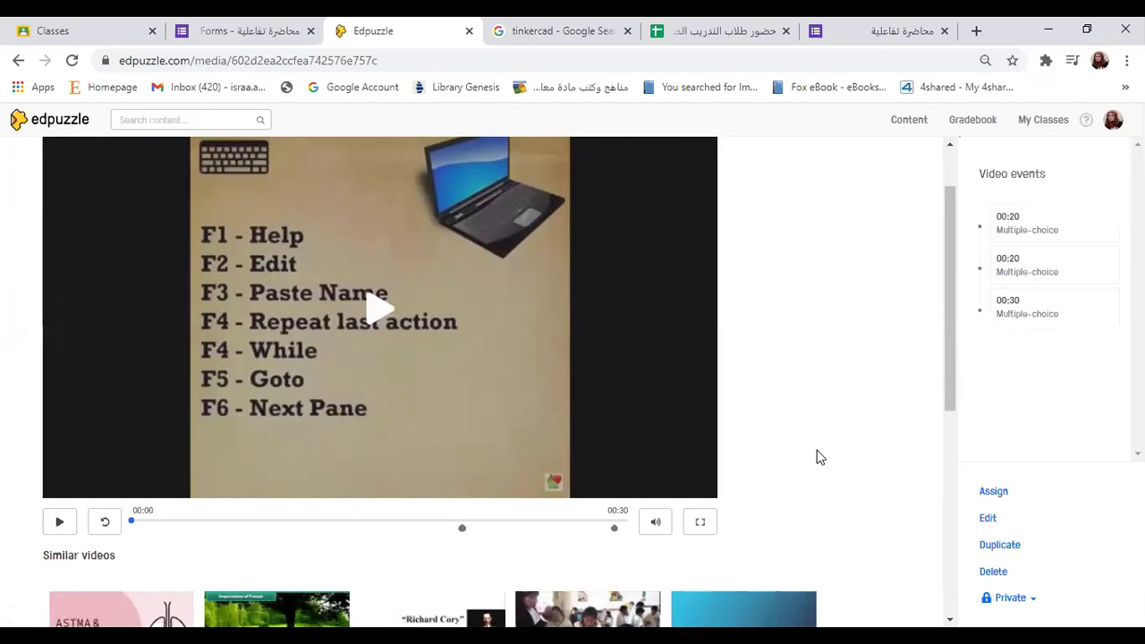
Assign the video to the Test class, starting today with no due date and Prevent Skipping on.
click(1001, 494)
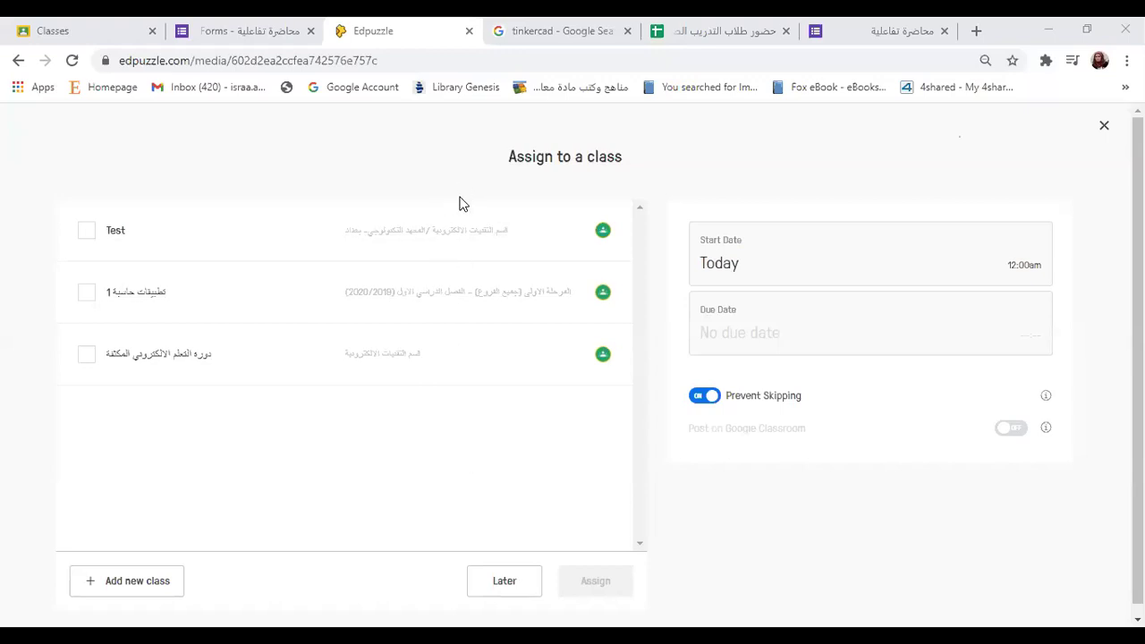
scroll(461, 439, down, 1)
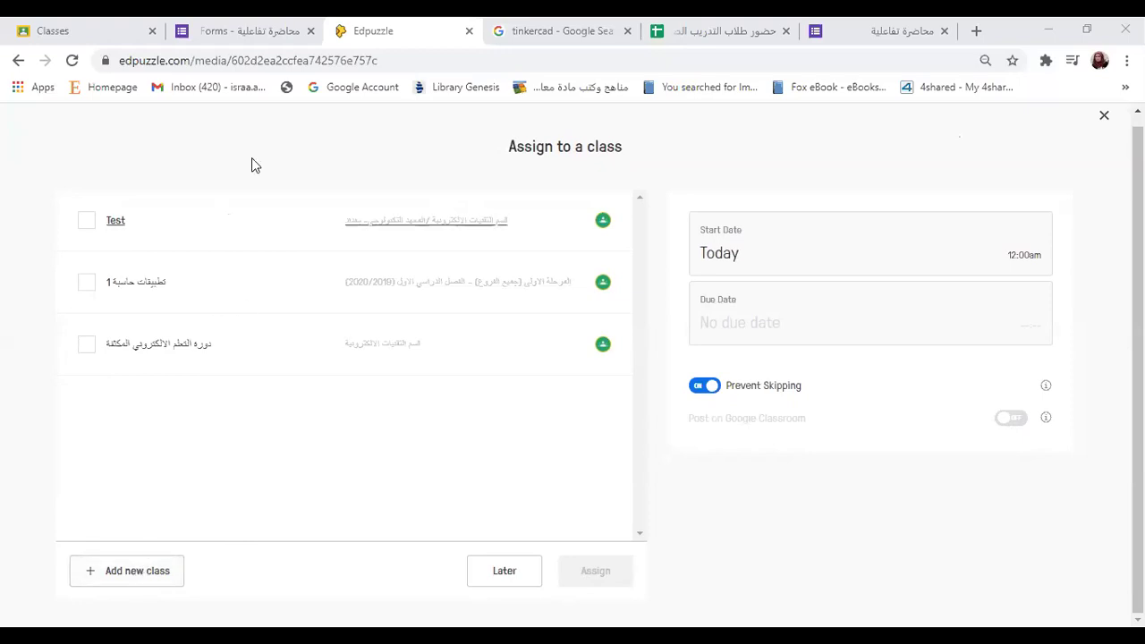
click(90, 224)
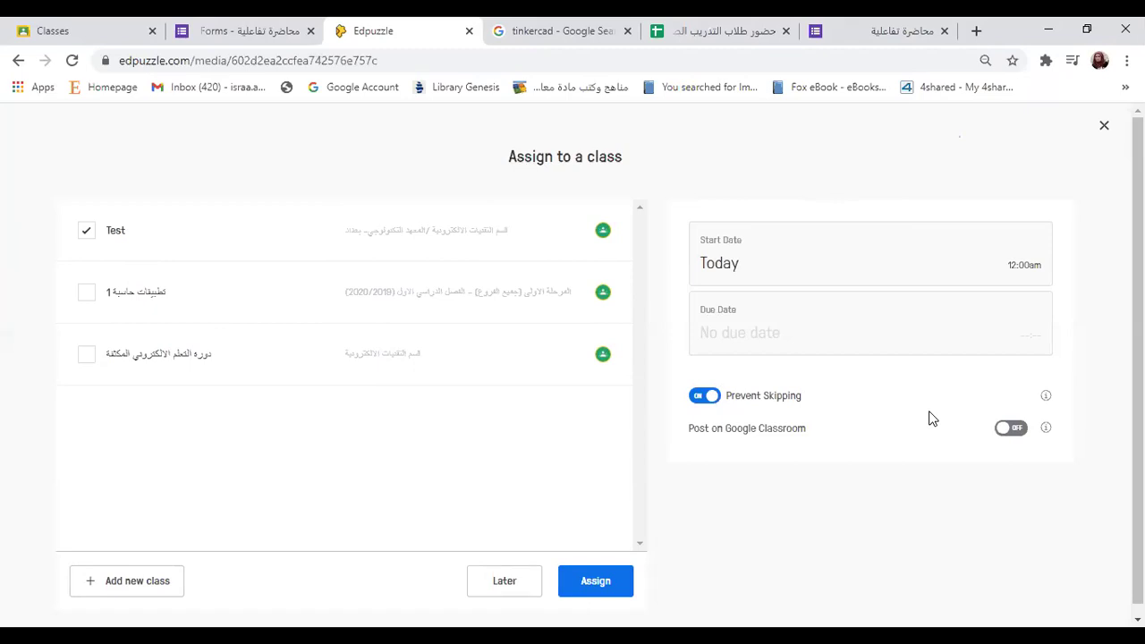
click(604, 583)
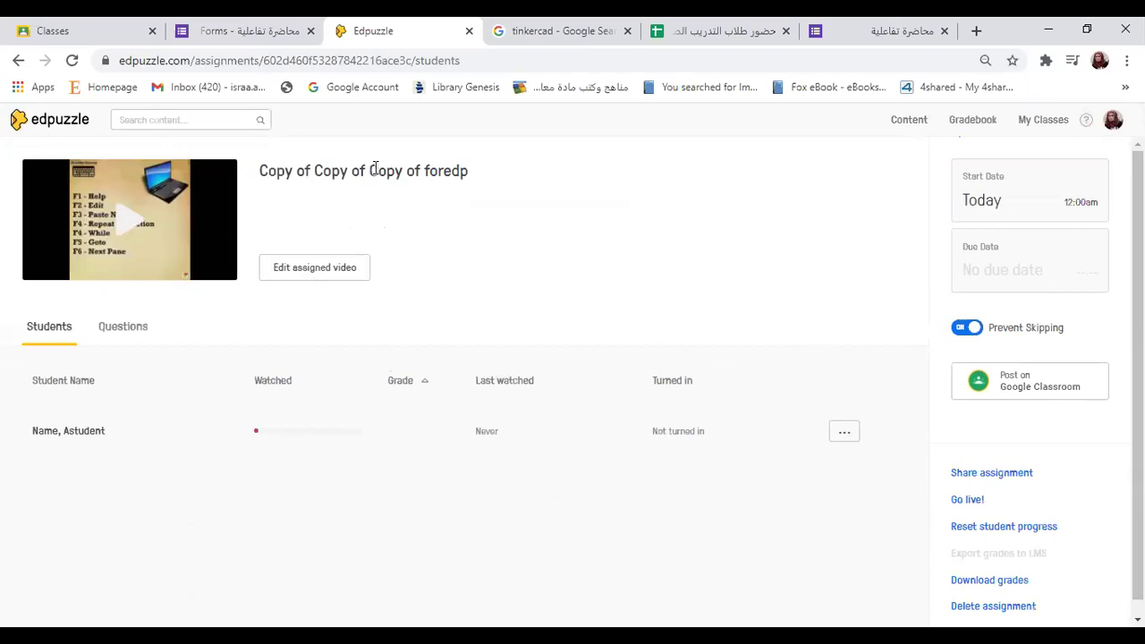
Open the assigned video for editing, review its multiple-choice questions, and finish without changes.
click(315, 262)
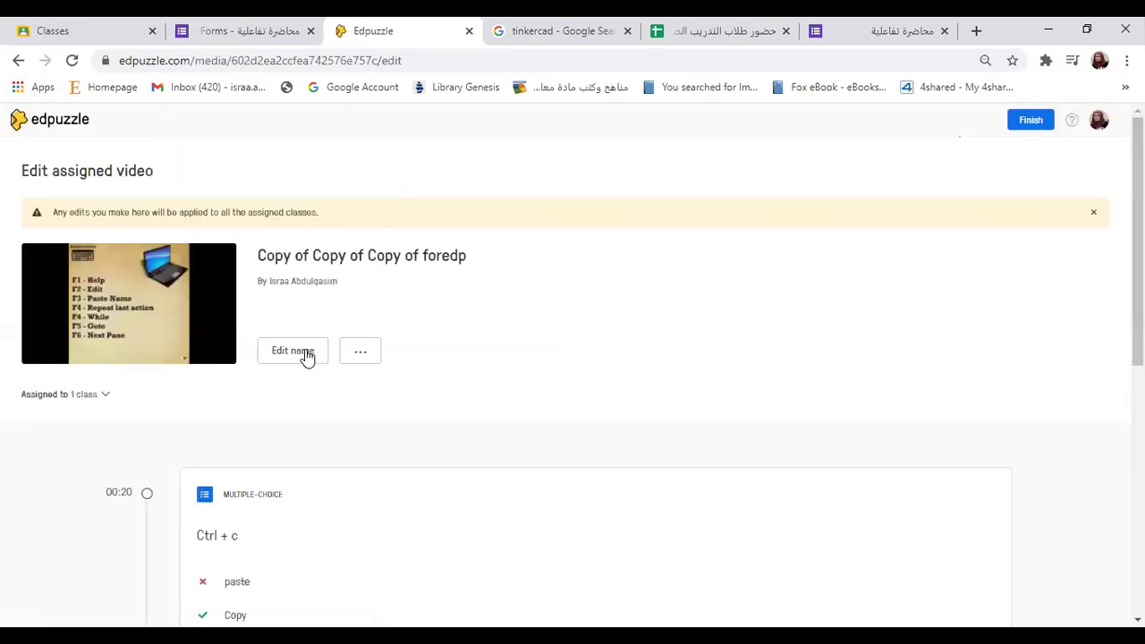
scroll(478, 546, down, 6)
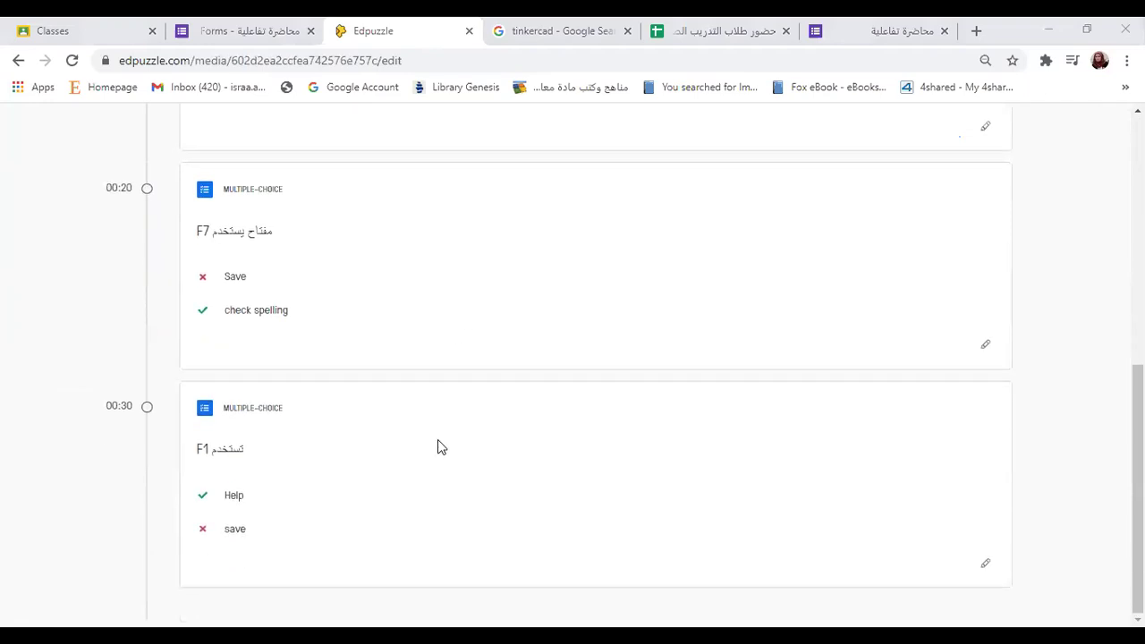
scroll(430, 325, up, 10)
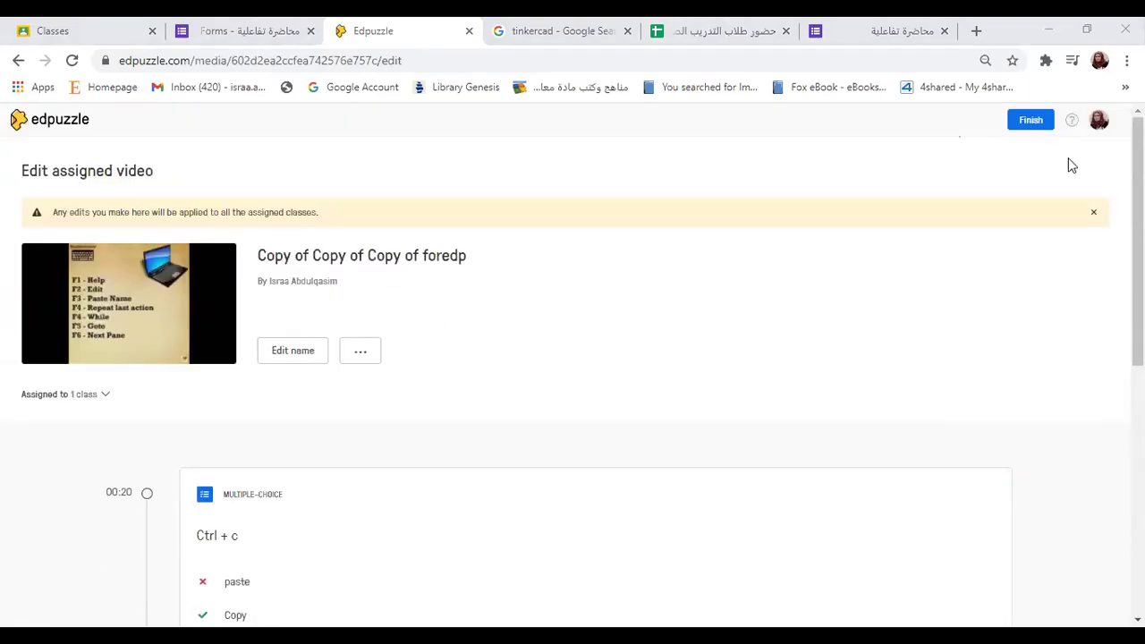
click(1033, 128)
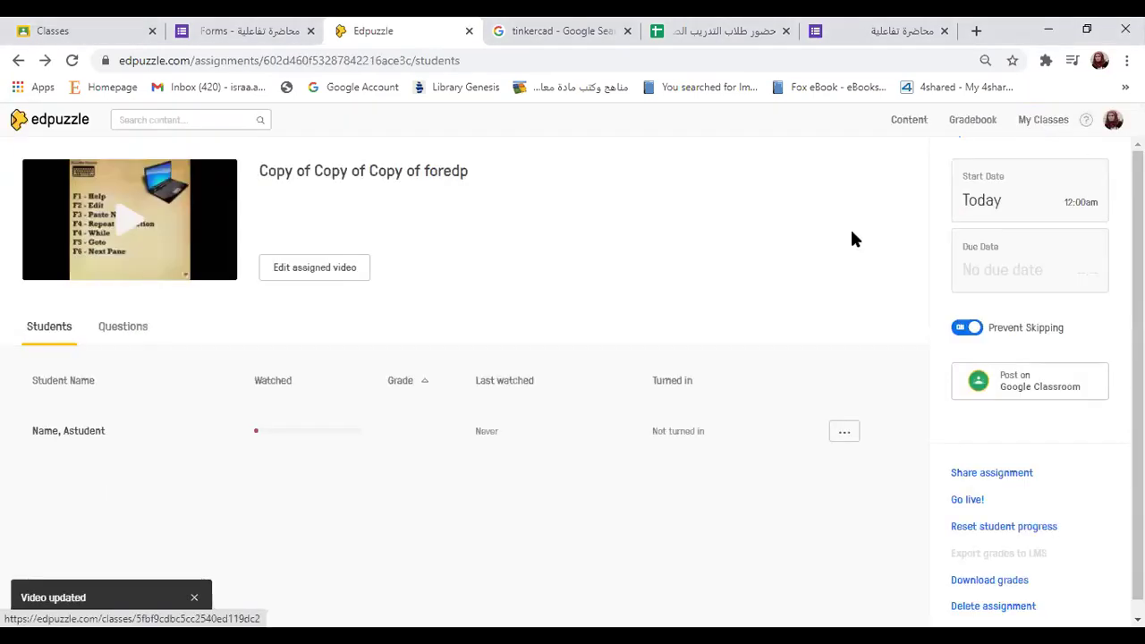
Review the assignment's student list and progress columns, and post the assignment on Google Classroom.
scroll(816, 473, down, 1)
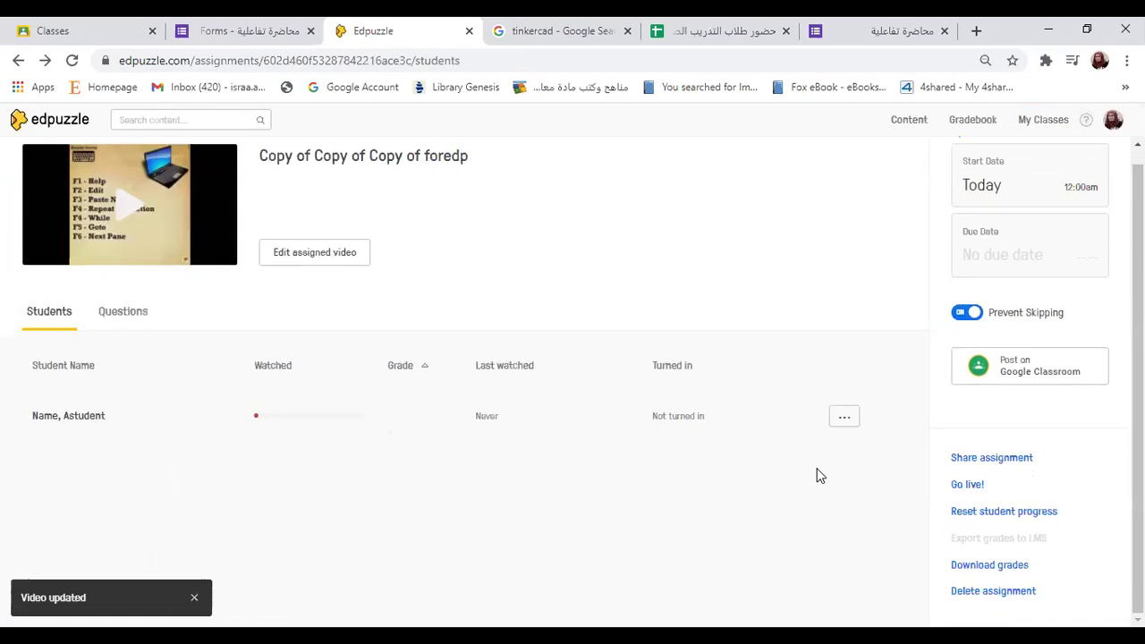
scroll(835, 431, up, 1)
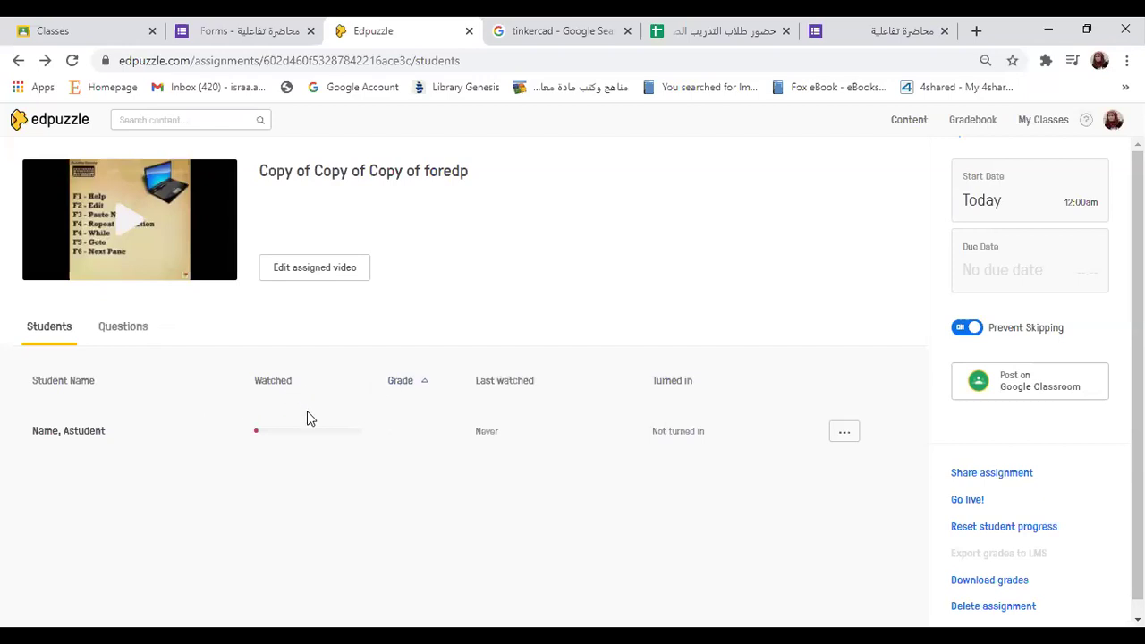
scroll(301, 529, down, 1)
scroll(322, 411, up, 1)
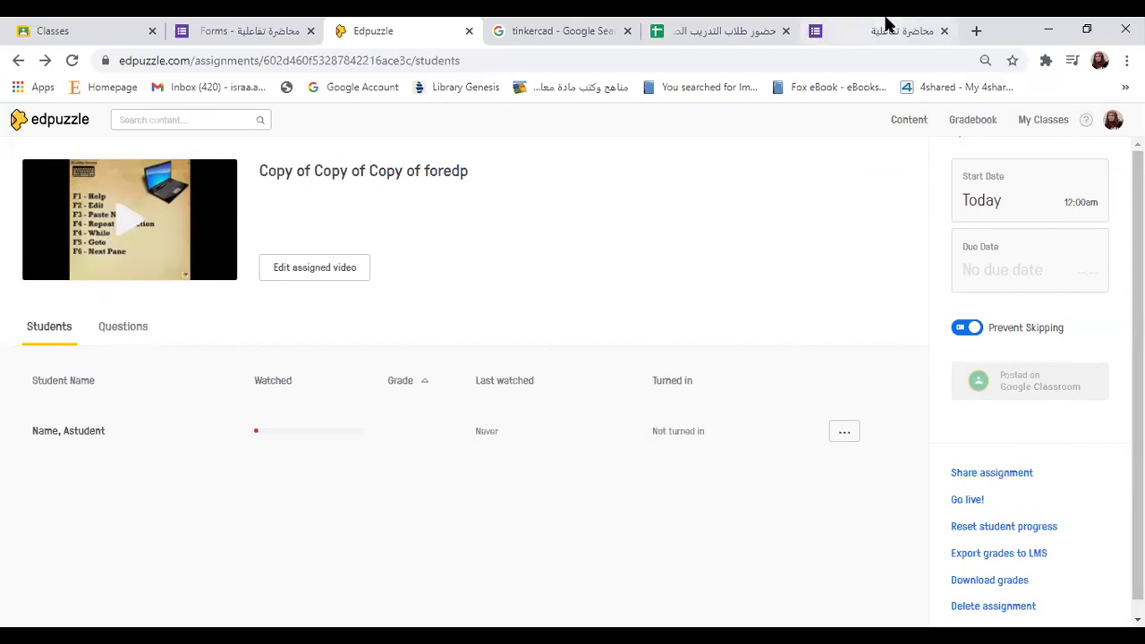
Switch to Google Classroom and open the classwork list of the Test class.
click(888, 27)
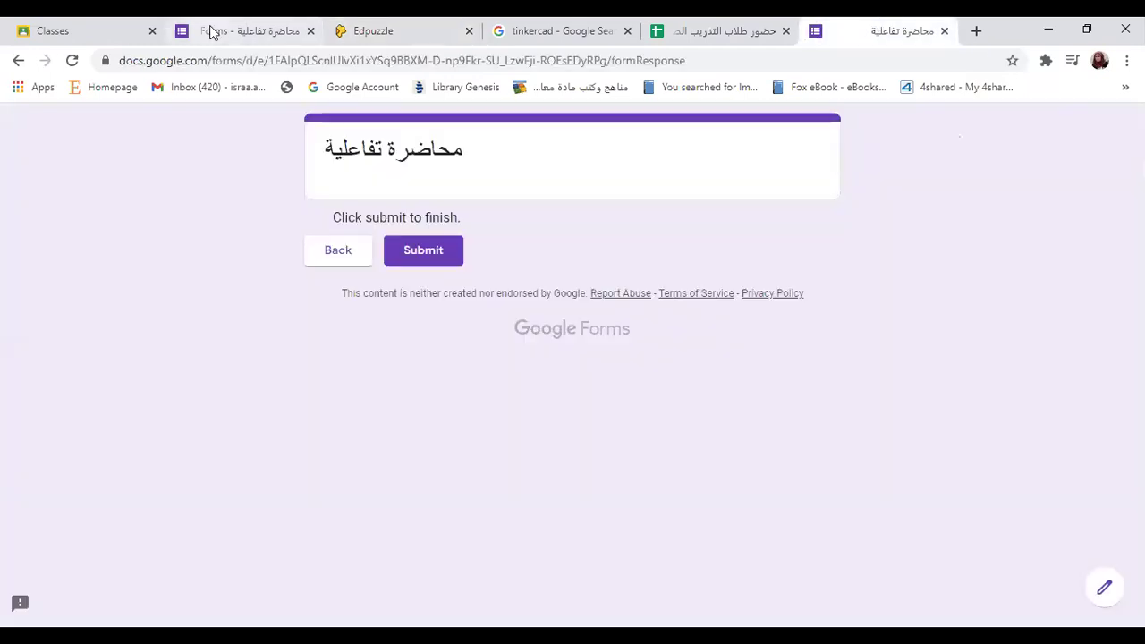
click(210, 32)
click(786, 169)
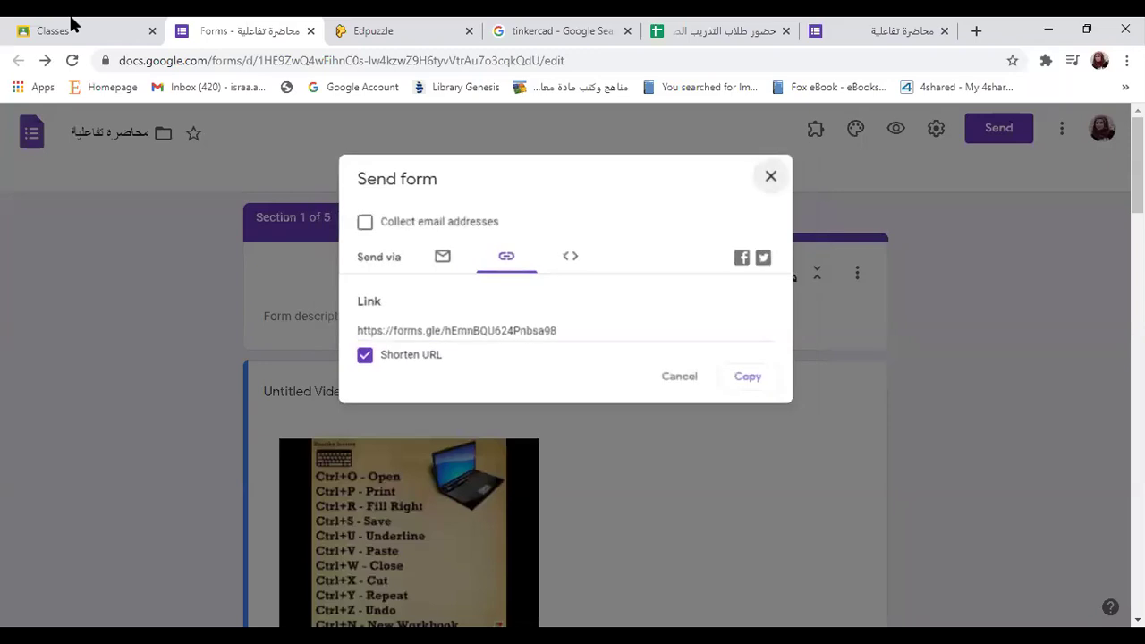
click(72, 27)
click(689, 280)
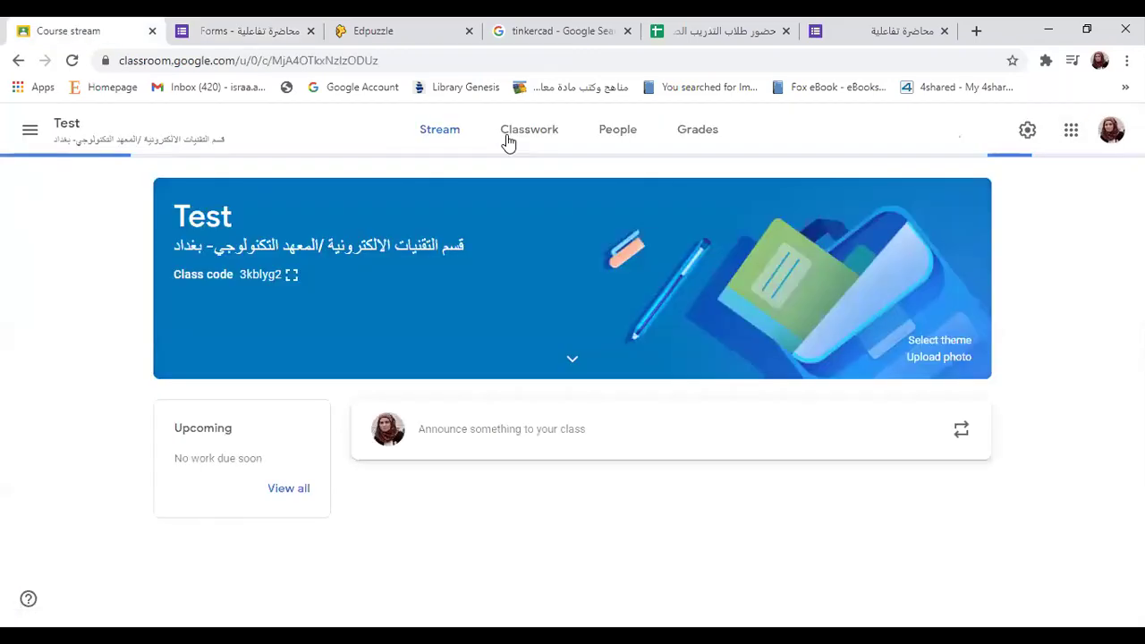
click(521, 134)
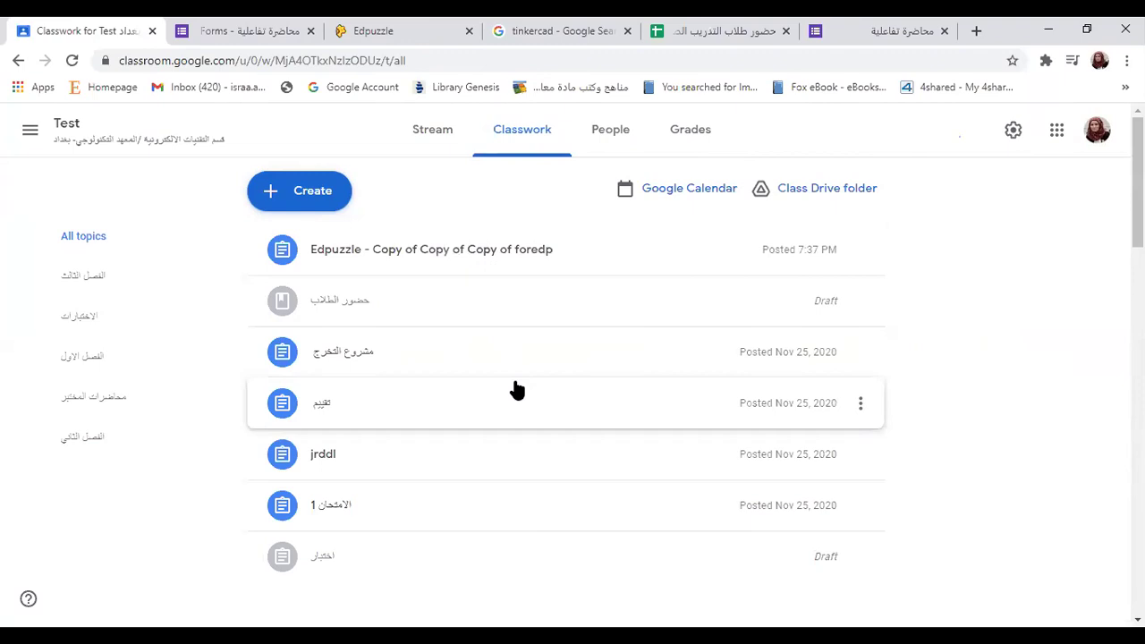
Open the posted Edpuzzle assignment for editing and set its topic to الفصل الاول.
click(861, 251)
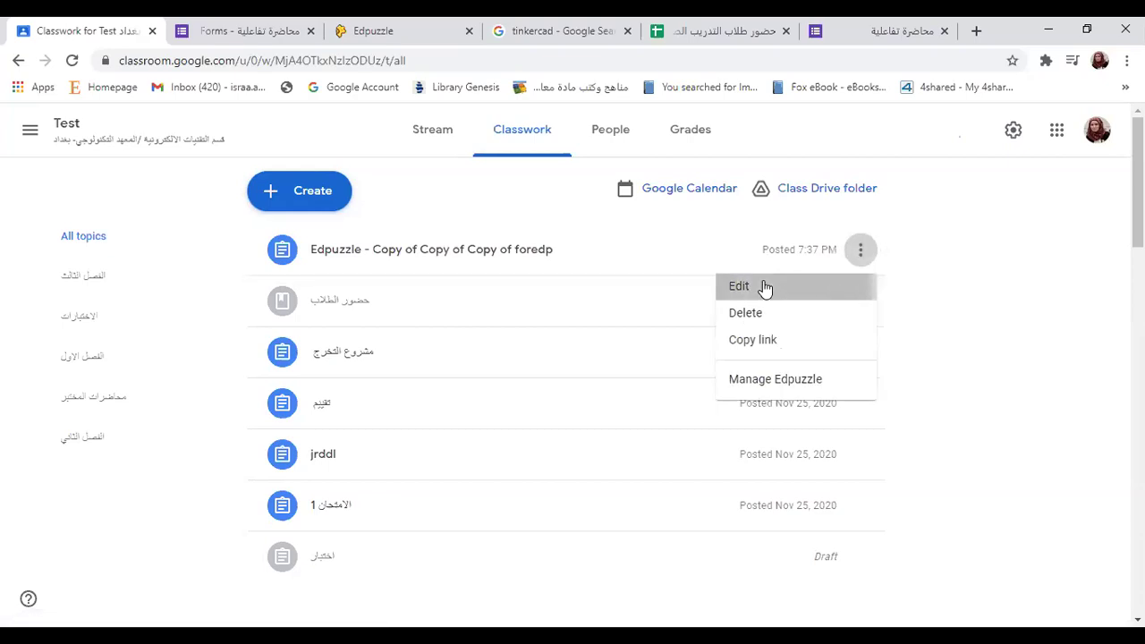
click(766, 286)
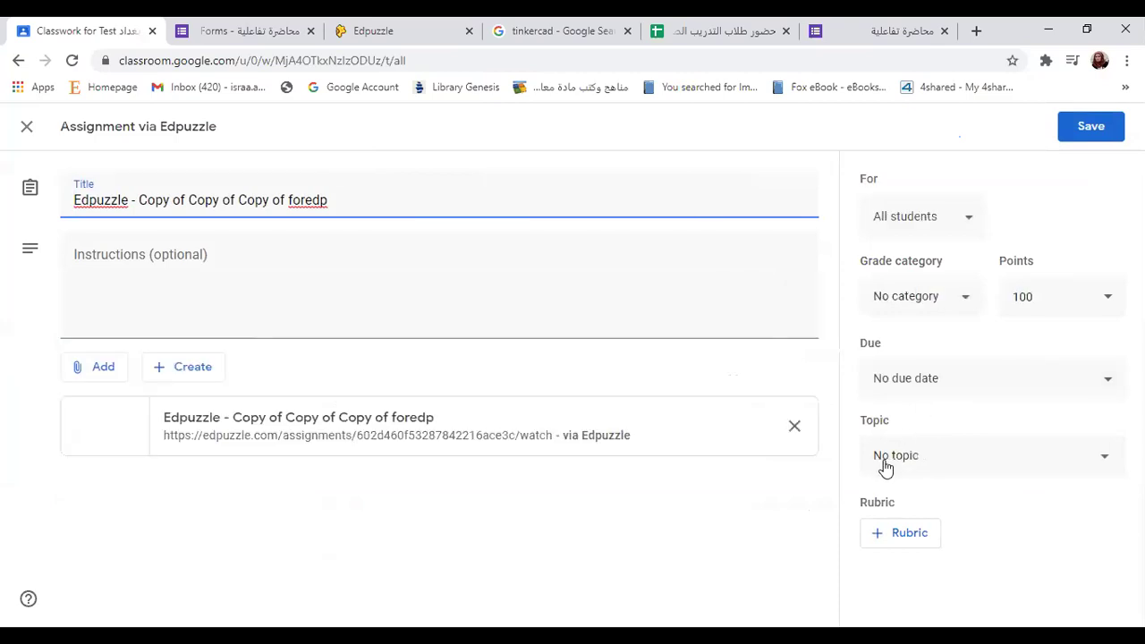
click(902, 463)
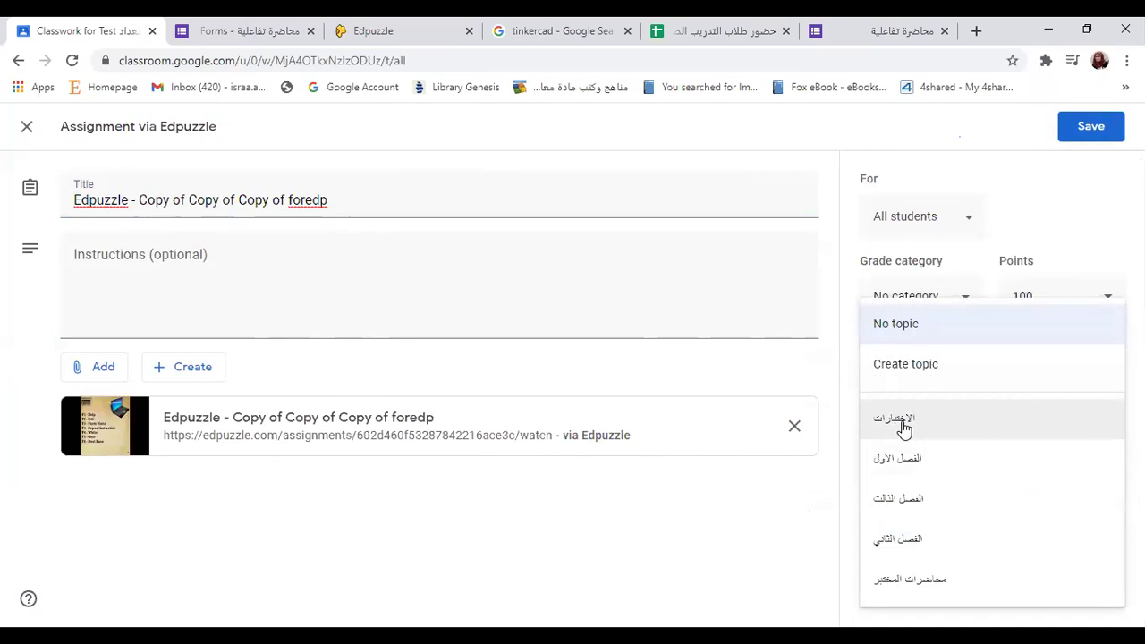
click(921, 468)
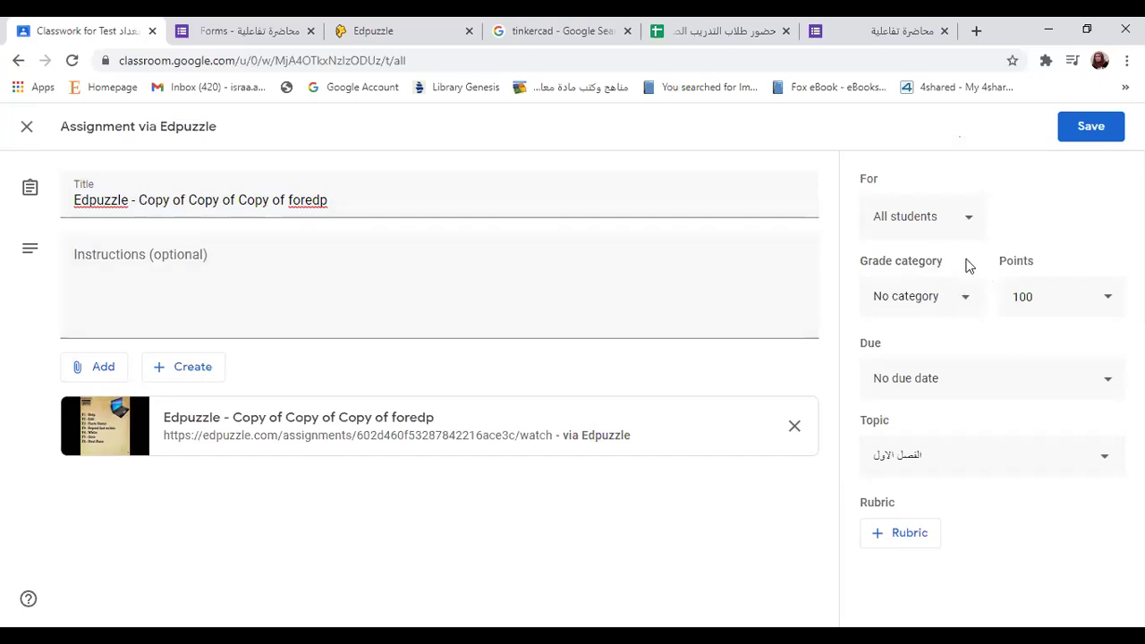
Set the assignment's grade category to الامتحان and topic to الاختبارات, keep it for all students, and save it.
click(962, 302)
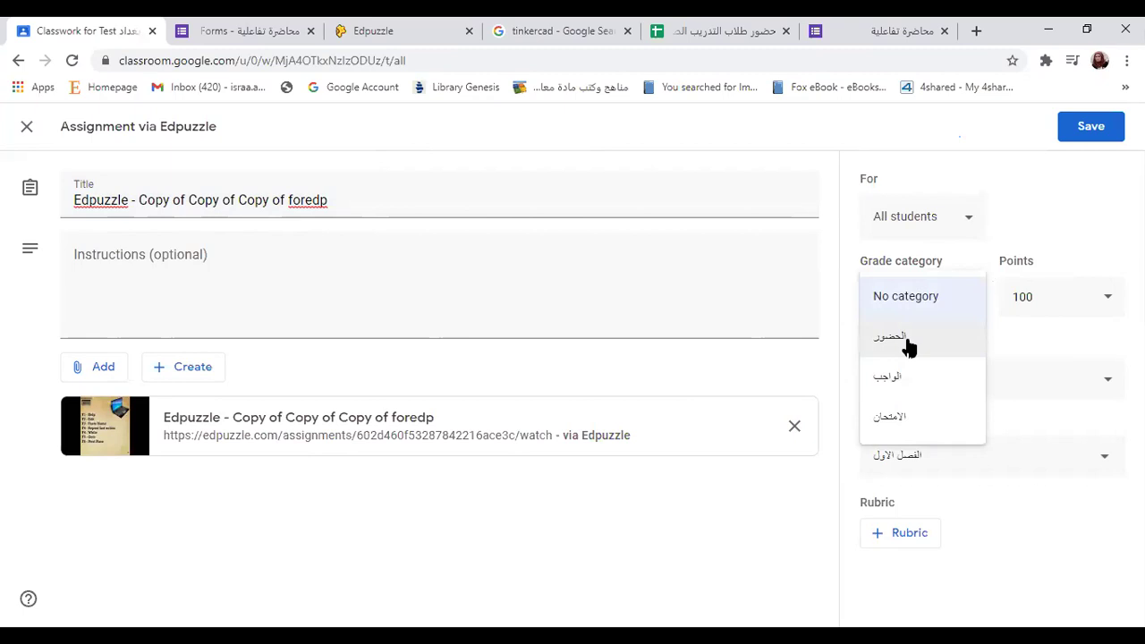
click(931, 469)
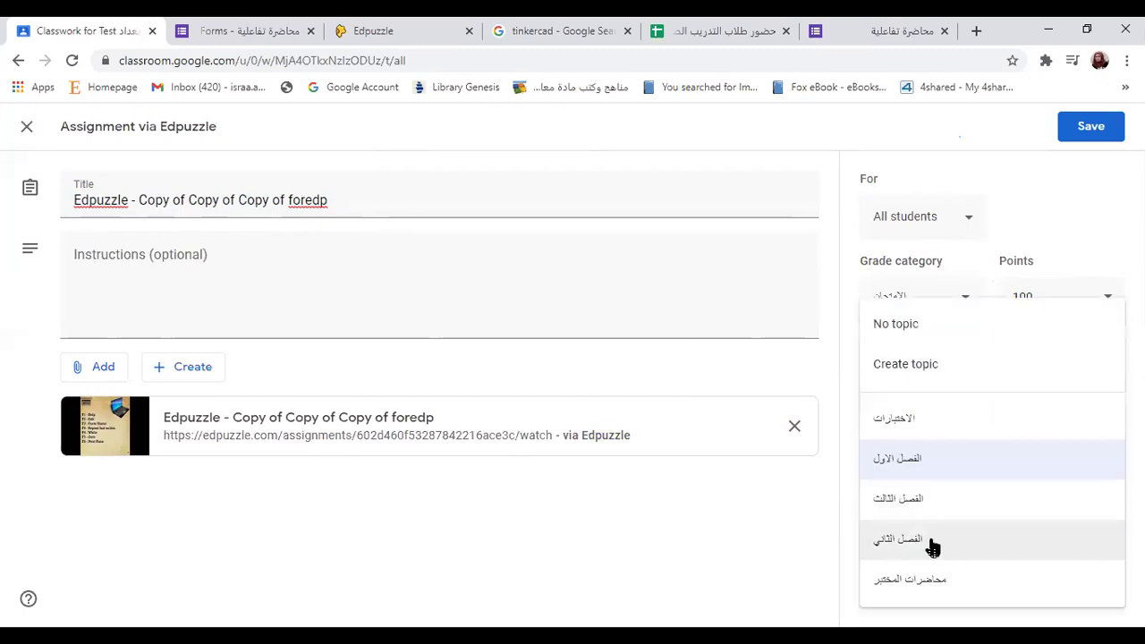
click(935, 424)
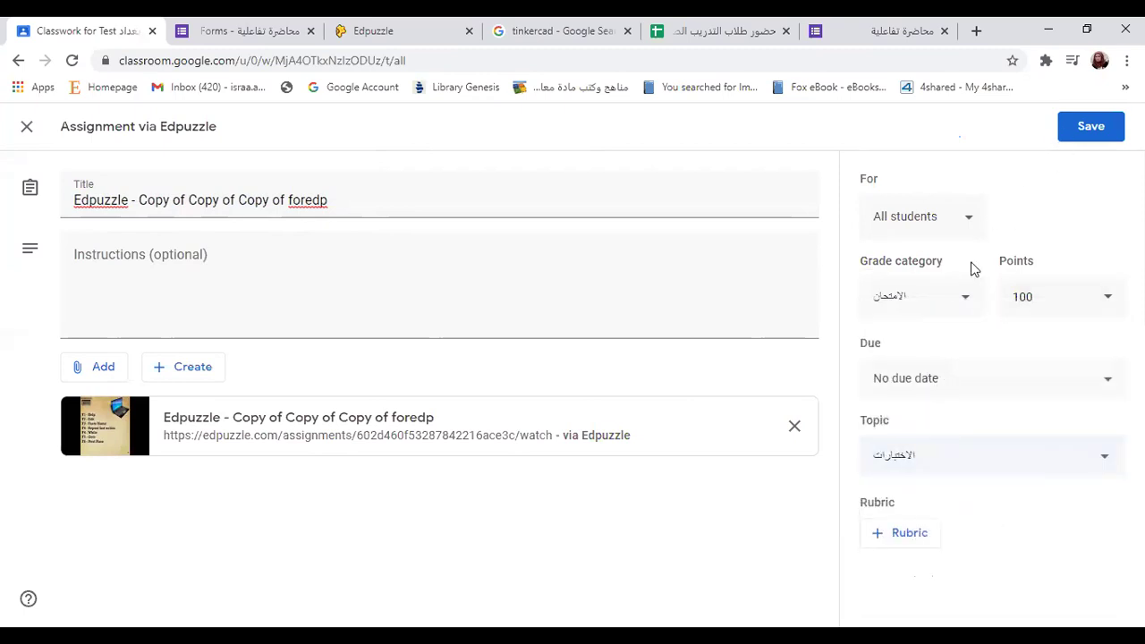
click(976, 228)
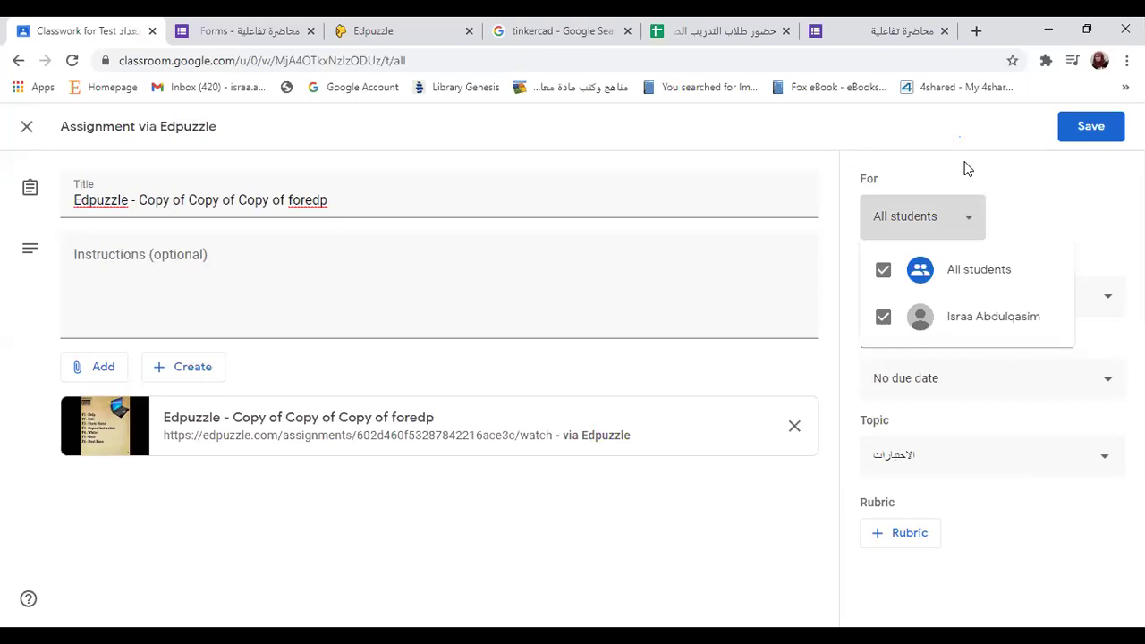
click(1067, 147)
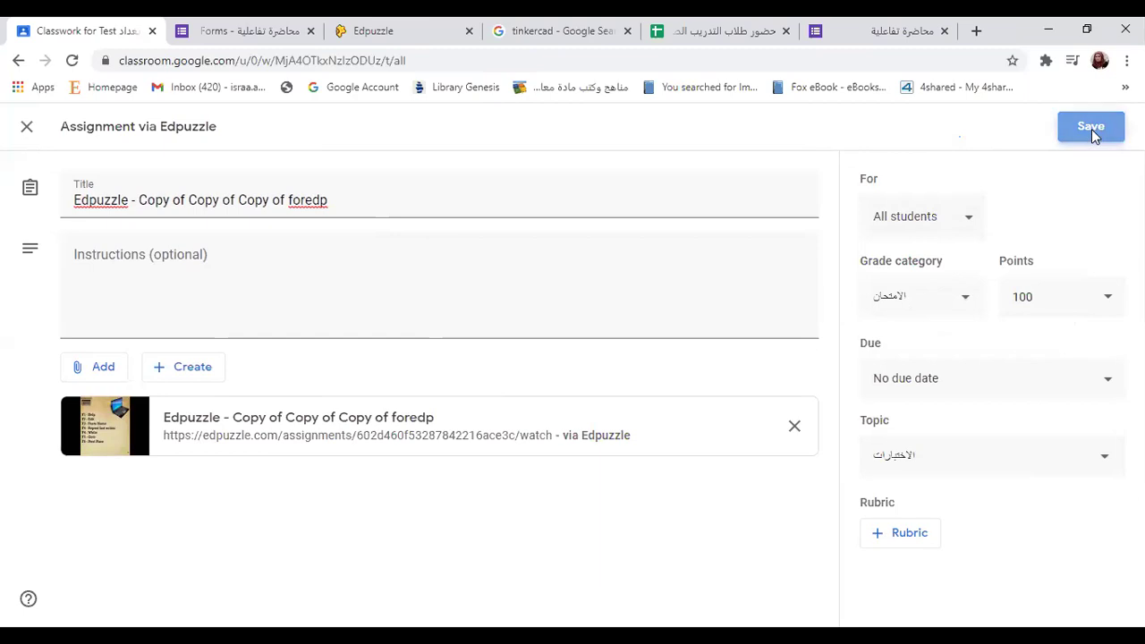
click(1092, 132)
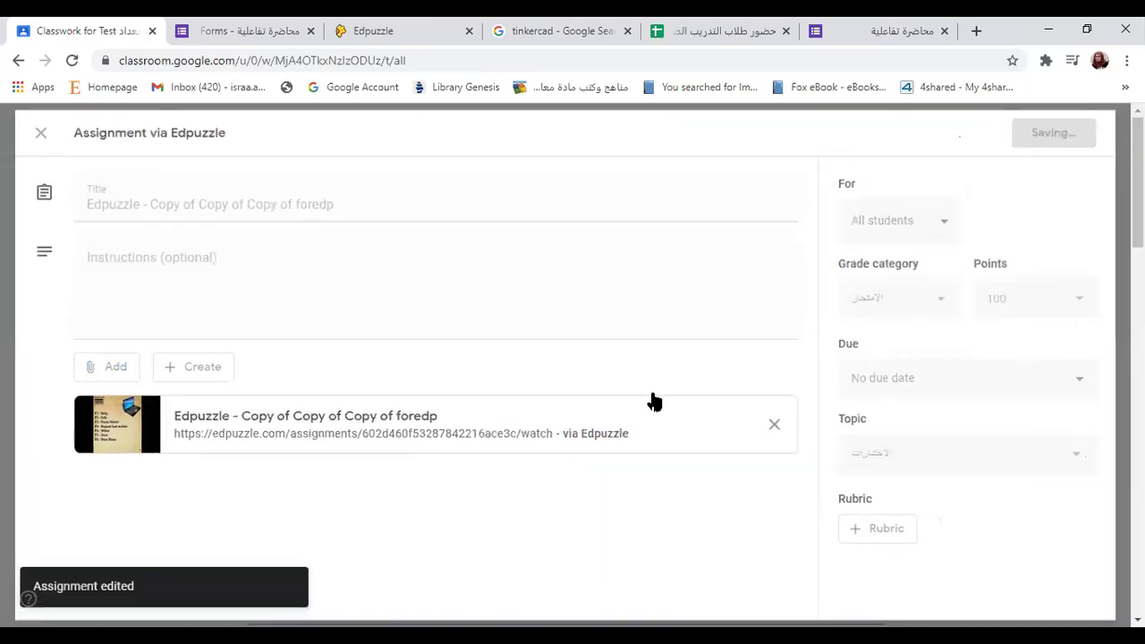
scroll(654, 400, down, 1)
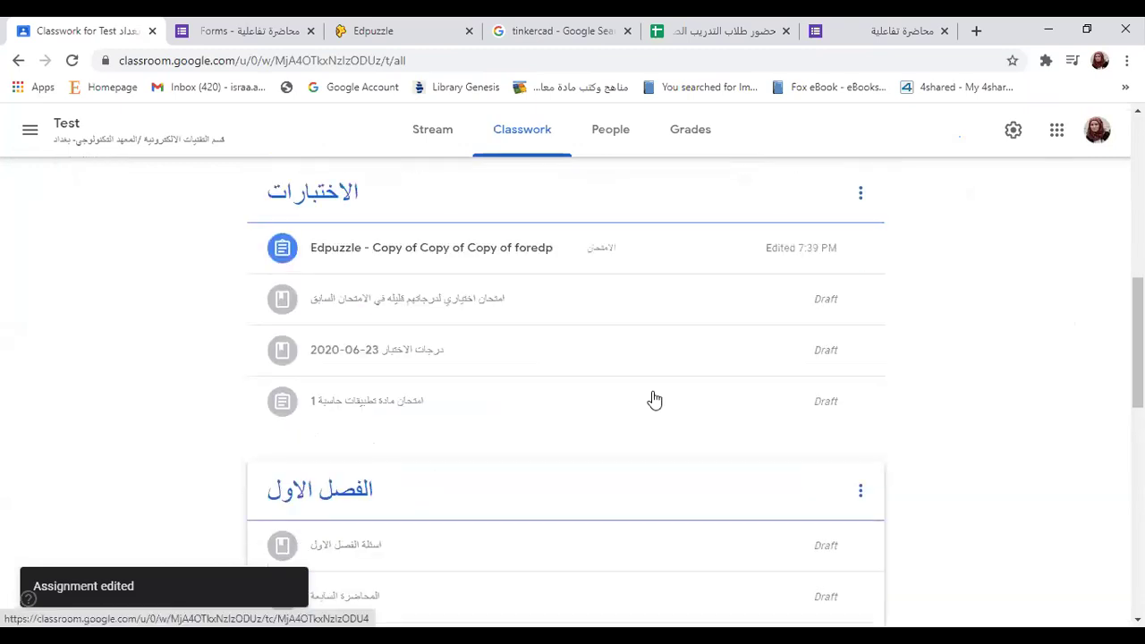
scroll(573, 375, up, 1)
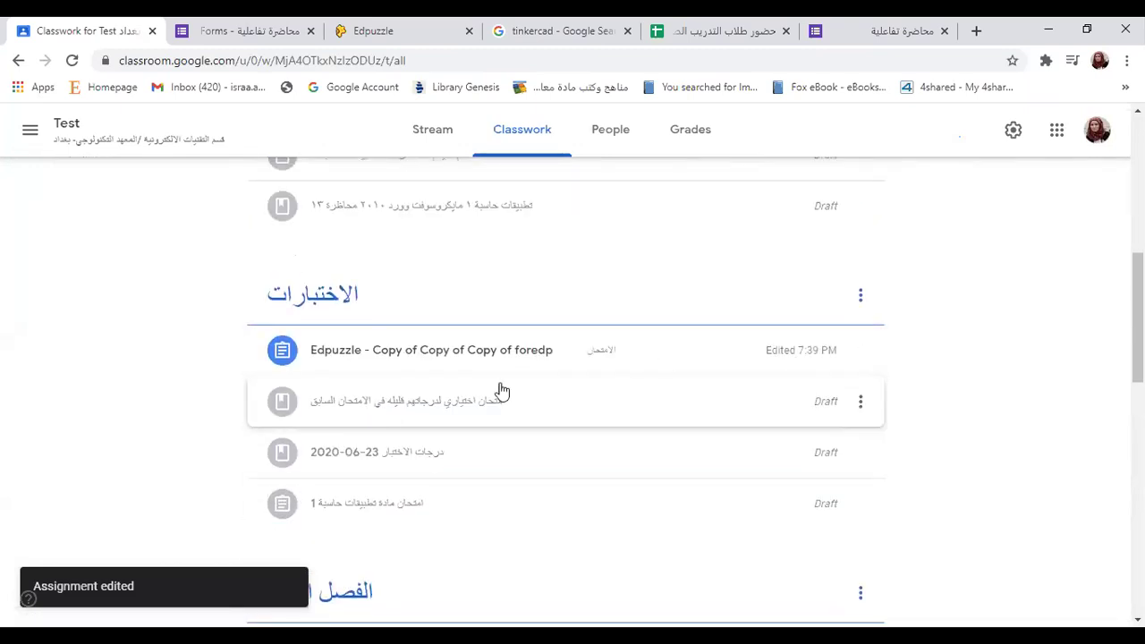
scroll(473, 411, up, 1)
scroll(479, 349, up, 8)
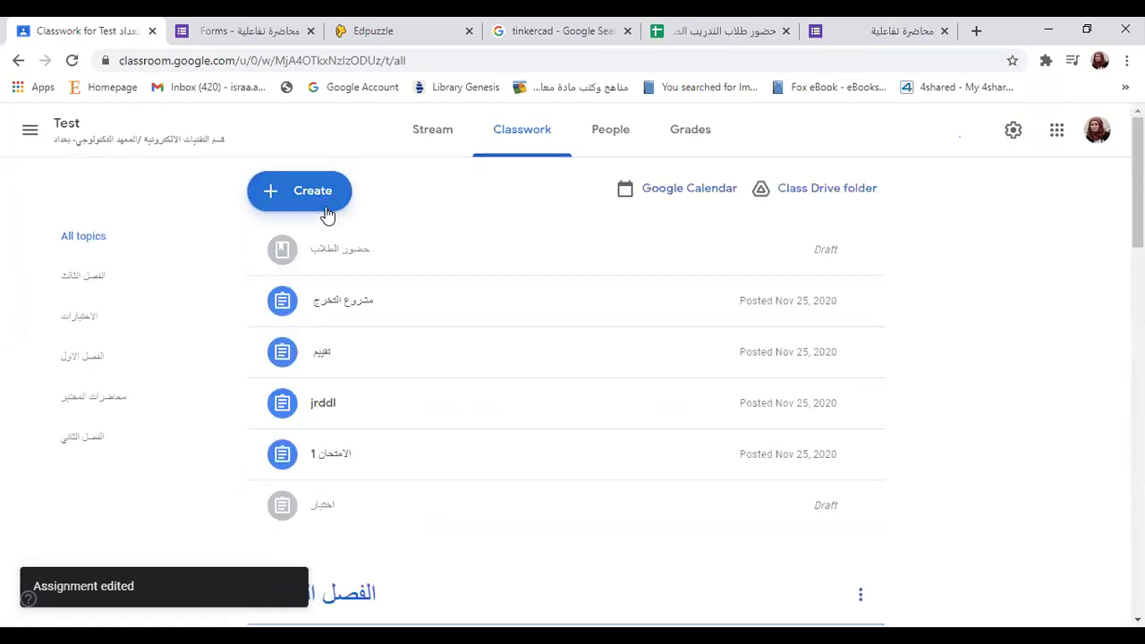
click(326, 213)
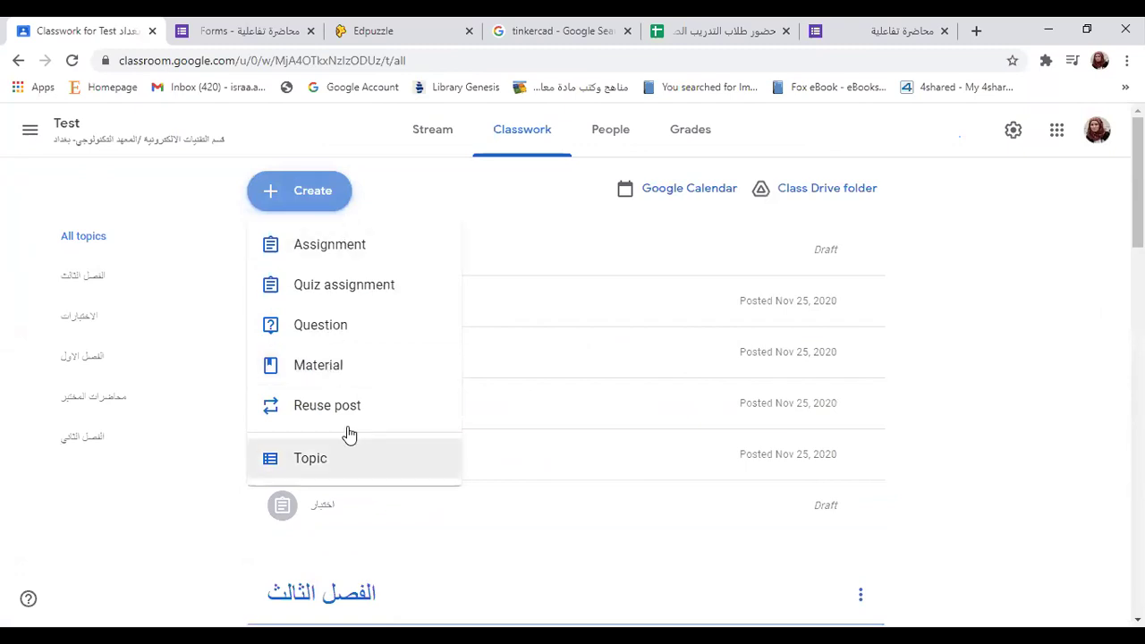
click(332, 382)
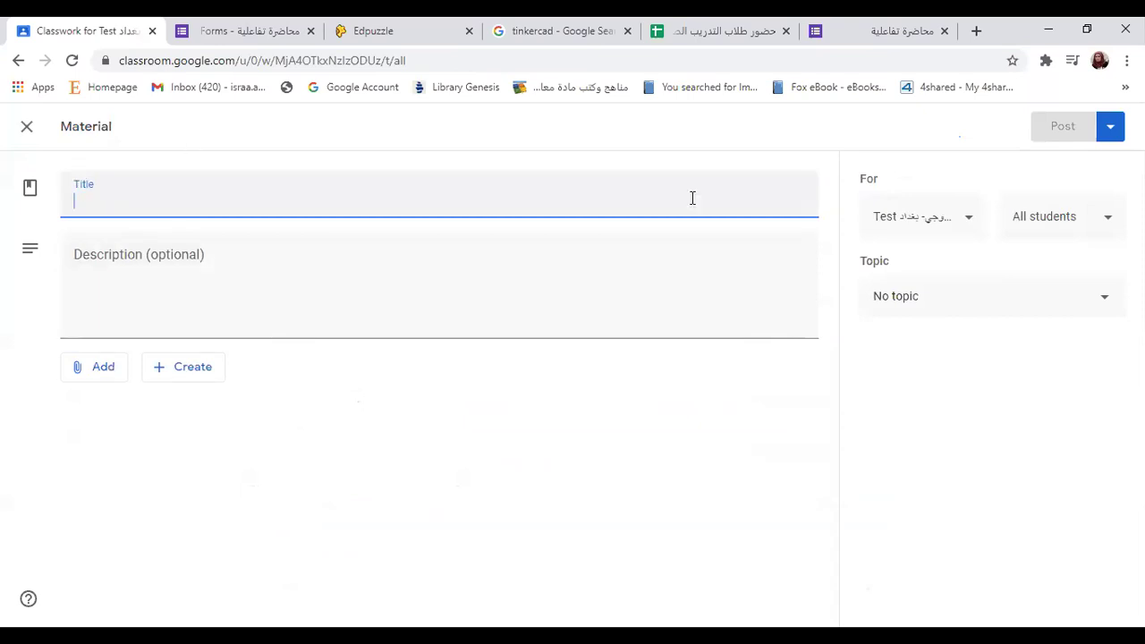
click(27, 126)
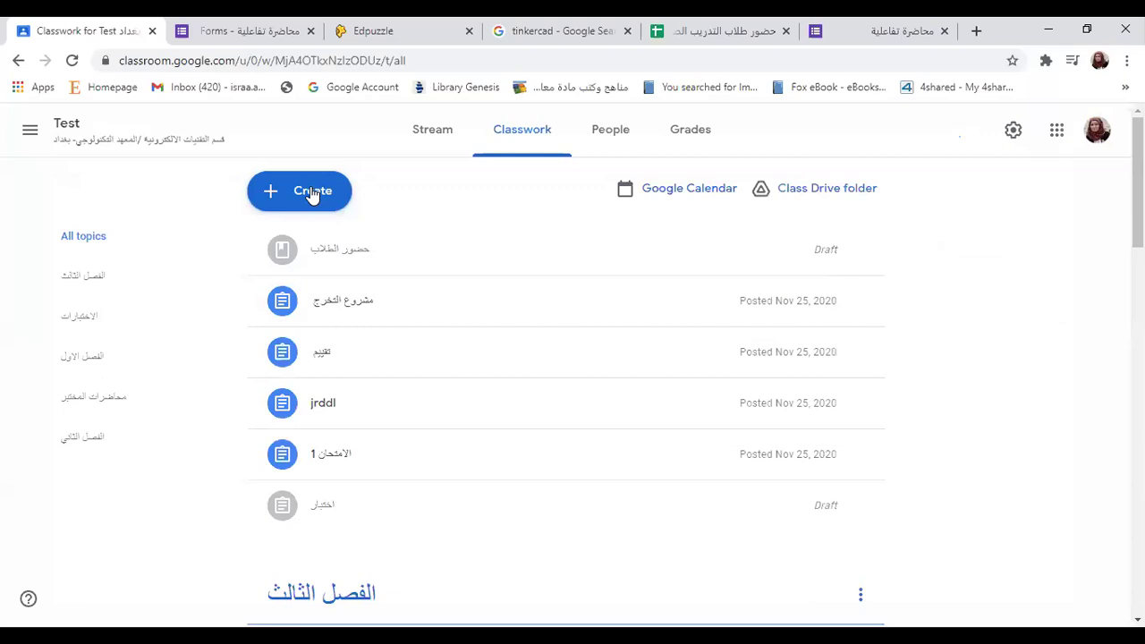
Start a new material post and review its options for adding attachments and creating Google files.
click(312, 196)
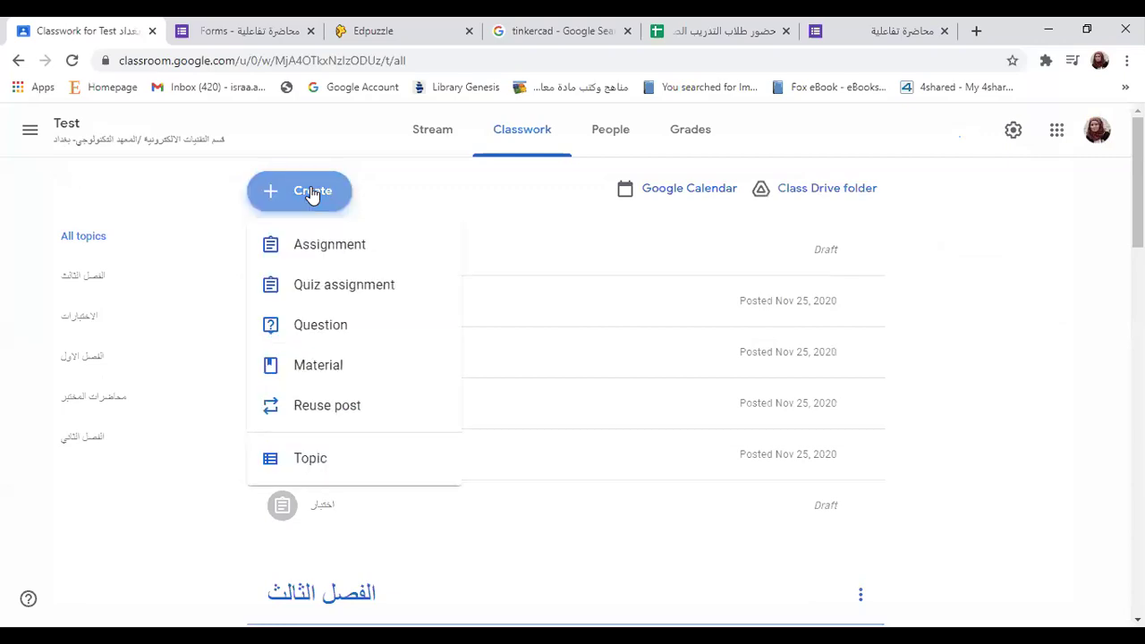
click(341, 384)
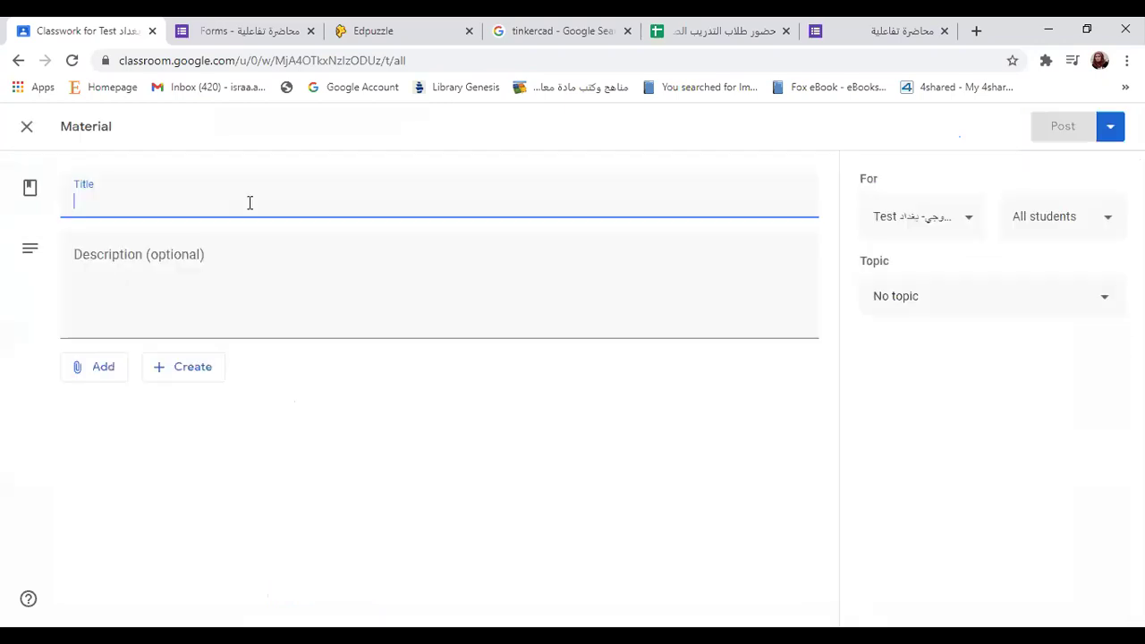
click(187, 266)
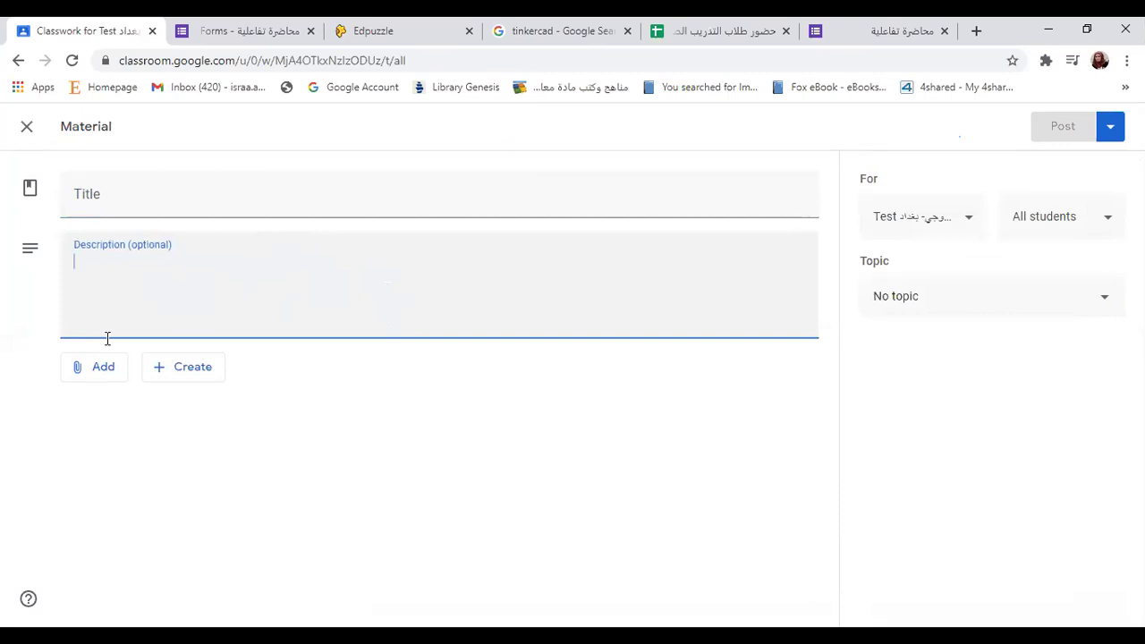
click(101, 367)
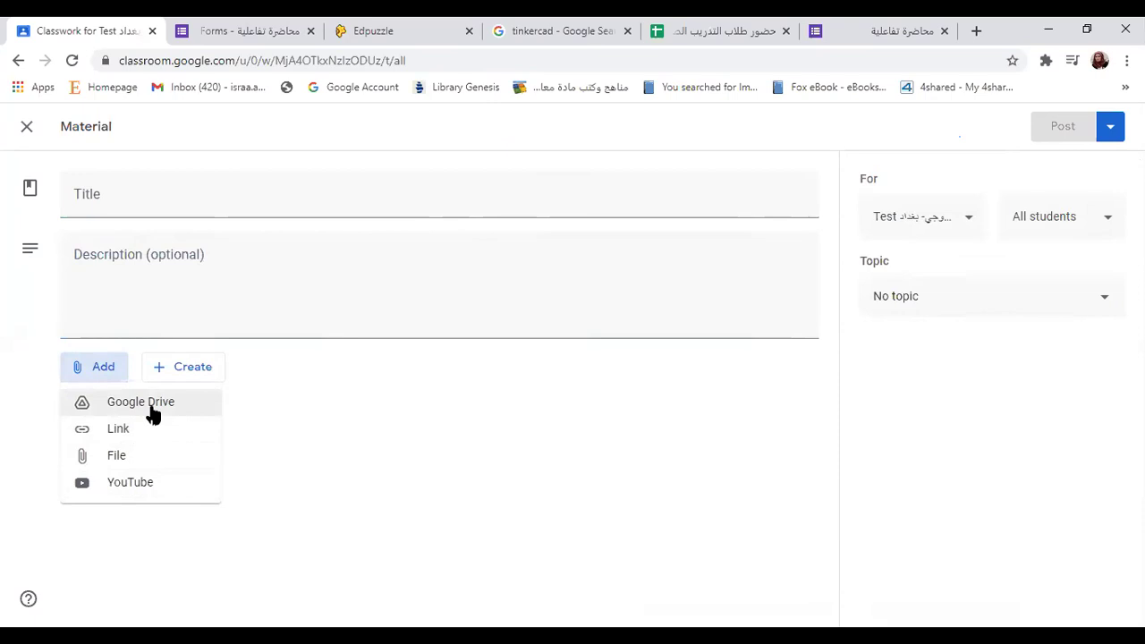
click(325, 435)
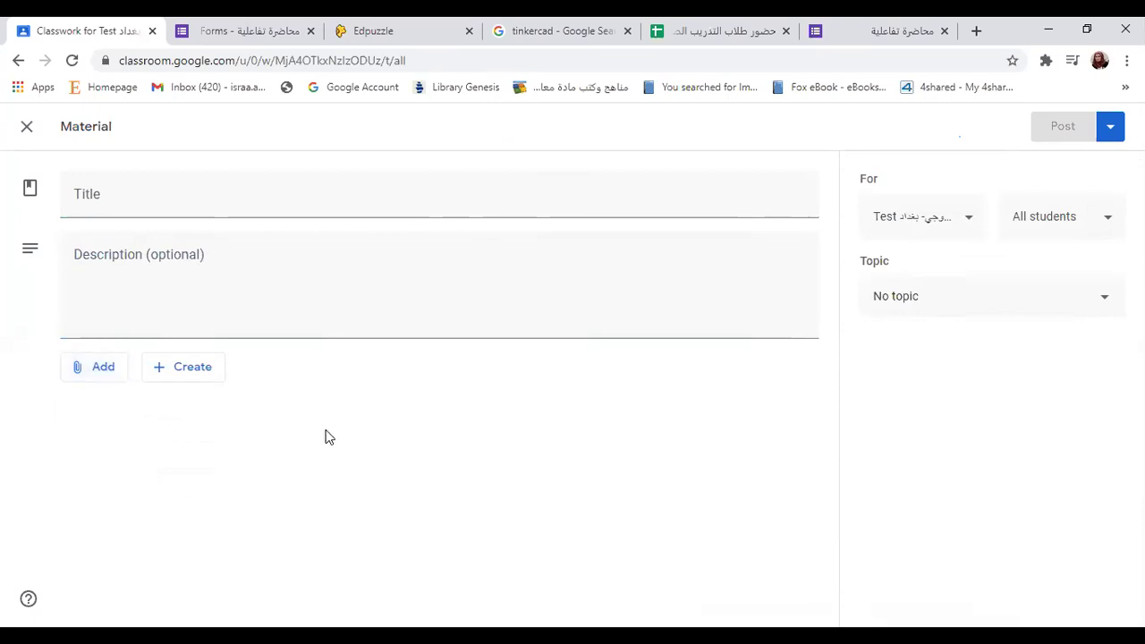
click(203, 376)
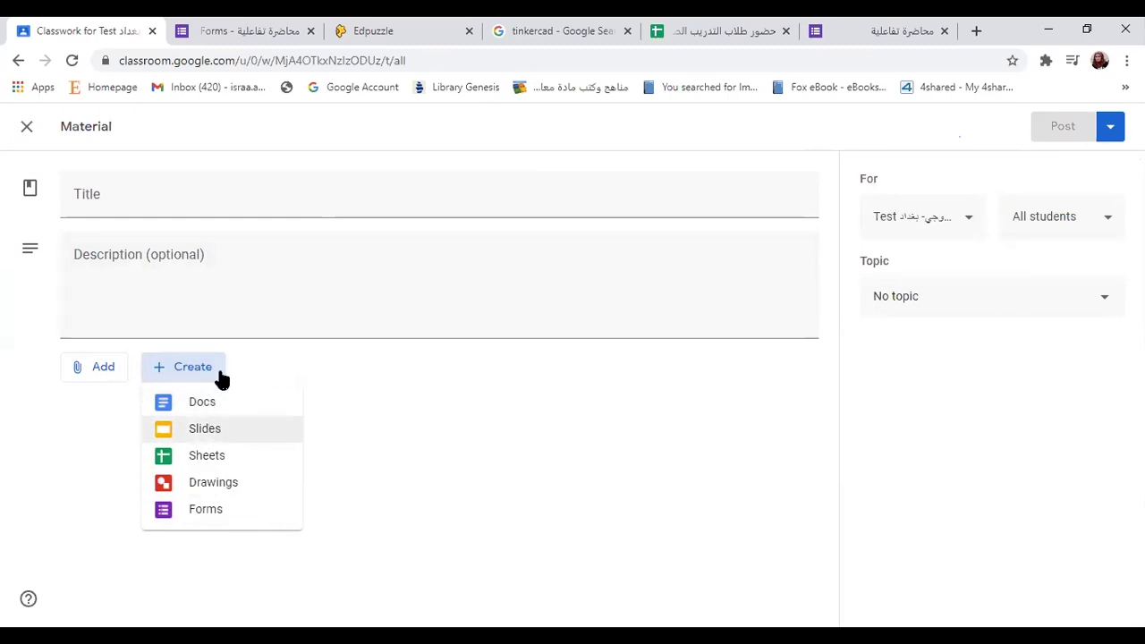
click(238, 302)
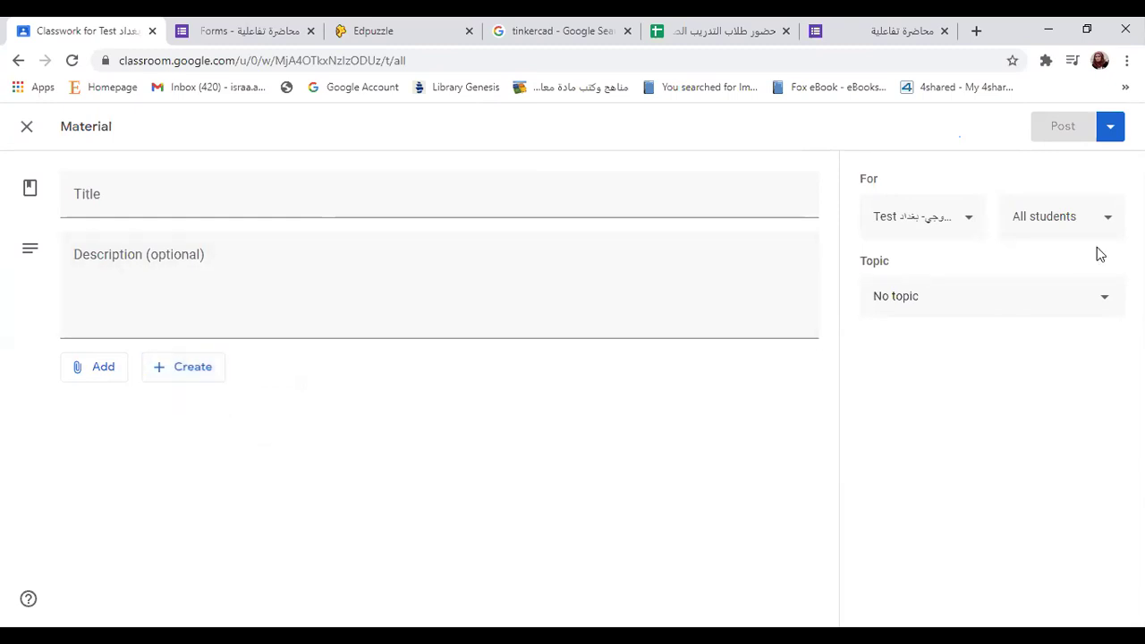
Review the material's class, student and topic choices without changing them.
click(971, 220)
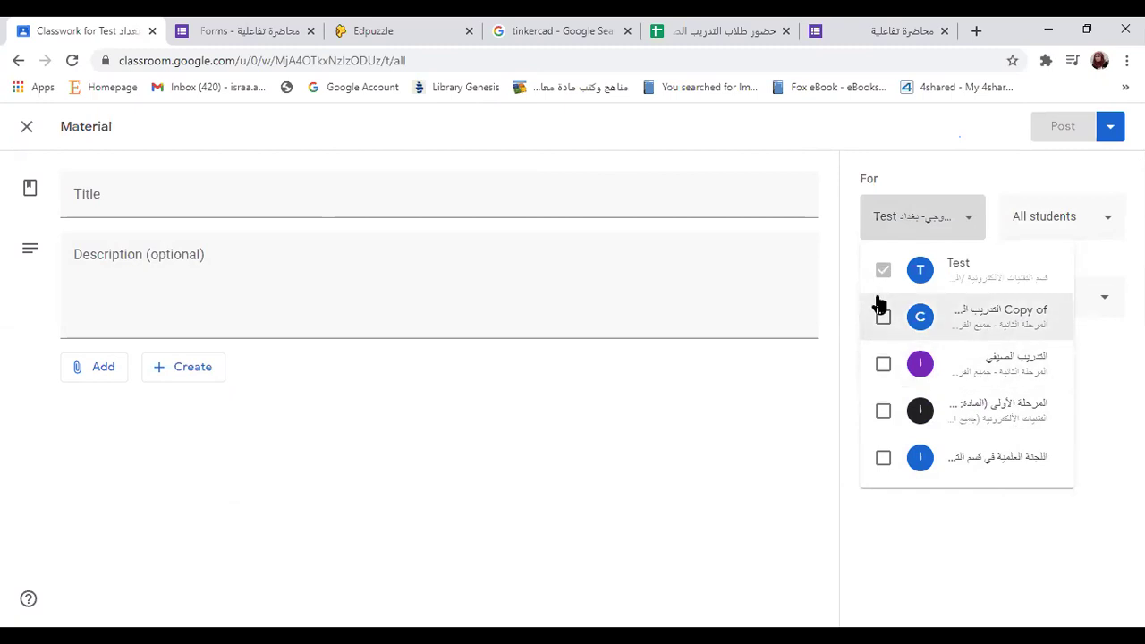
click(945, 164)
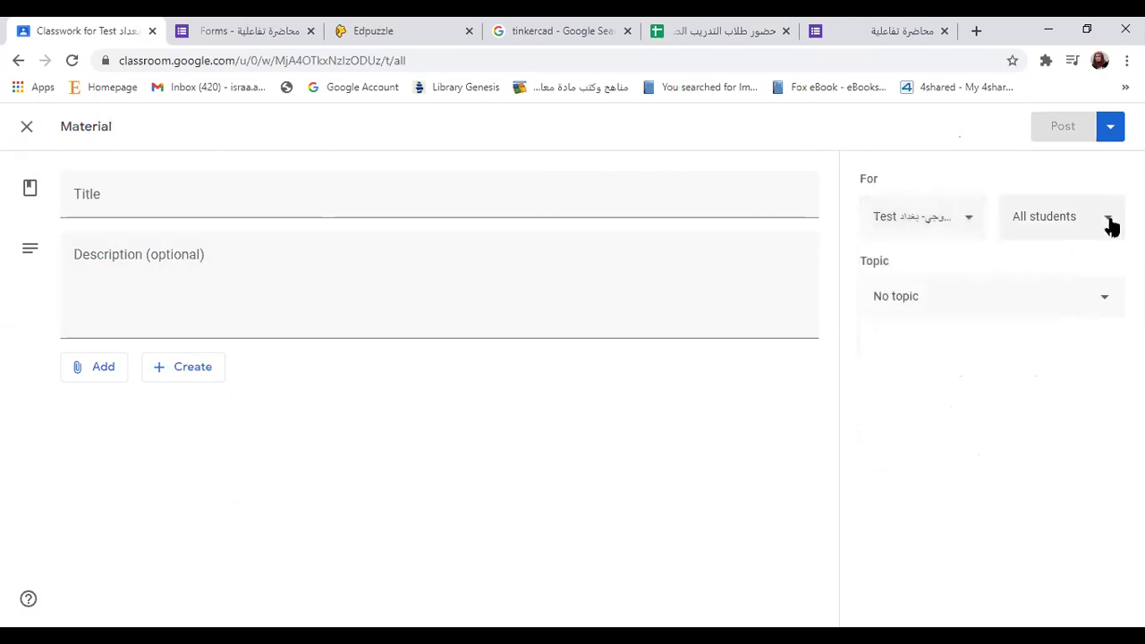
click(1106, 222)
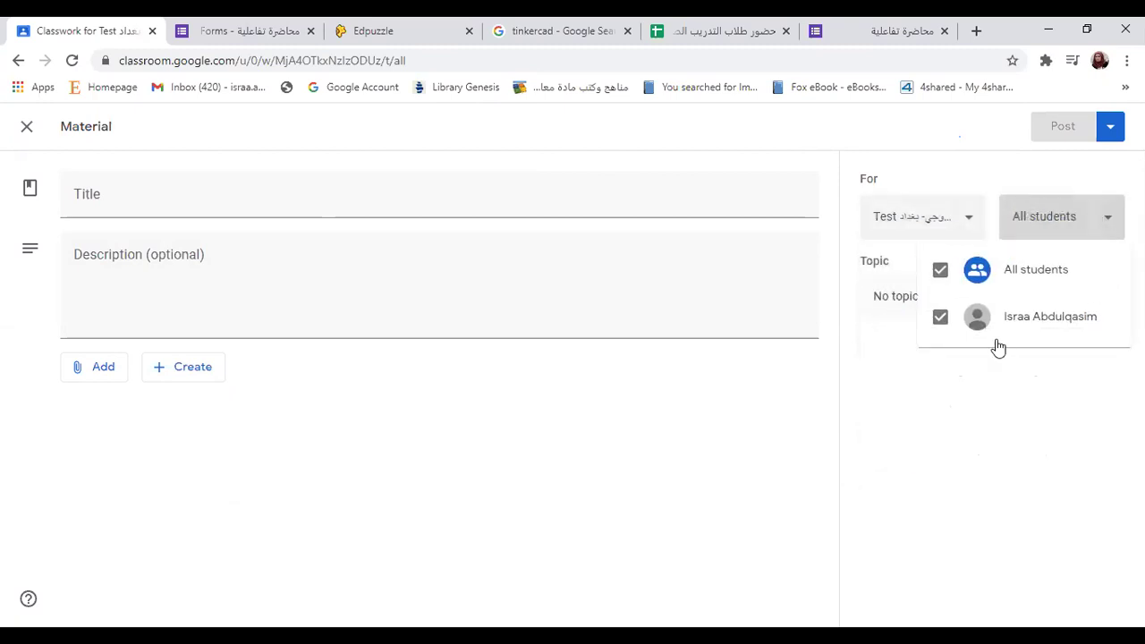
click(983, 154)
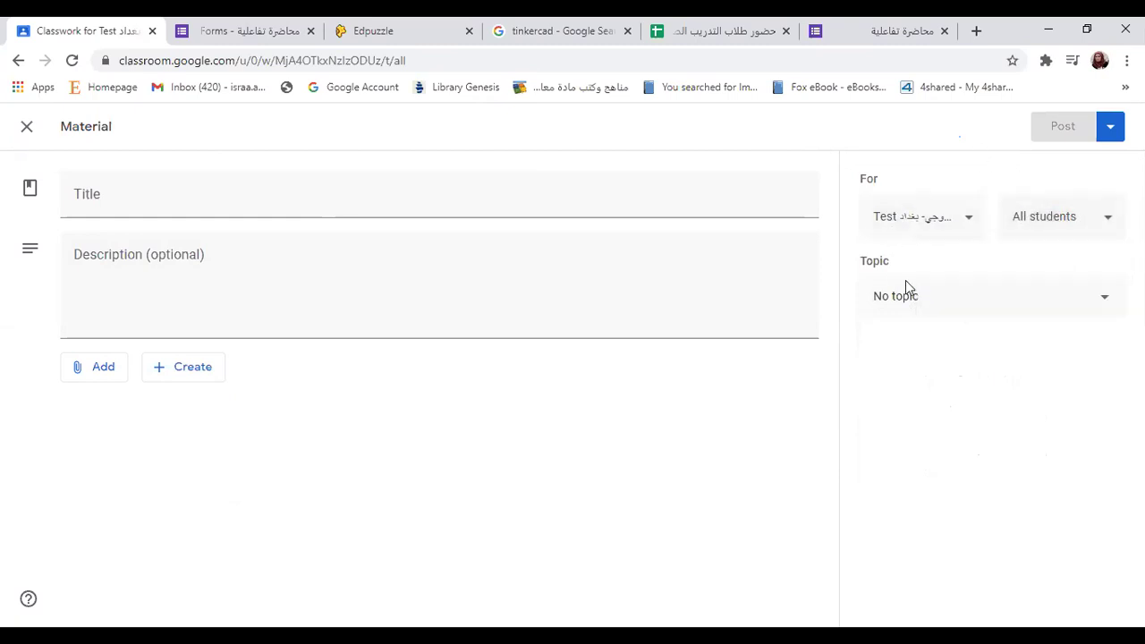
click(1098, 302)
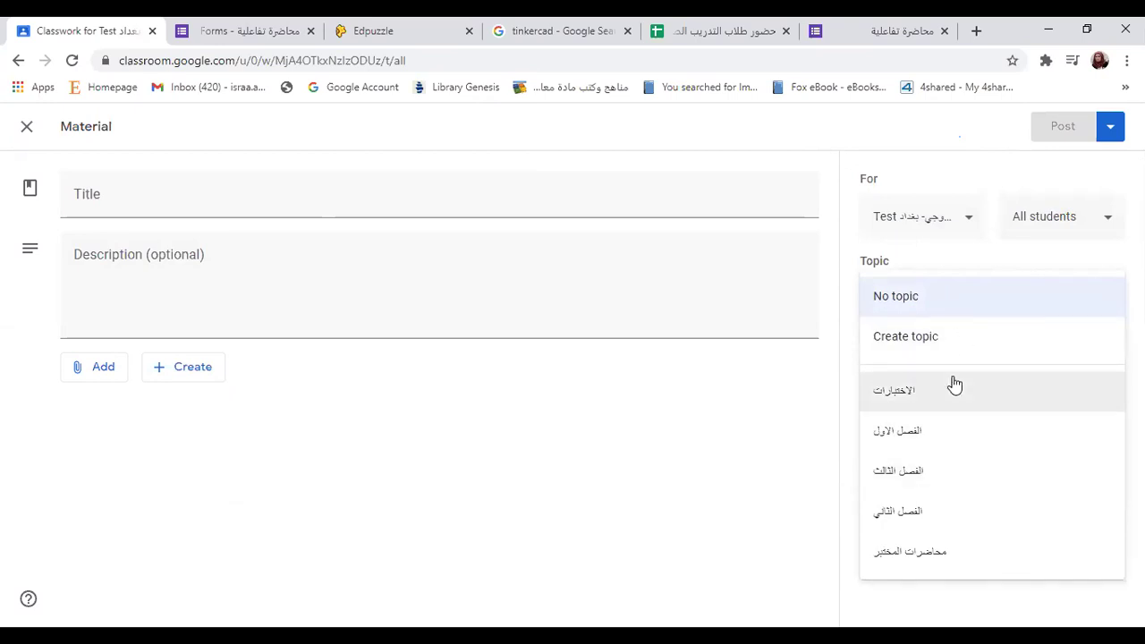
click(959, 163)
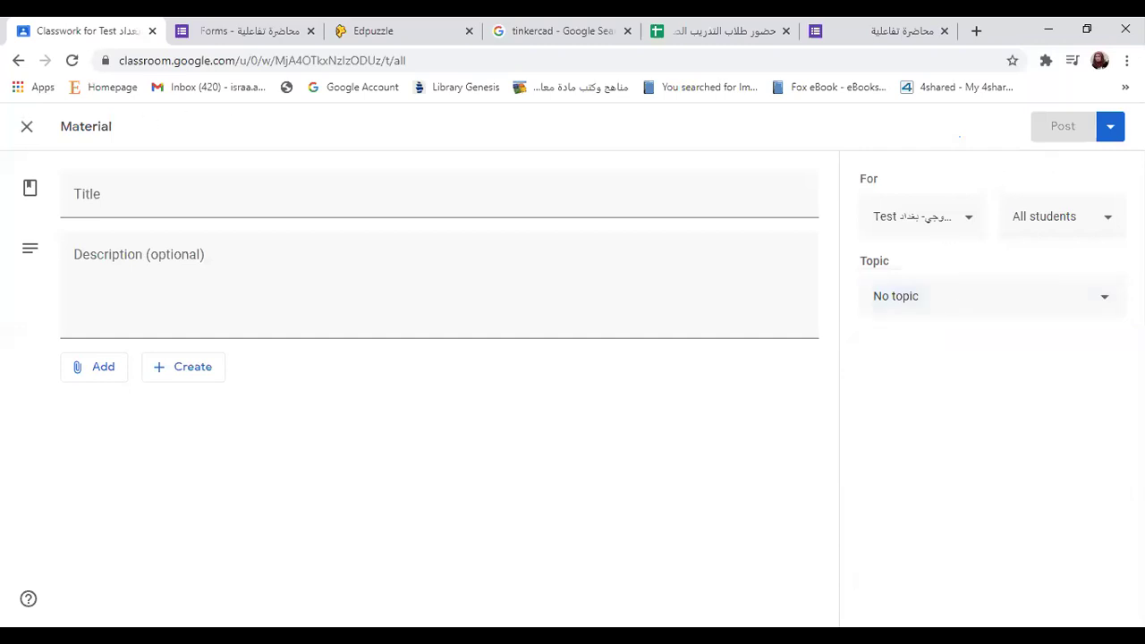
Review the material's posting options and title it gggg.
click(1110, 126)
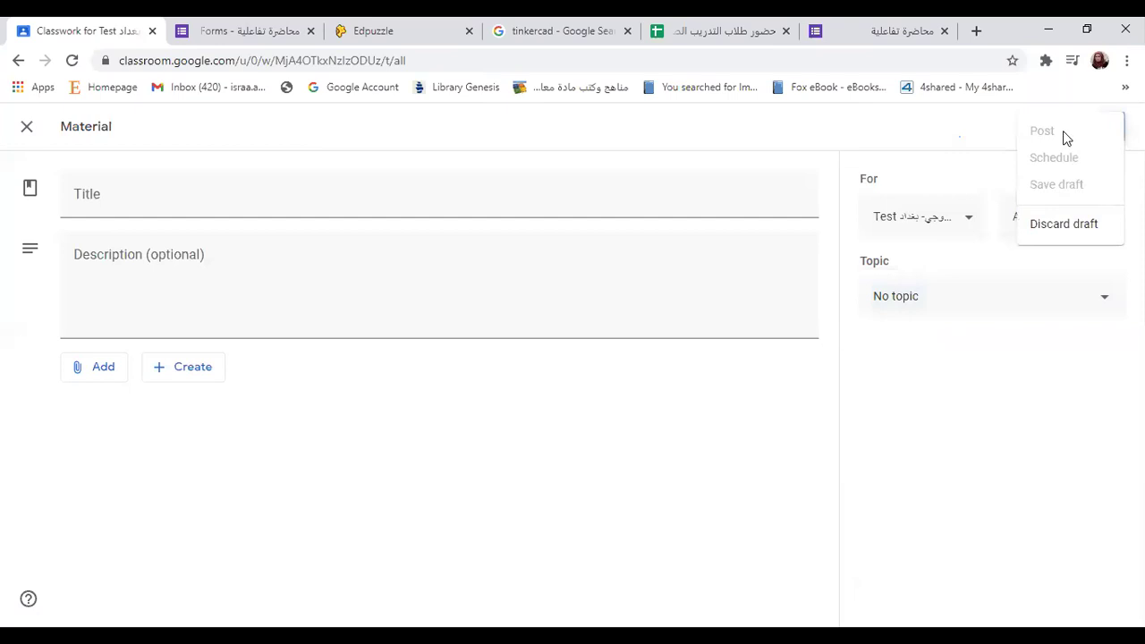
click(606, 200)
click(607, 202)
text(gggg)
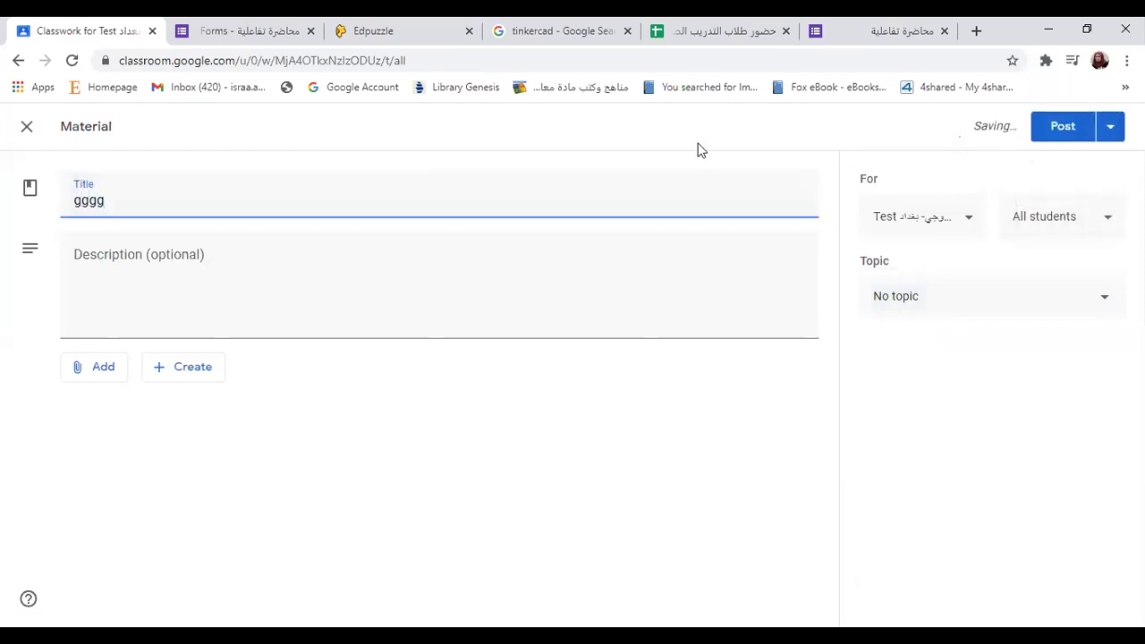
Review the posting options for the gggg material and close its editor, leaving it as a draft.
click(1111, 132)
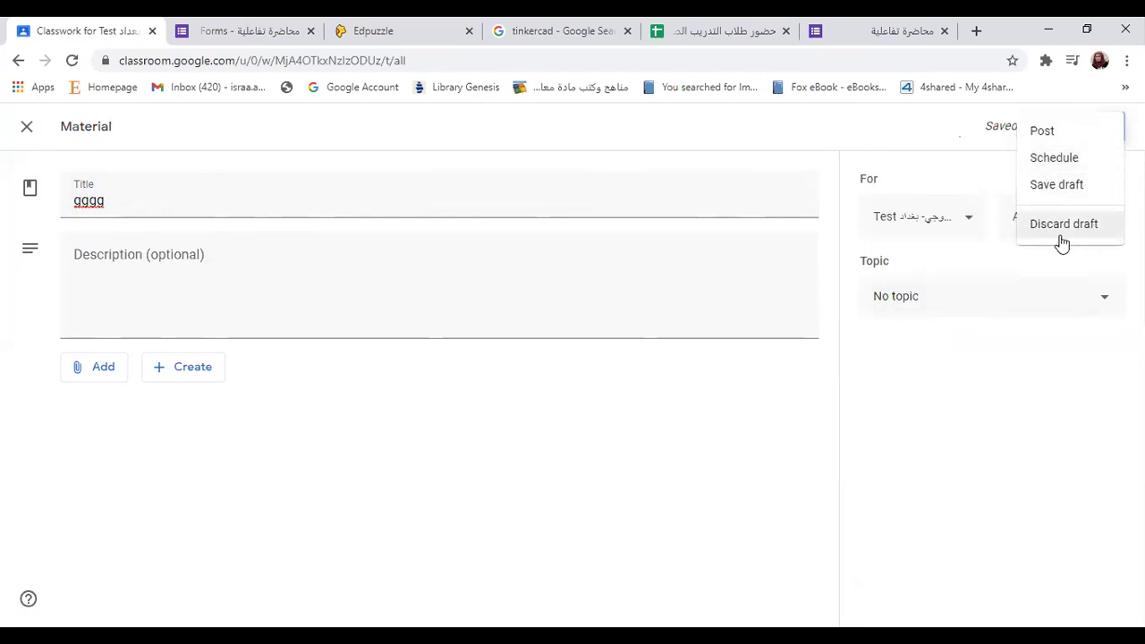
click(958, 140)
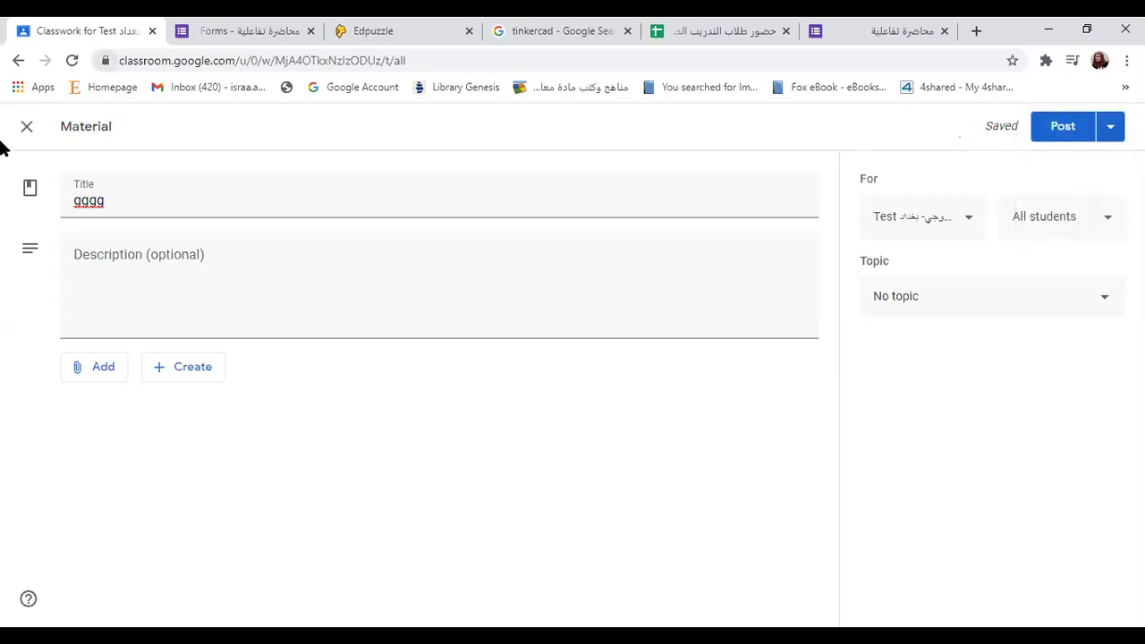
click(26, 130)
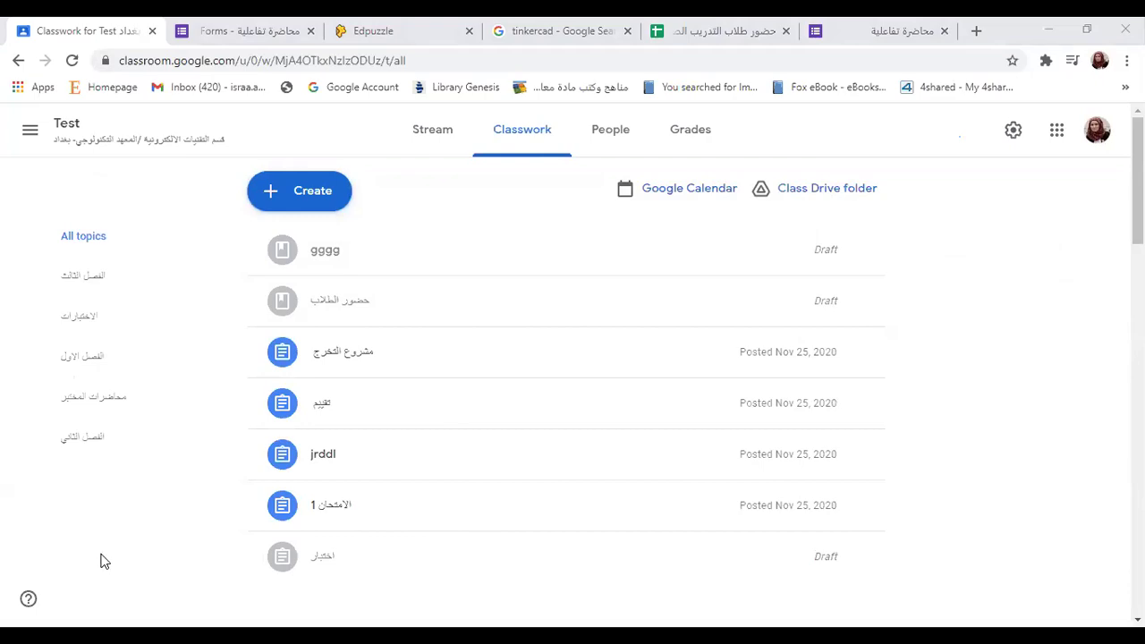
Switch to the PowerPoint lecture and examine the G Suite application slides 42 to 44, covering Science Journal and Google Socratic.
key(alt+Tab)
key(Down)
scroll(103, 582, down, 2)
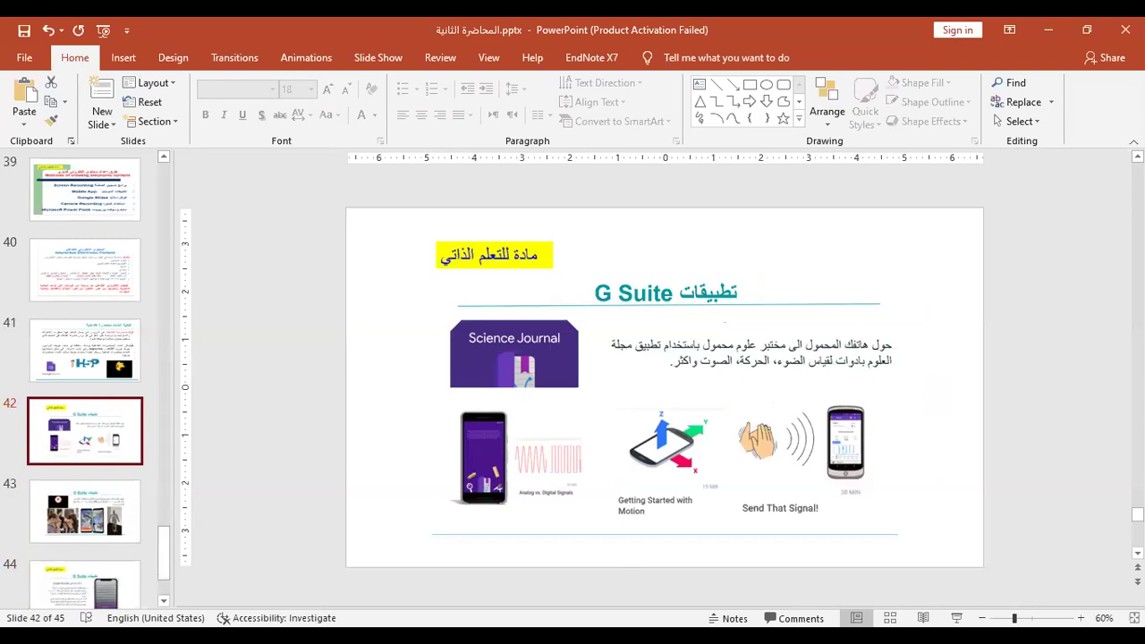
ctrl+scroll(663, 384, up, 3)
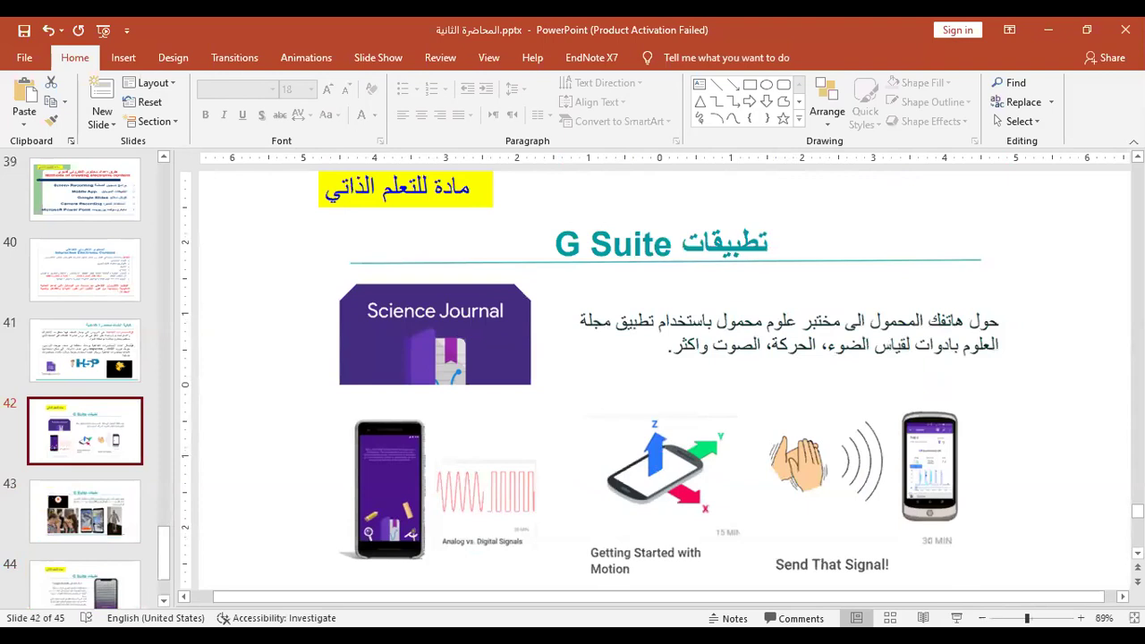
click(104, 537)
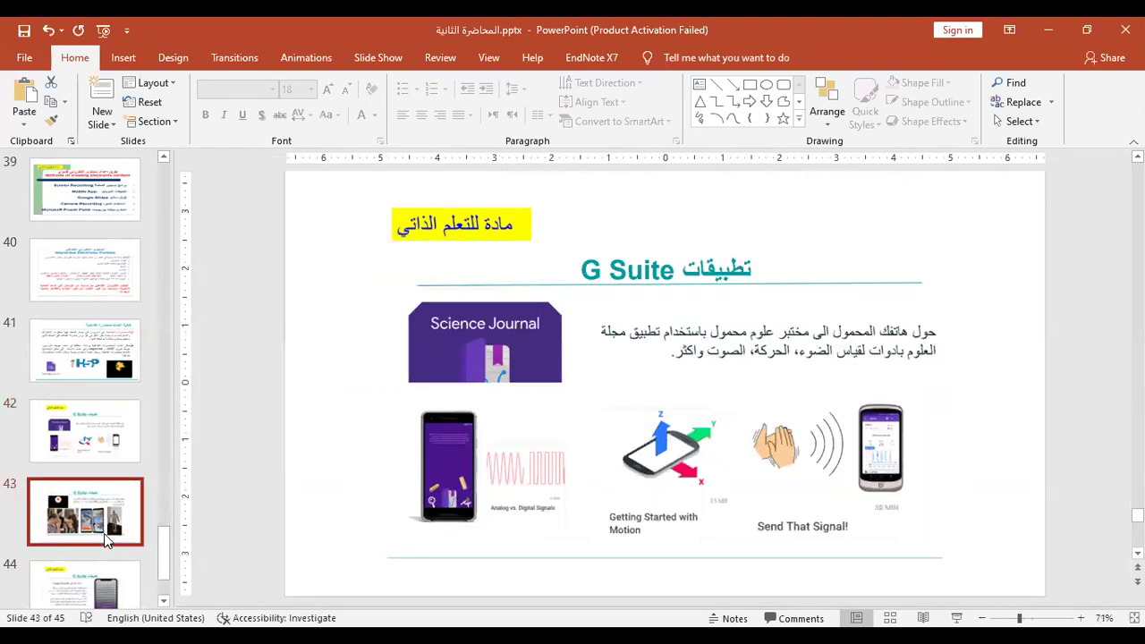
key(Down)
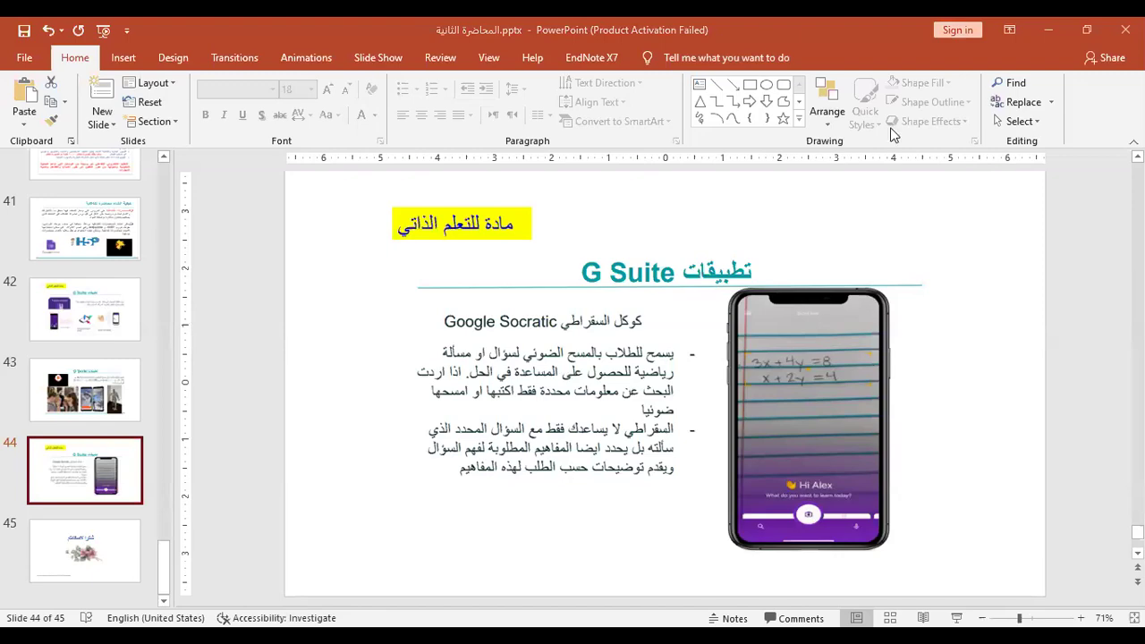
Return to Chrome, open the Tinkercad website from the tinkercad search results, and look over its home page.
key(alt+Tab)
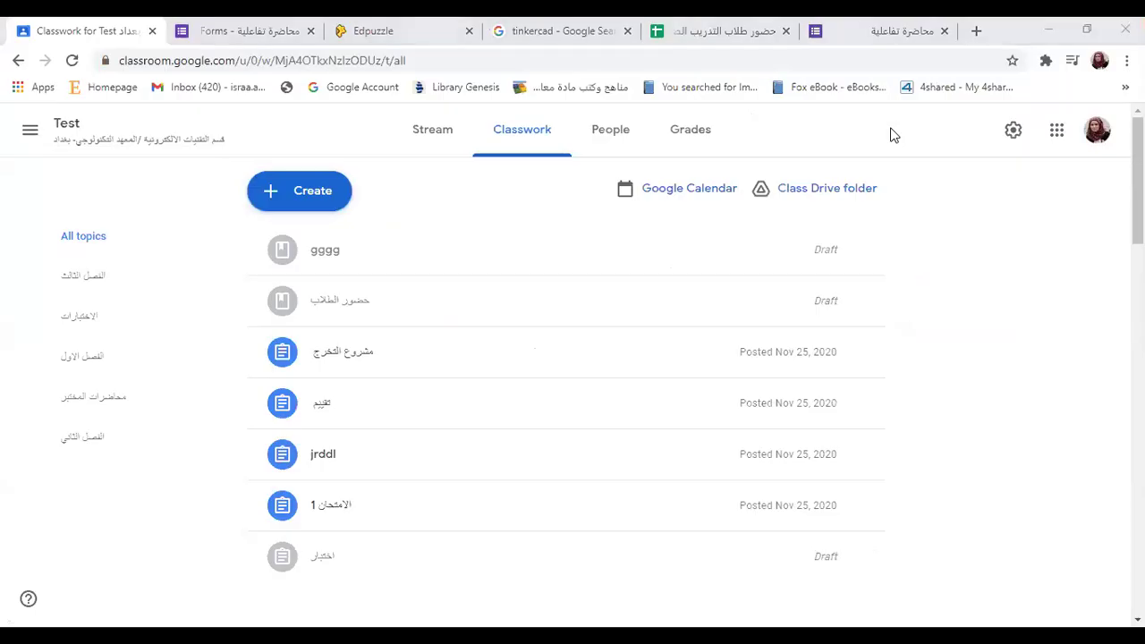
click(578, 24)
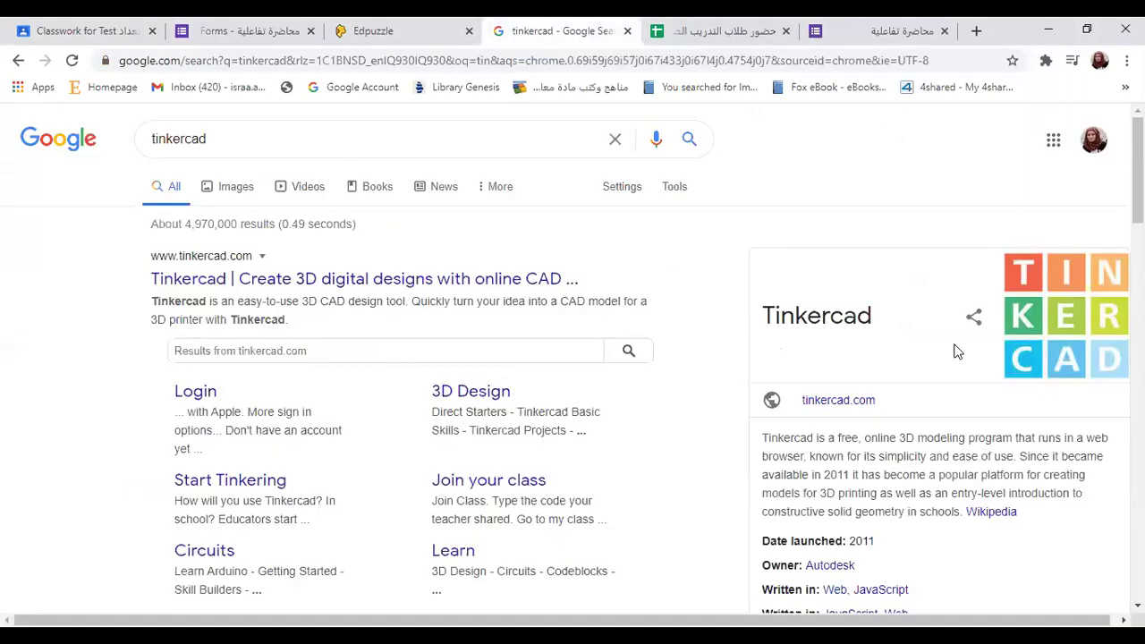
click(450, 286)
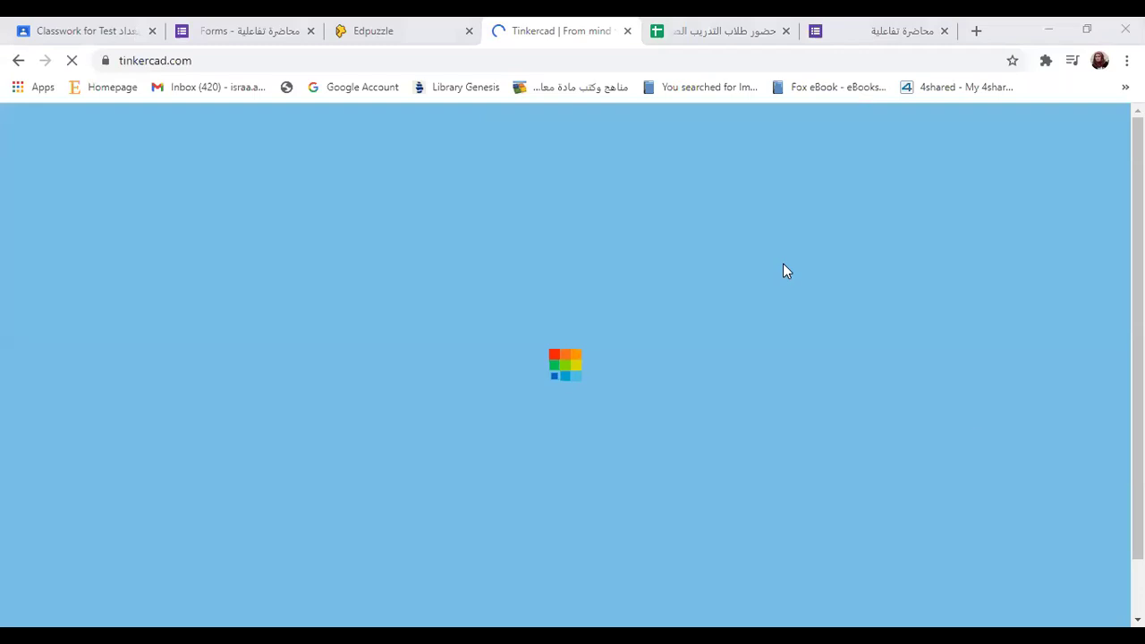
scroll(994, 376, down, 3)
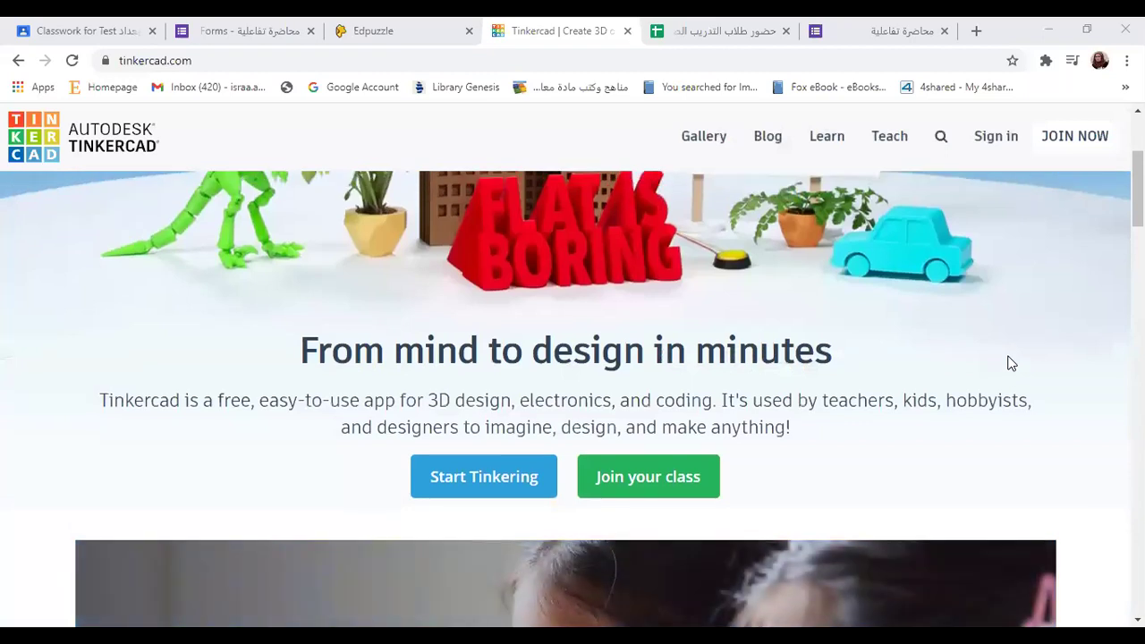
scroll(1011, 362, up, 2)
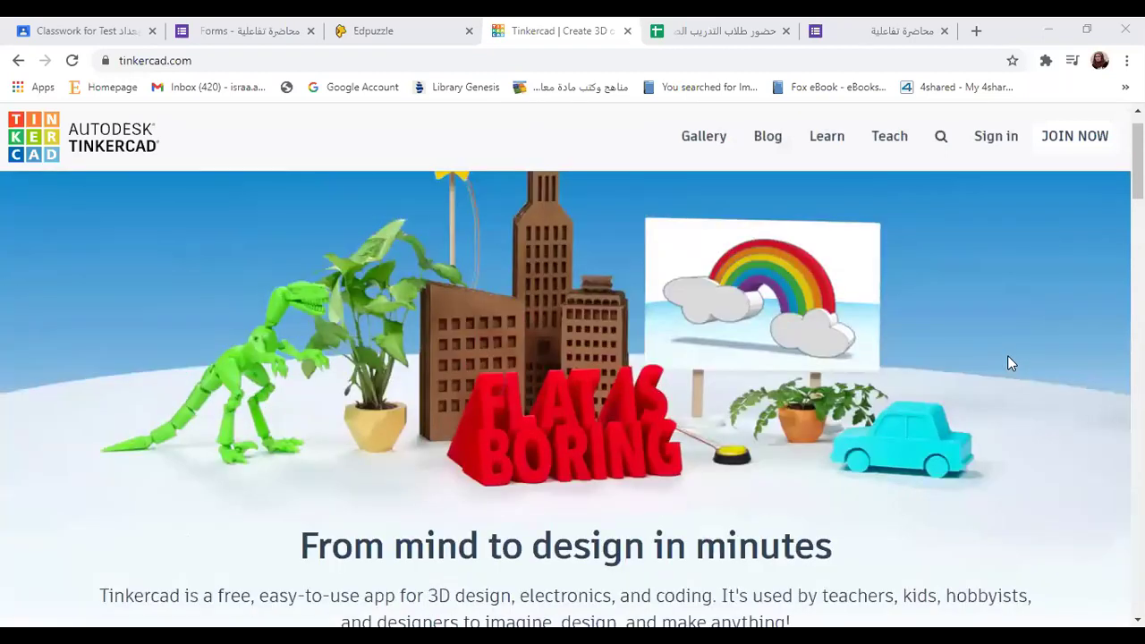